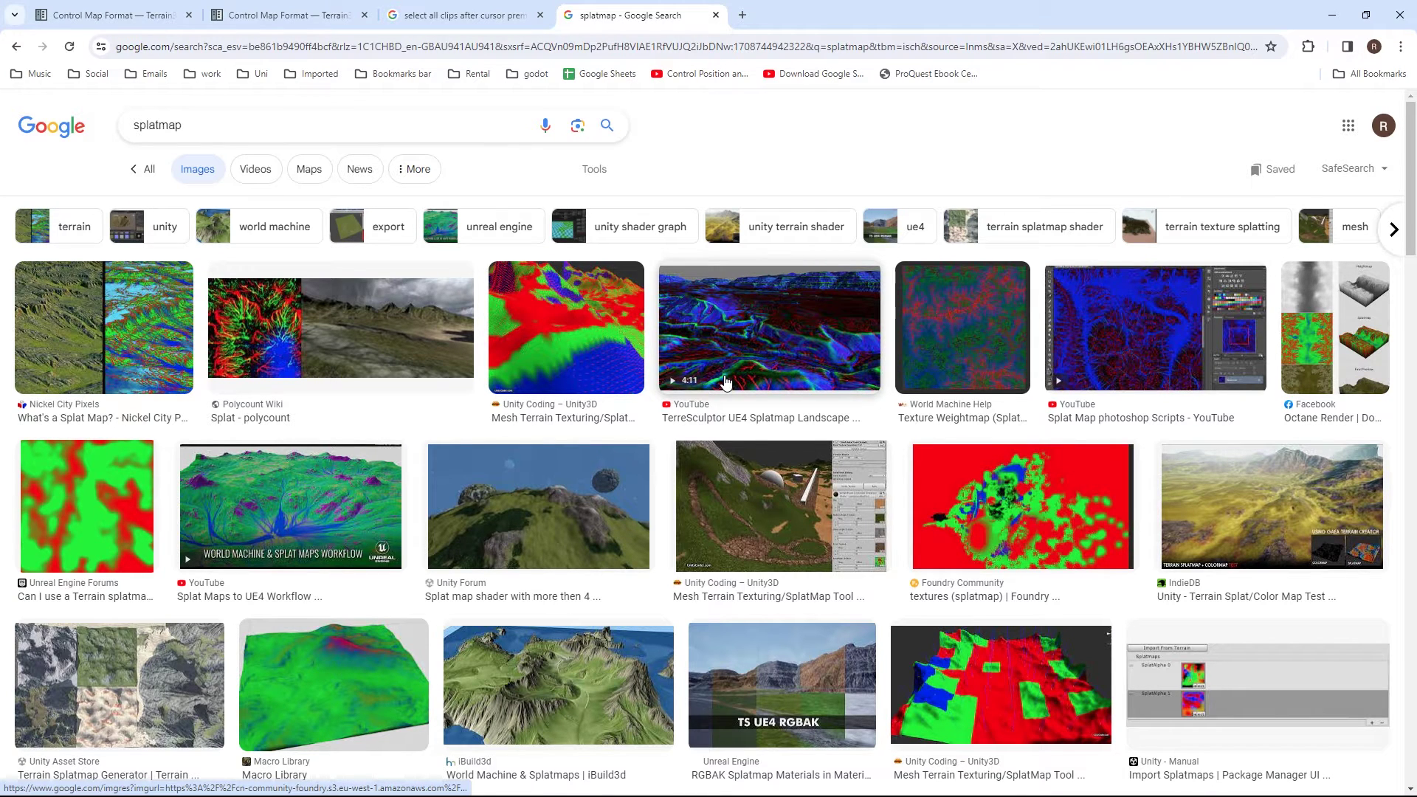
Browse the splatmap image results and preview the red and green Foundry Community example
scroll(886, 347, "down", 3)
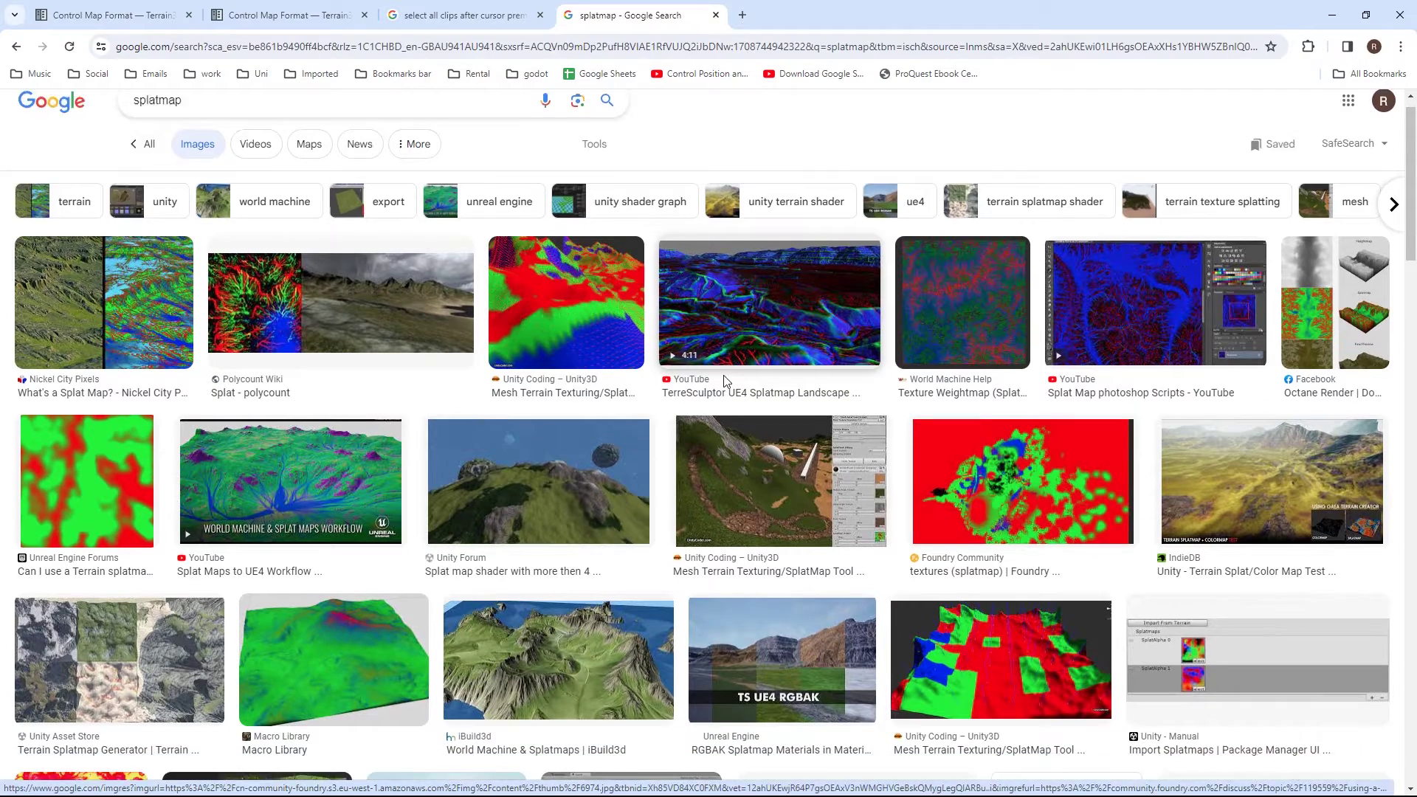
left_click(1001, 307)
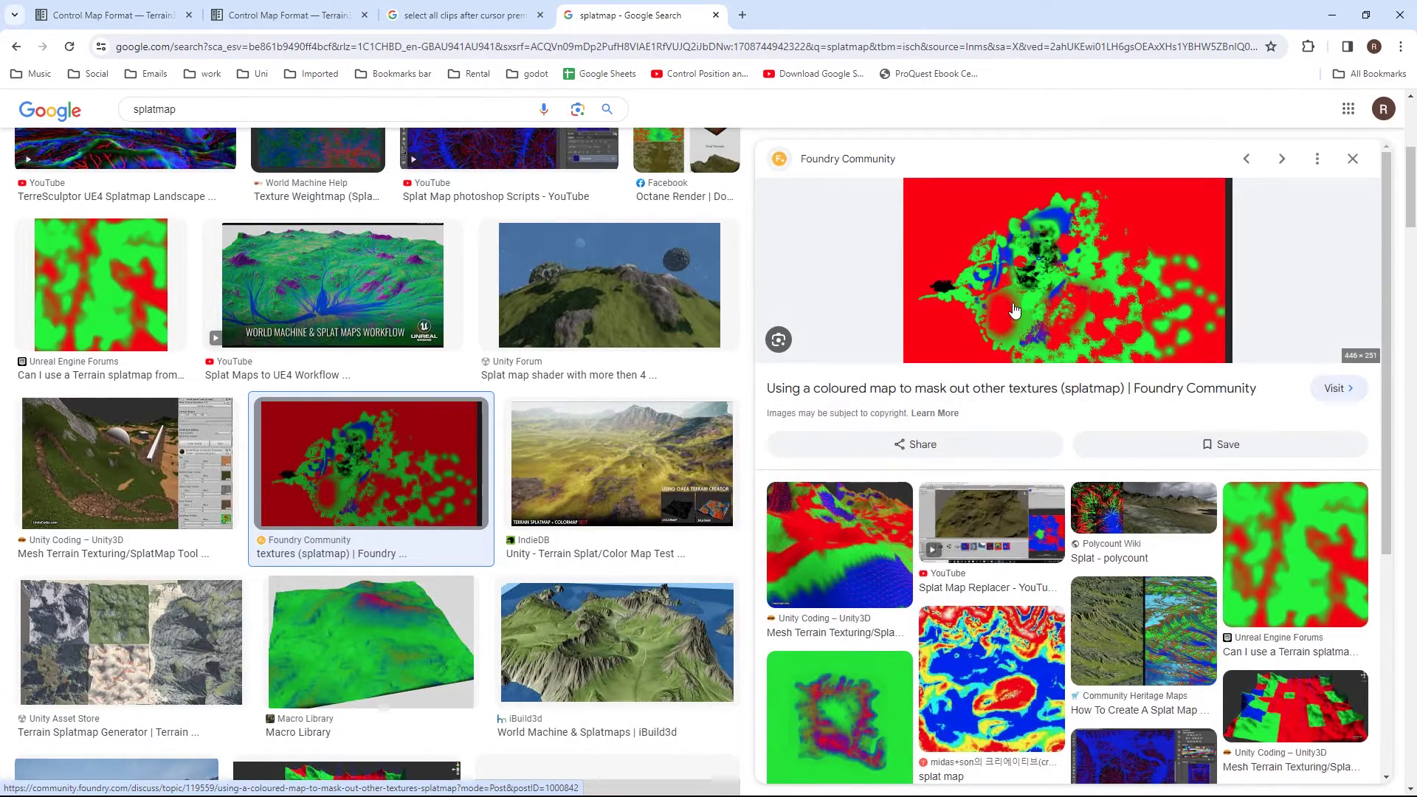
scroll(971, 330, "down", 1)
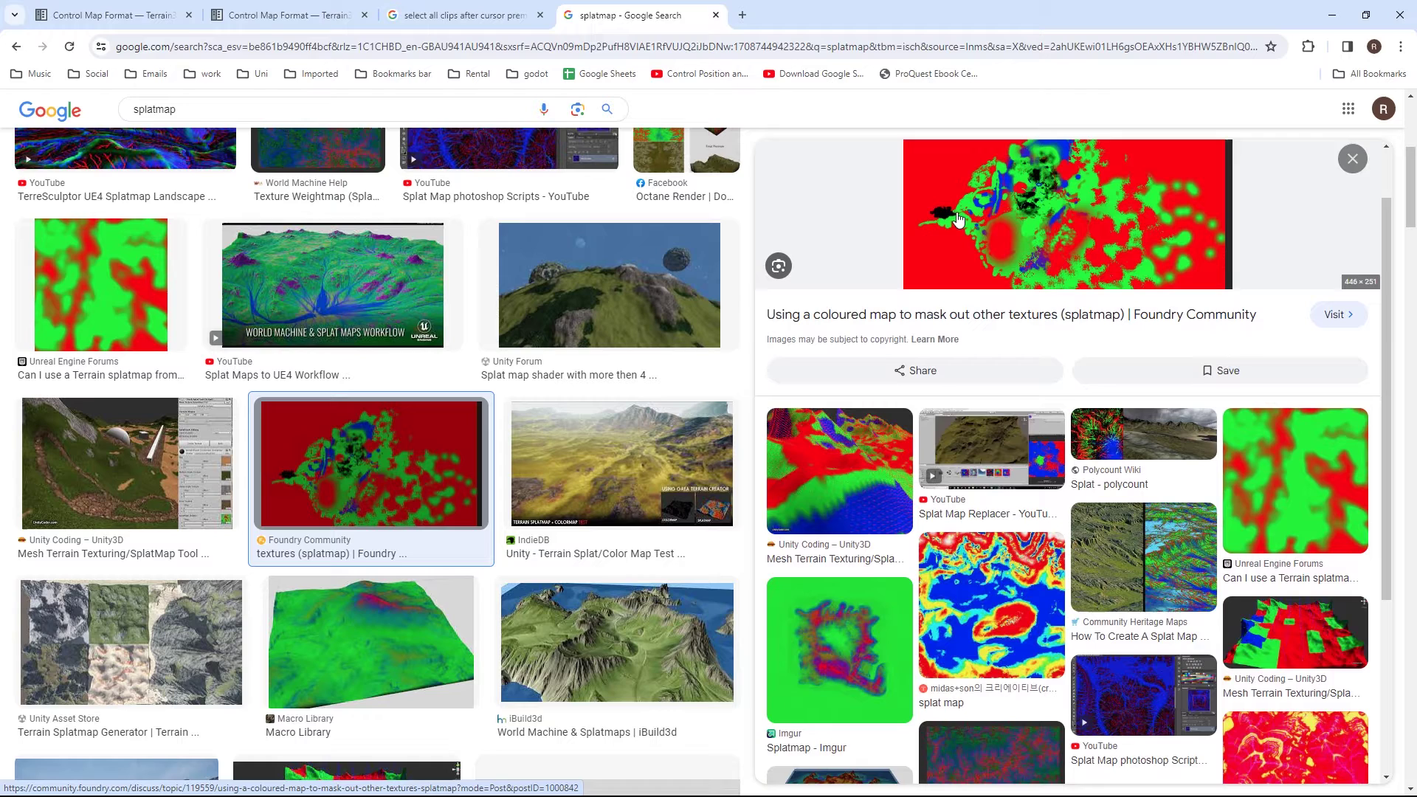
scroll(997, 273, "up", 1)
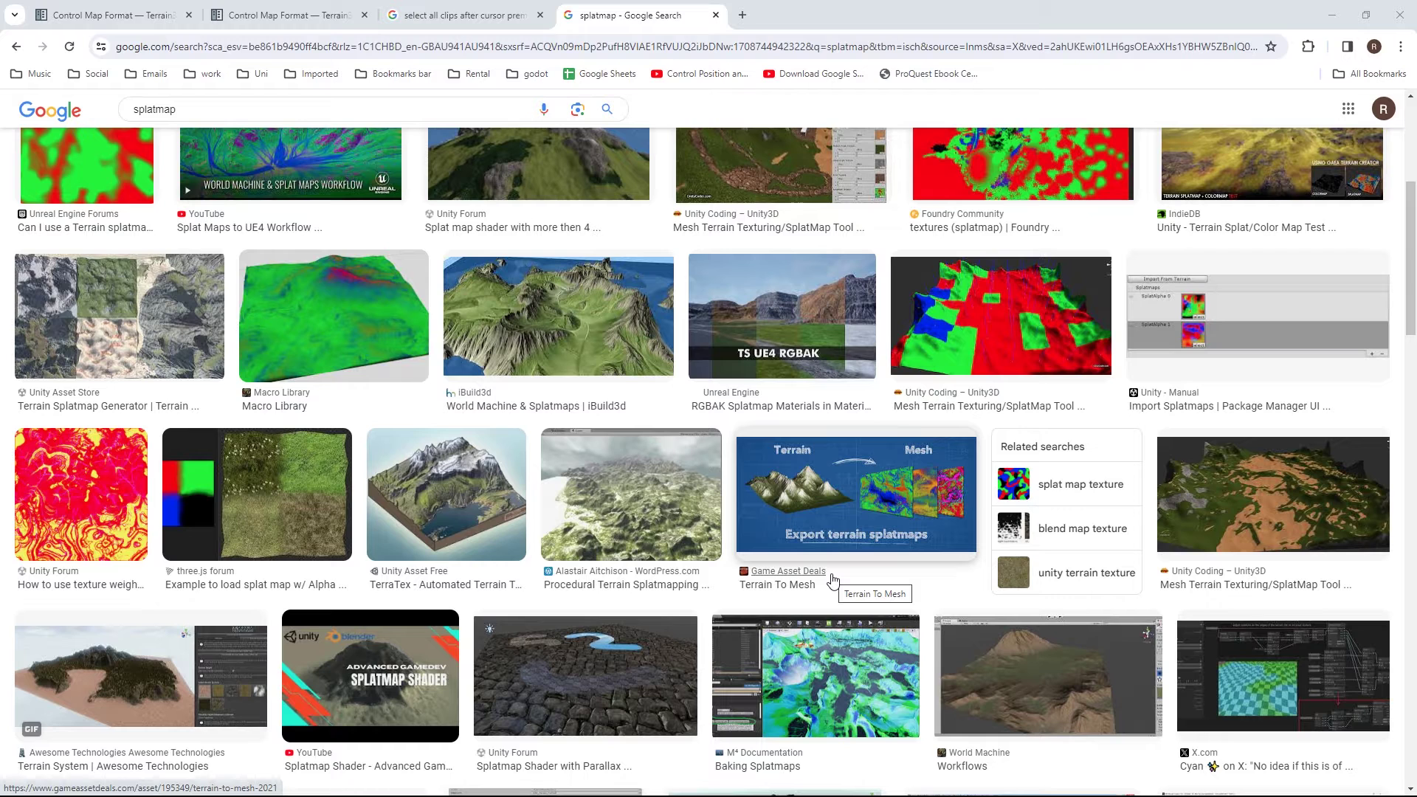
scroll(833, 581, "up", 3)
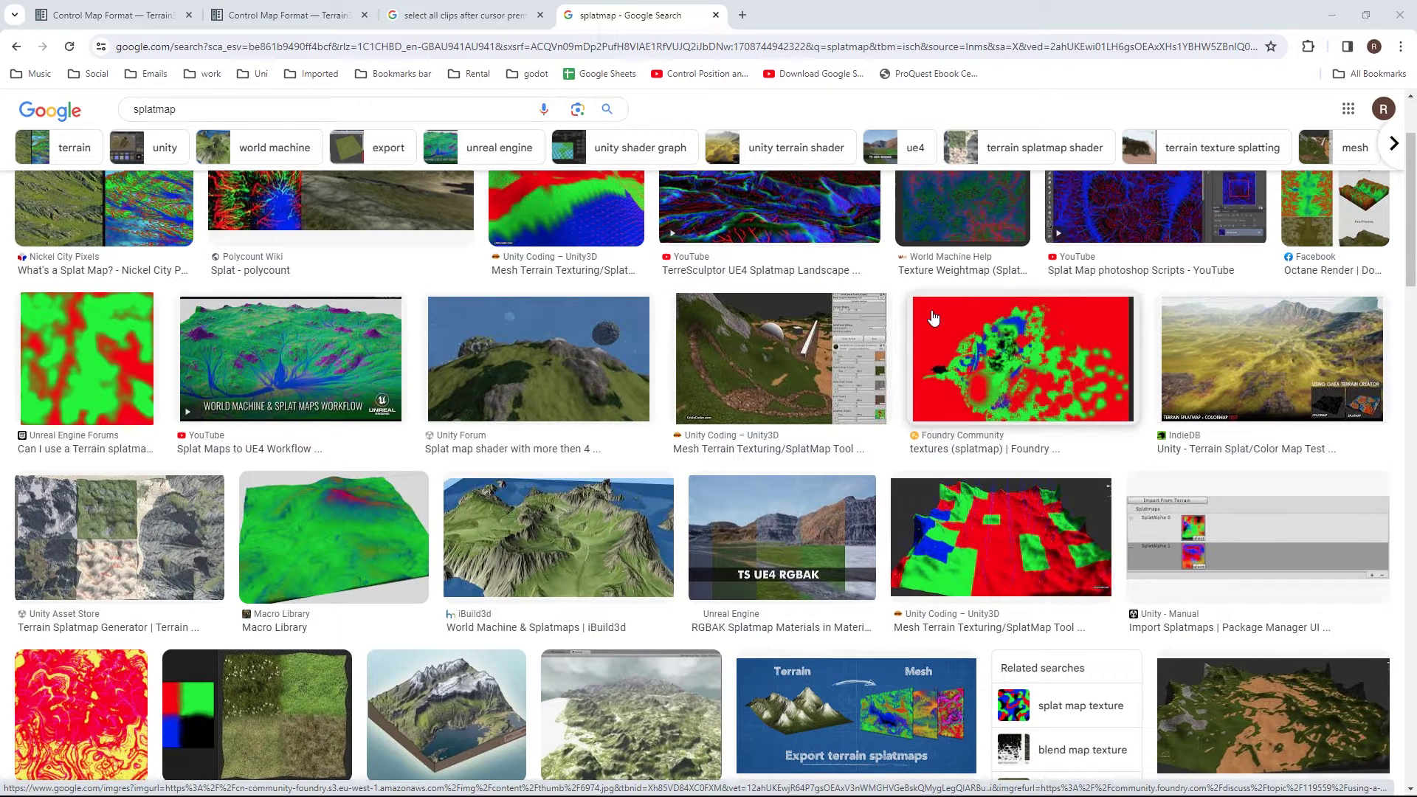
Switch to ImageGlass and inspect the colour blending in smallIslandSplat.png across the island's central slopes and eastern channel
key("alt+Tab")
scroll(846, 274, "up", 5)
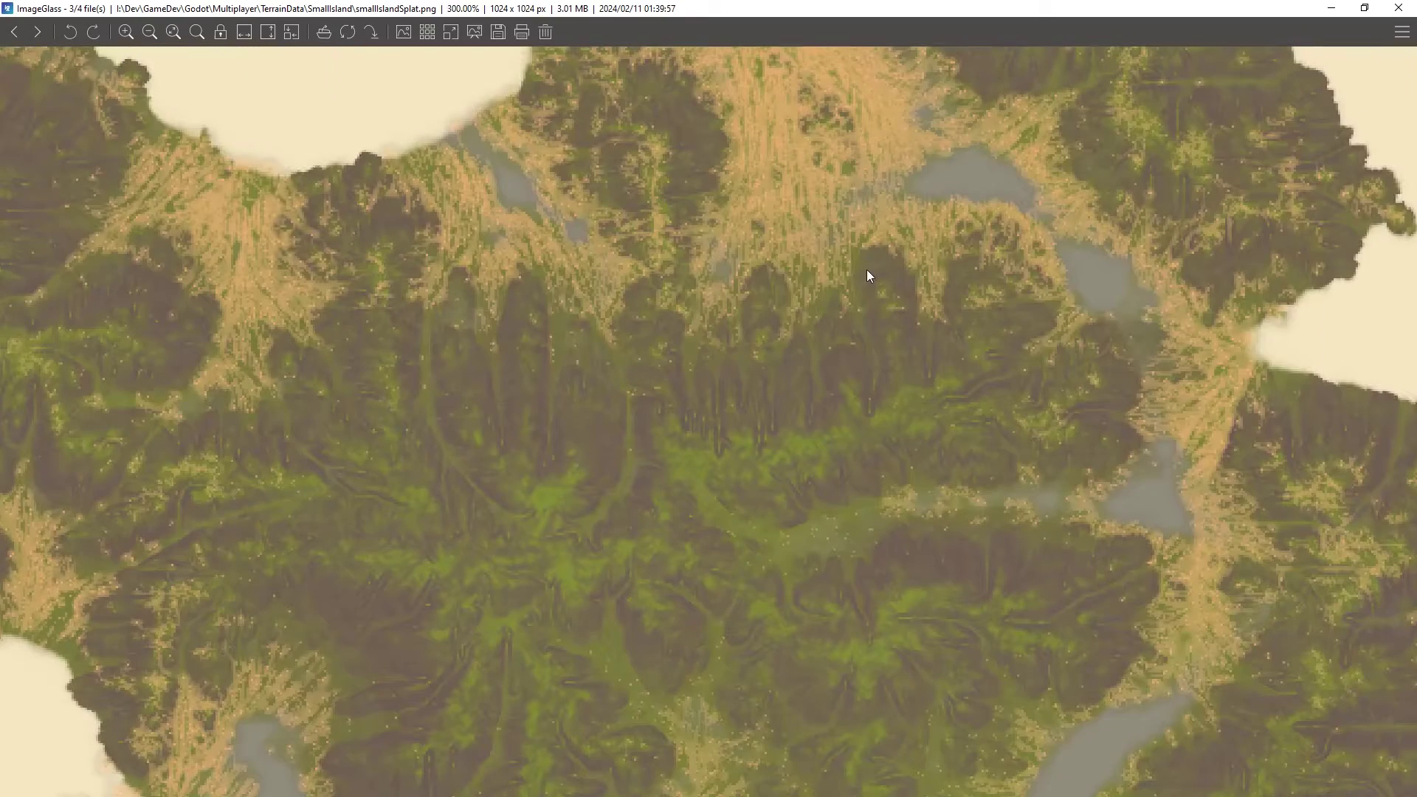
scroll(847, 283, "up", 3)
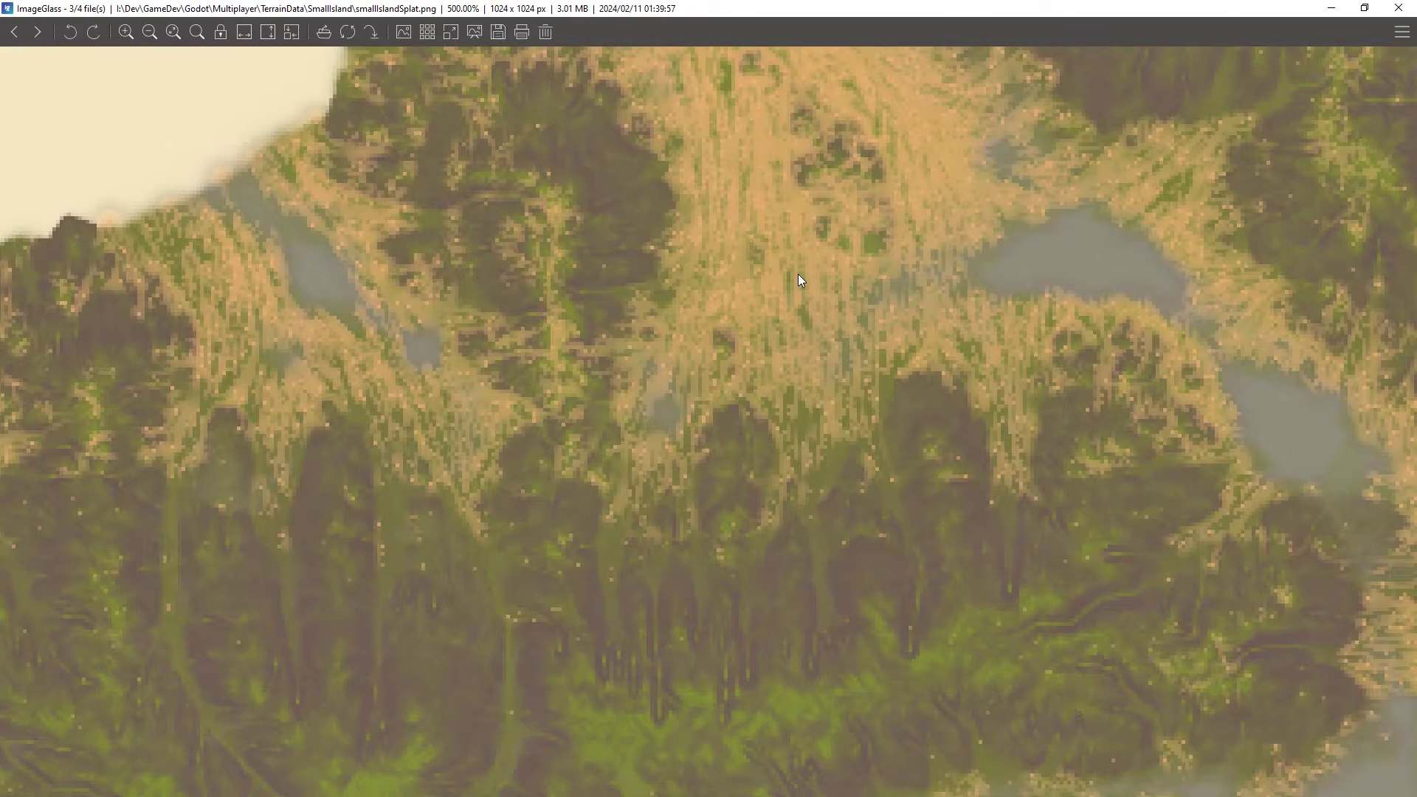
left_click_drag(811, 529, 762, 139)
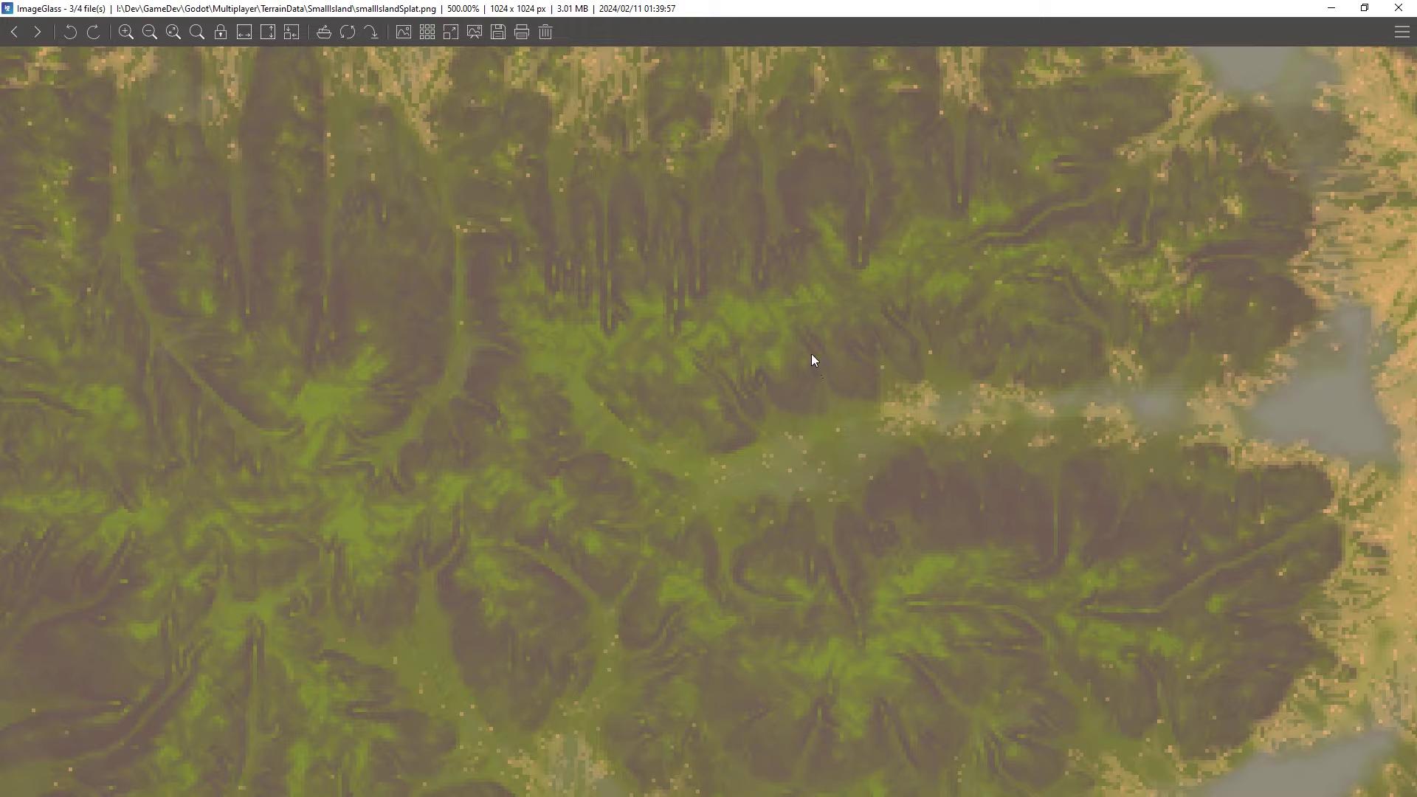
left_click_drag(986, 372, 476, 375)
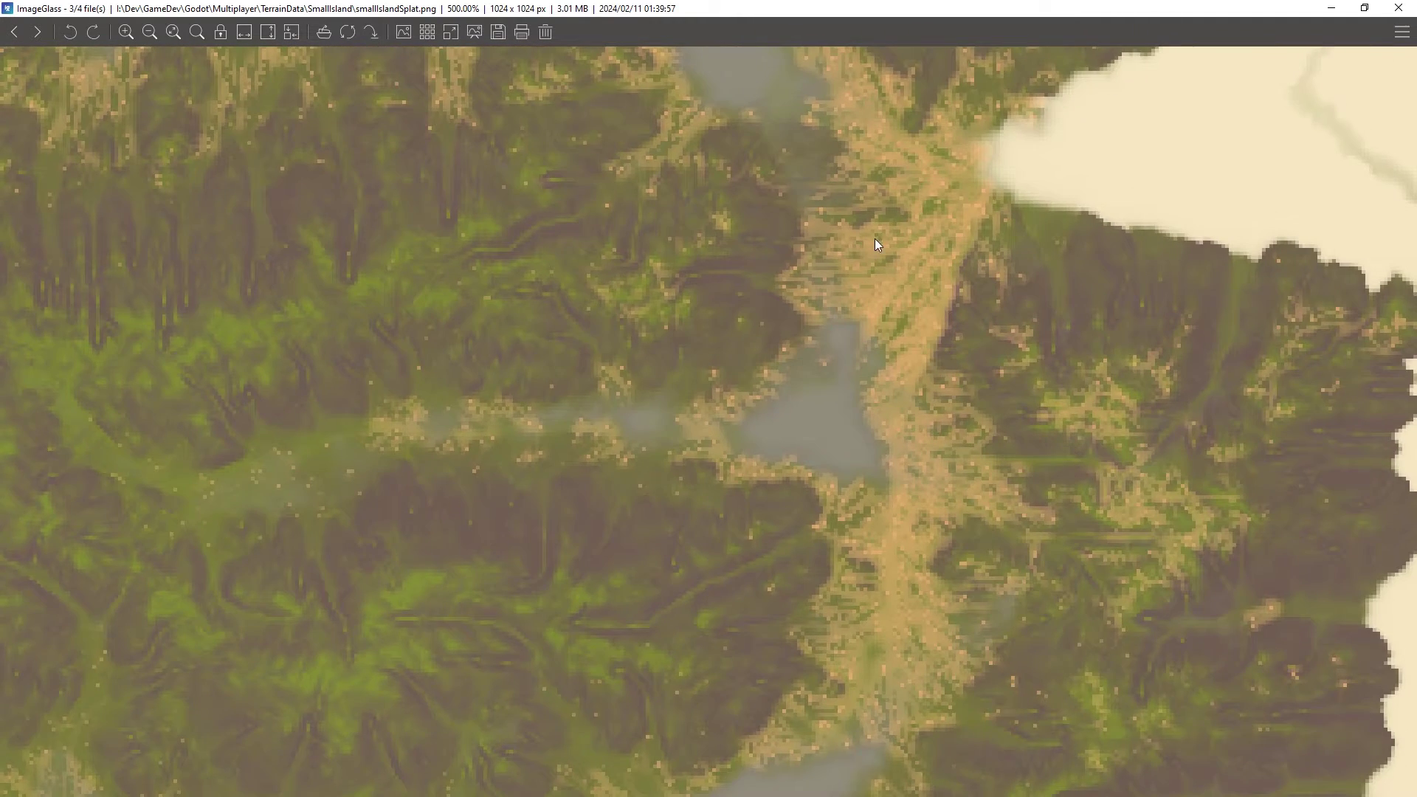
left_click_drag(1033, 245, 968, 384)
scroll(1178, 376, "down", 3)
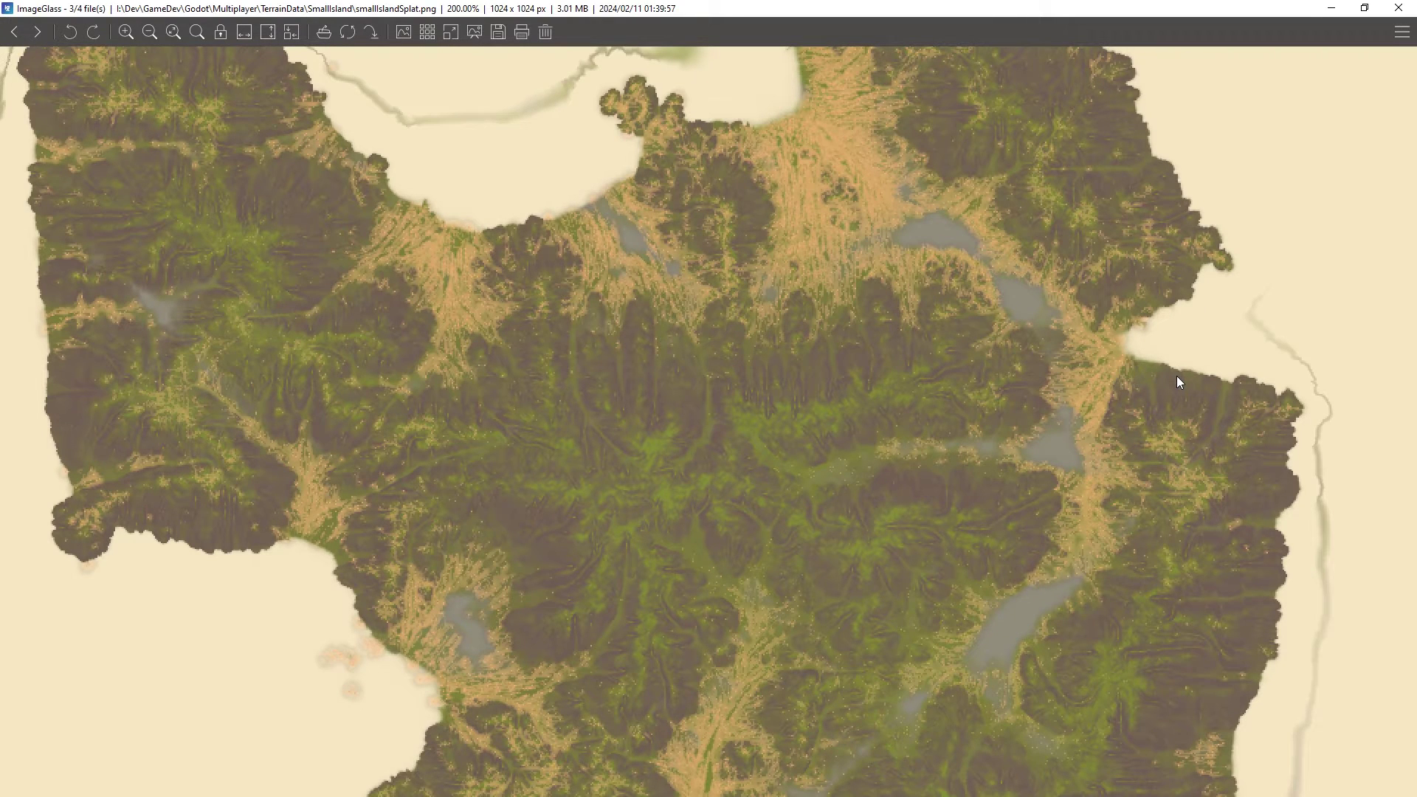
Examine the eastern lakes and sandy channel of the island splat image pixel by pixel, and compare them with the whole island
scroll(1178, 380, "up", 5)
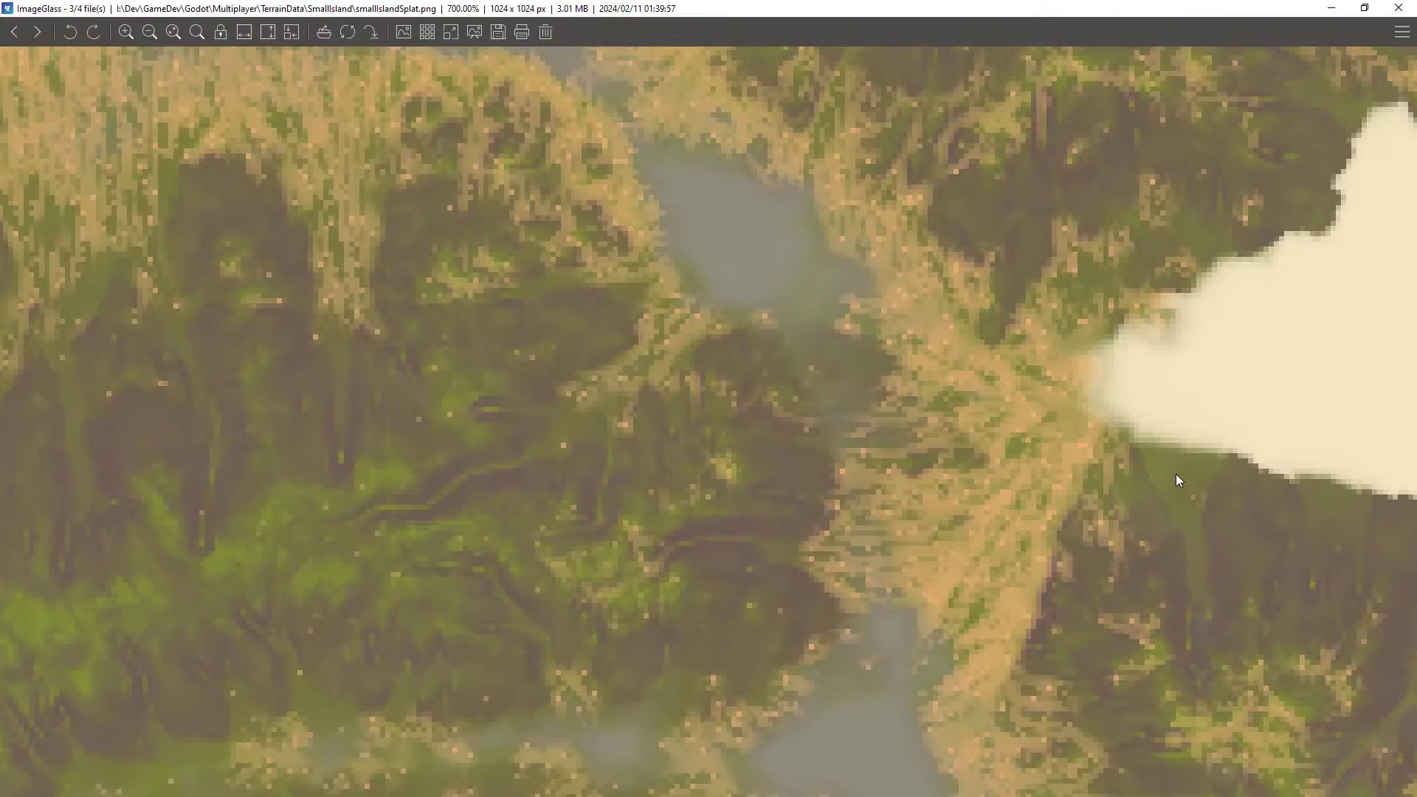
left_click_drag(1178, 480, 942, 313)
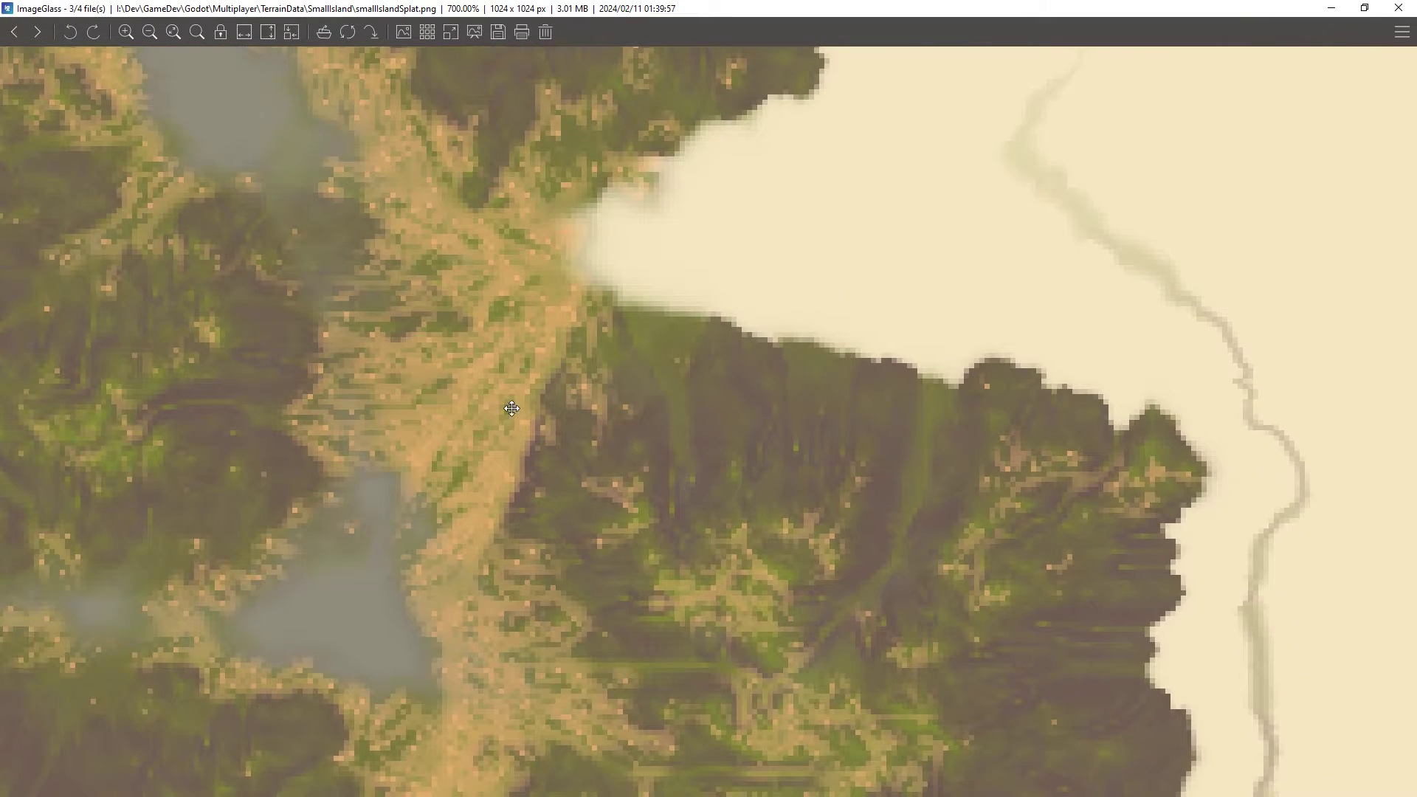
left_click_drag(524, 660, 733, 442)
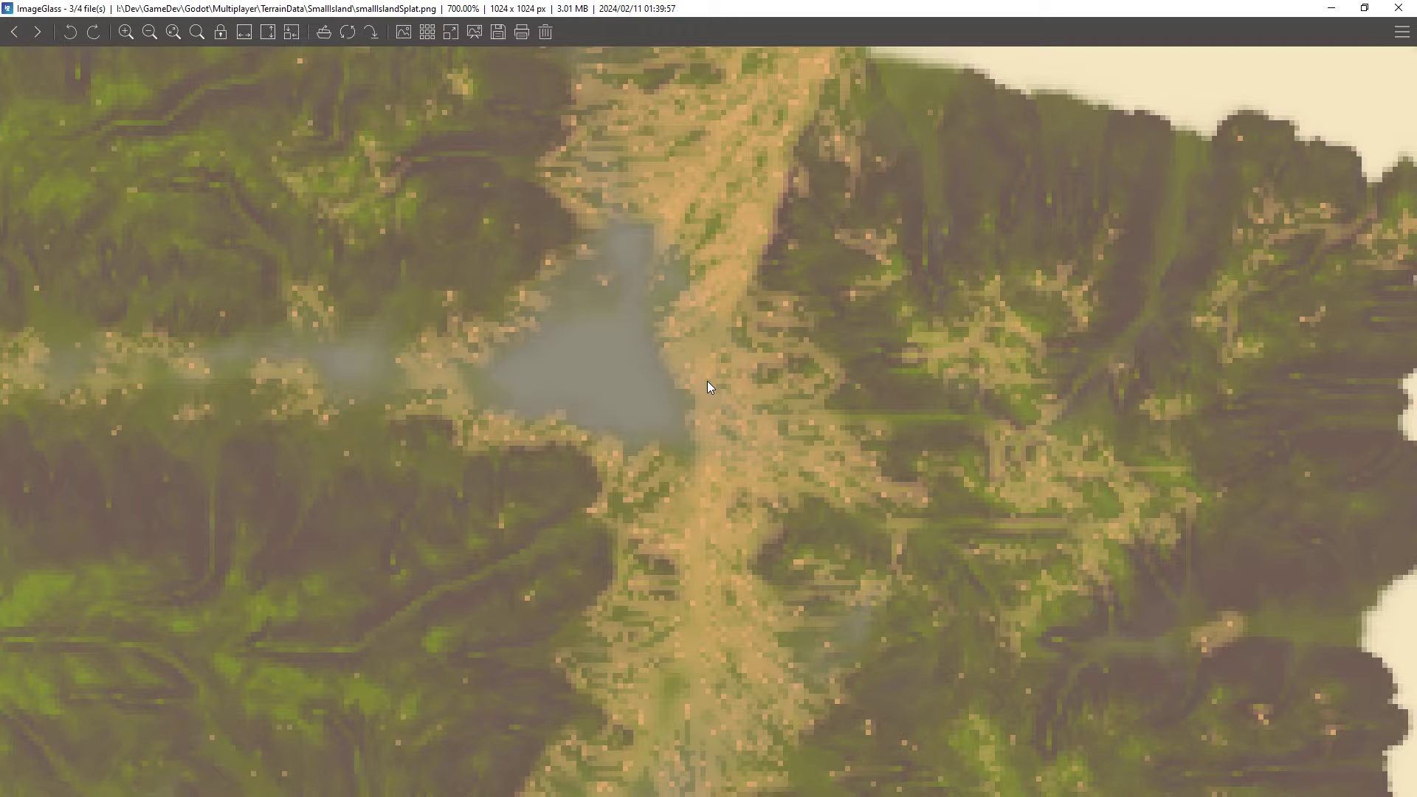
left_click_drag(450, 490, 784, 506)
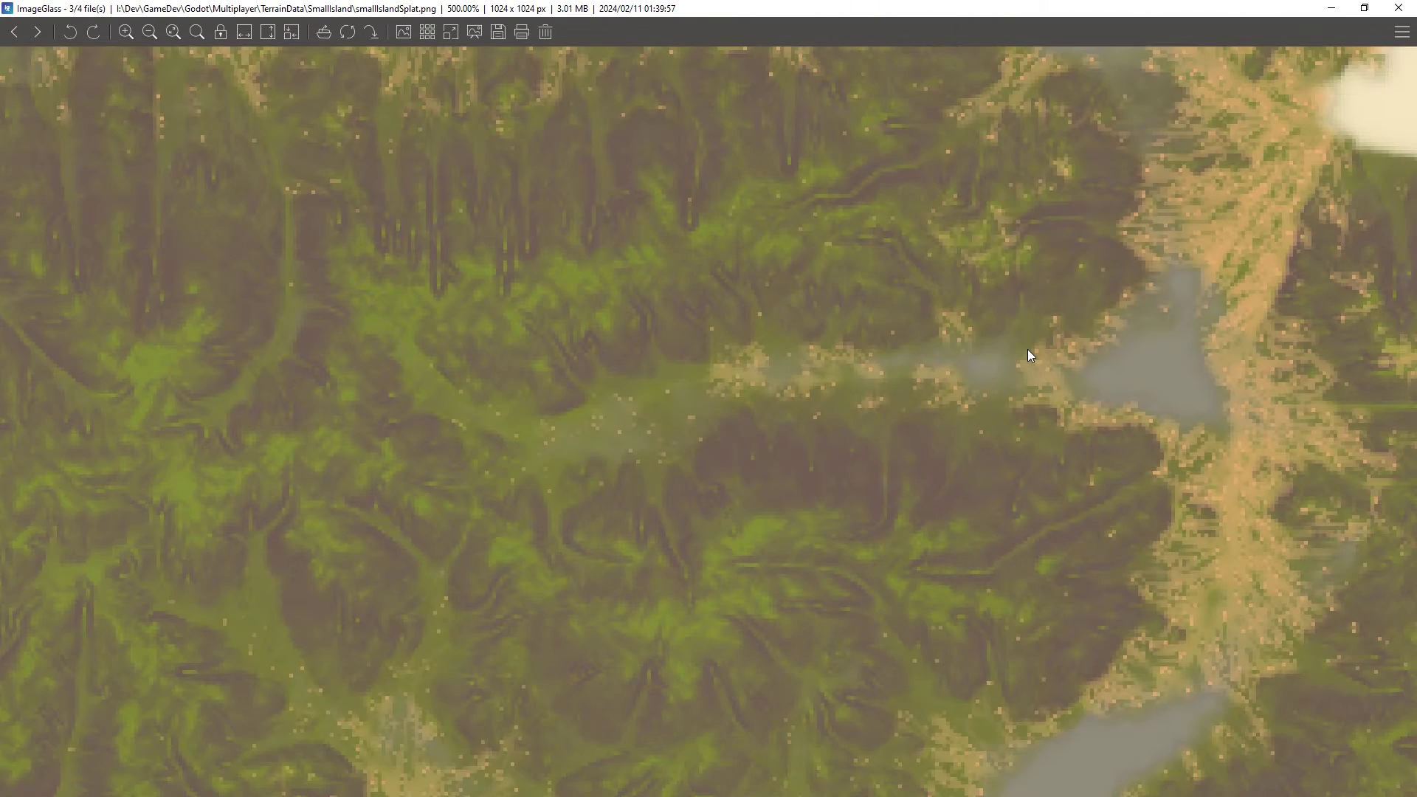
scroll(1031, 356, "down", 1)
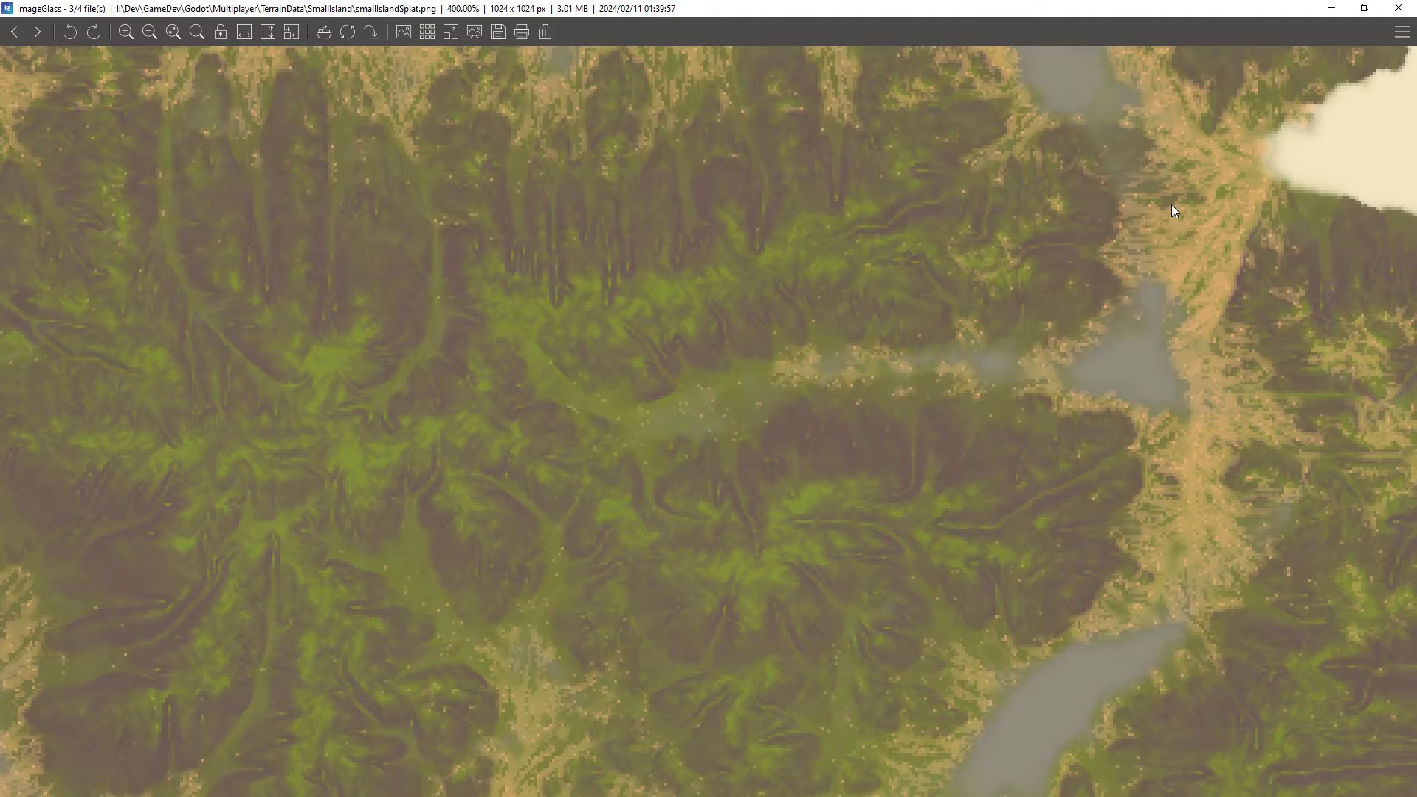
scroll(1174, 214, "down", 1)
scroll(1037, 428, "down", 3)
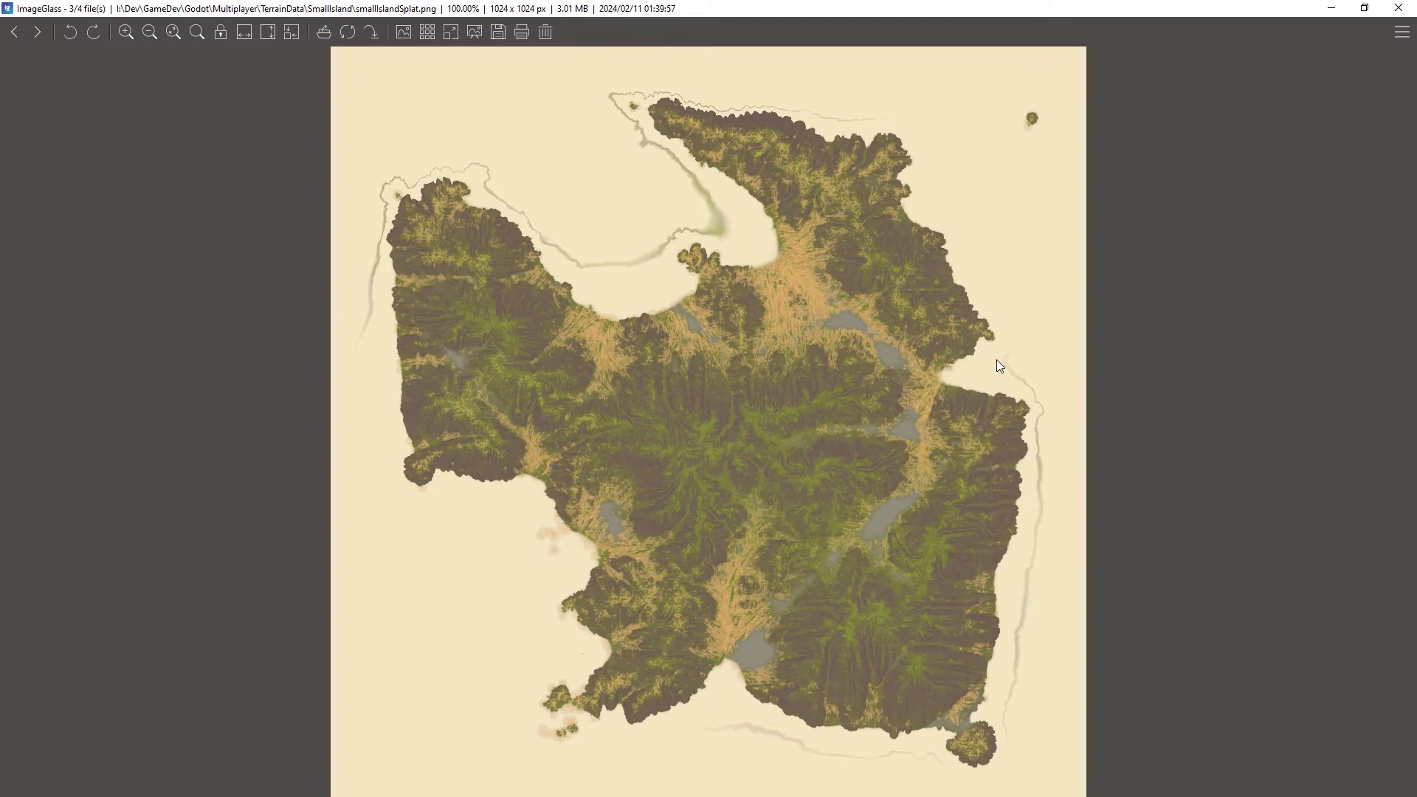
scroll(989, 356, "up", 2)
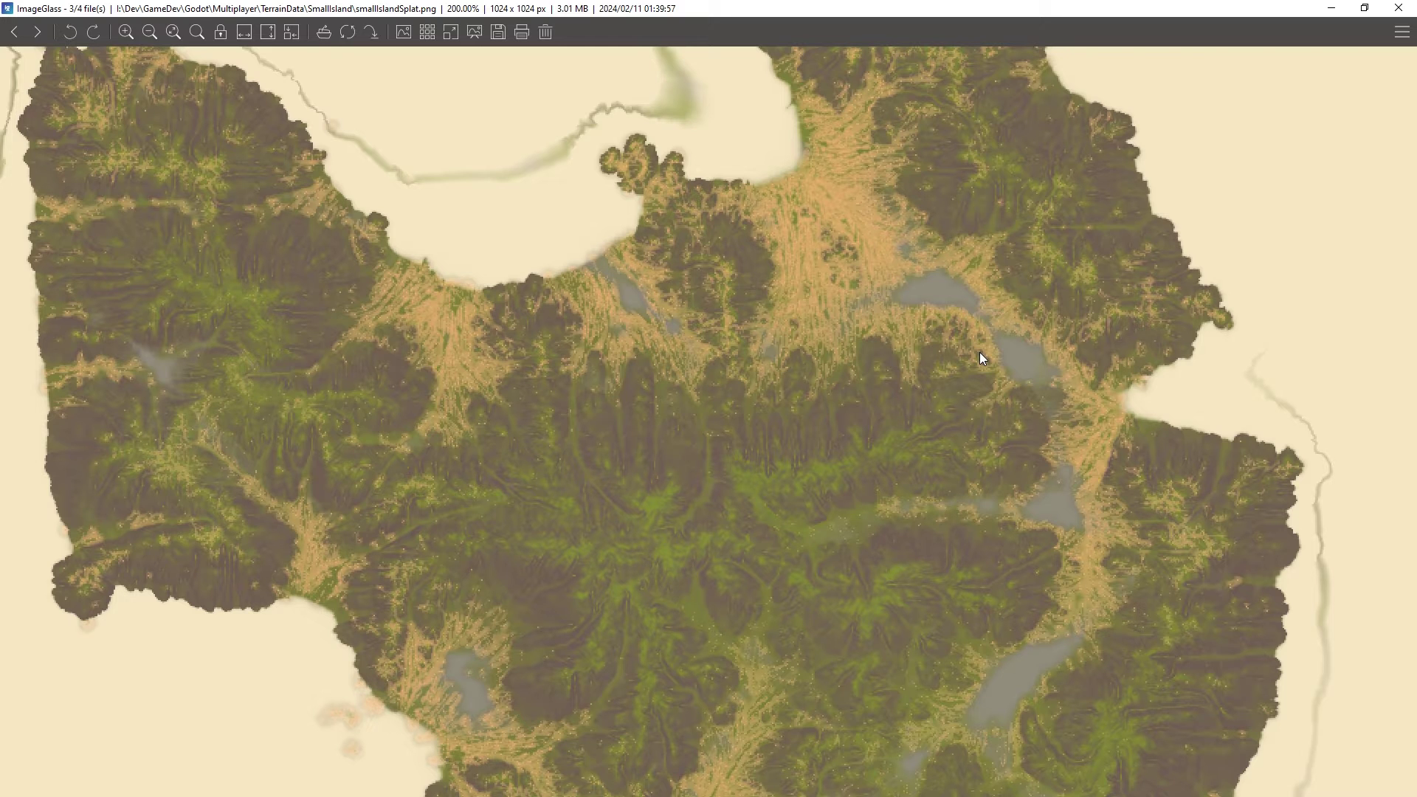
scroll(980, 352, "down", 2)
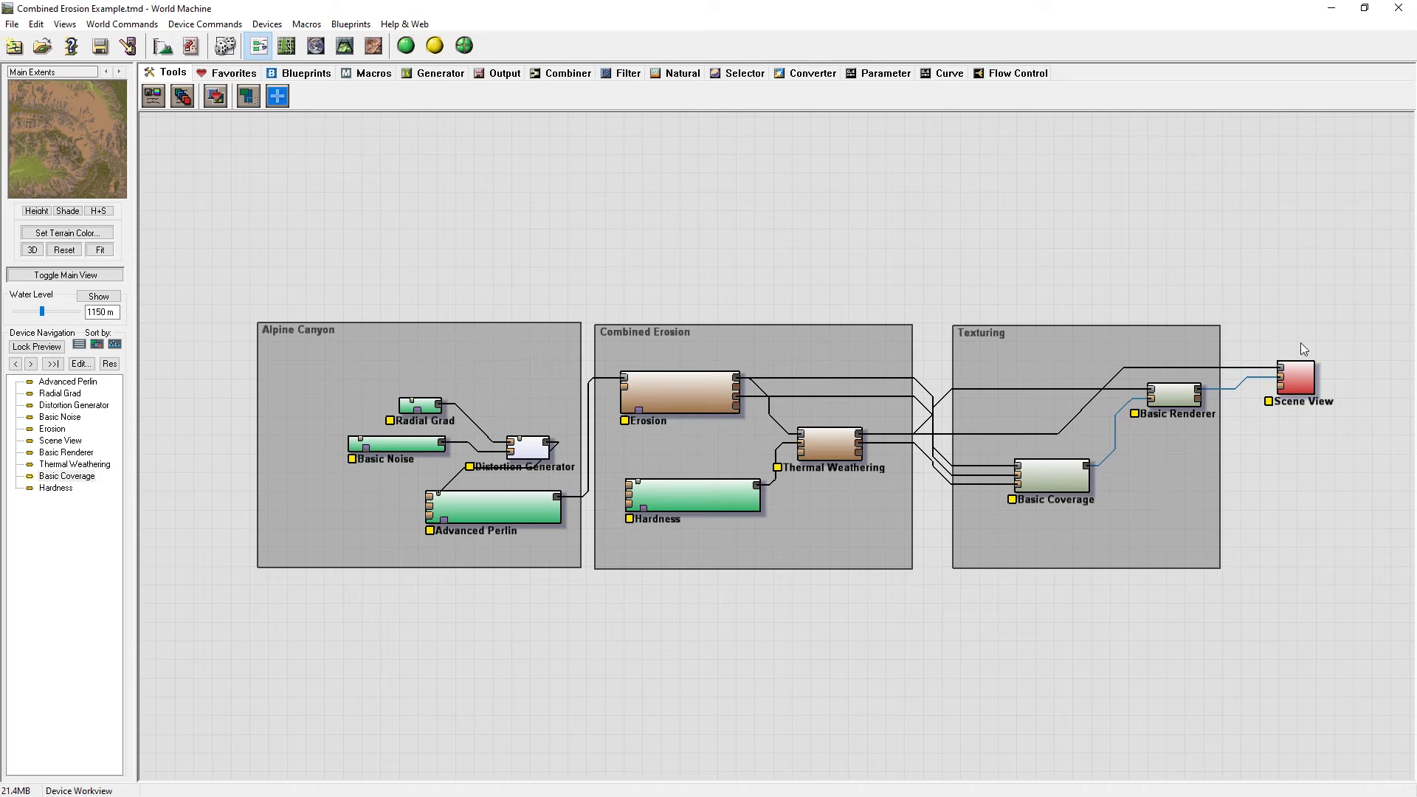
View the Combined Erosion terrain in 3D and examine its rendered surface from above
left_click(344, 45)
scroll(817, 389, "up", 3)
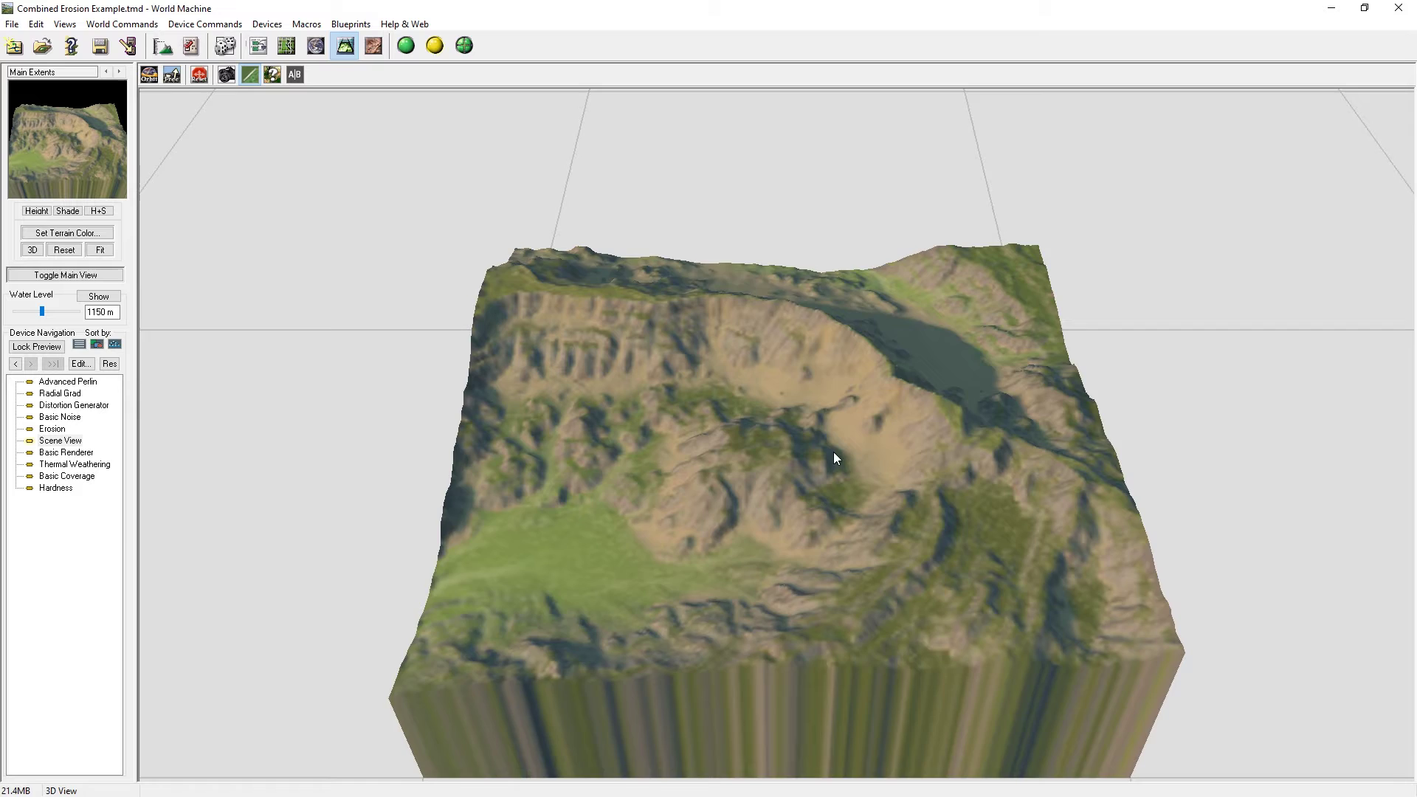
left_click_drag(834, 452, 833, 369)
Preview the output of the Basic Coverage macro on the terrain in 3D
left_click(258, 46)
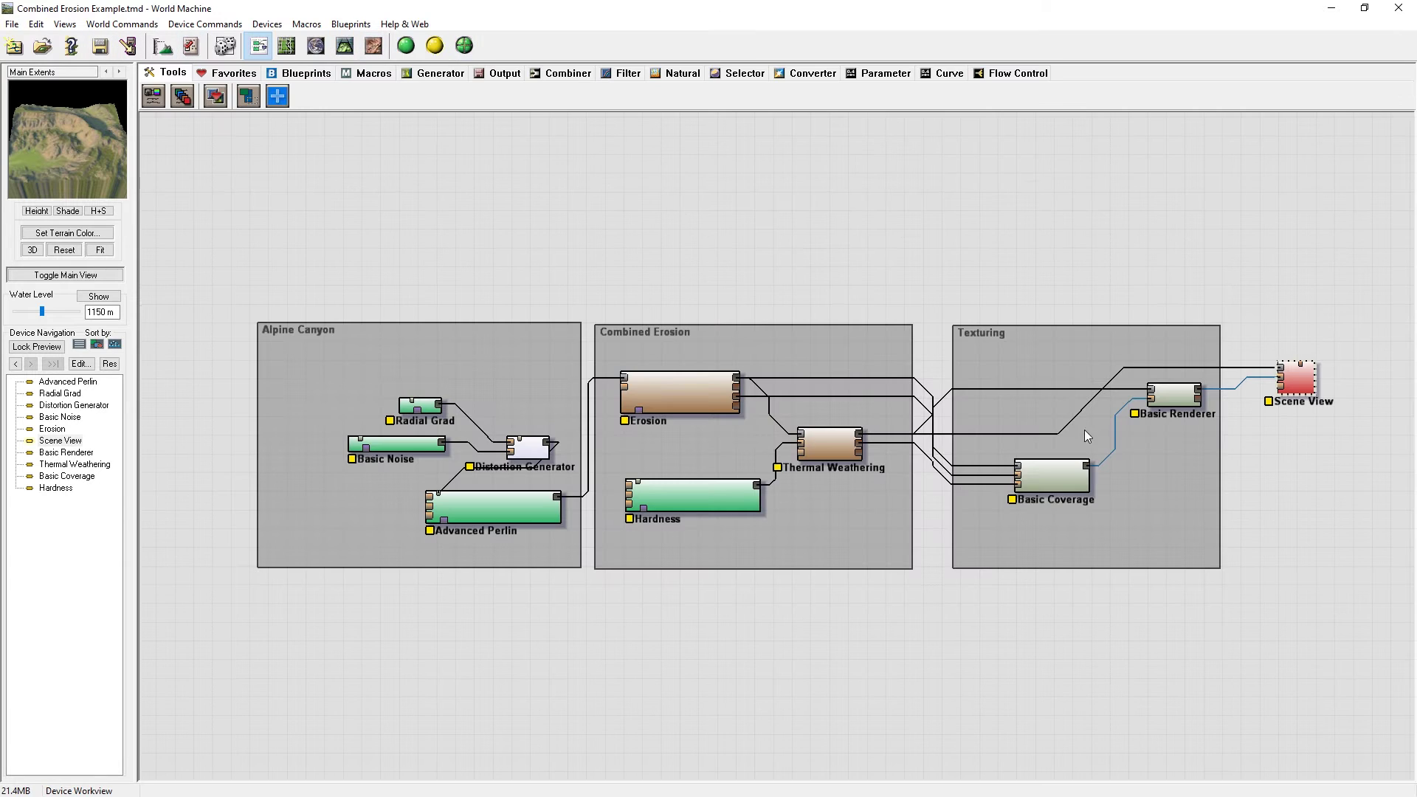
left_click(1061, 484)
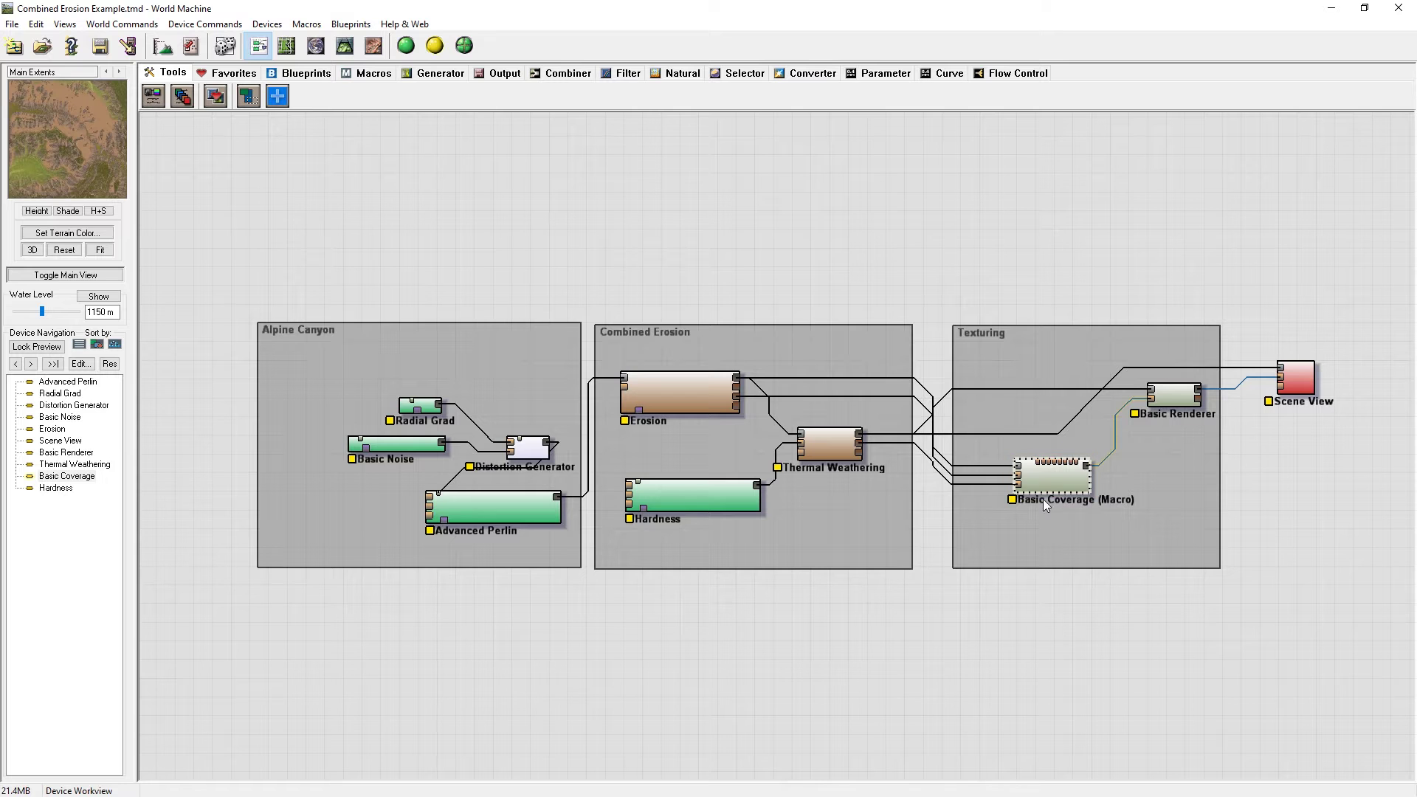
left_click(345, 46)
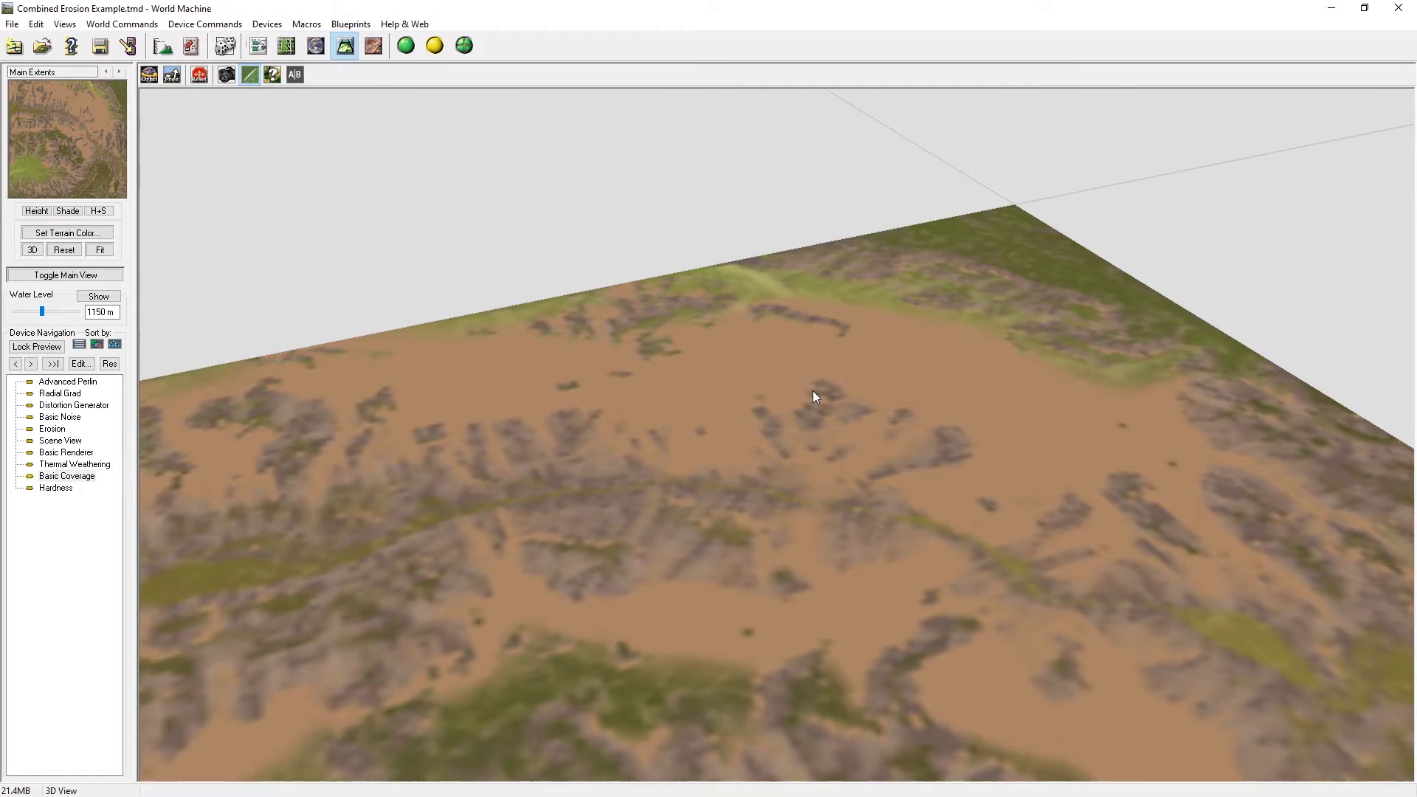
left_click_drag(812, 391, 939, 498)
scroll(939, 497, "down", 4)
Build the terrain at 1024 x 1024 and examine the Basic Coverage colours up close and across the whole map
left_click(405, 45)
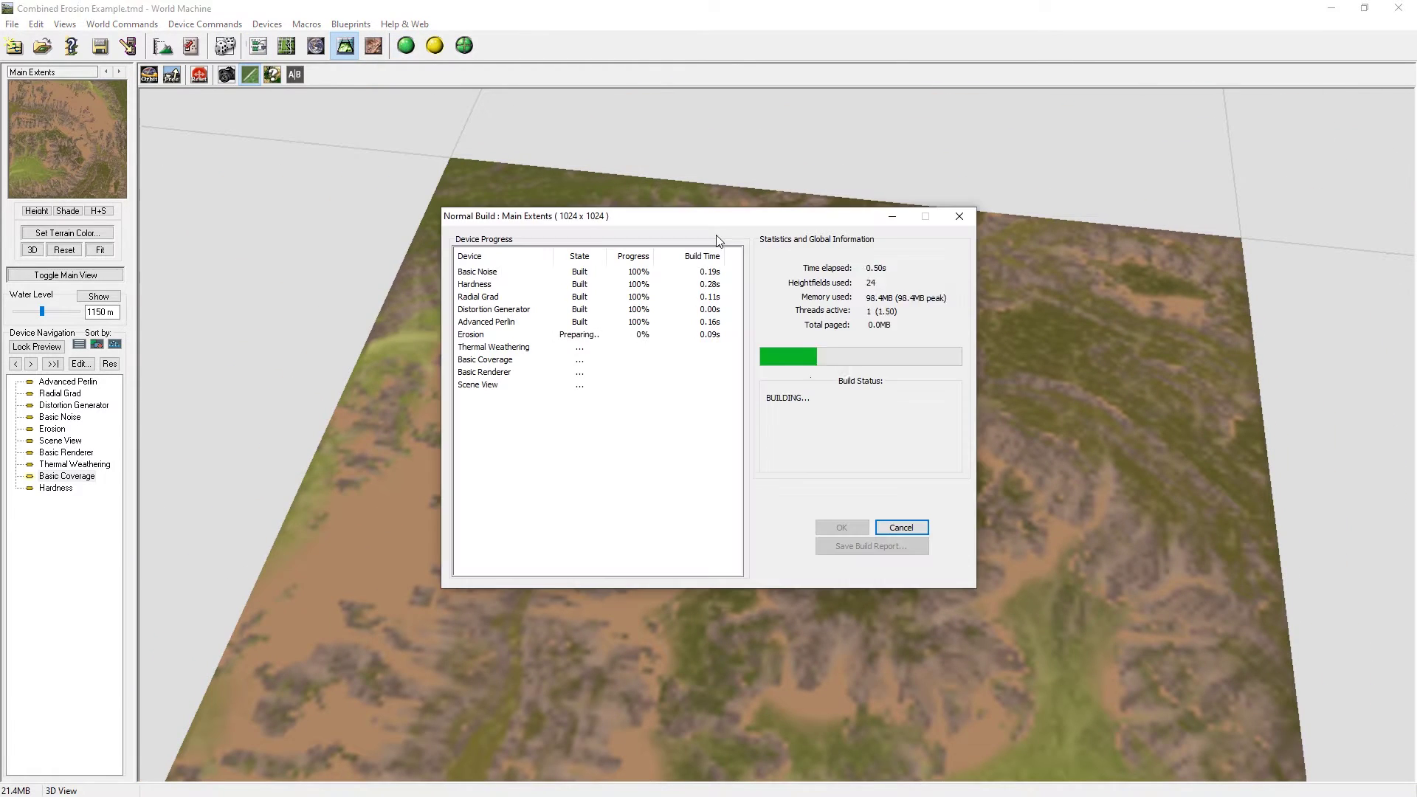
left_click(842, 527)
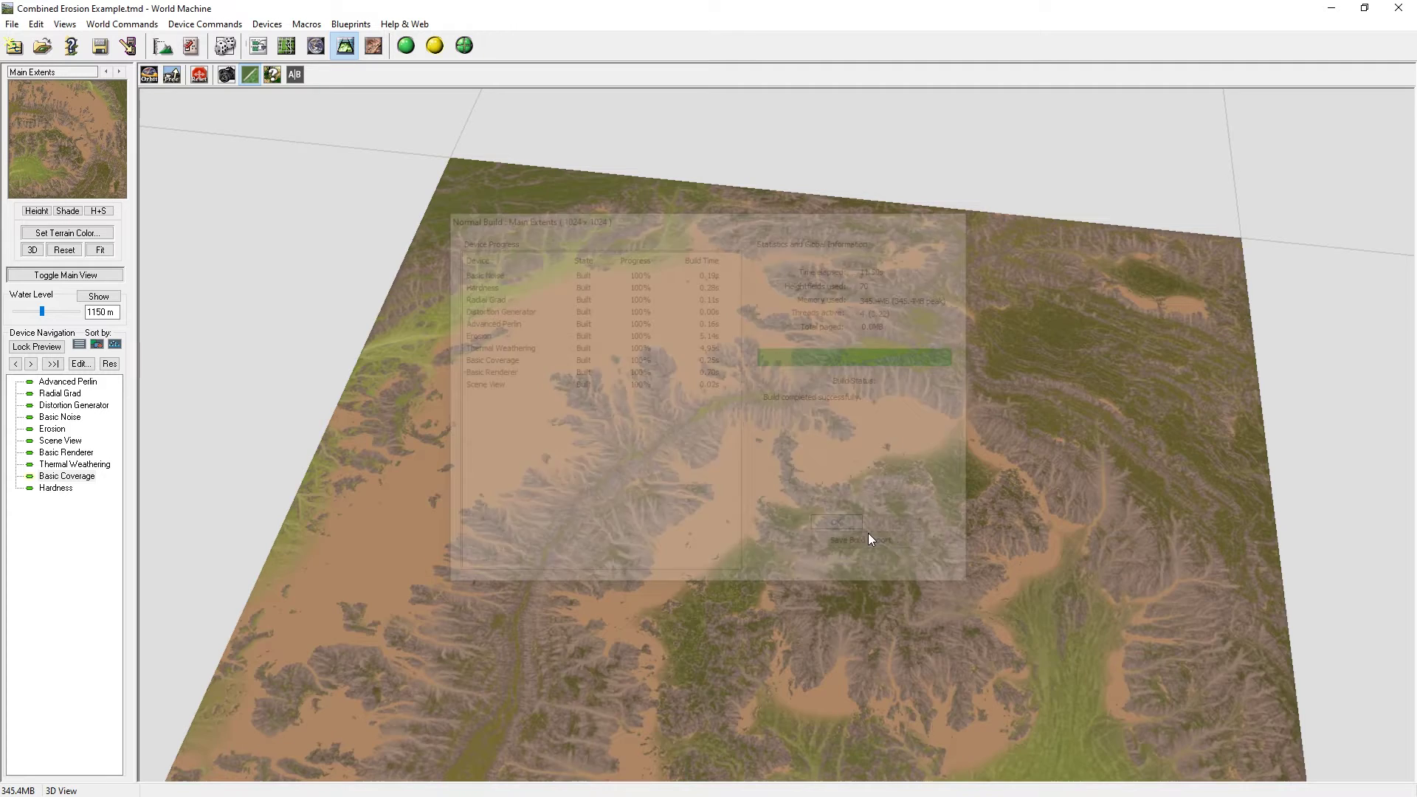
scroll(795, 554, "up", 6)
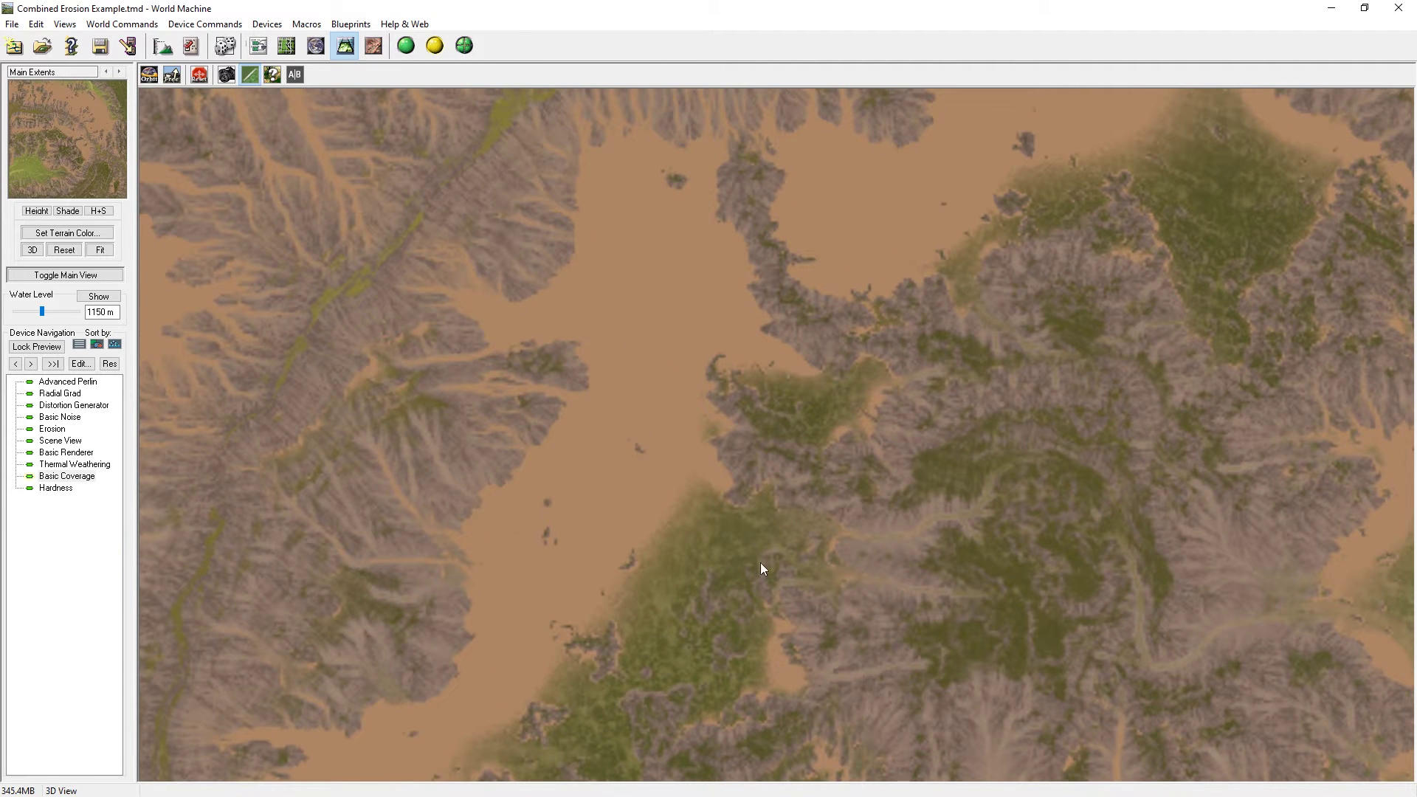
right_click_drag(716, 524, 627, 498)
scroll(851, 536, "down", 4)
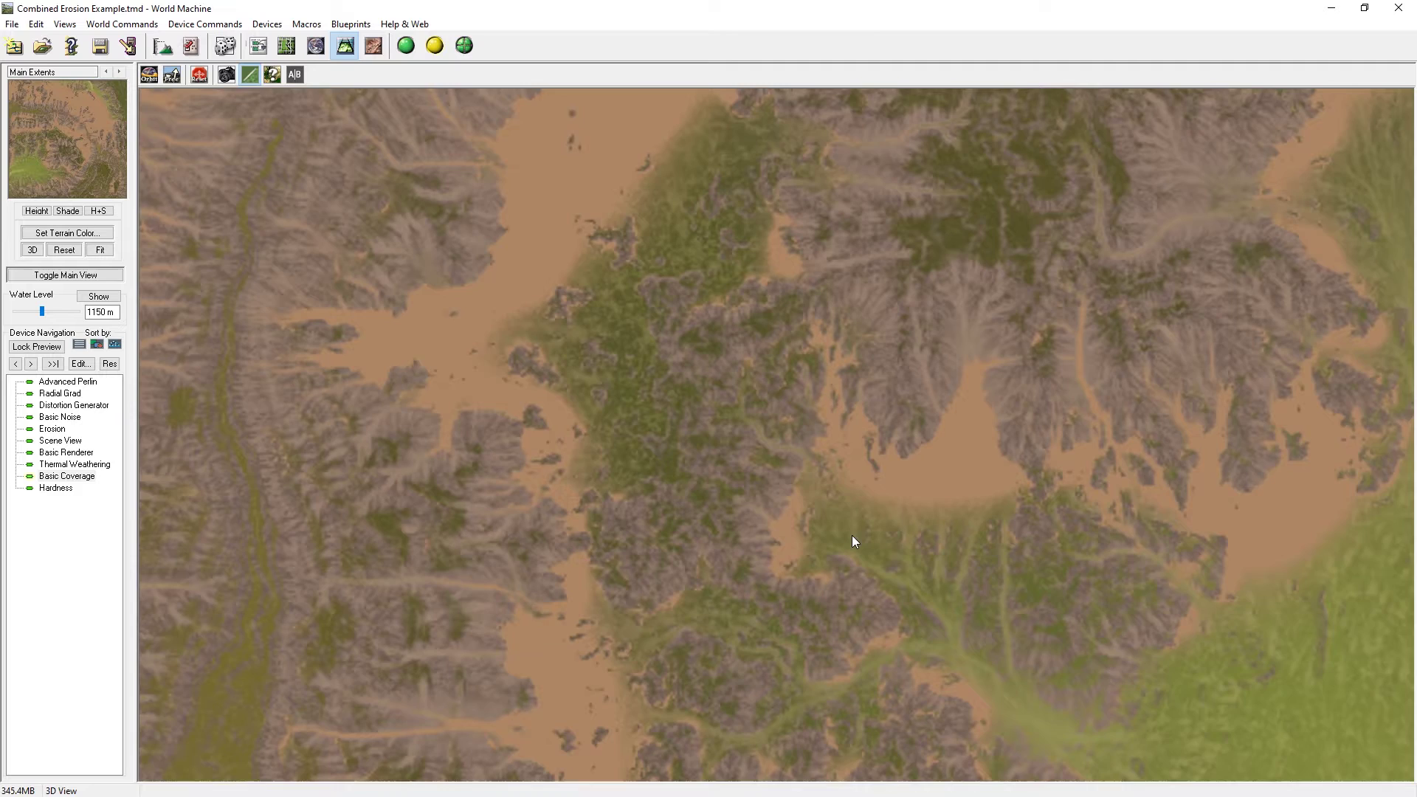
scroll(848, 388, "down", 2)
scroll(795, 538, "down", 3)
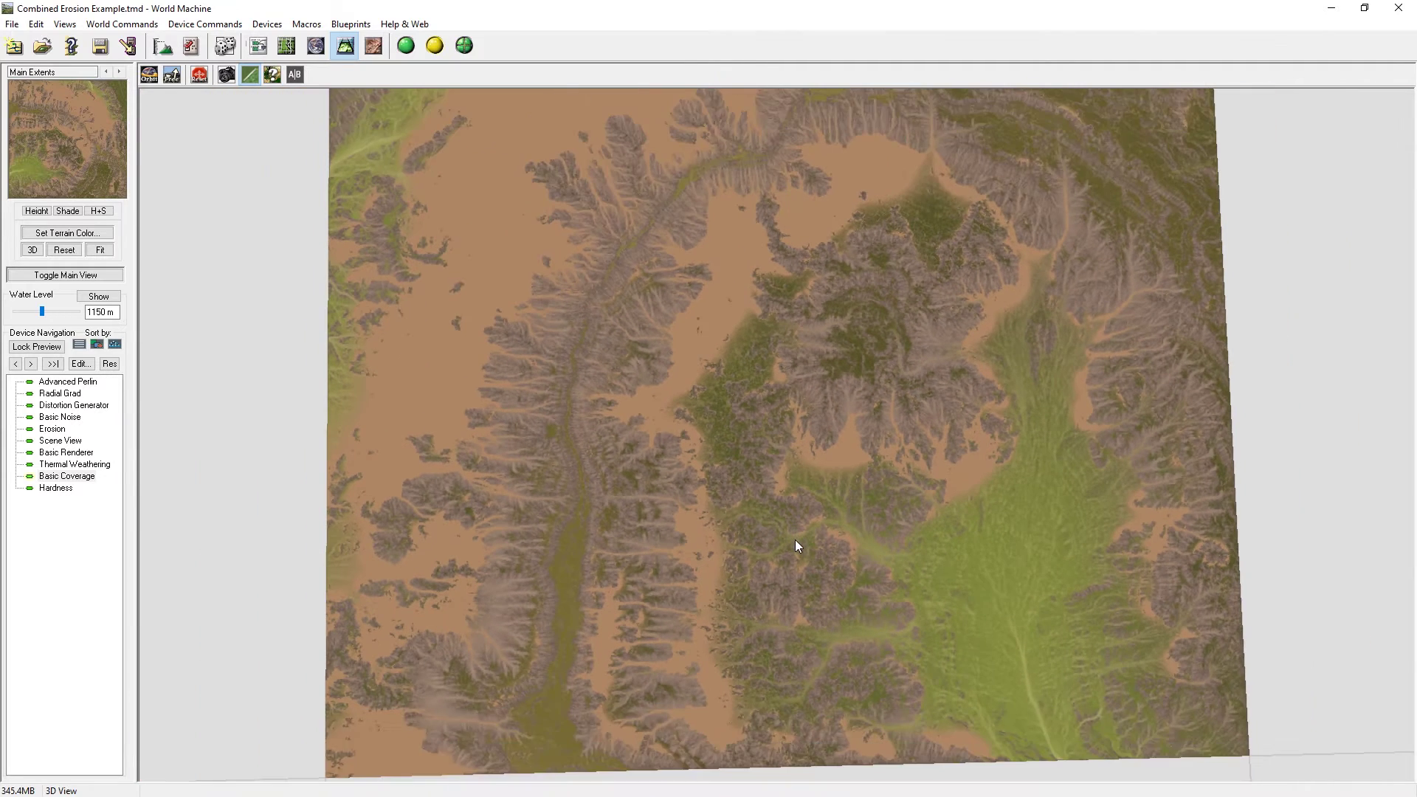
left_click_drag(796, 538, 773, 507)
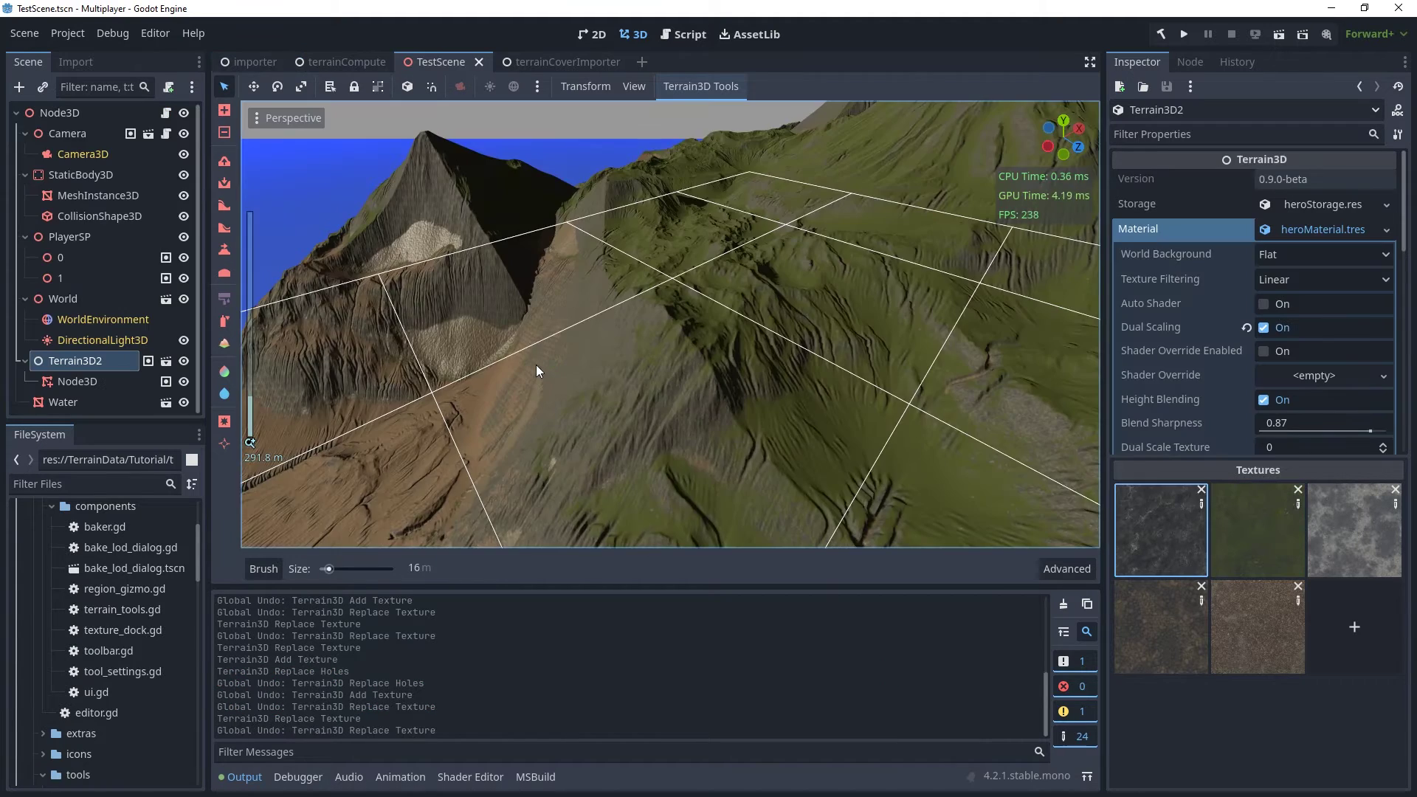
Paint the green grass texture onto the rocky ridge of the terrain with a 16 m brush at 100% opacity
scroll(536, 365, "up", 5)
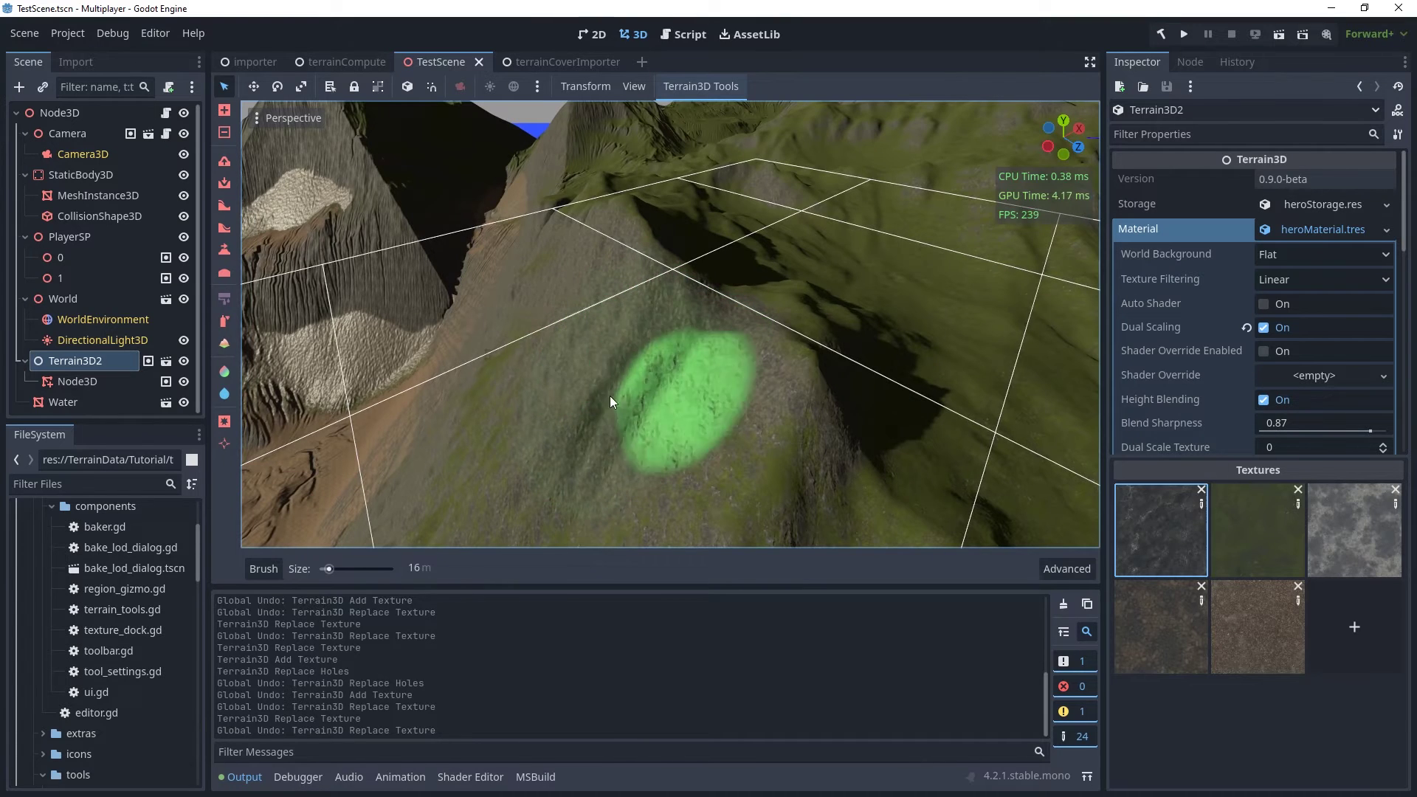
left_click(1257, 535)
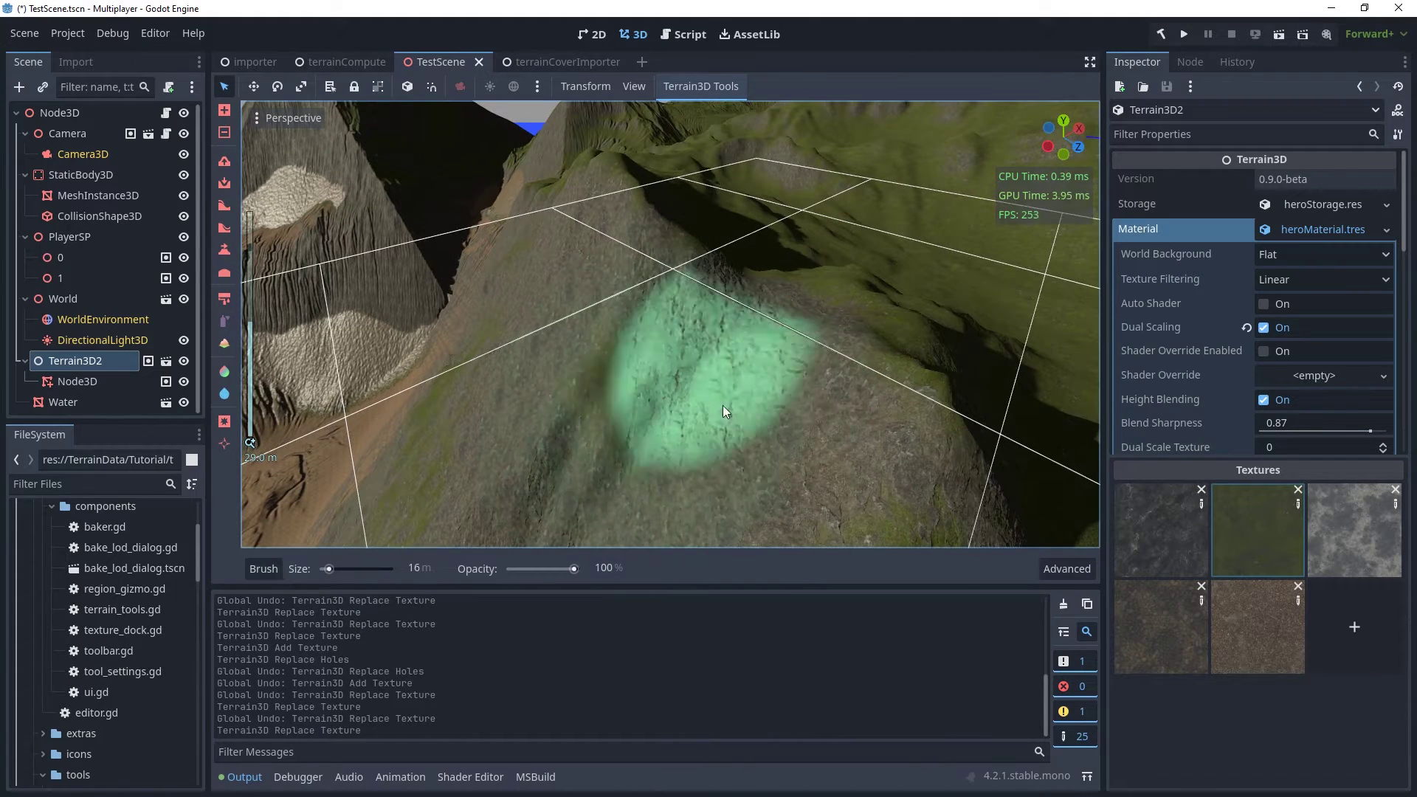
mouse_move(723, 405)
left_mouse_down()
mouse_move(650, 395)
mouse_move(527, 410)
mouse_move(540, 330)
mouse_move(515, 373)
left_mouse_up()
Cut an elongated hole down the side of the ridge and paint an auto shader area on the terrain with the 16 m brush
left_click(224, 421)
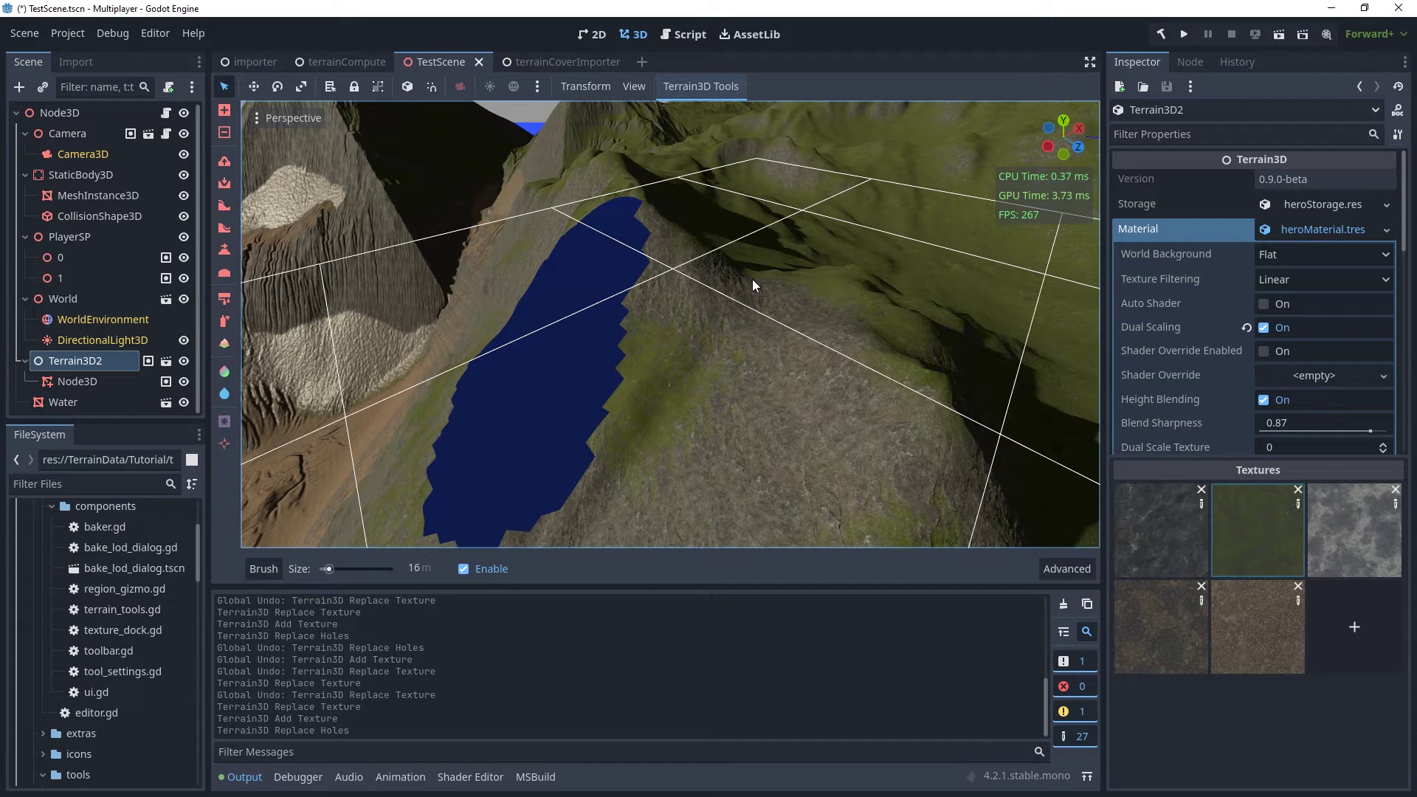
left_click(224, 345)
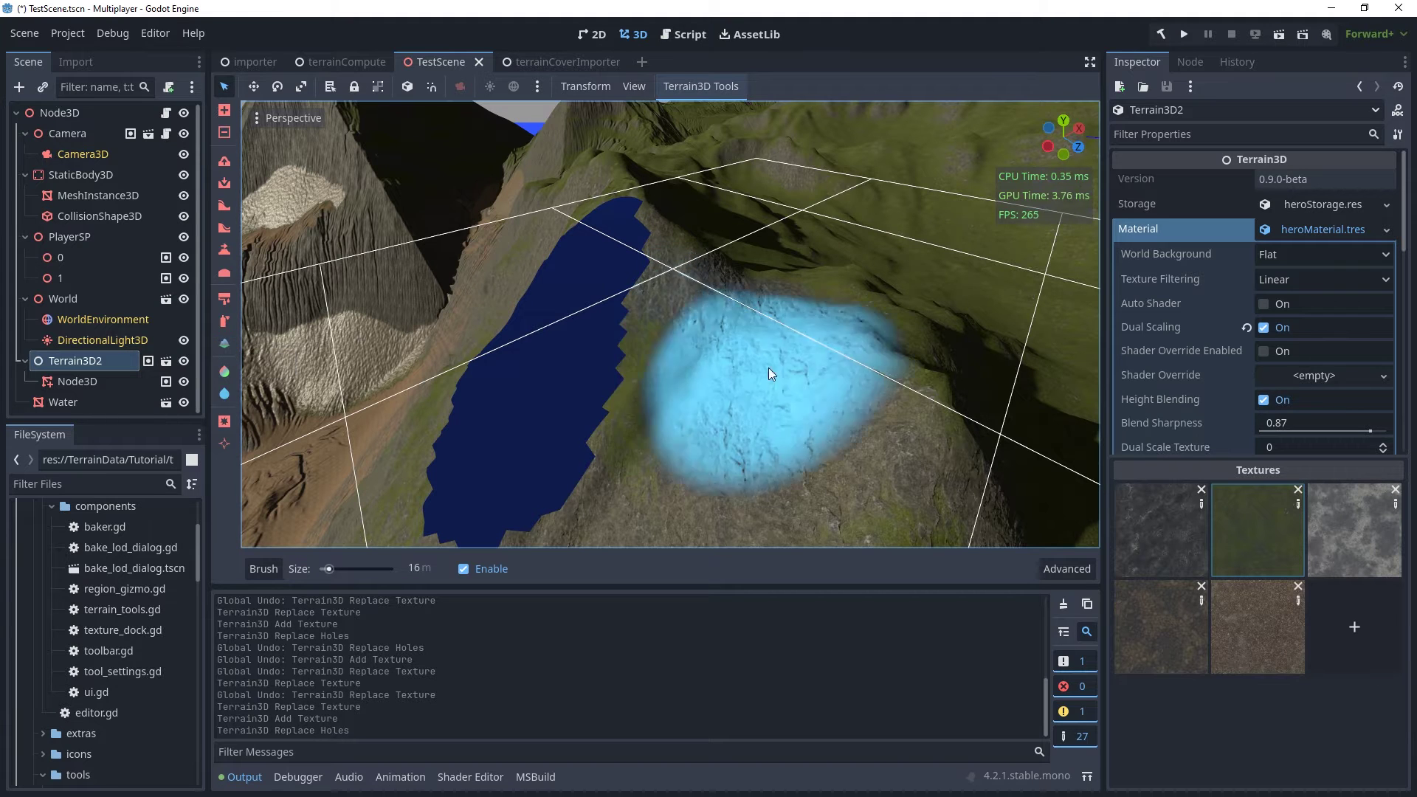
left_click(701, 341)
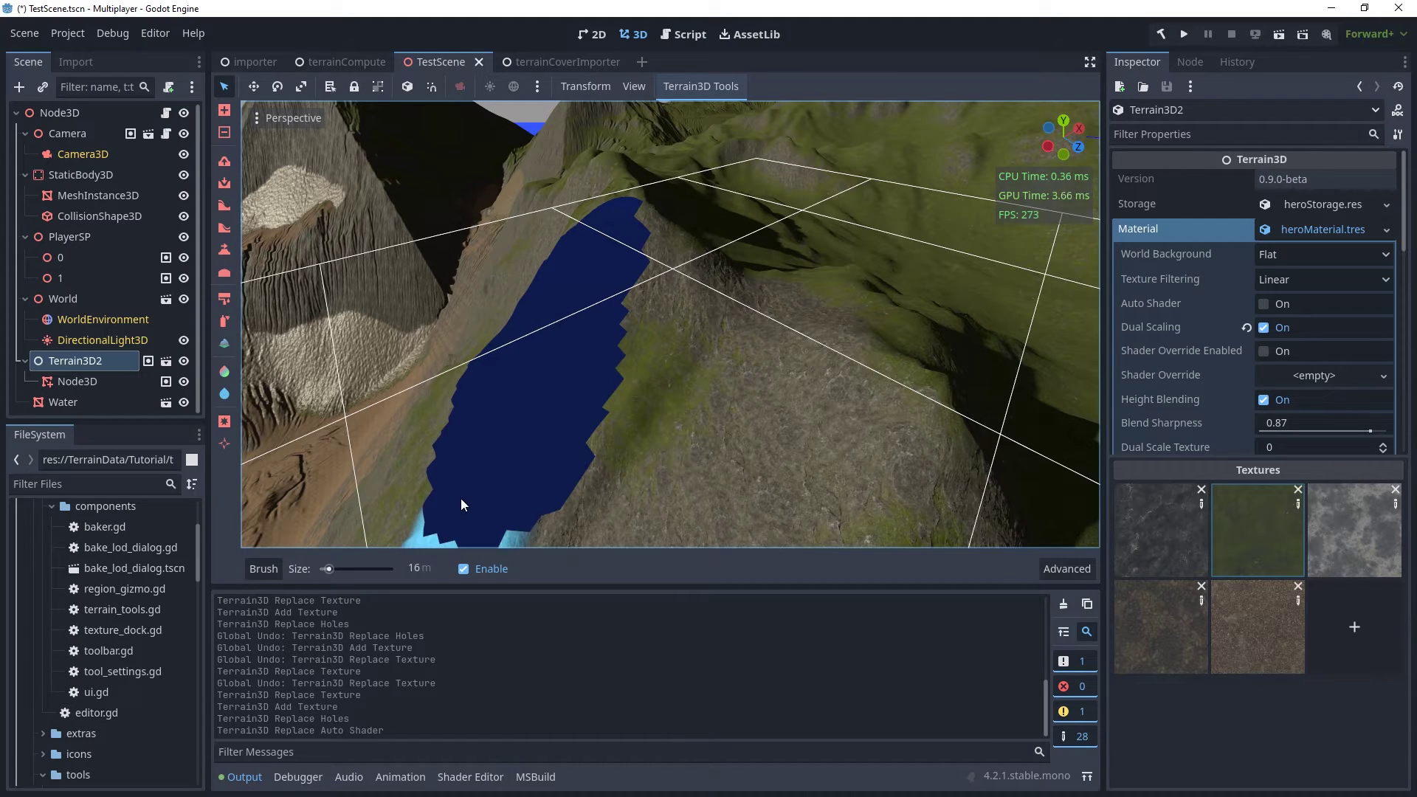
Look over the hole and the surrounding mountains of the terrain from farther away
scroll(434, 397, "down", 15)
middle_click_drag(434, 397, 454, 283)
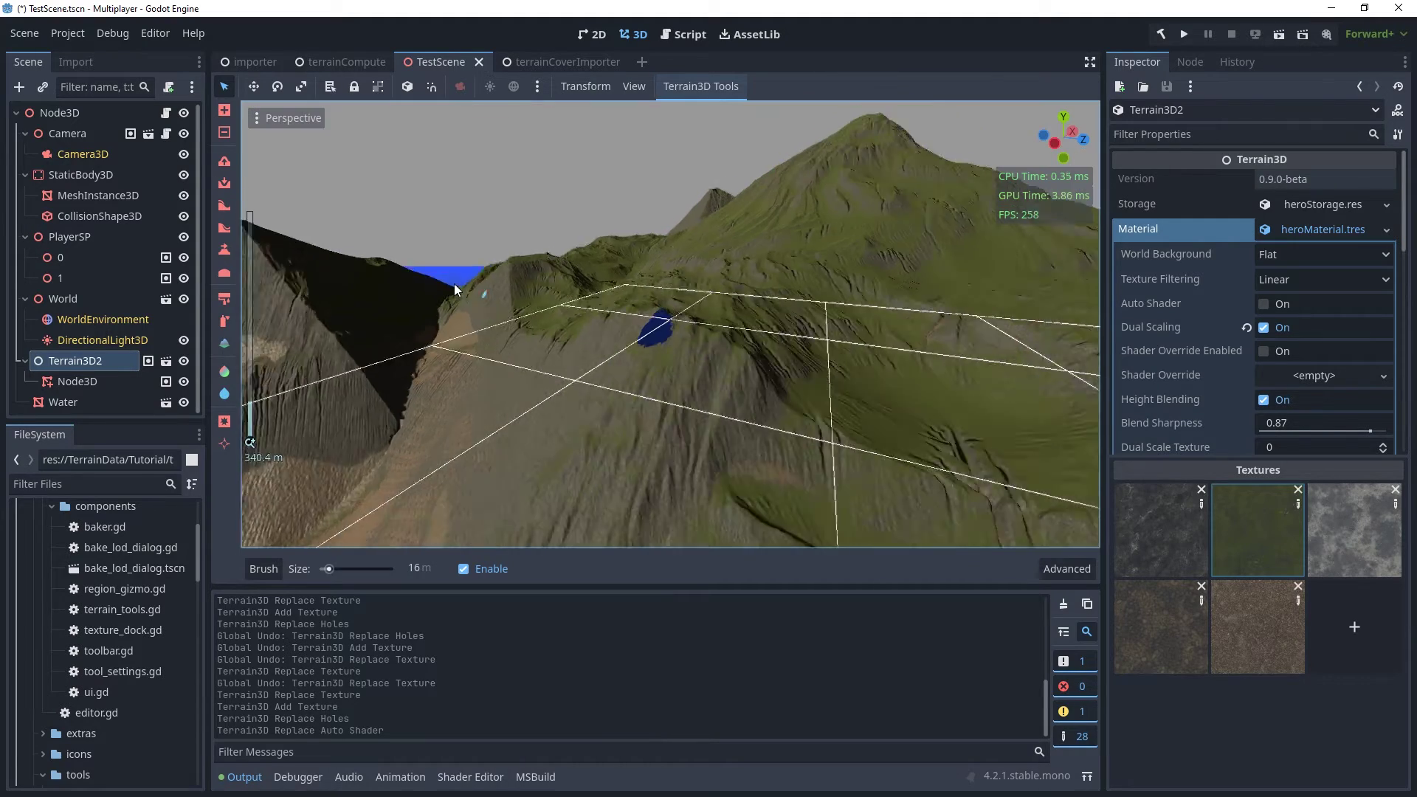
scroll(493, 238, "down", 10)
middle_click_drag(493, 237, 789, 250)
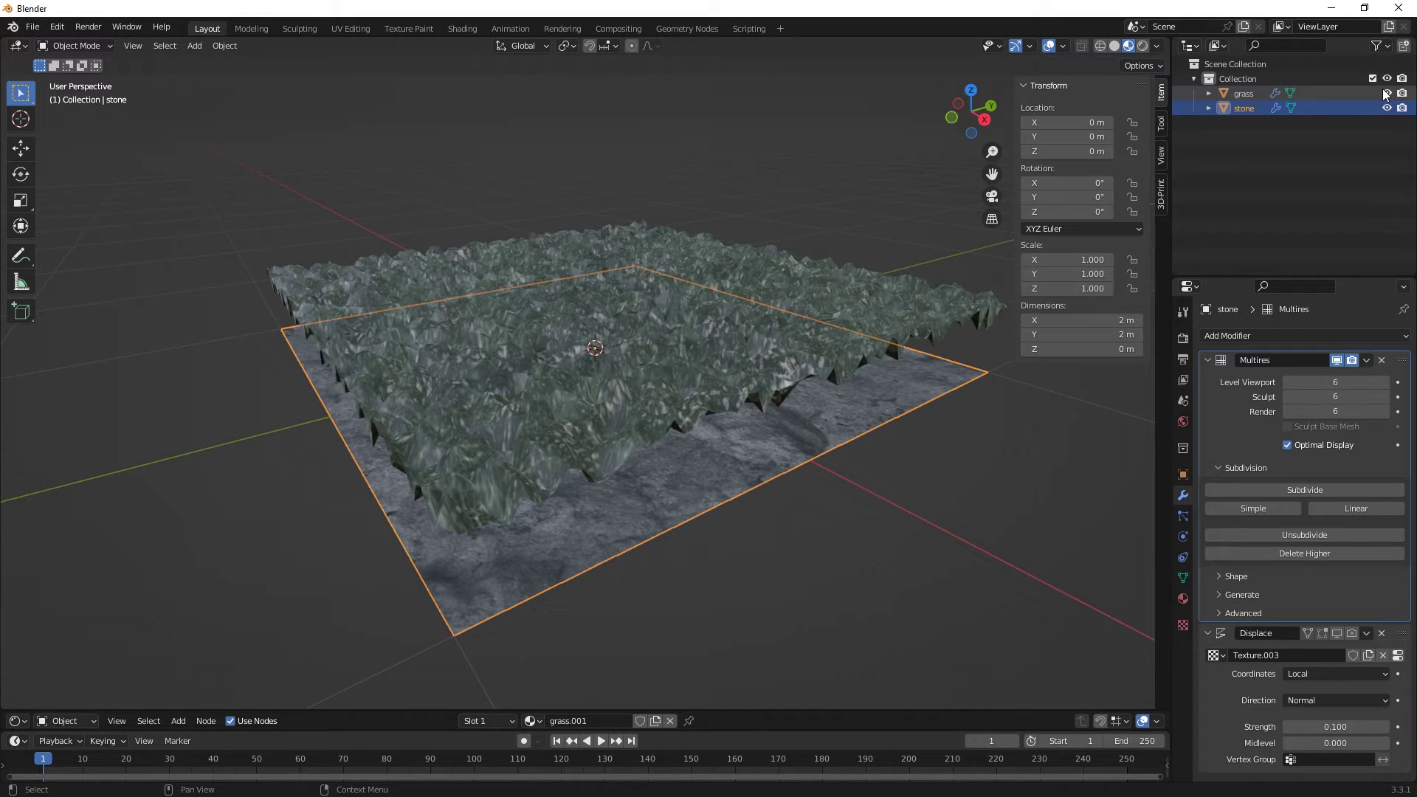
Hide the grass plane and enable the stone plane's Displace modifier in the viewport, checking the relief from a low angle
middle_click_drag(698, 254, 687, 279)
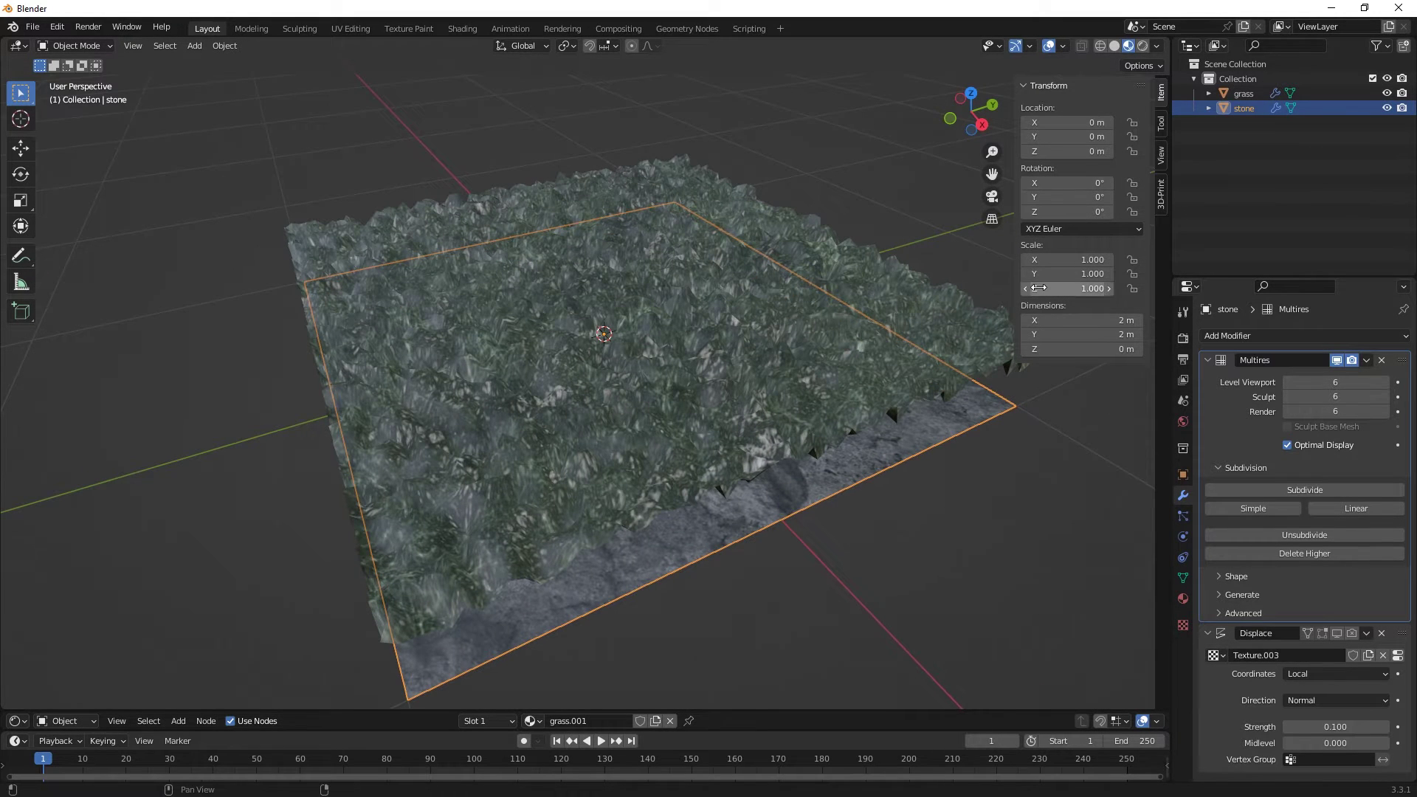
key("shift+h")
middle_click_drag(986, 279, 998, 283)
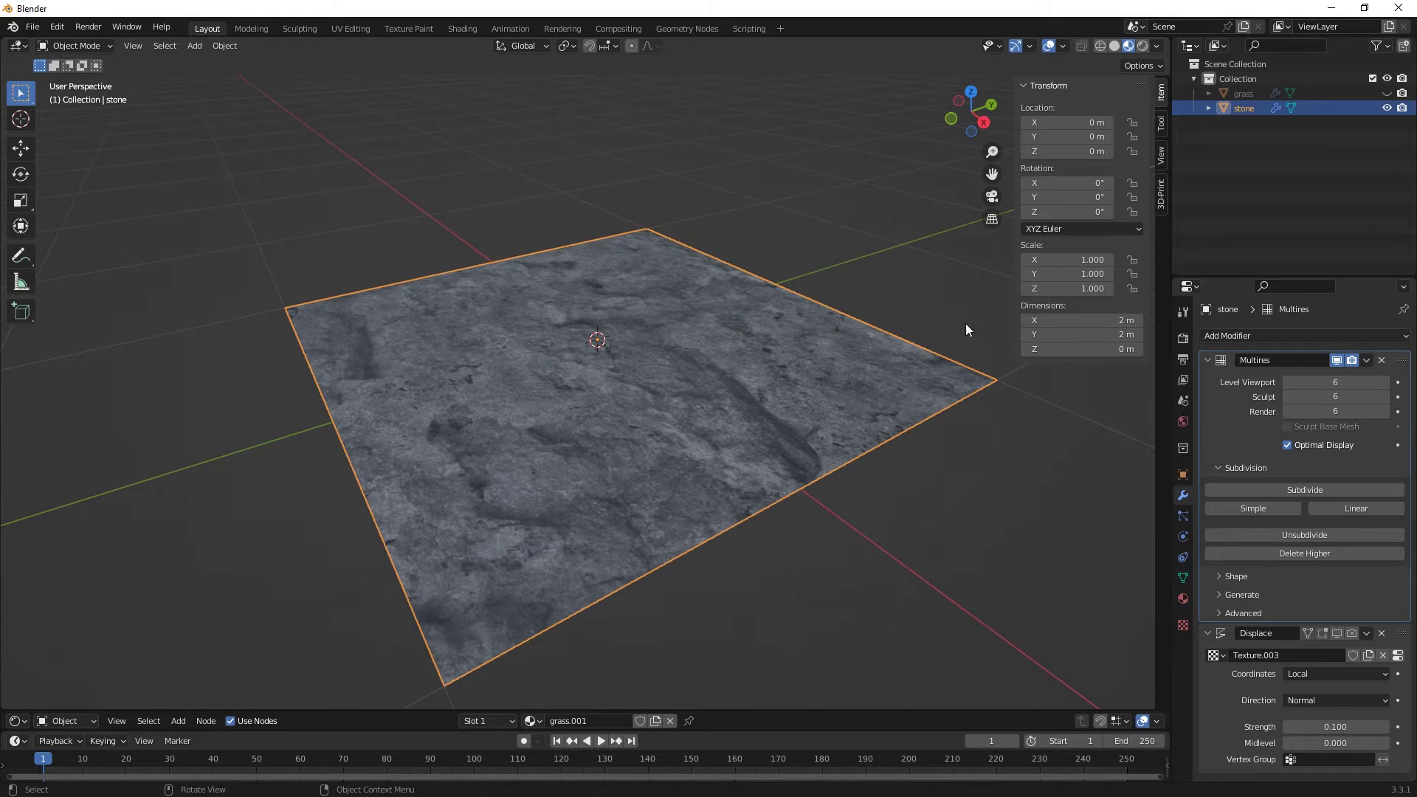
left_click(1337, 634)
middle_click_drag(860, 436, 777, 400)
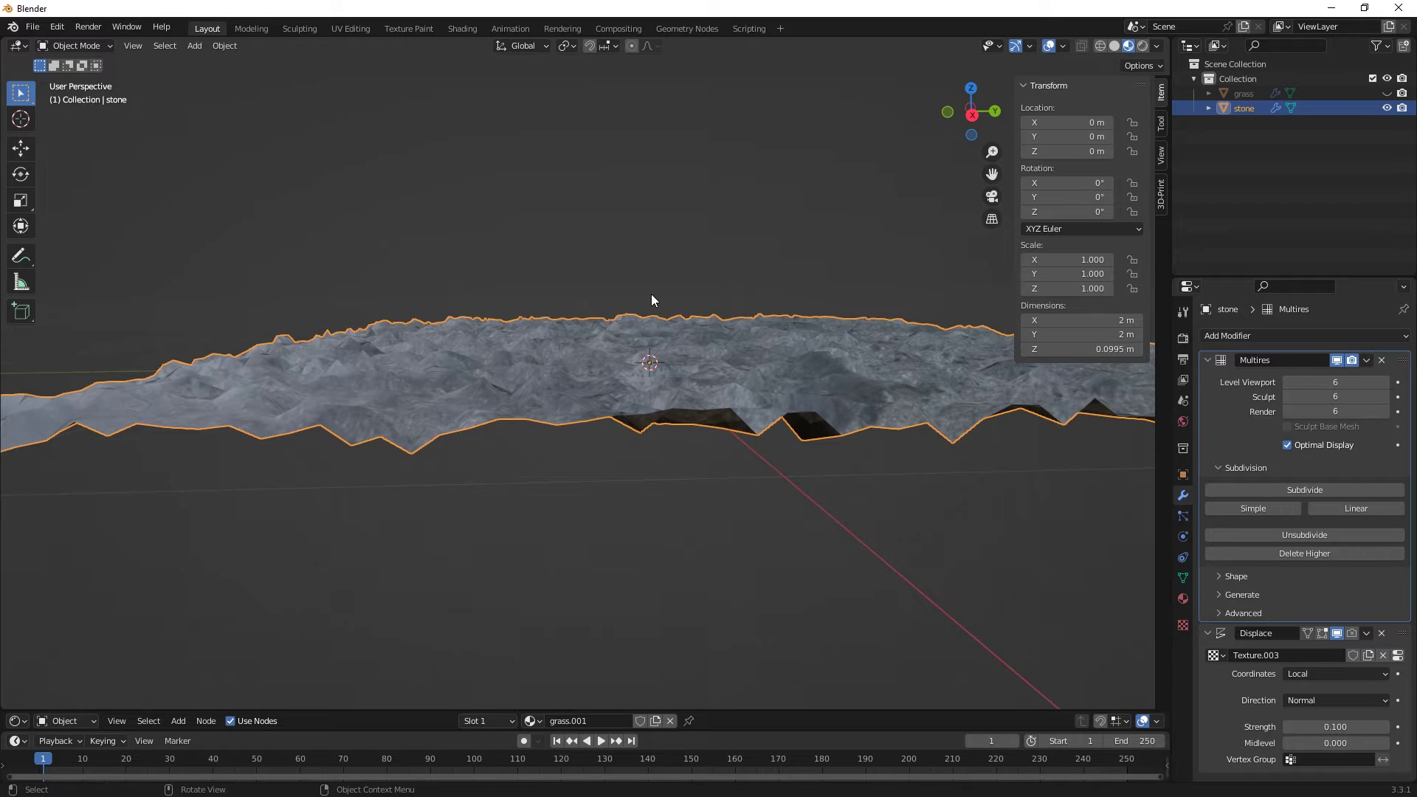
Show the grass plane again and move it down along Z to about -0.069 m so it intersects the stone surface
left_click(1387, 94)
left_click(801, 247)
middle_click_drag(774, 155, 809, 157)
key("g")
key("z")
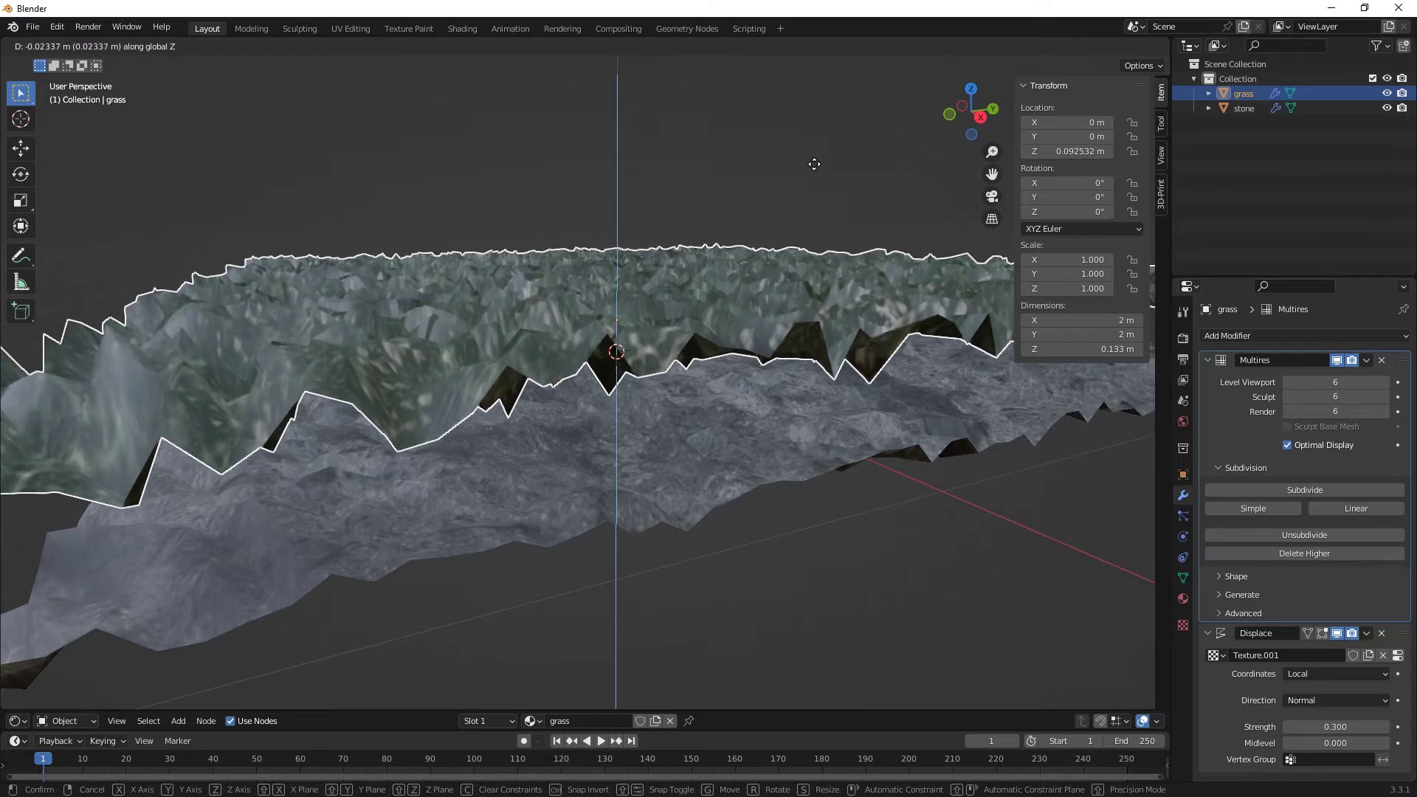
left_click(805, 216)
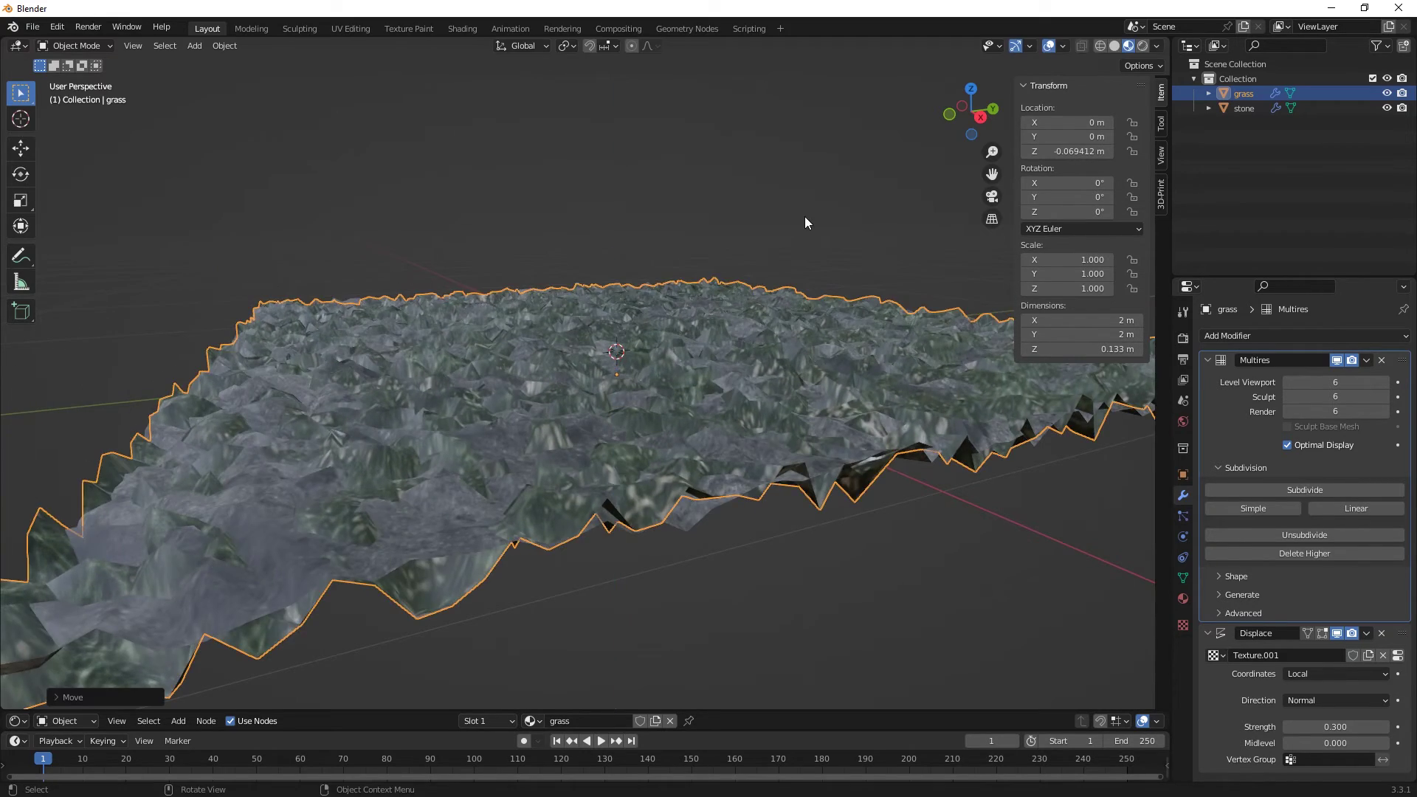
middle_click_drag(805, 218, 786, 270)
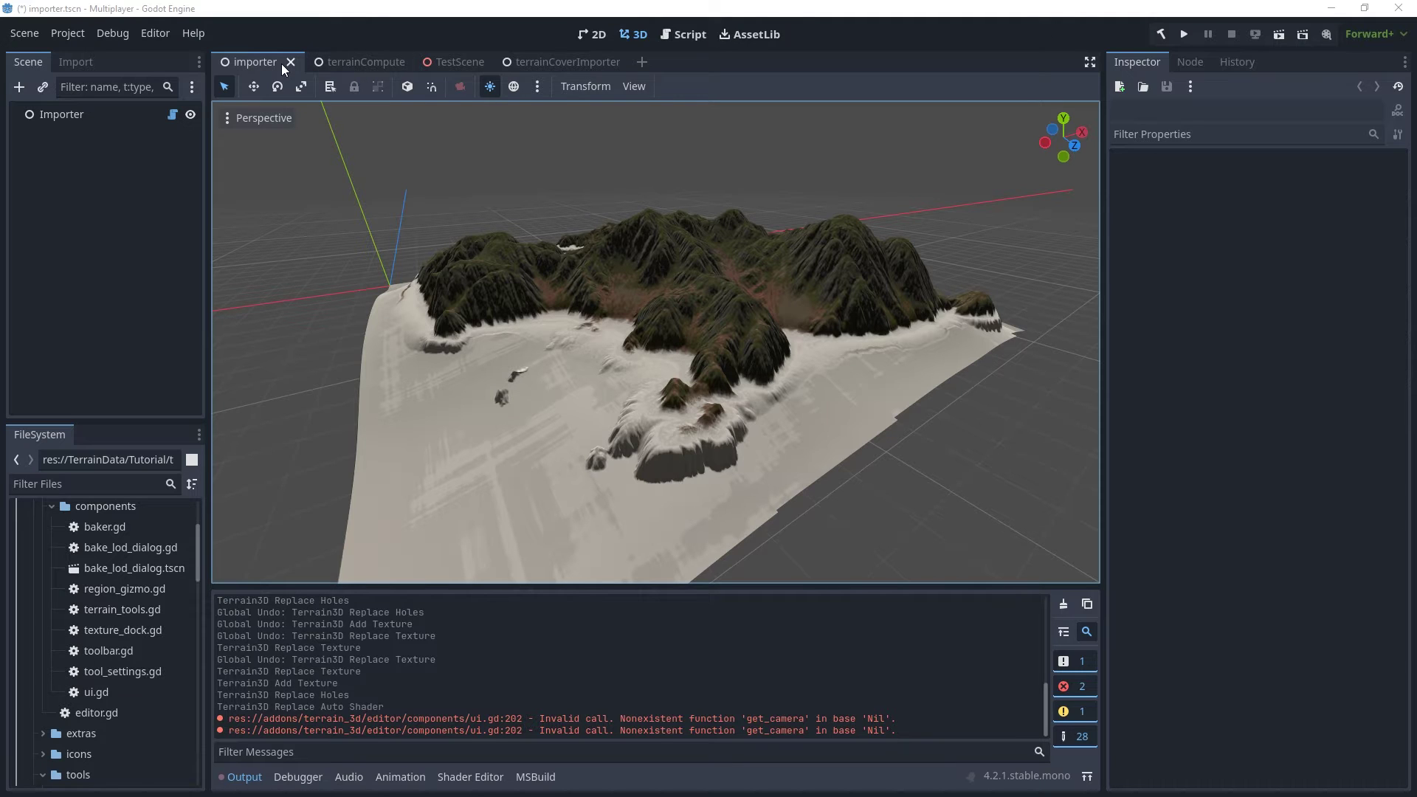
Switch to Godot's terrainCompute scene and open the script attached to its TerrainCompute root node
left_click(334, 61)
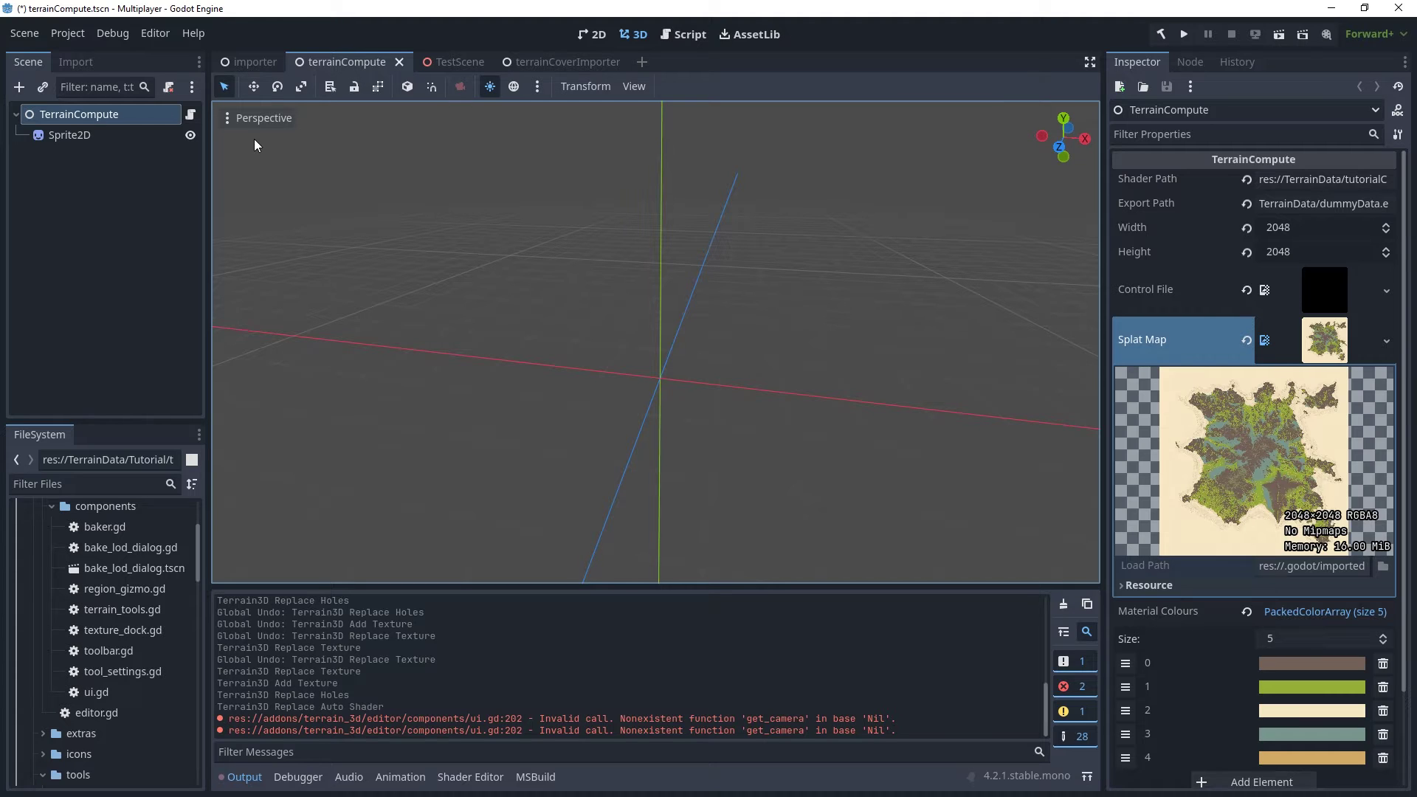
left_click(170, 197)
left_click(81, 115)
left_click(190, 115)
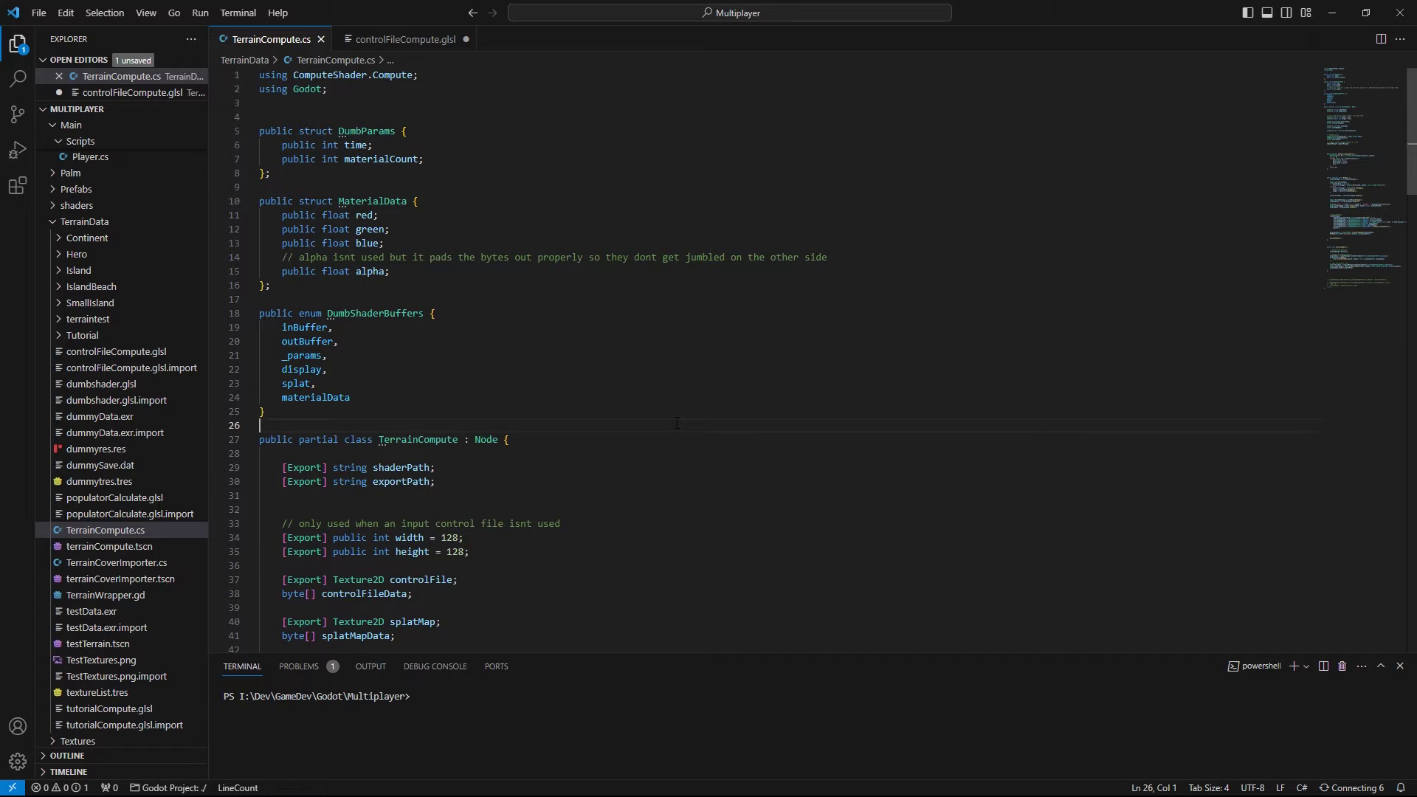
Skim TerrainCompute.cs from its structs and exported fields through _Ready and ExecuteShader, and return to Godot
scroll(676, 423, "down", 15)
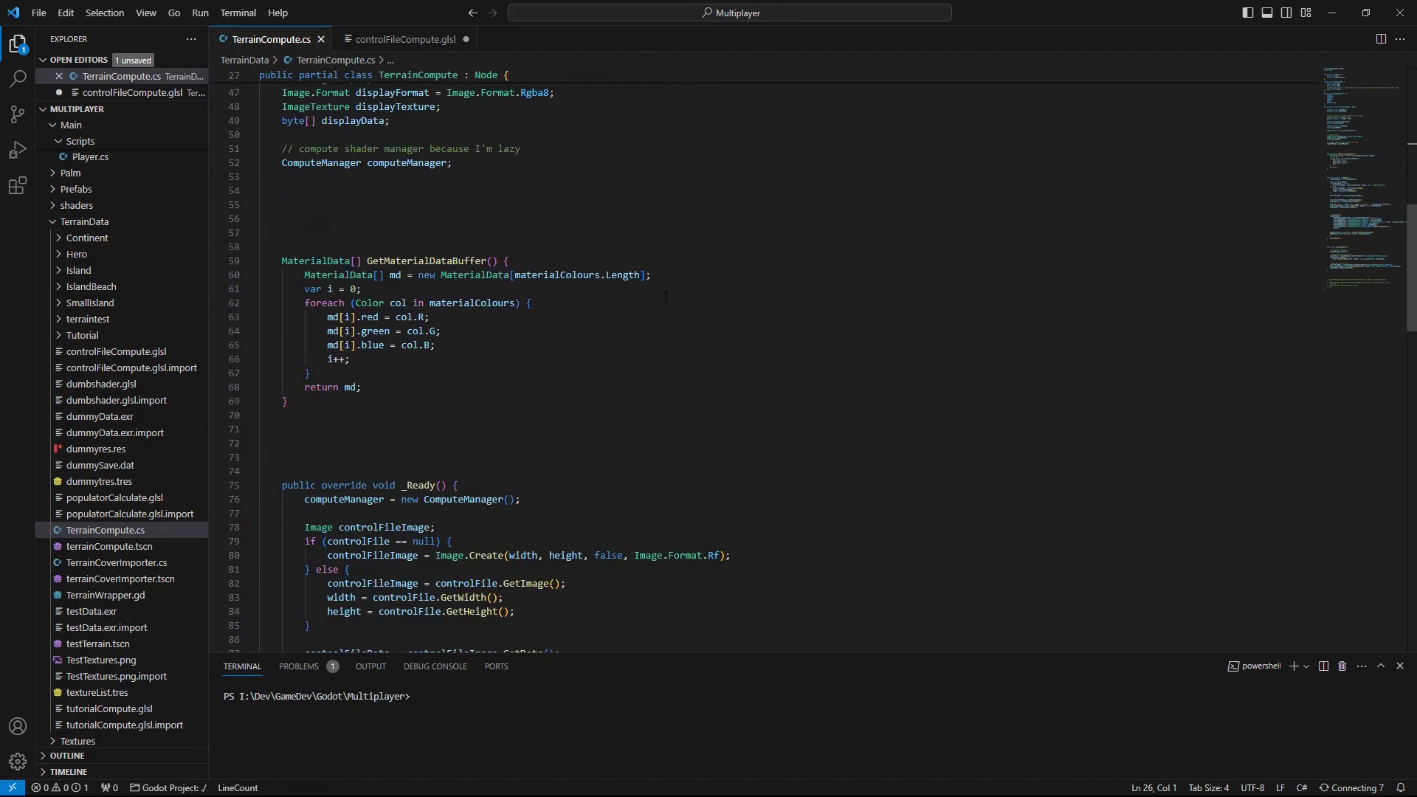
scroll(637, 334, "down", 18)
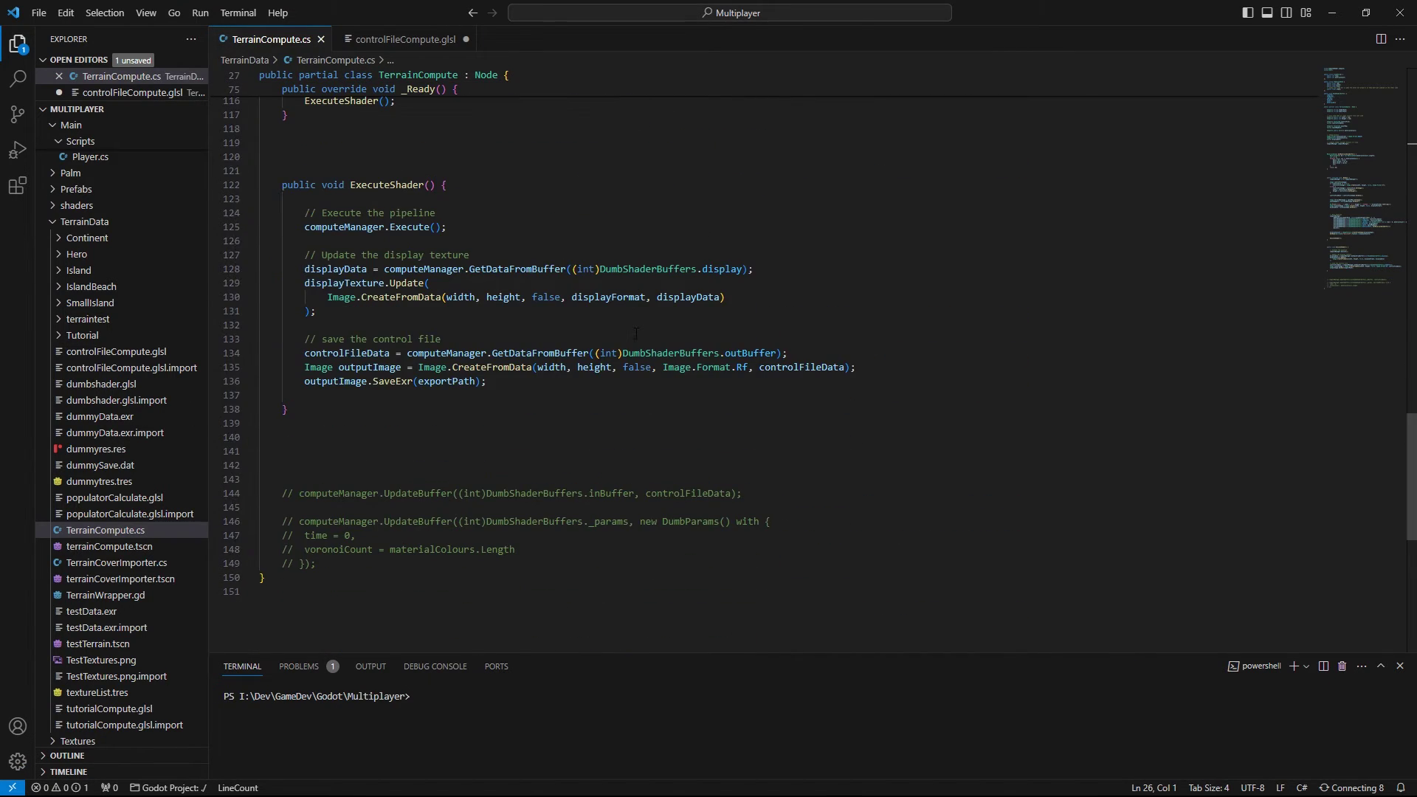
scroll(637, 333, "up", 14)
left_click(801, 442)
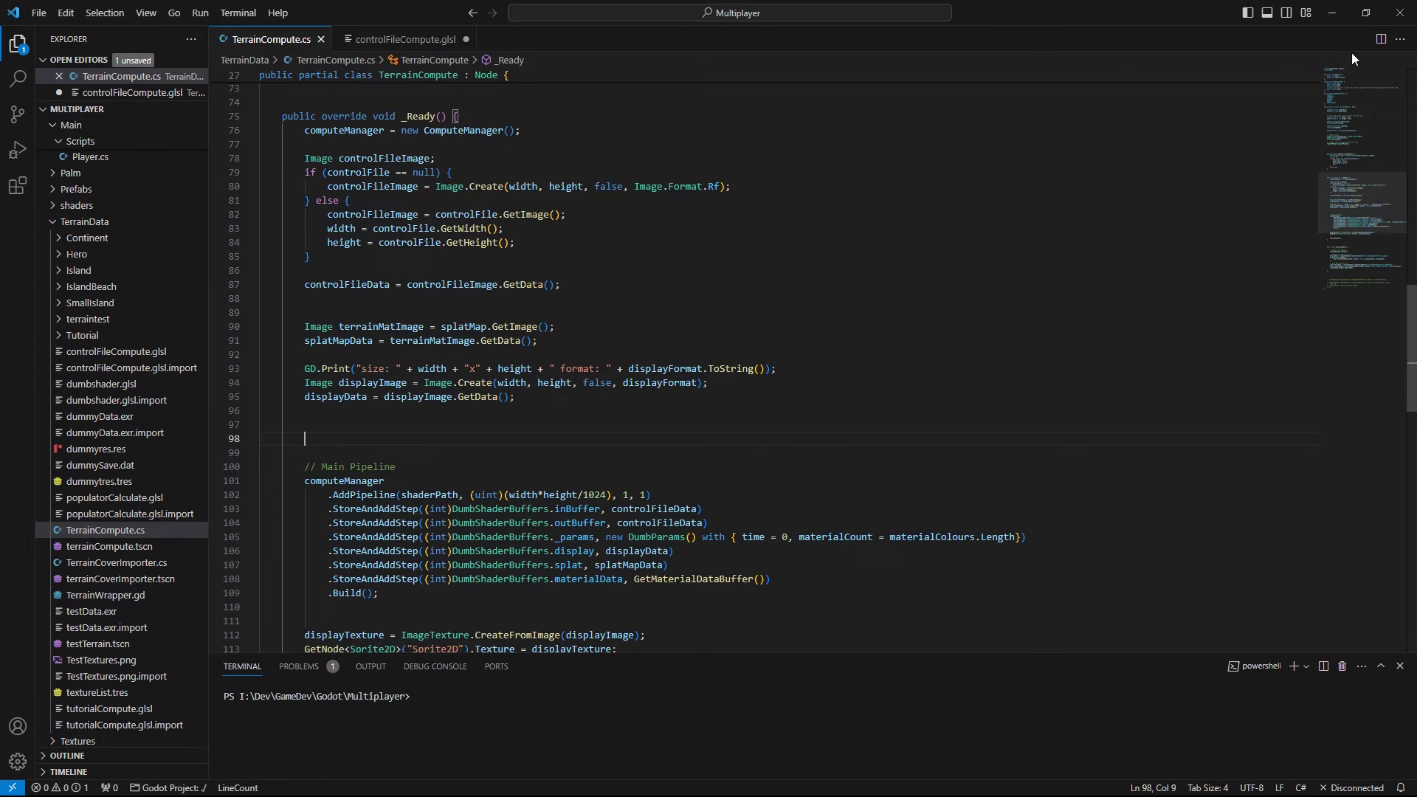
left_click(1335, 15)
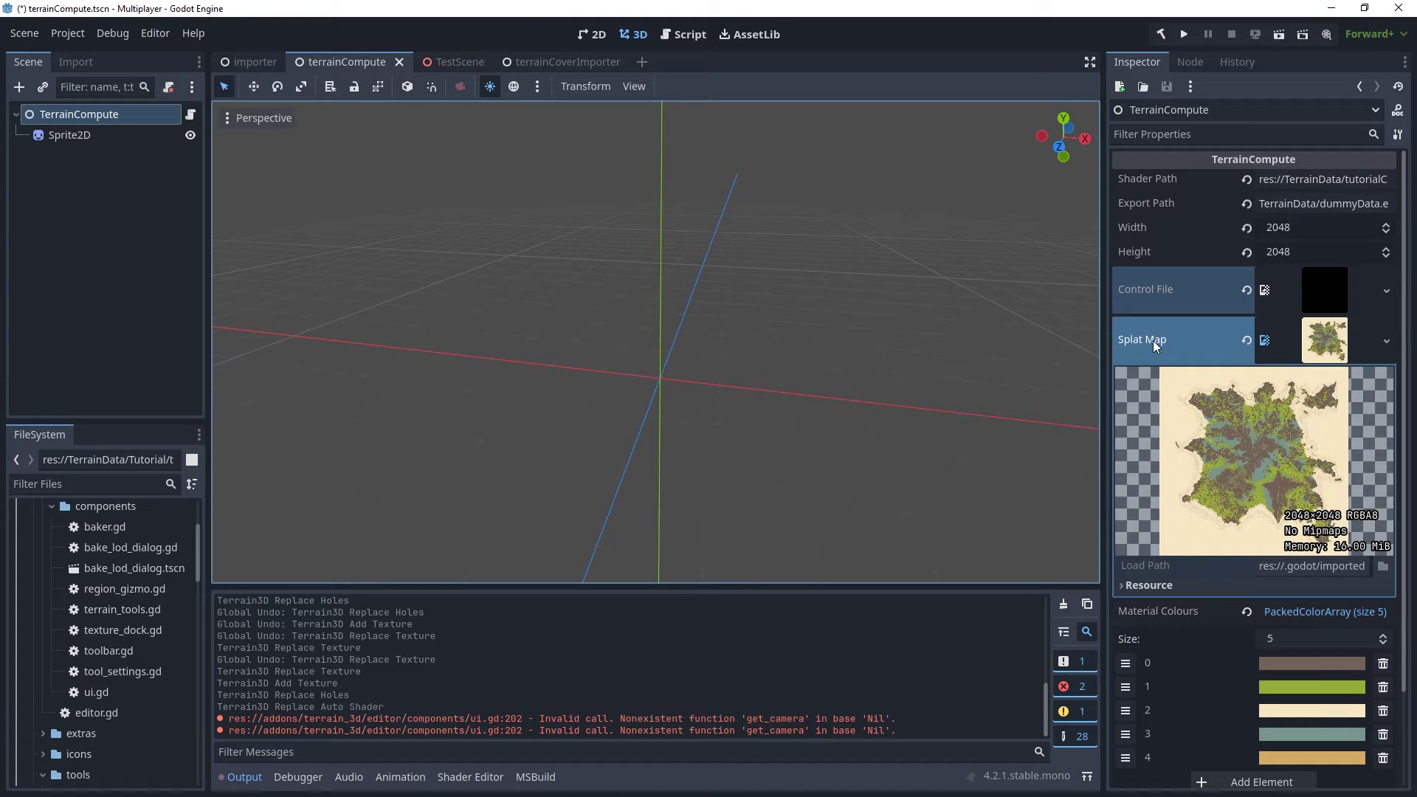
Review the TerrainCompute node's shader path, export path, splat map and material colours
left_click(1314, 185)
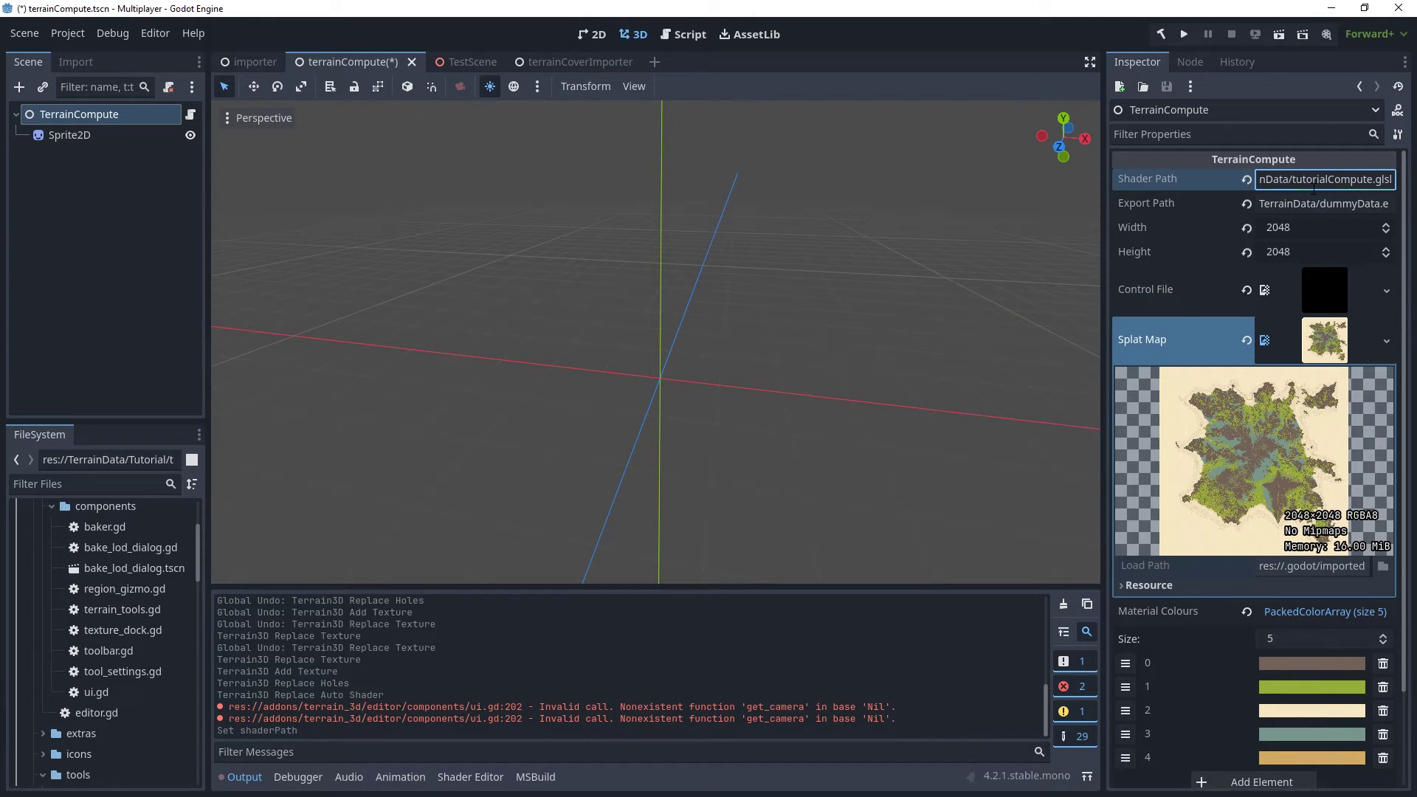
left_click_drag(1289, 179, 1025, 190)
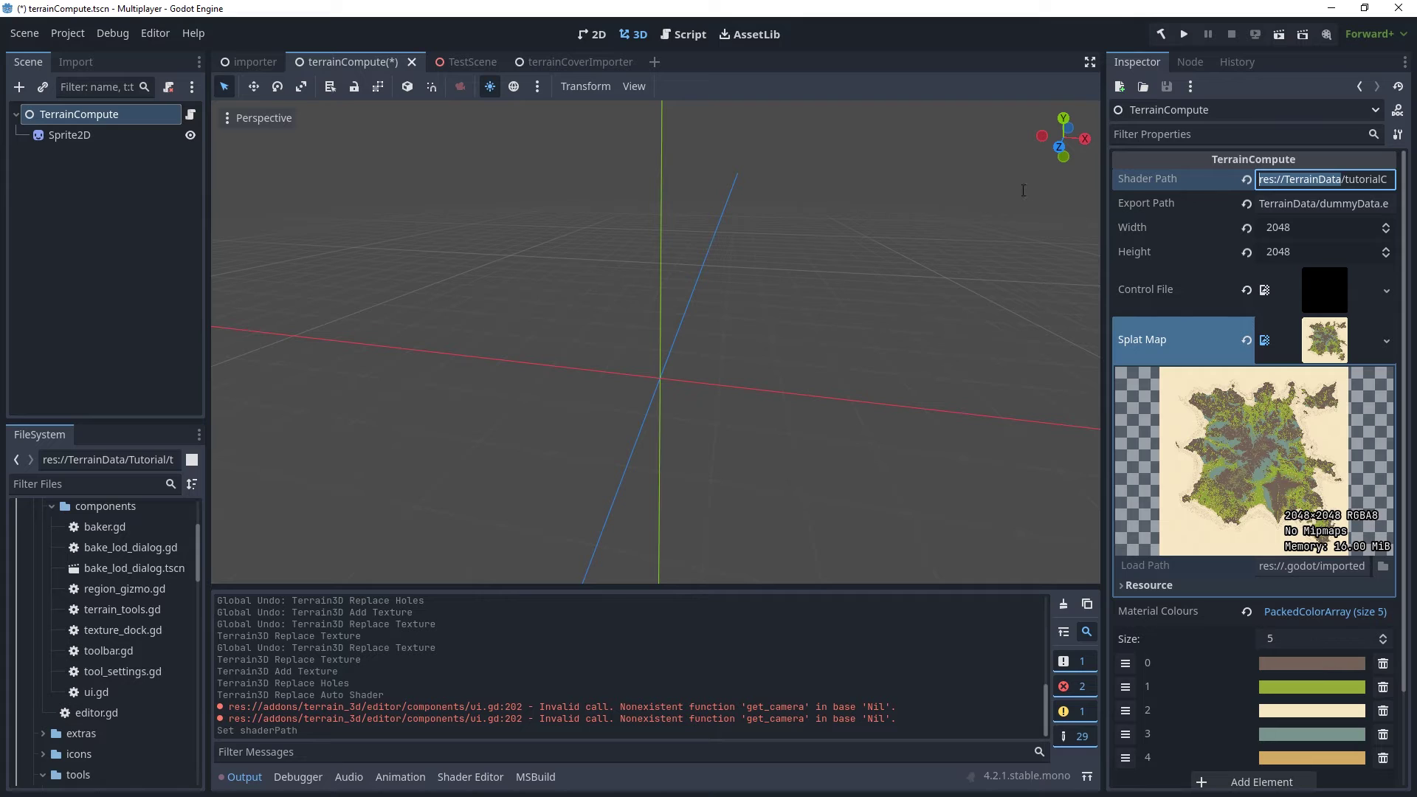
left_click(1303, 181)
left_click_drag(1274, 207, 1395, 206)
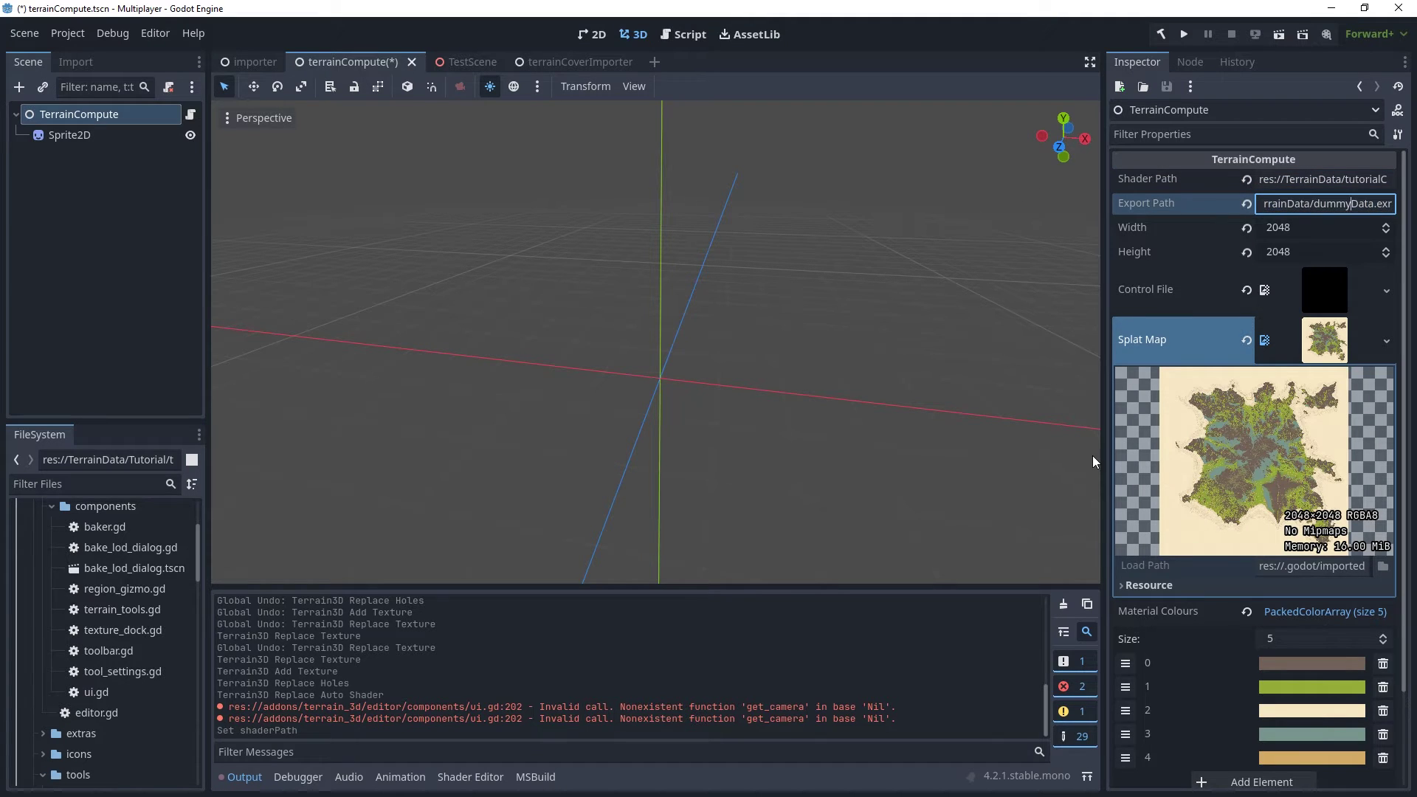
scroll(1155, 549, "down", 2)
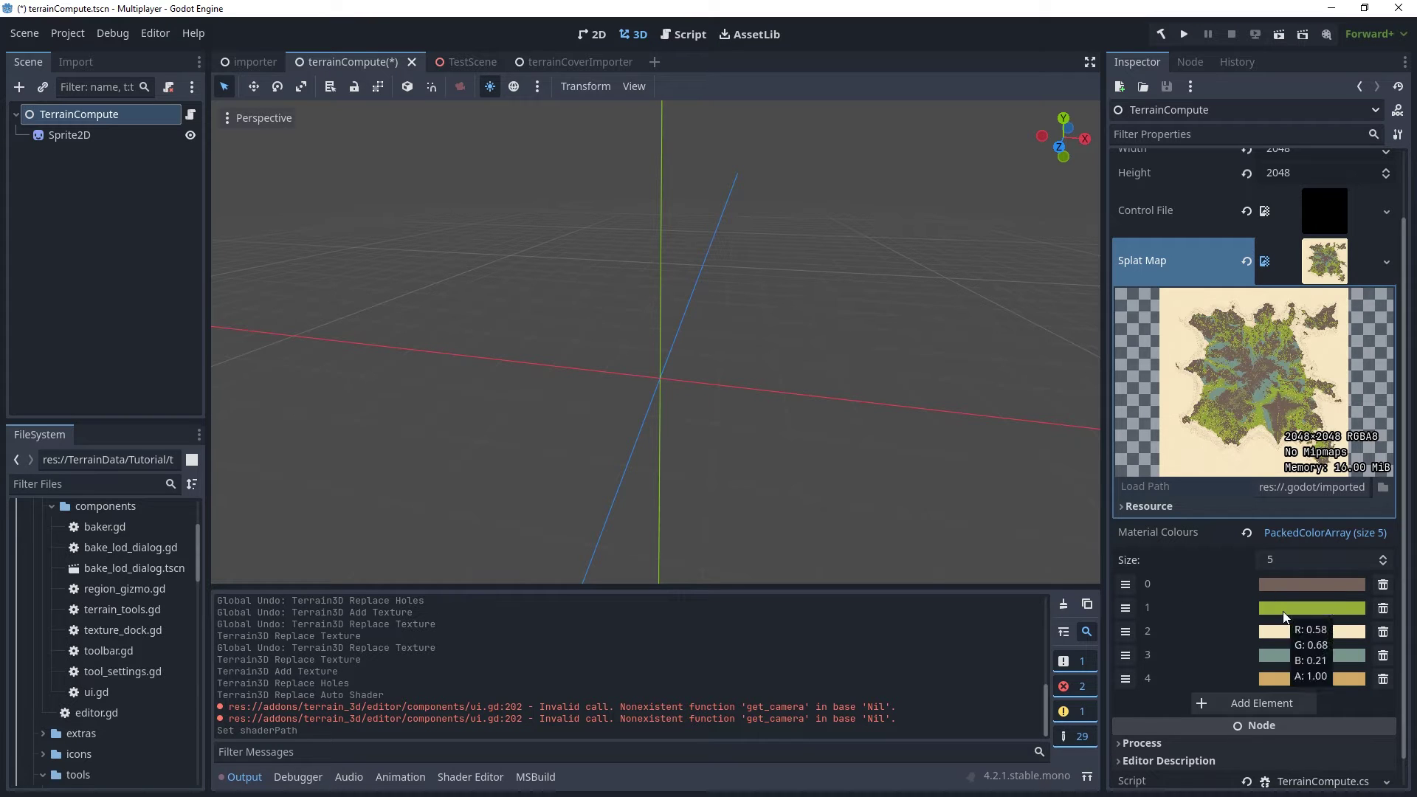
scroll(1317, 663, "down", 1)
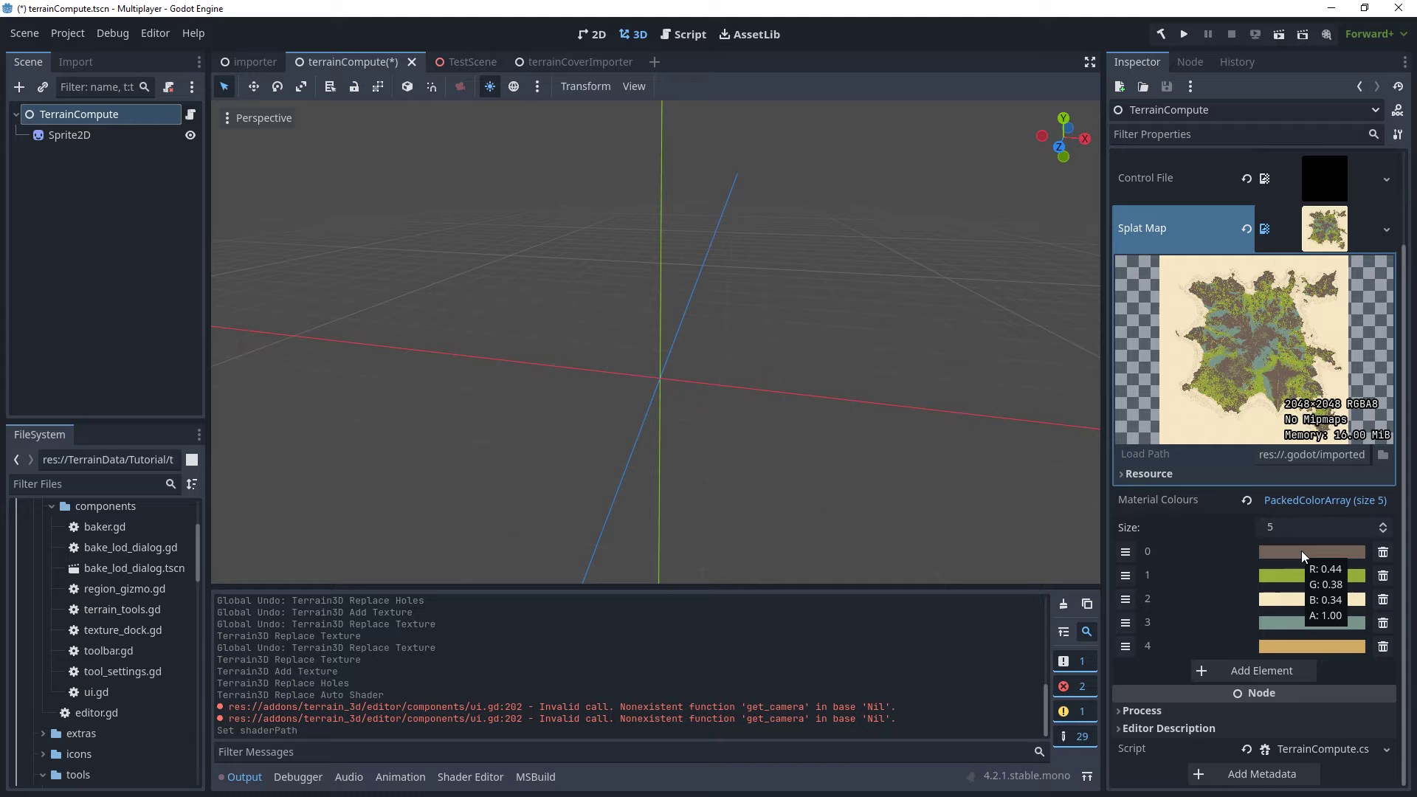
Compare the Importer's Terrain3D texture order with TerrainCompute's material colours, and check the hex code of colour 0
left_click(255, 62)
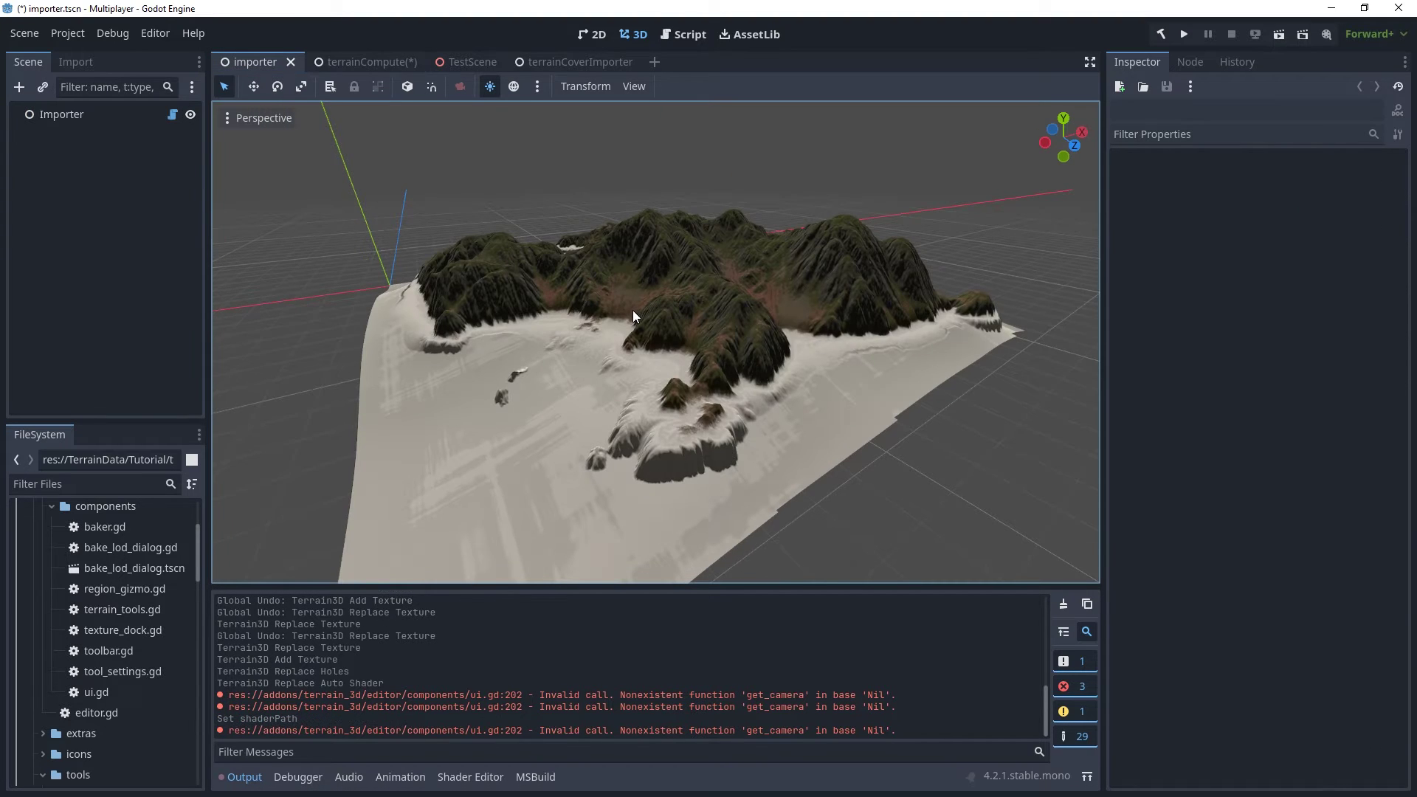
left_click(79, 116)
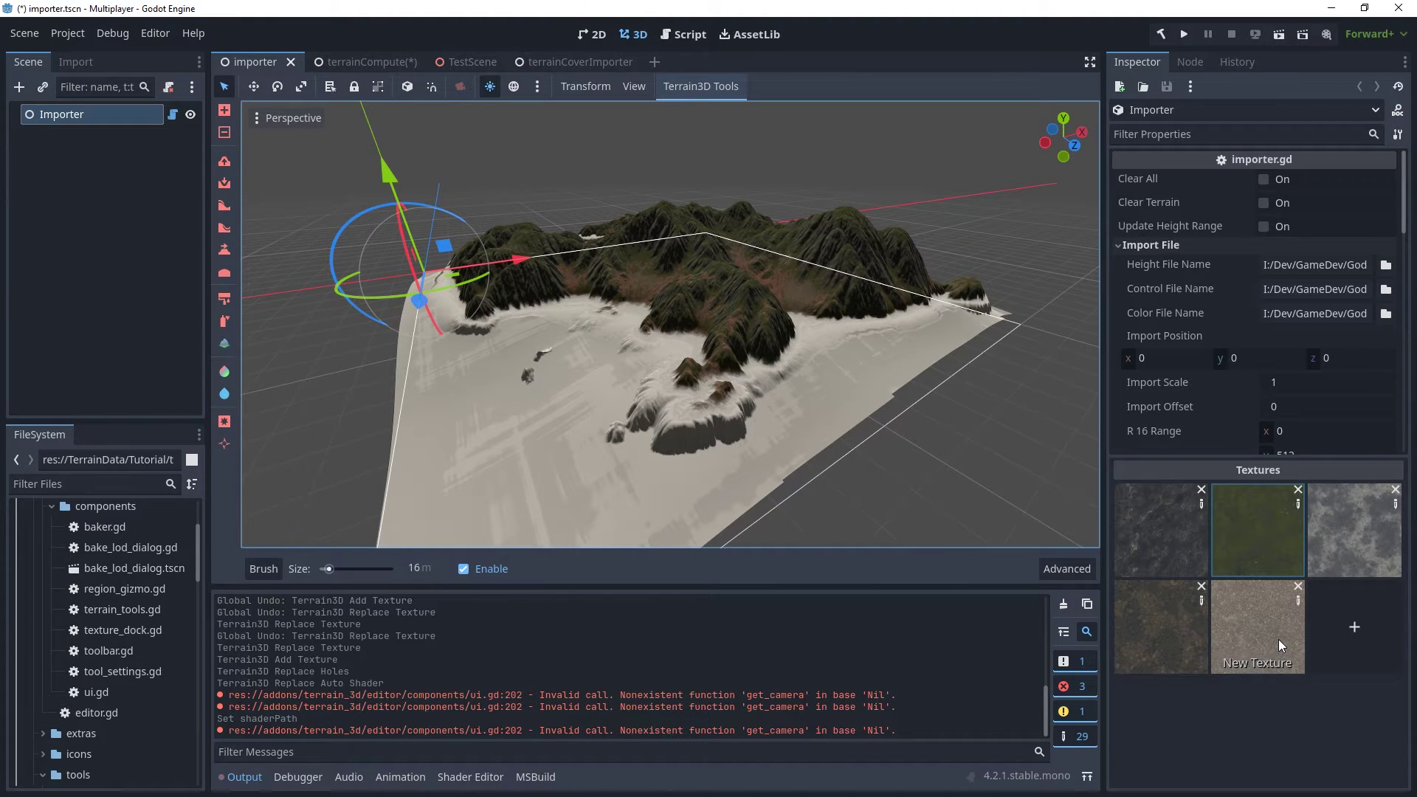
left_click(374, 62)
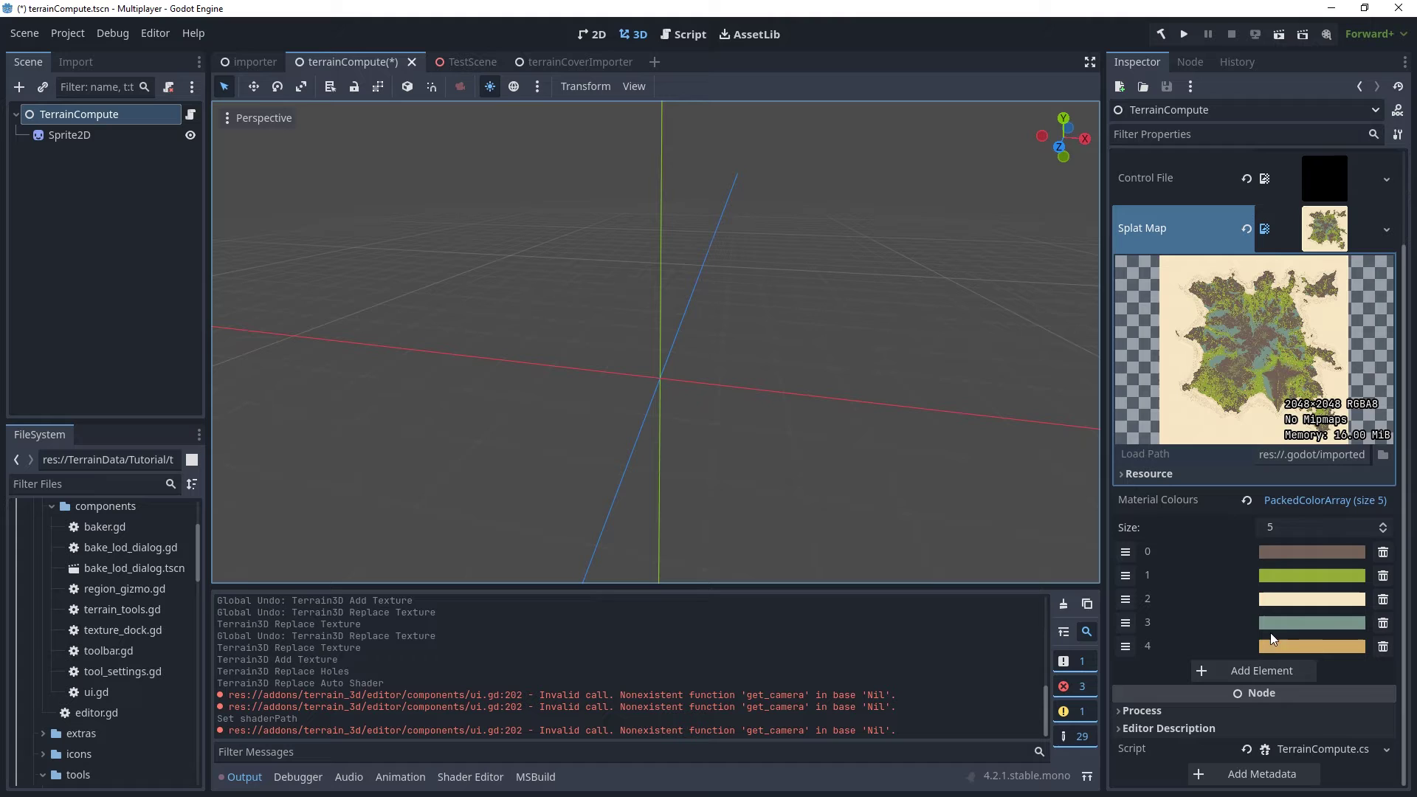
mouse_move(1321, 648)
mouse_move(1318, 561)
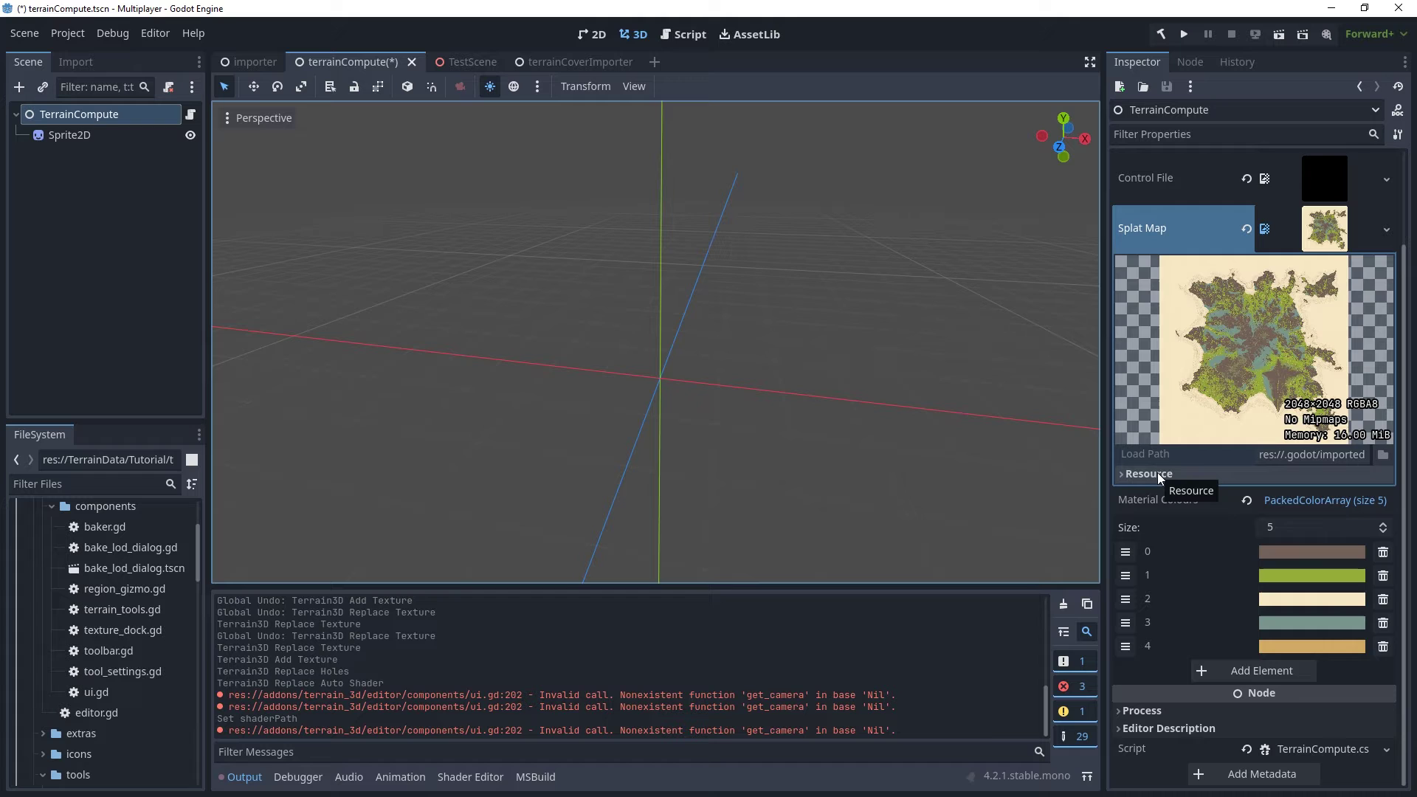
left_click(1288, 552)
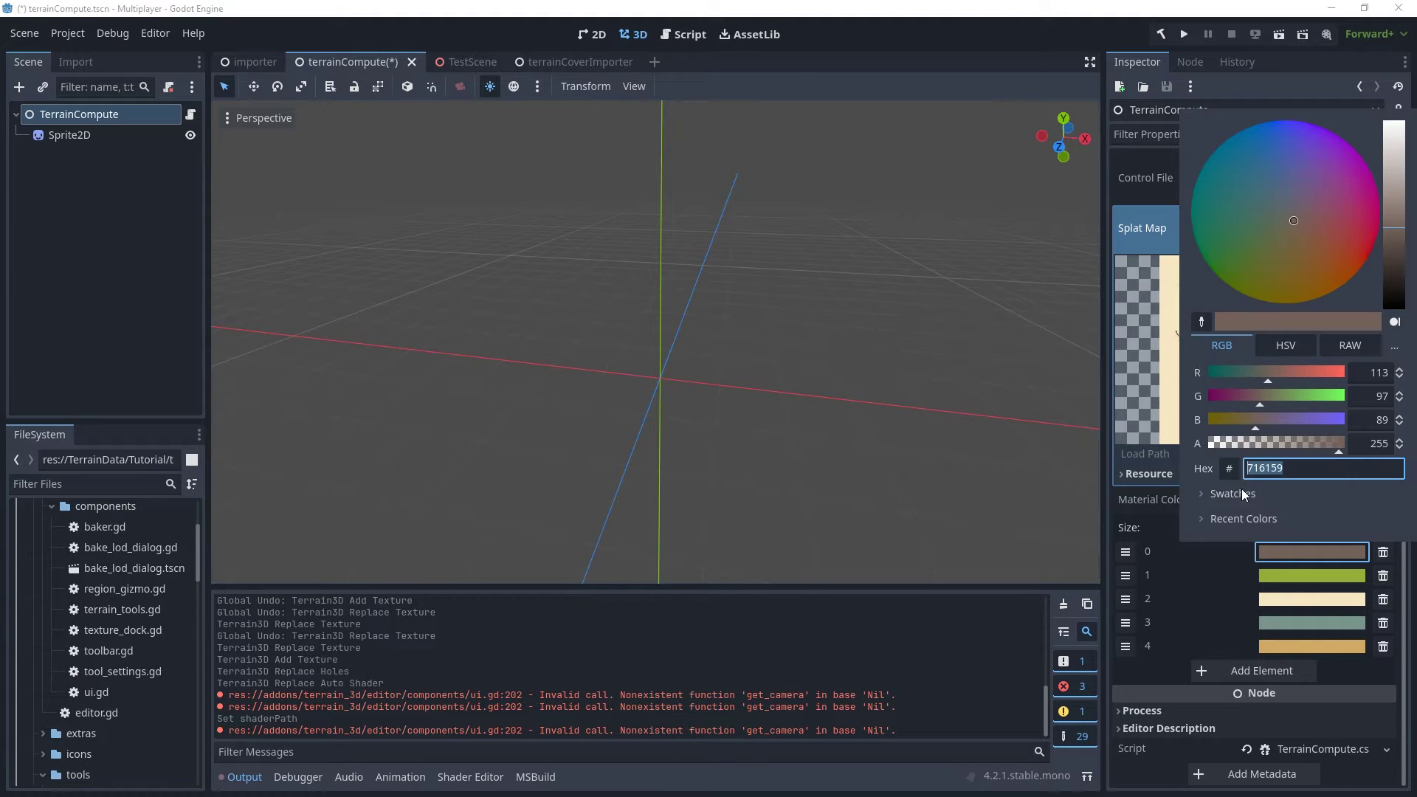
left_click(1157, 330)
Switch to VS Code and examine the main pipeline's buffer steps and the control file saving code in TerrainCompute.cs
key("alt+Tab")
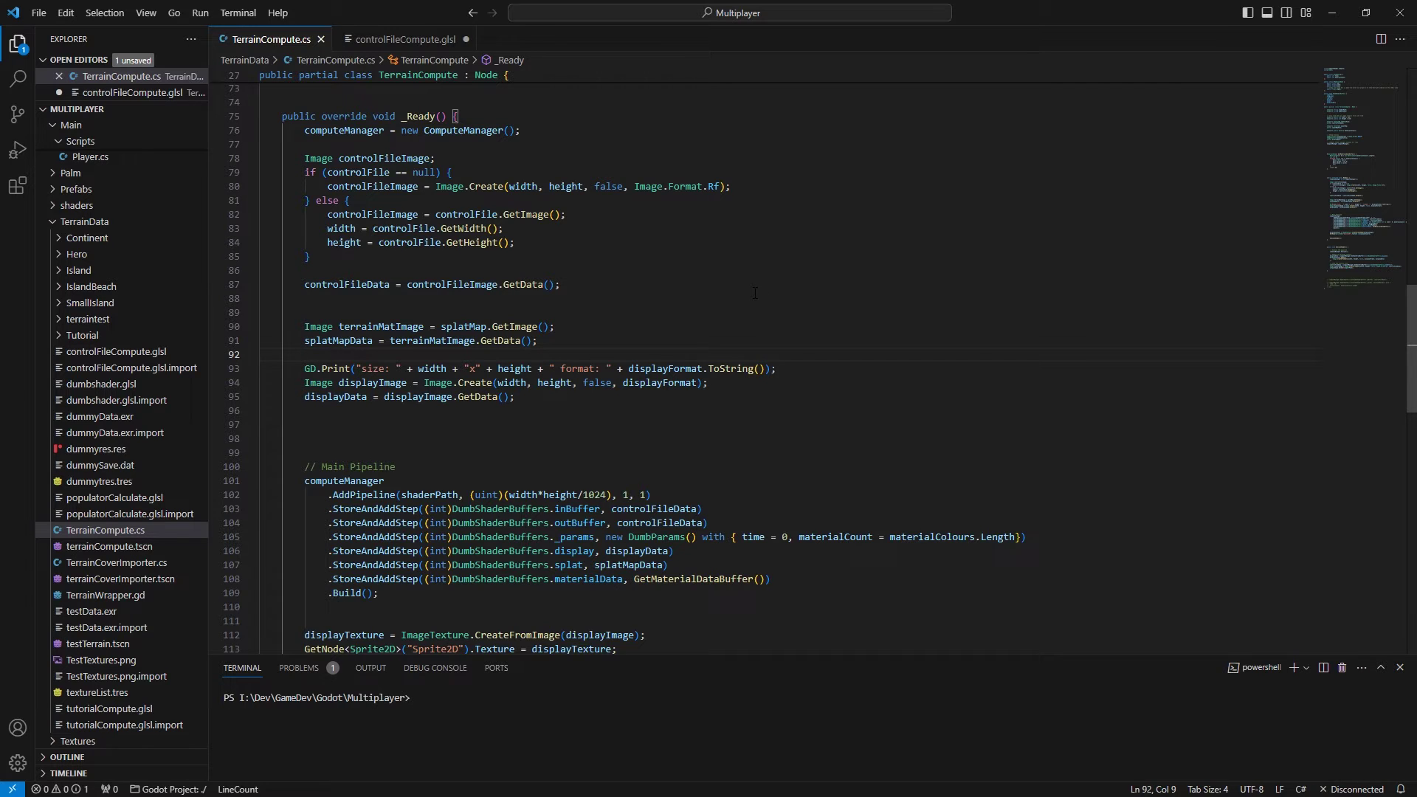
scroll(692, 482, "down", 3)
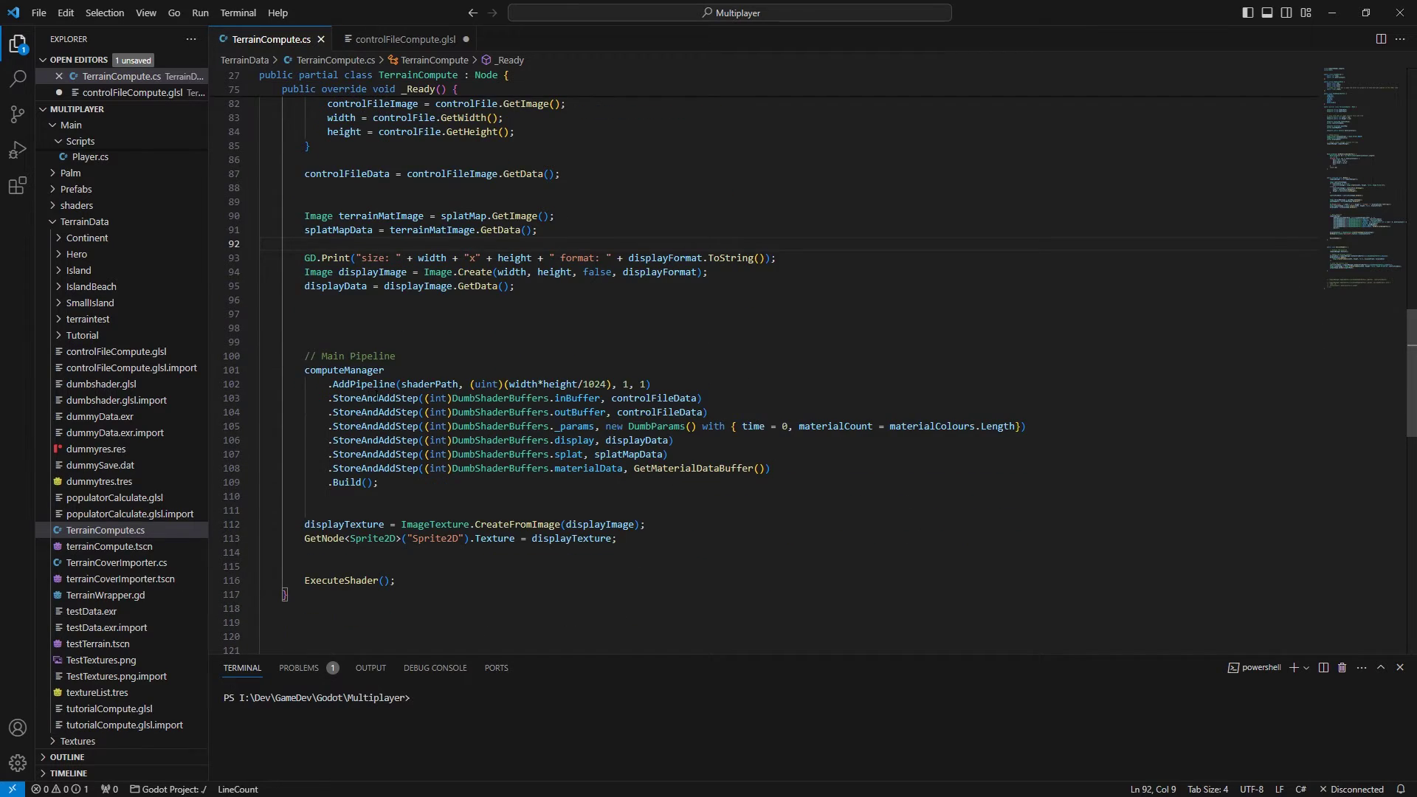
left_click(768, 468)
scroll(857, 470, "down", 10)
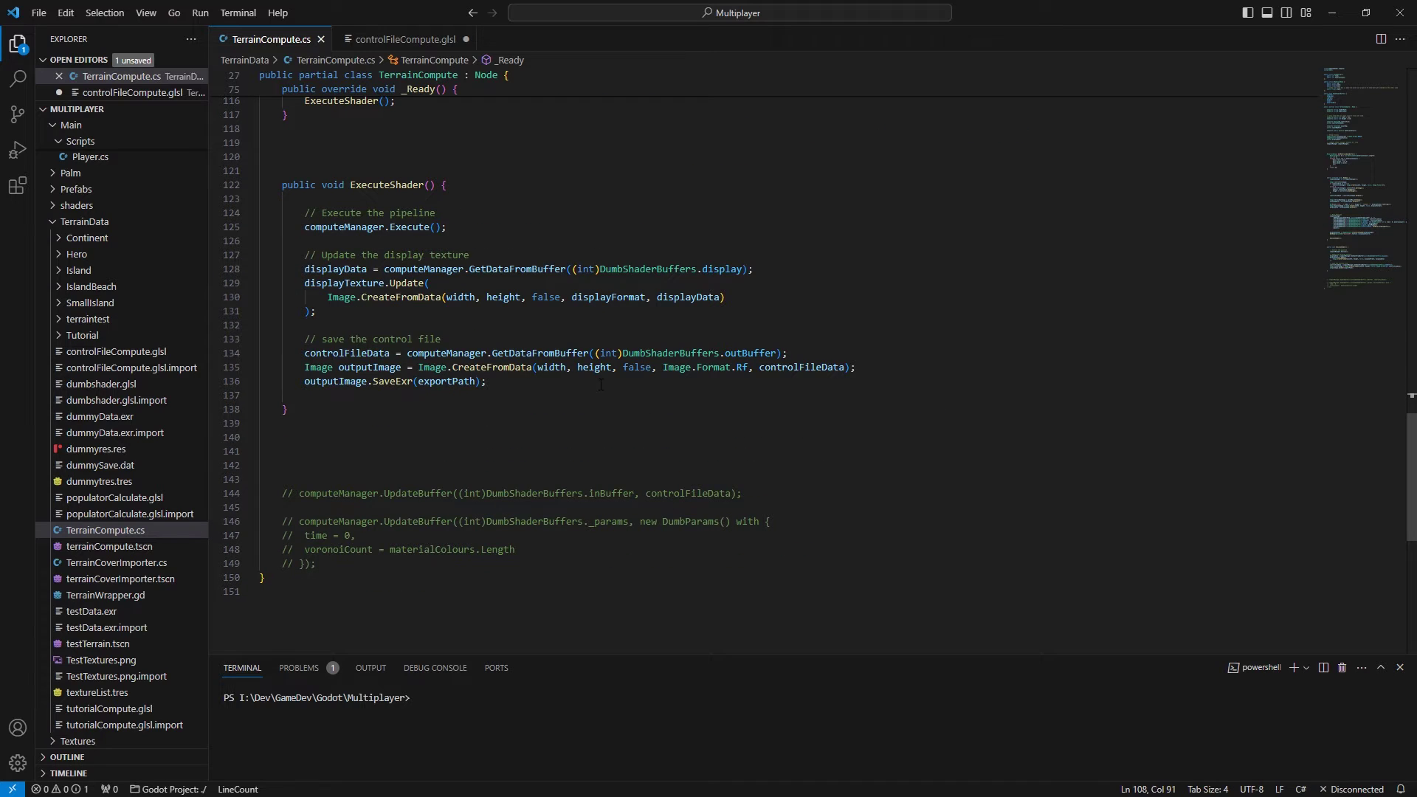
left_click_drag(338, 338, 749, 370)
left_click(755, 395)
scroll(761, 473, "up", 16)
scroll(763, 509, "down", 7)
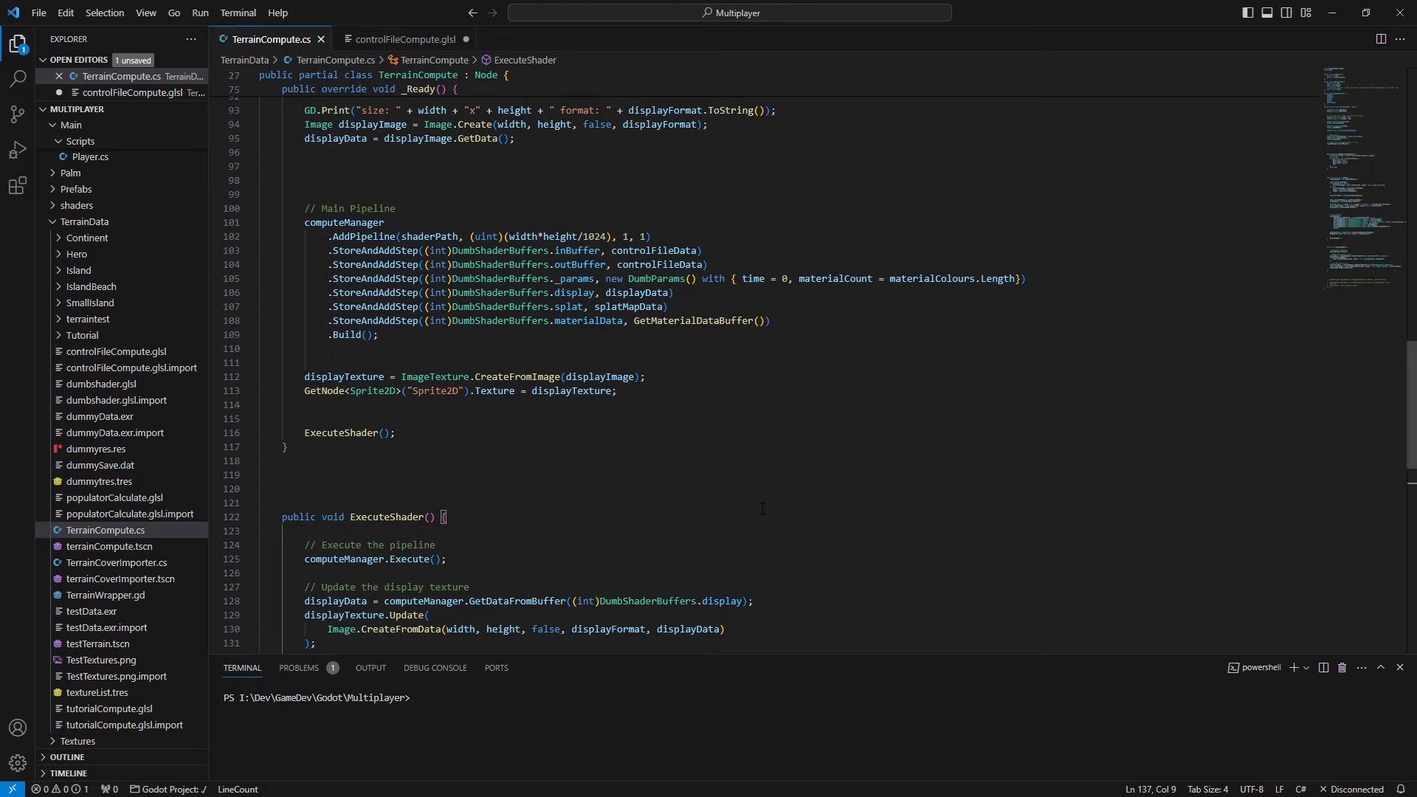
Open controlFileCompute.glsl and examine the controlFile_in buffer declaration and its uint data array
left_click(379, 38)
scroll(1031, 394, "up", 20)
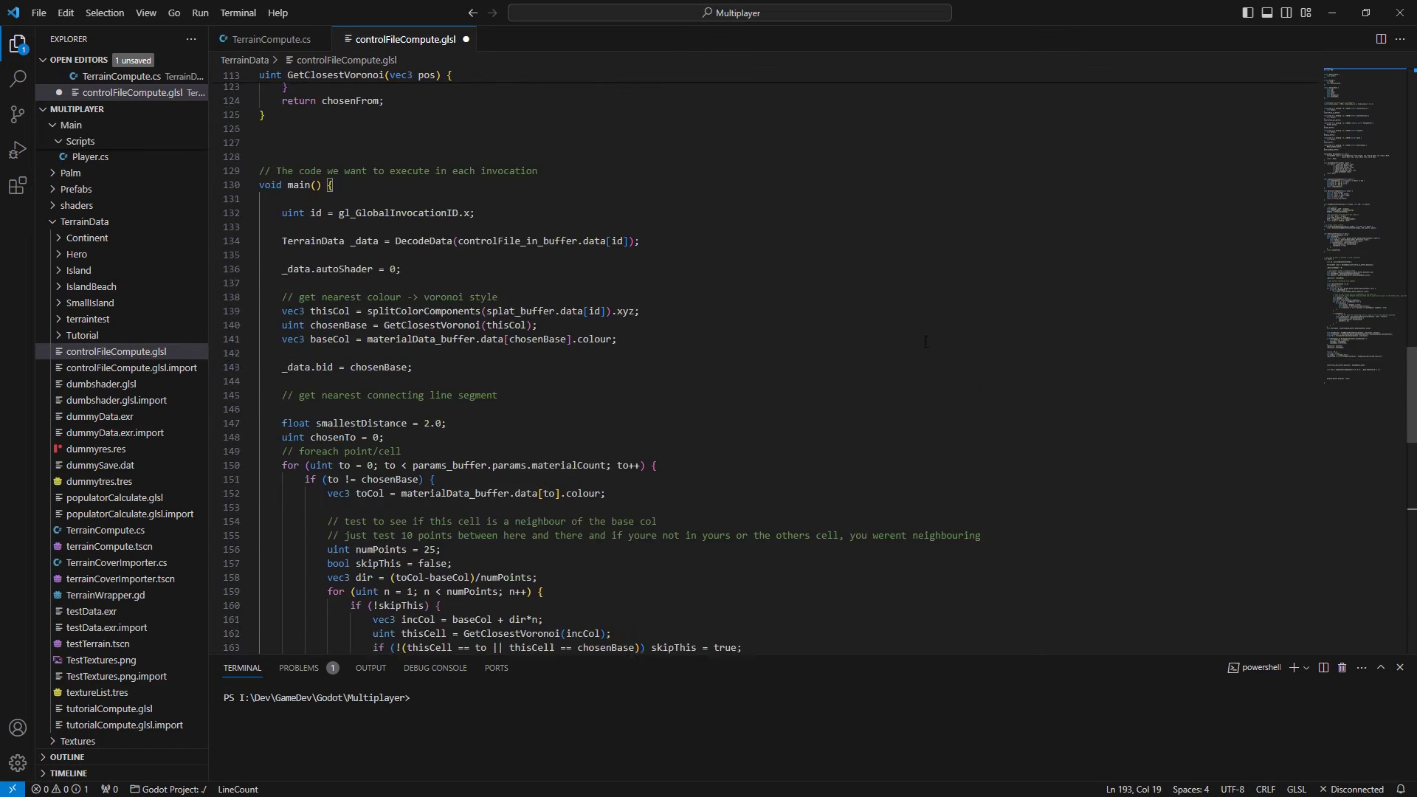
scroll(1031, 394, "up", 20)
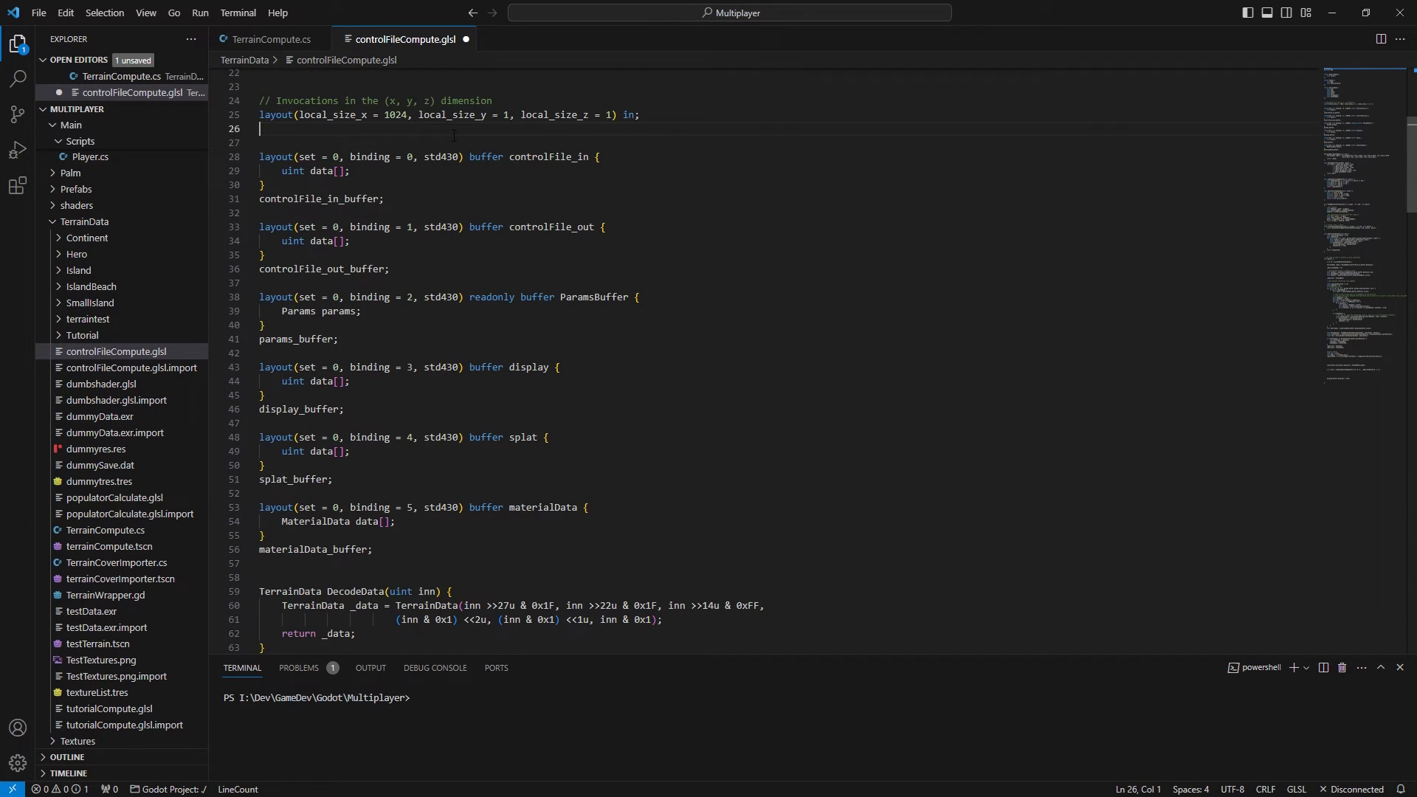
left_click(504, 157)
left_click_drag(504, 156, 600, 200)
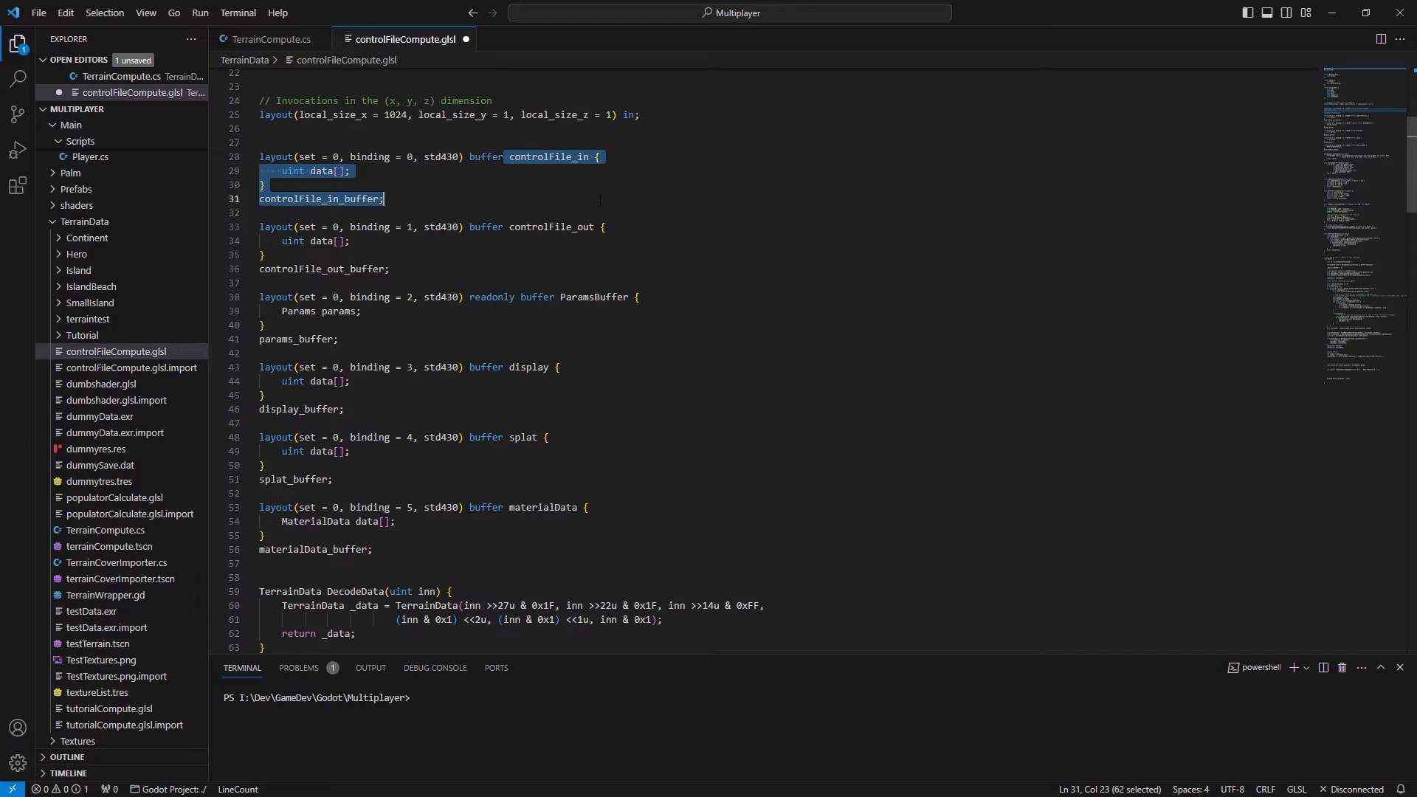
left_click(598, 194)
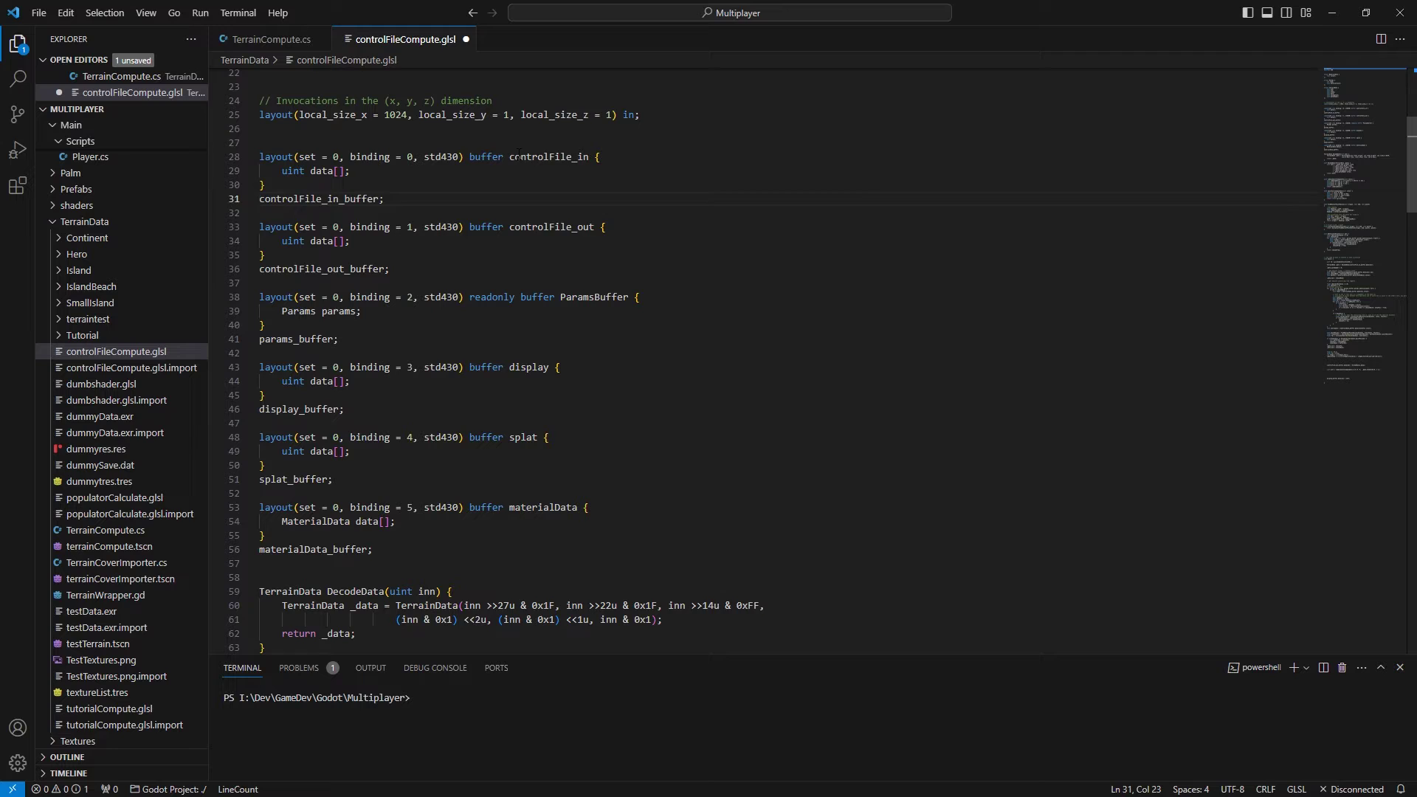
left_click_drag(520, 154, 589, 157)
left_click(590, 157)
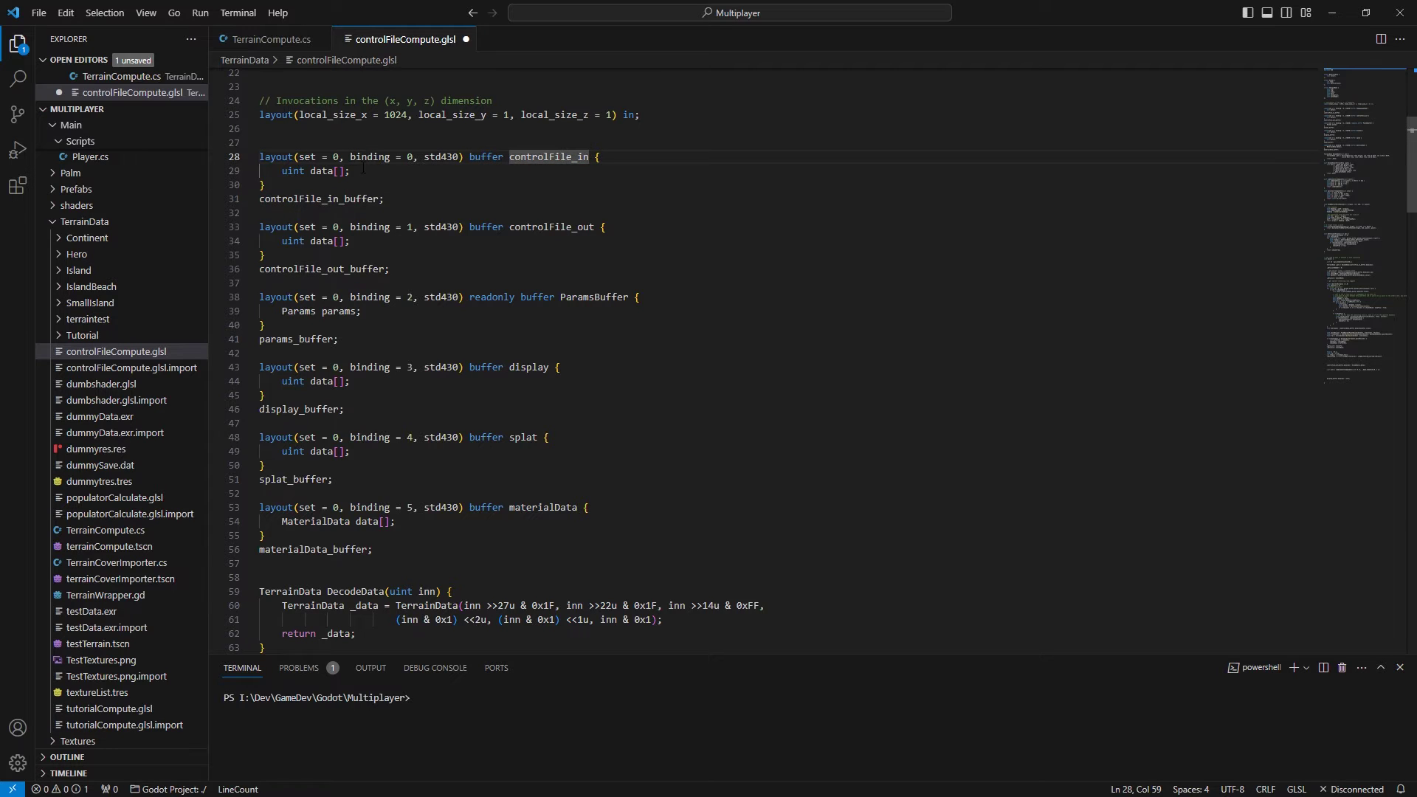
double_click(304, 171)
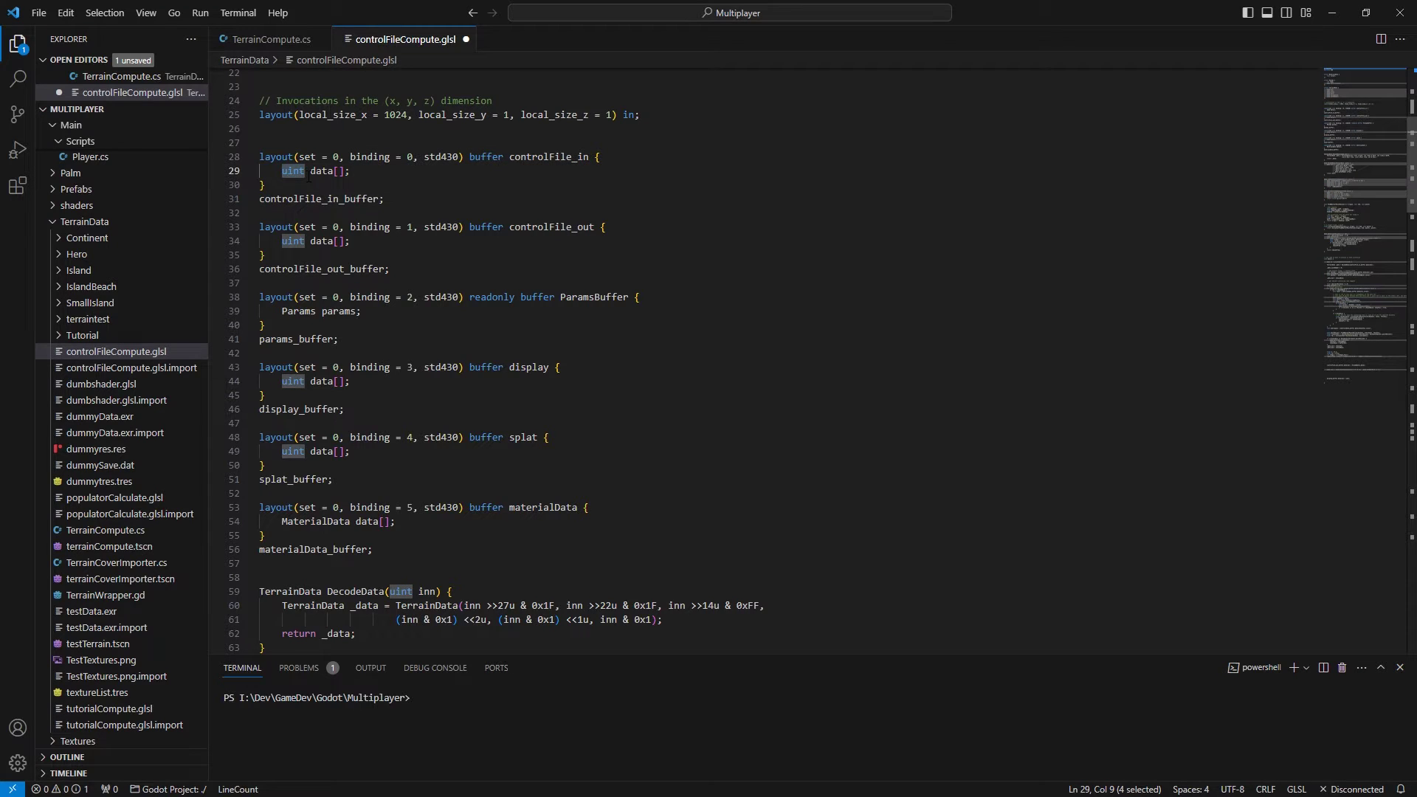
left_click(307, 175)
left_click(369, 174)
Examine the controlFile_out and ParamsBuffer declarations, and find the Params struct definition in the shader file
left_click_drag(472, 211, 414, 270)
left_click(567, 227)
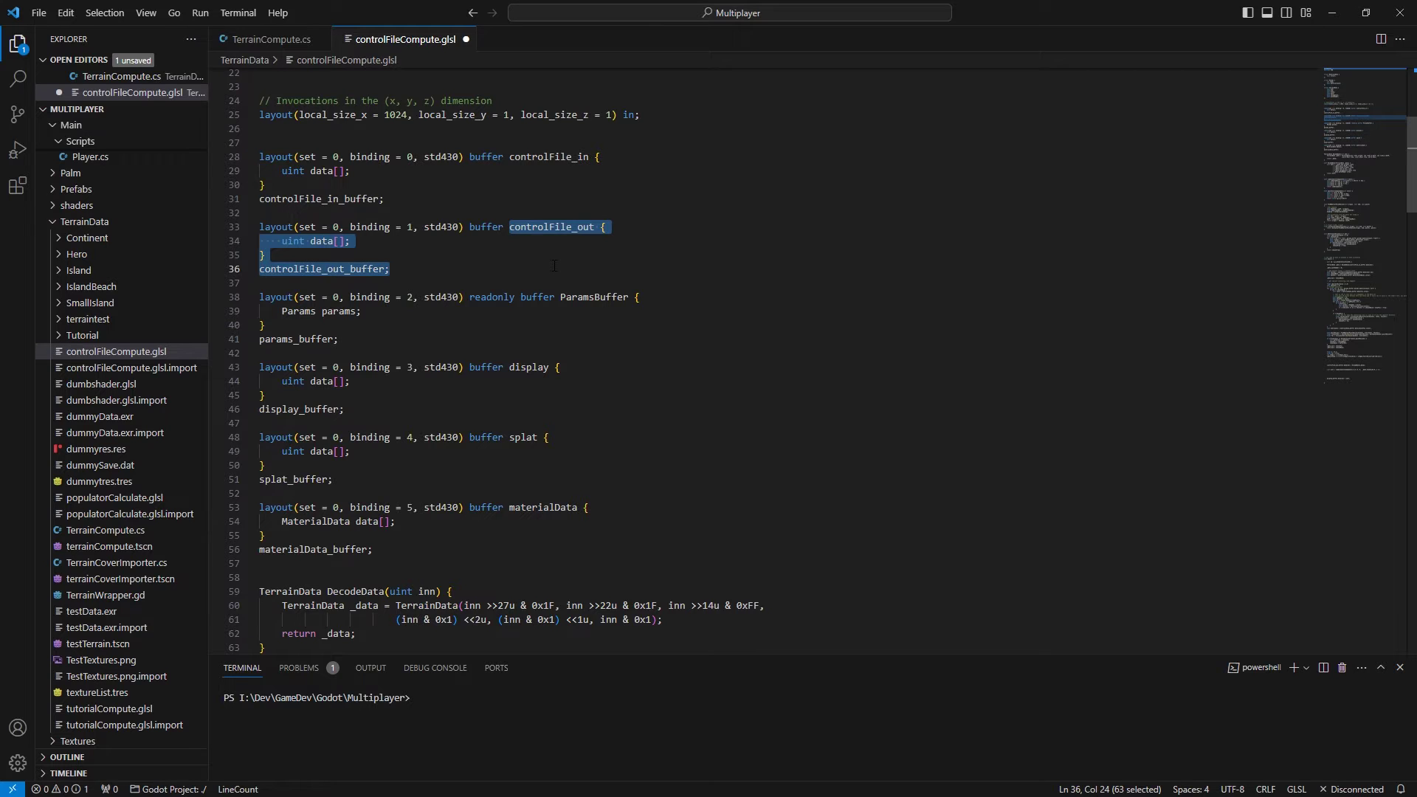
left_click_drag(561, 297, 339, 340)
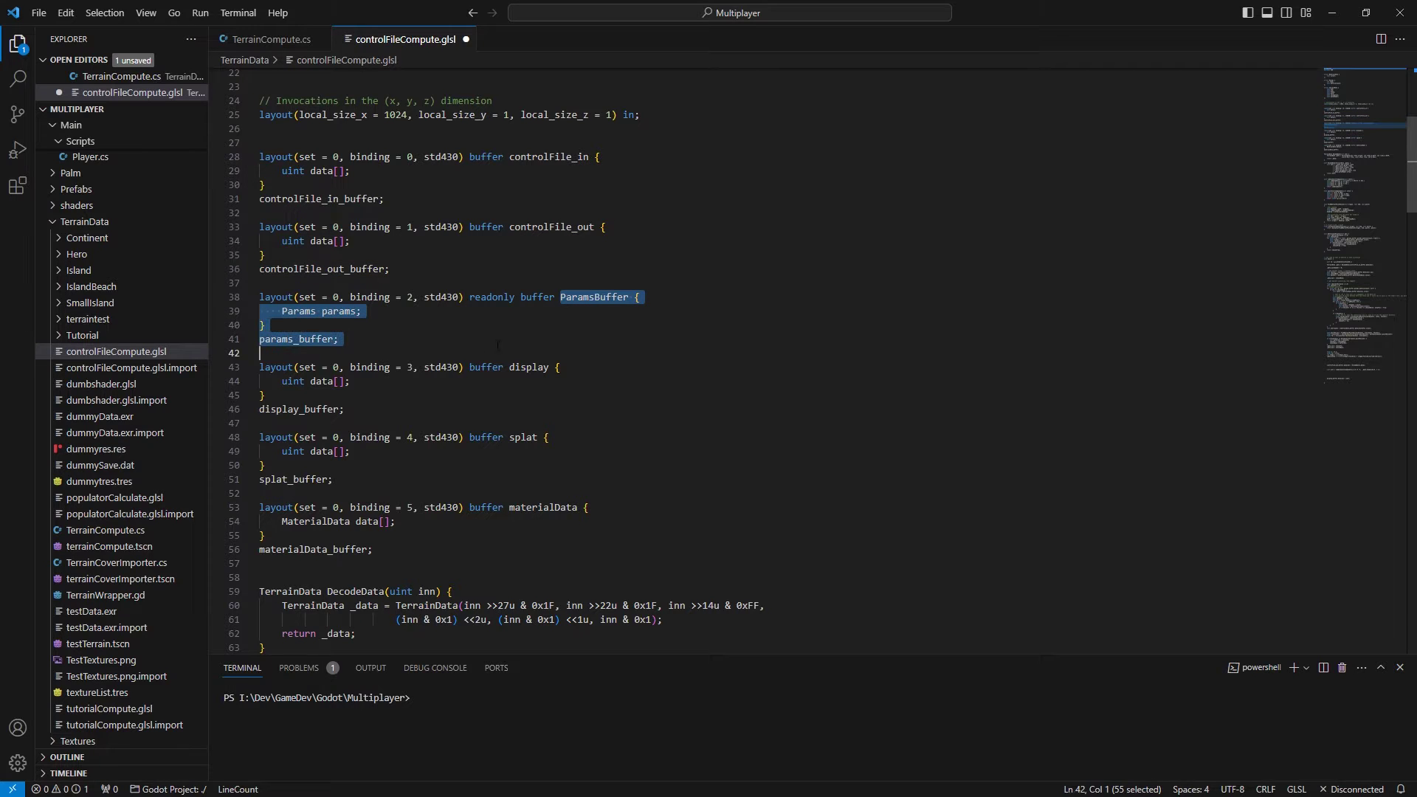
scroll(304, 175, "up", 7)
left_click(305, 181)
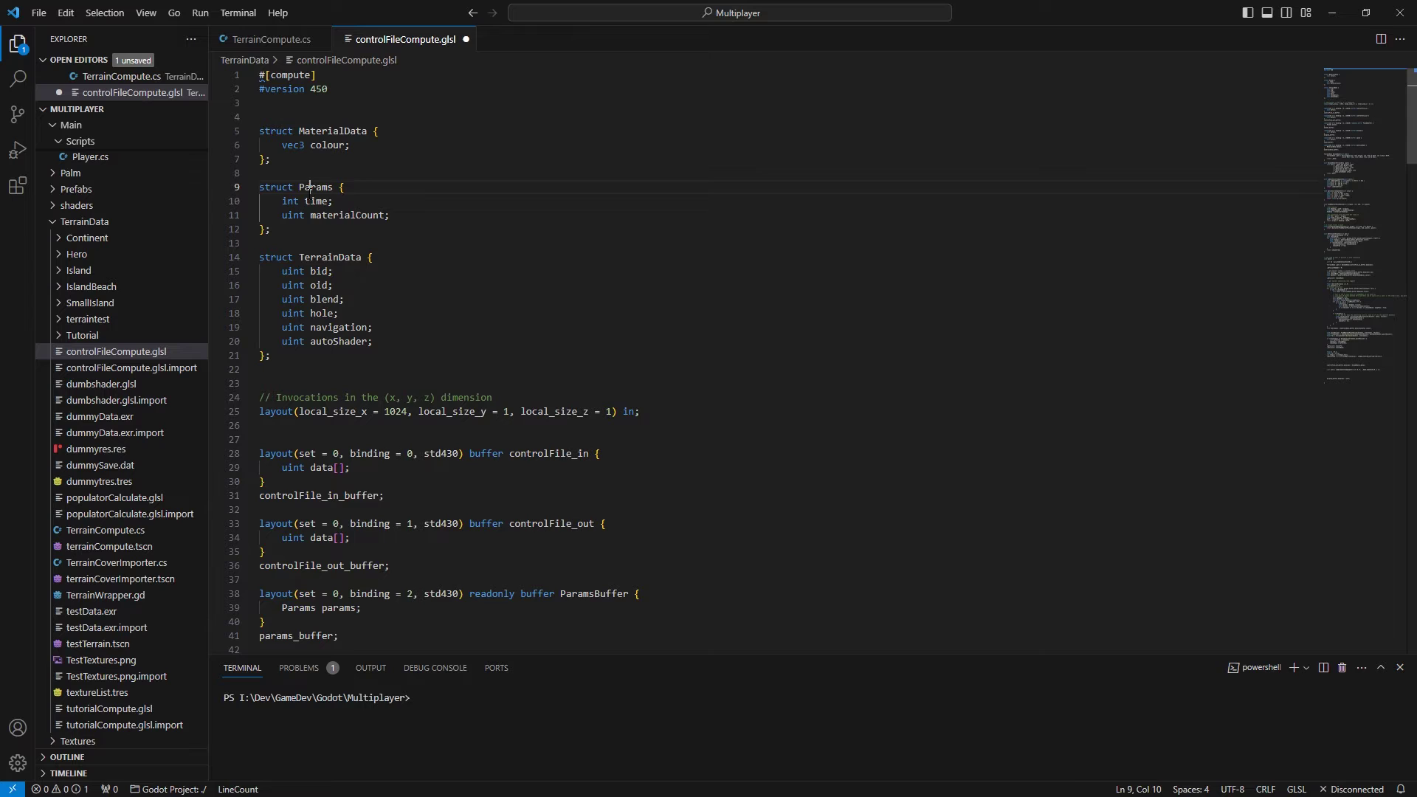
Examine materialCount in the Params struct and the ParamsBuffer declaration that uses the struct in controlFileCompute.glsl
double_click(347, 214)
scroll(405, 339, "down", 1)
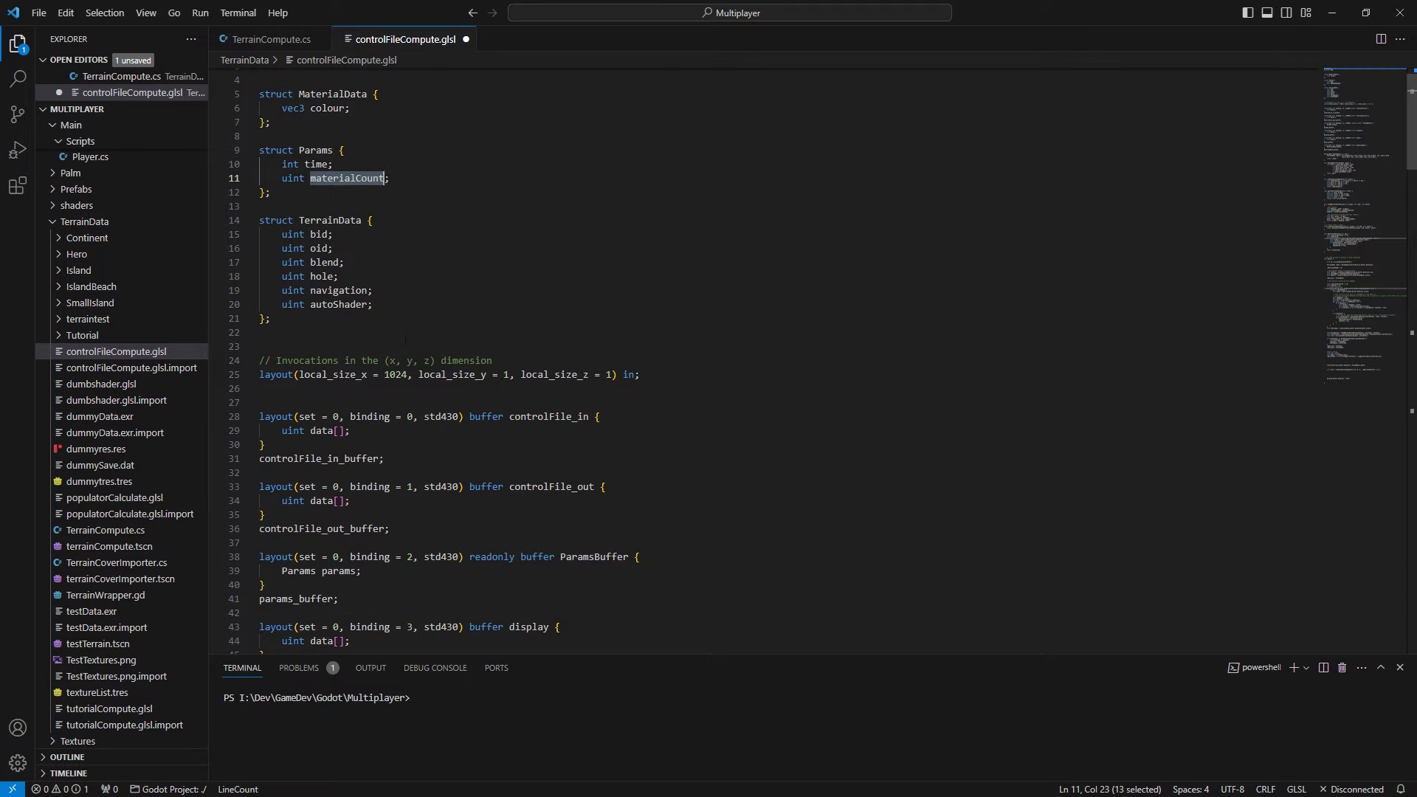
scroll(476, 385, "down", 5)
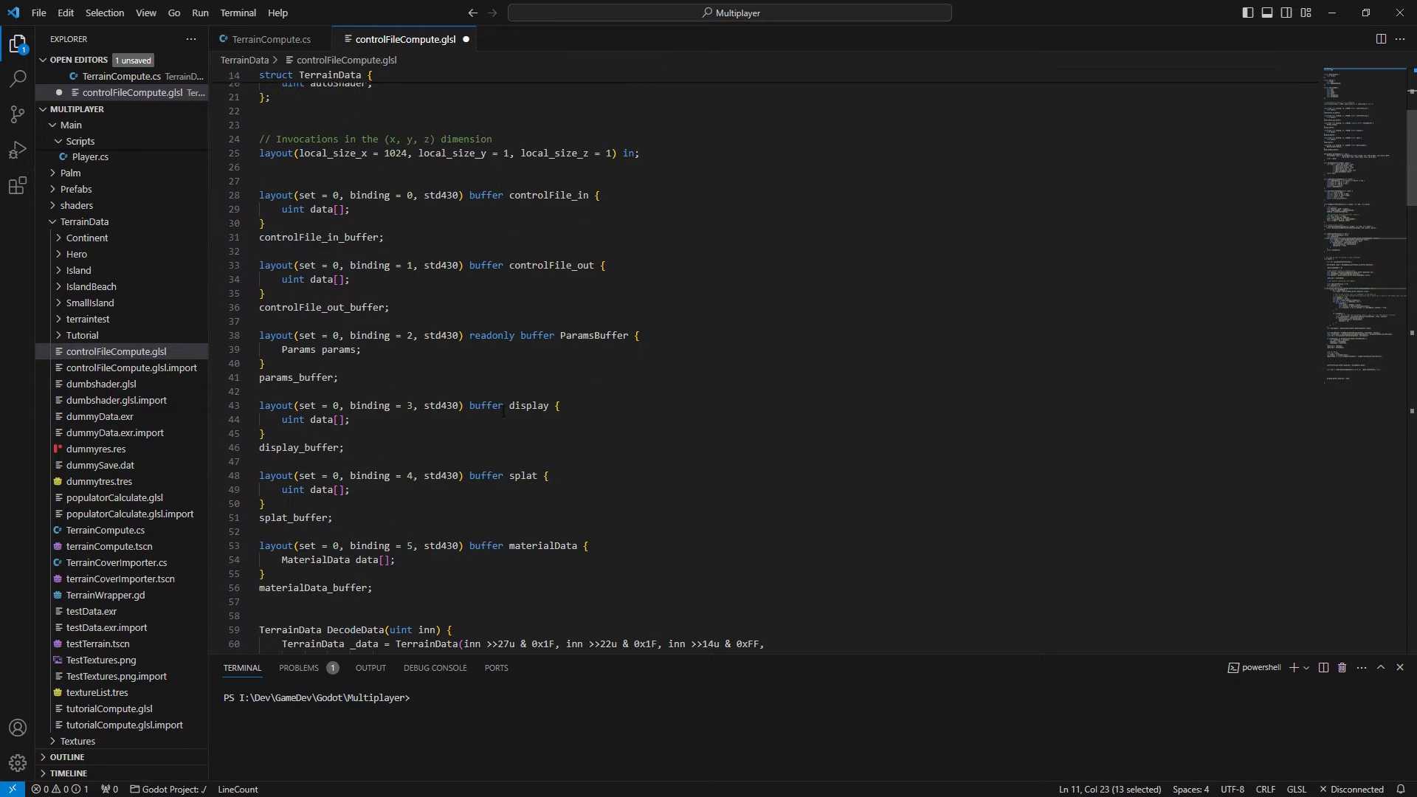
left_click(600, 349)
left_click_drag(612, 335, 583, 336)
double_click(307, 349)
left_click(436, 364)
scroll(515, 295, "down", 3)
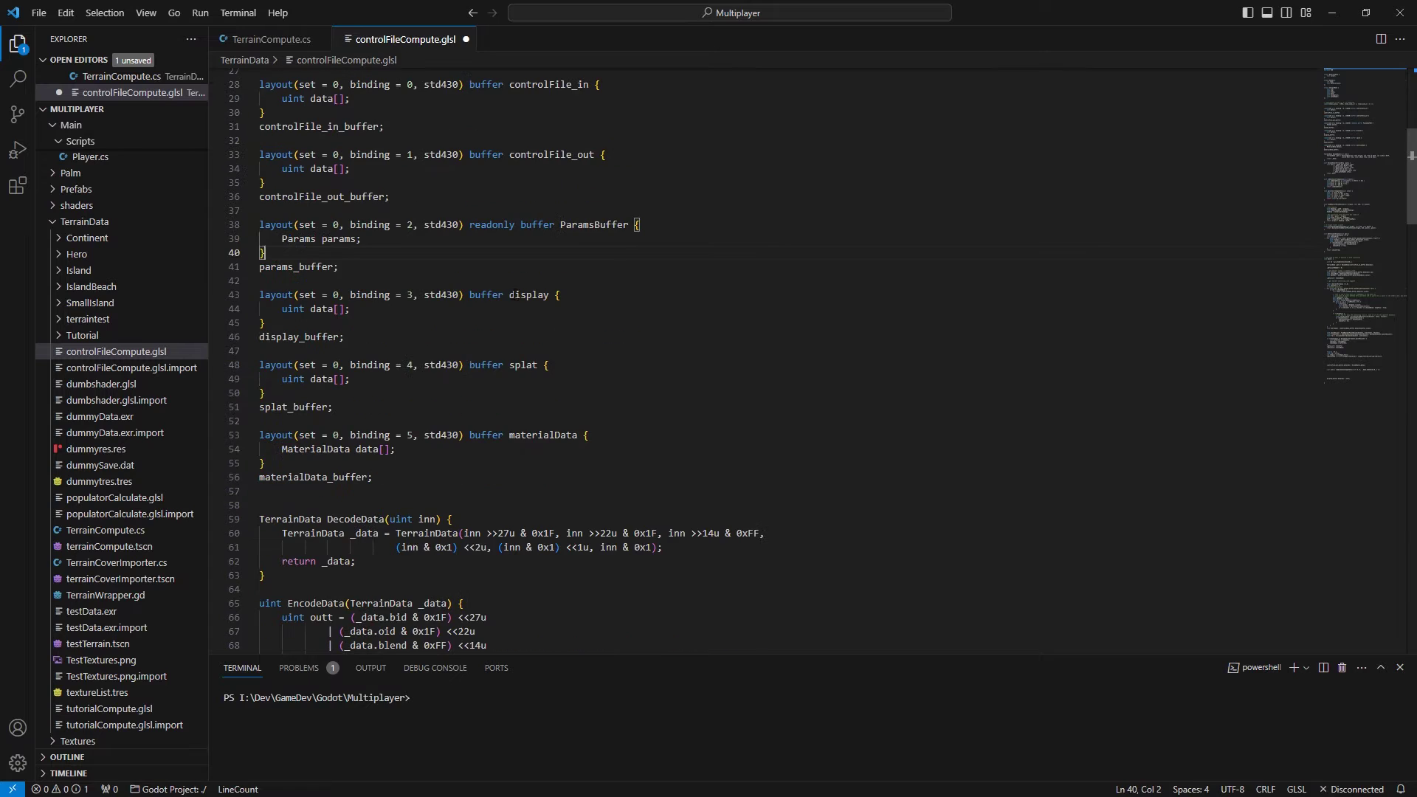
Examine the display buffer declaration and the code at the end of main() that writes outt into display_buffer
left_click_drag(506, 295, 533, 336)
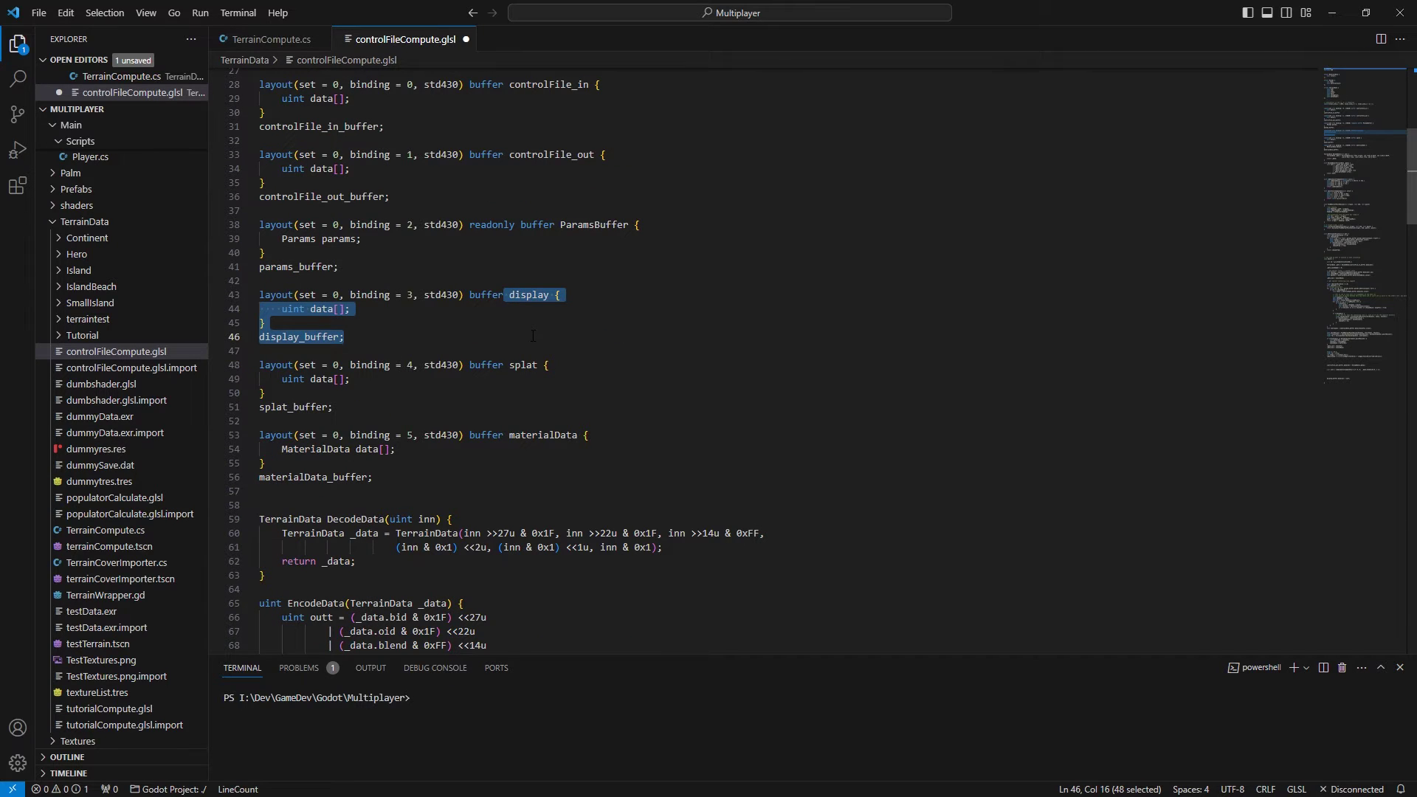
left_click(533, 336)
left_click(1376, 361)
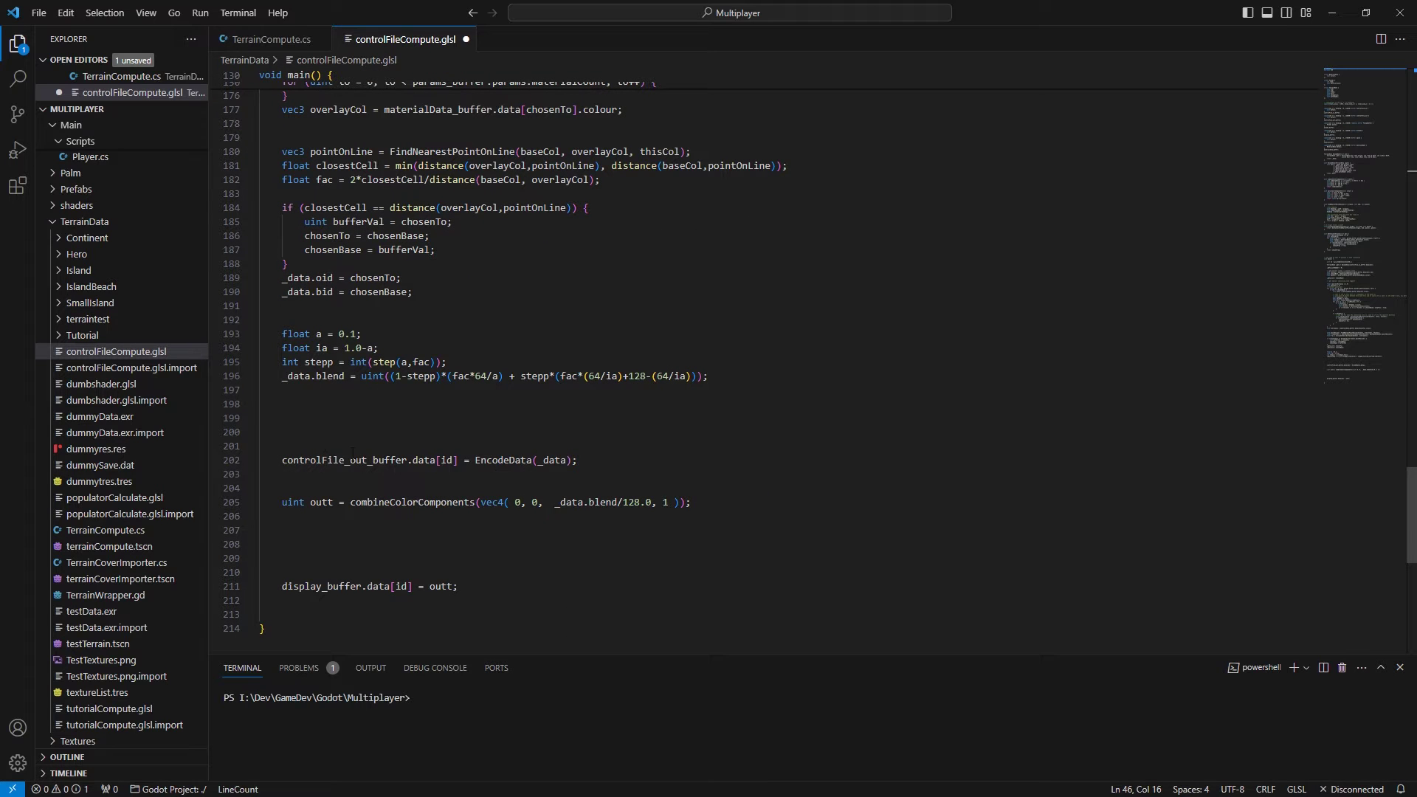
left_click_drag(352, 453, 693, 502)
left_click_drag(321, 586, 491, 584)
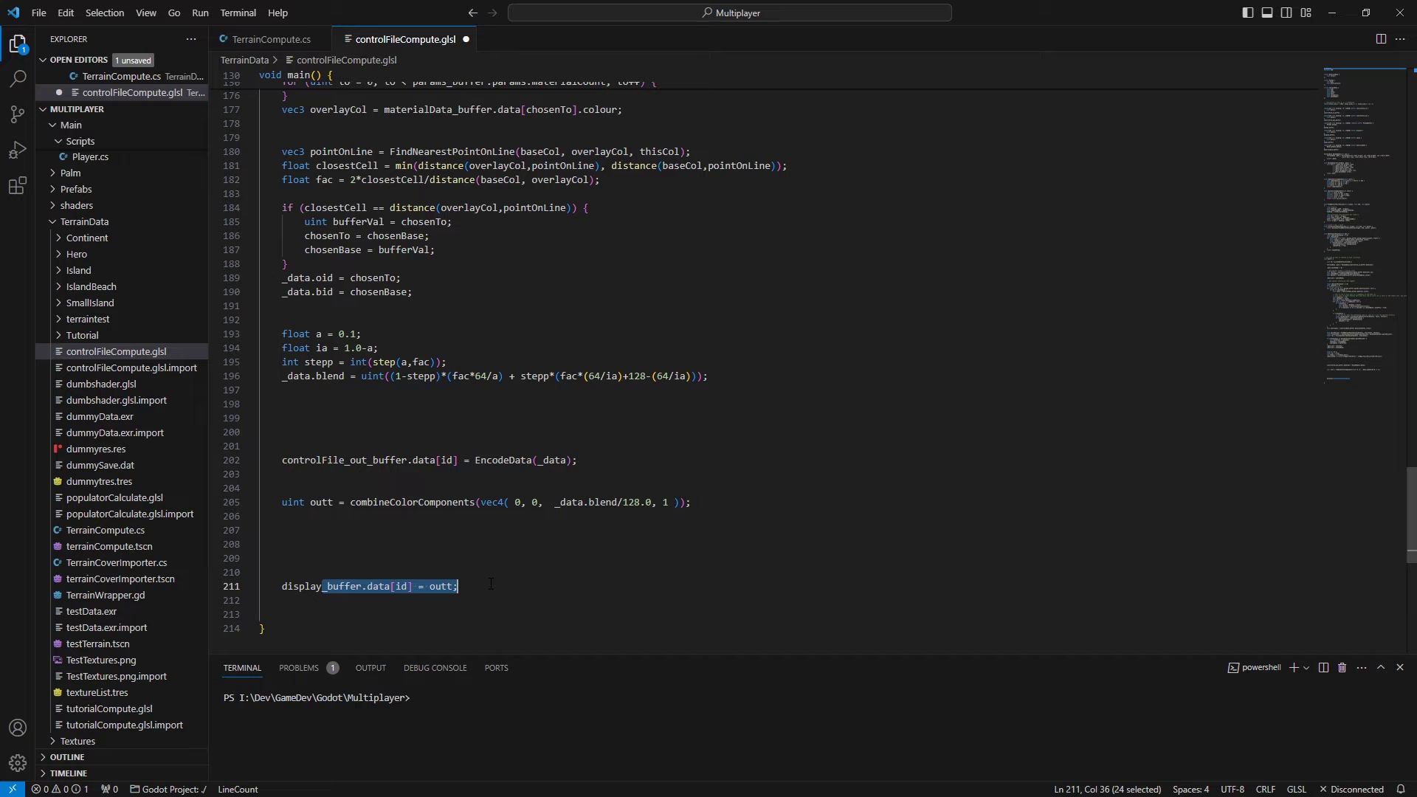
left_click(380, 575)
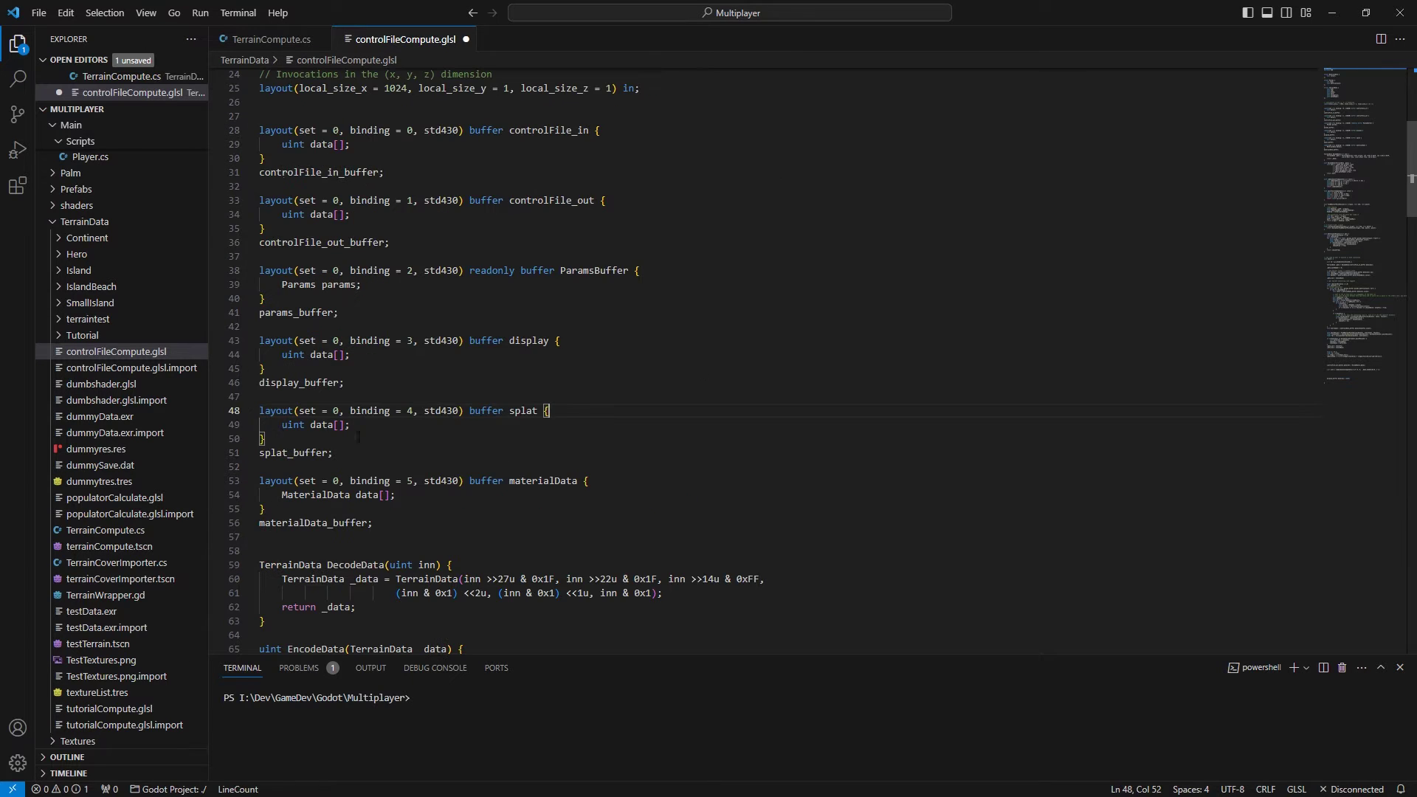
Examine the splat buffer declaration and its uint data array in the shader file
left_click(468, 423)
left_click_drag(299, 424, 372, 425)
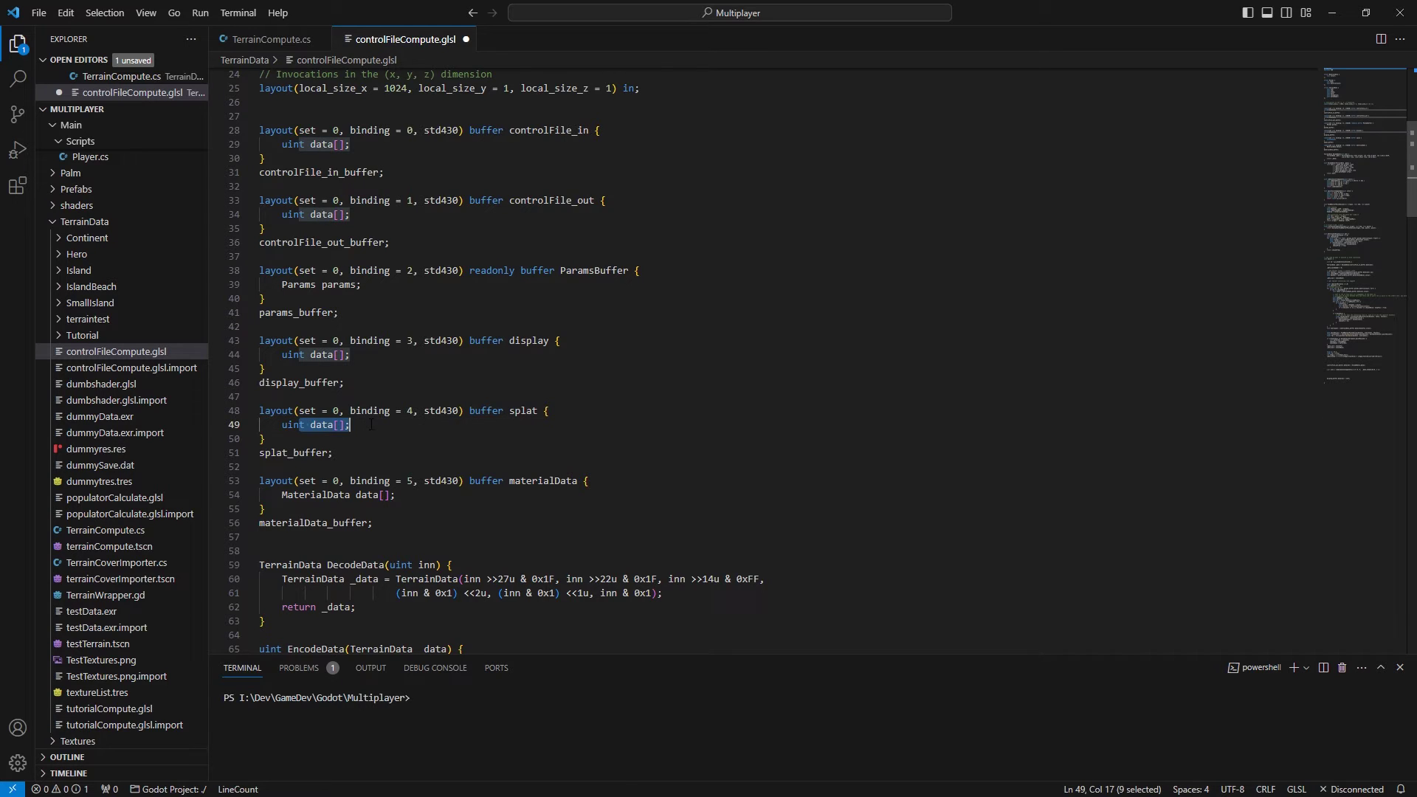
left_click(372, 425)
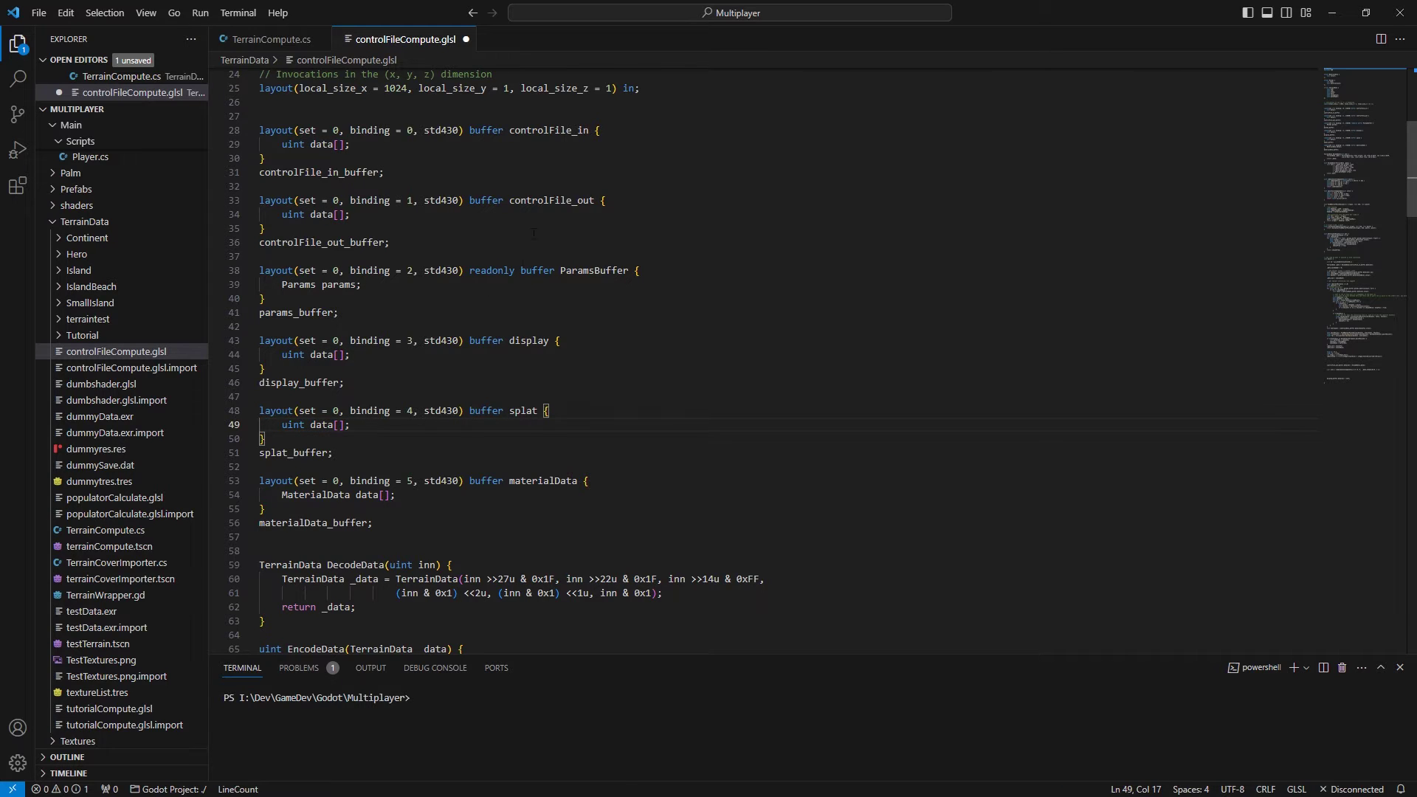
left_click_drag(509, 117, 505, 131)
scroll(535, 355, "down", 1)
left_click(543, 392)
left_click(544, 406)
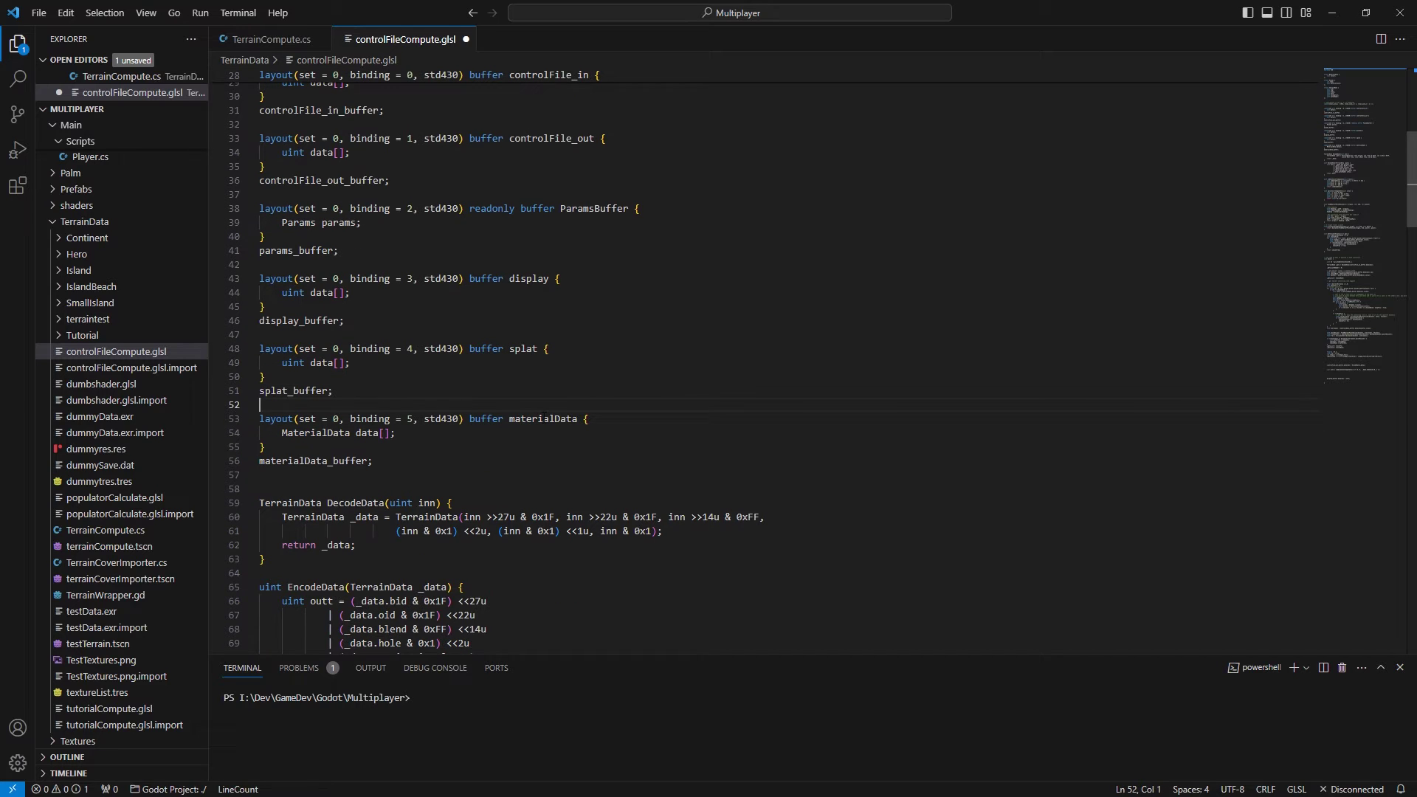
Trace the materialData buffer to its MaterialData struct, and compare it with the Material Colours array in Godot
left_click_drag(533, 418, 558, 432)
left_click(558, 432)
double_click(315, 432)
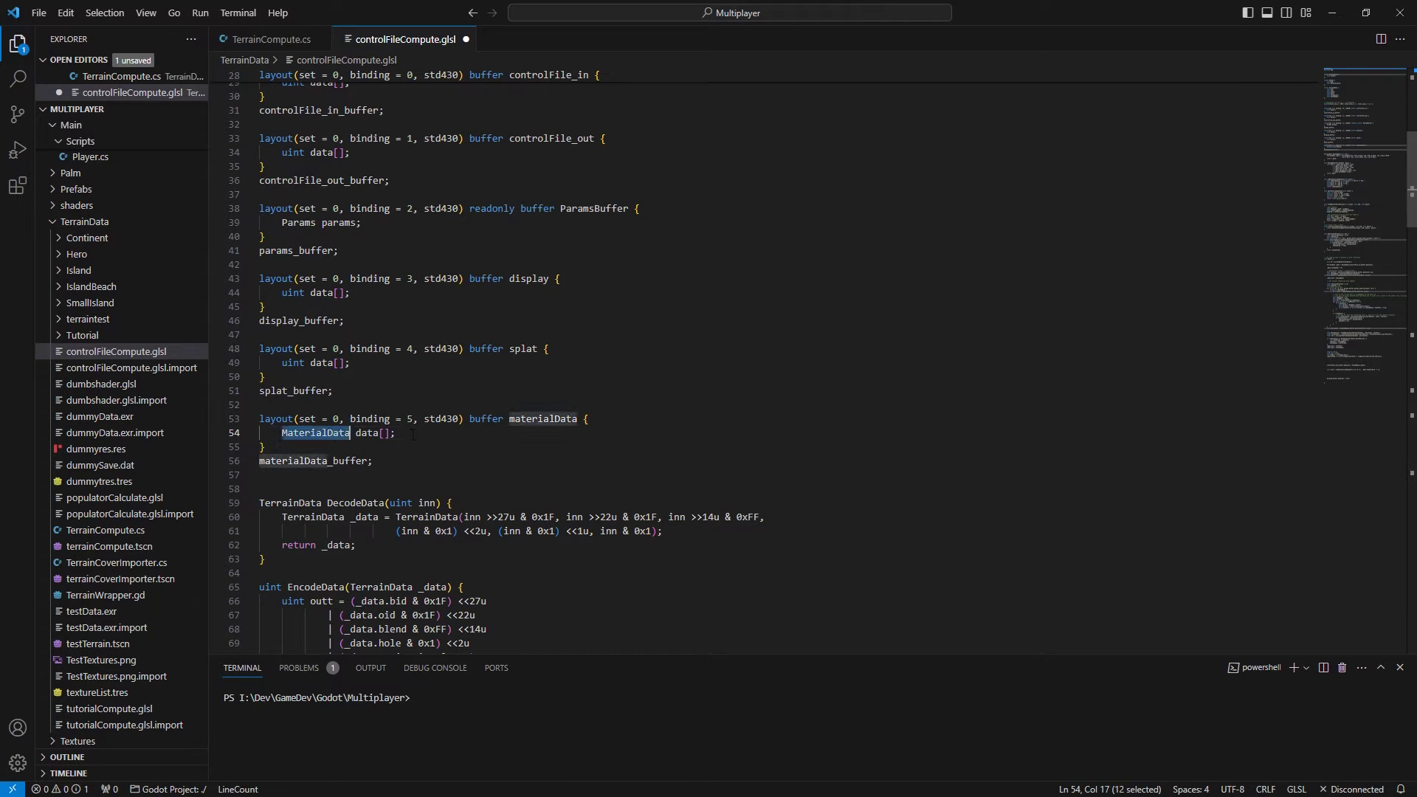
scroll(315, 432, "up", 9)
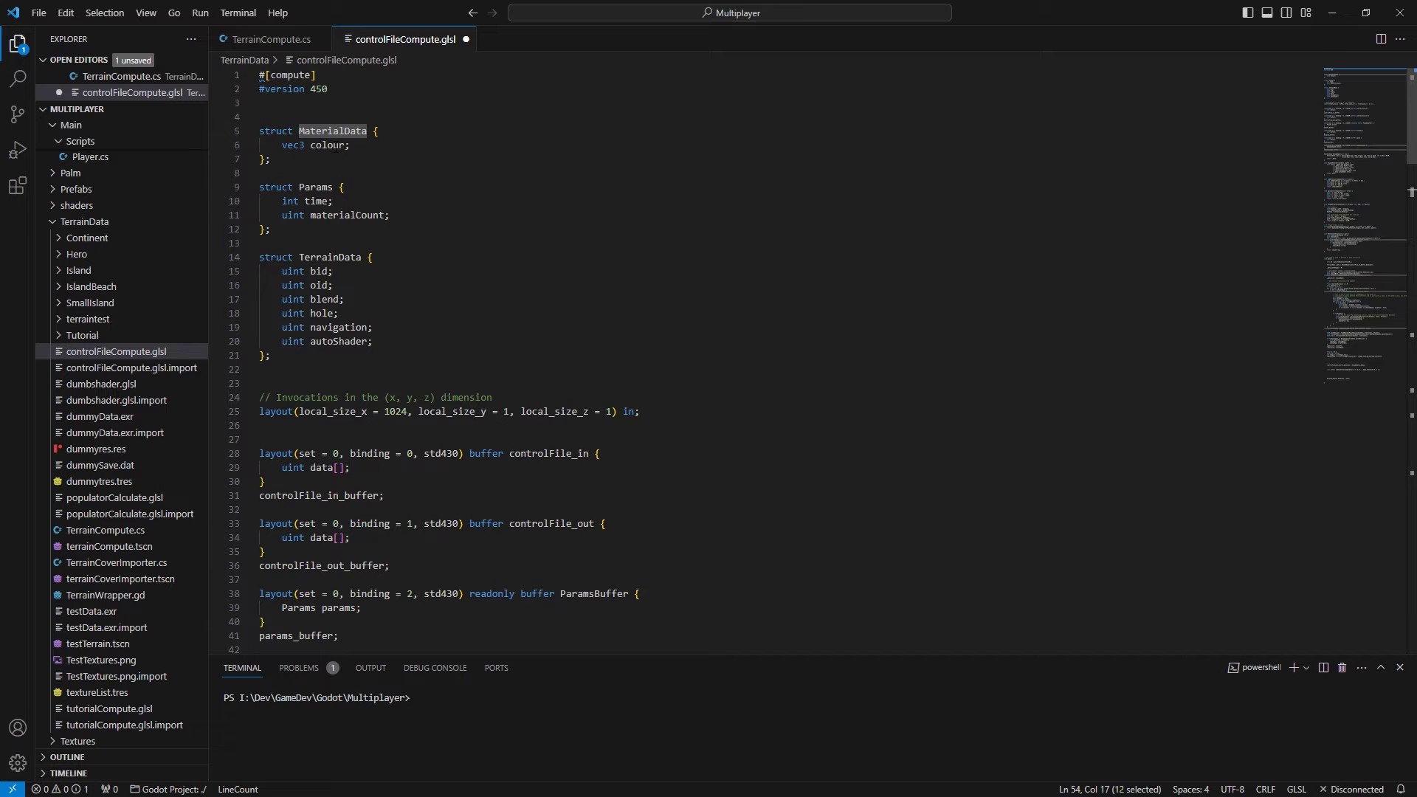
key("alt+Tab")
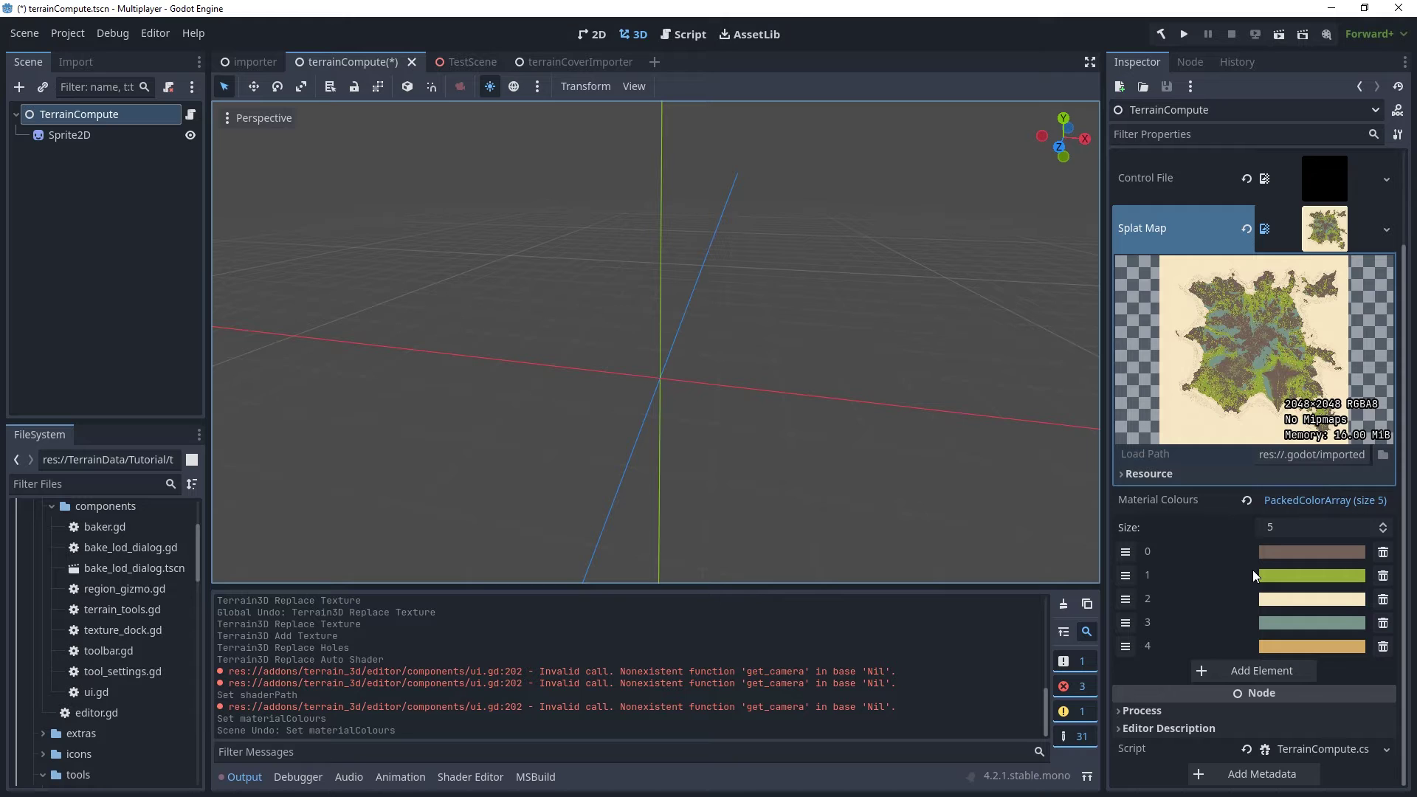
Return to TerrainCompute.cs in VS Code and examine the ComputeManager field and the GetMaterialDataBuffer function
key("alt+Tab")
scroll(768, 481, "up", 6)
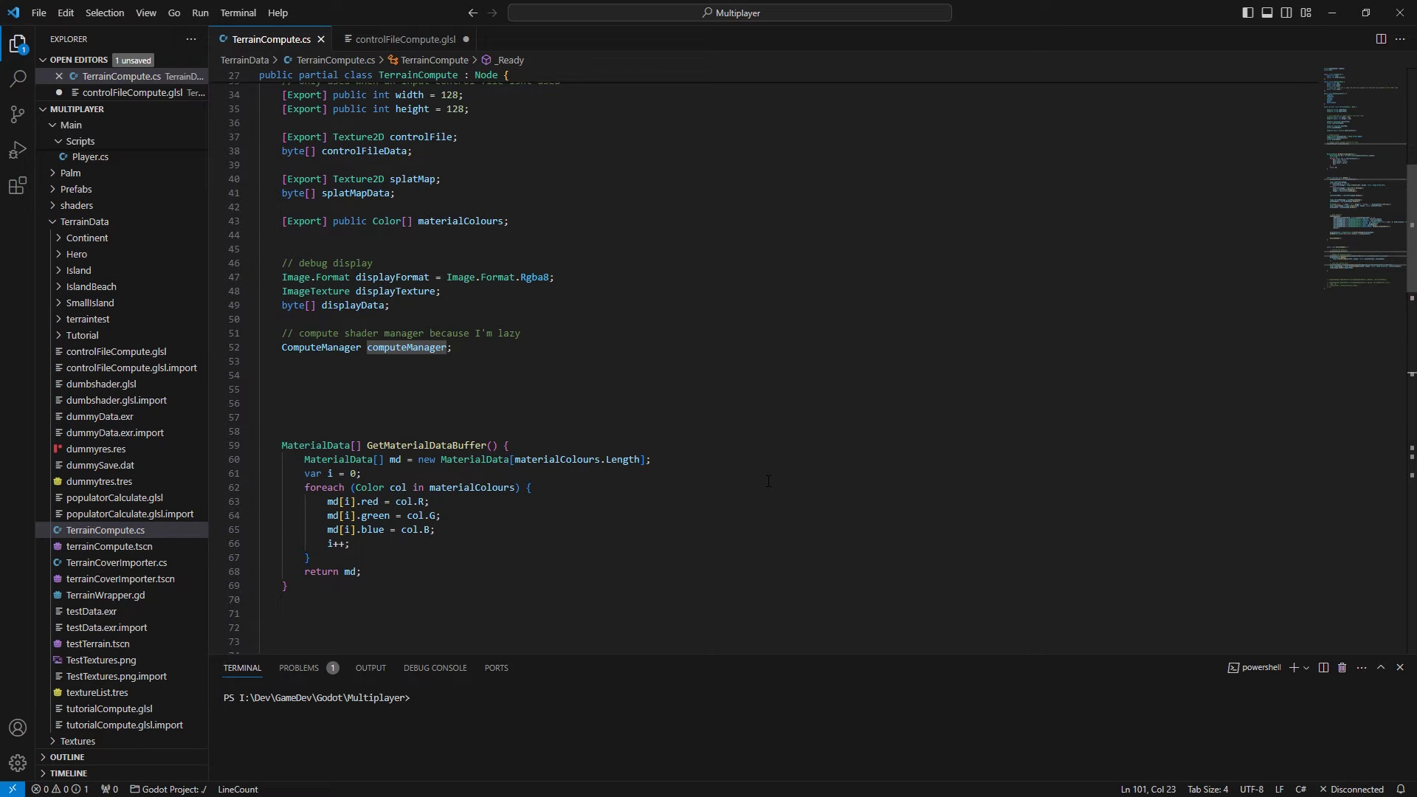
left_click(350, 347)
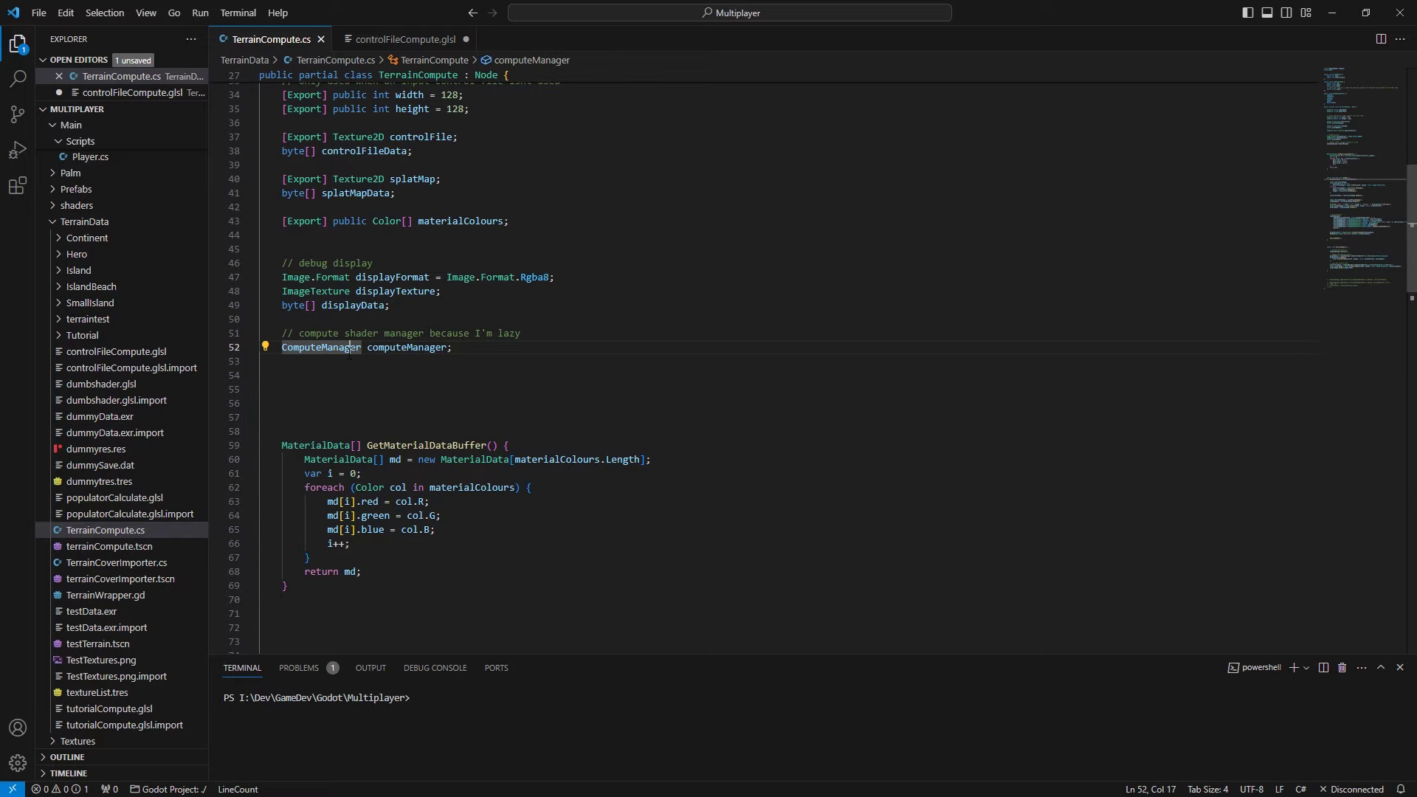
left_click_drag(396, 417, 397, 404)
scroll(397, 403, "down", 7)
left_click(398, 385)
scroll(400, 369, "up", 4)
left_click(404, 264)
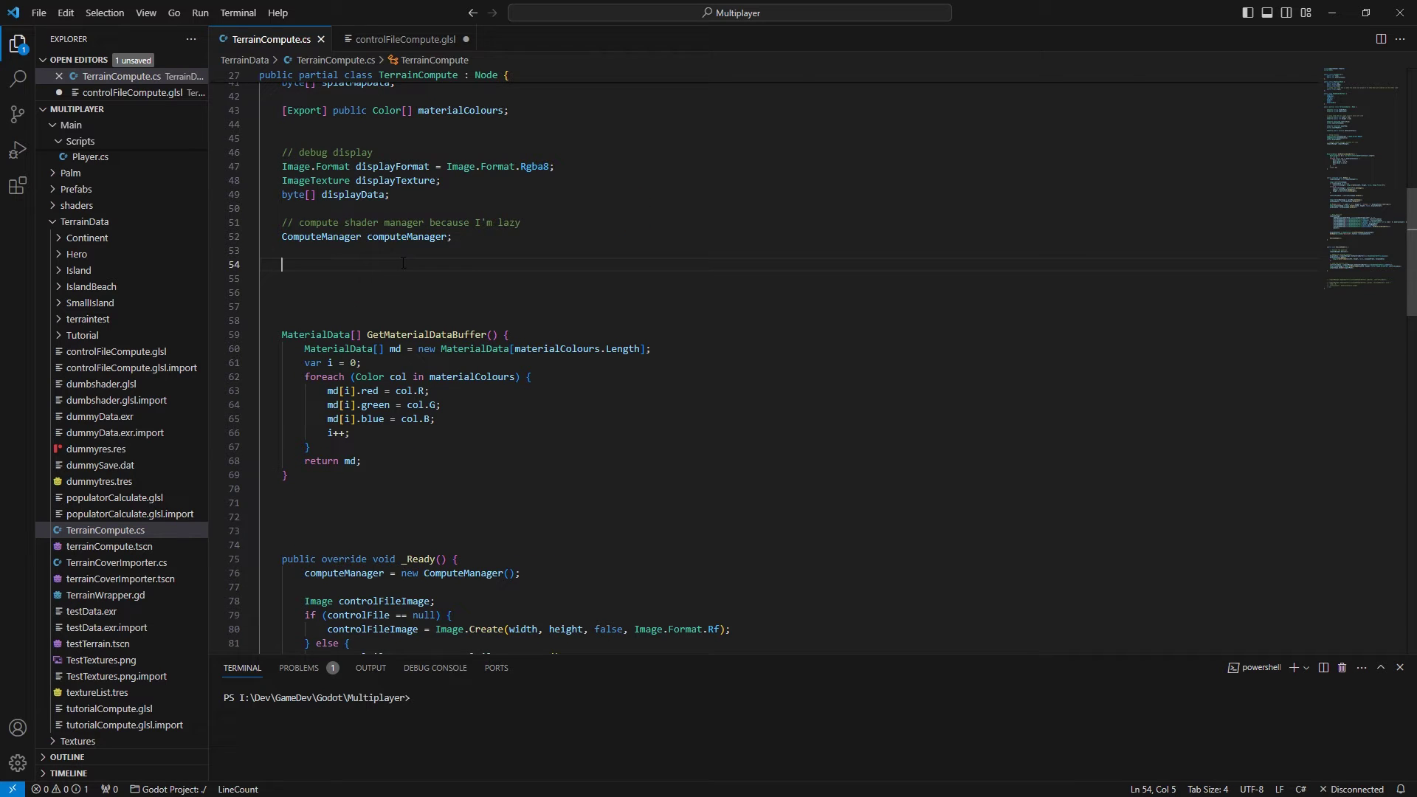
Examine the main pipeline's computeManager call chain, from AddPipeline with its width*height/1024 group count through to Build
scroll(403, 263, "down", 16)
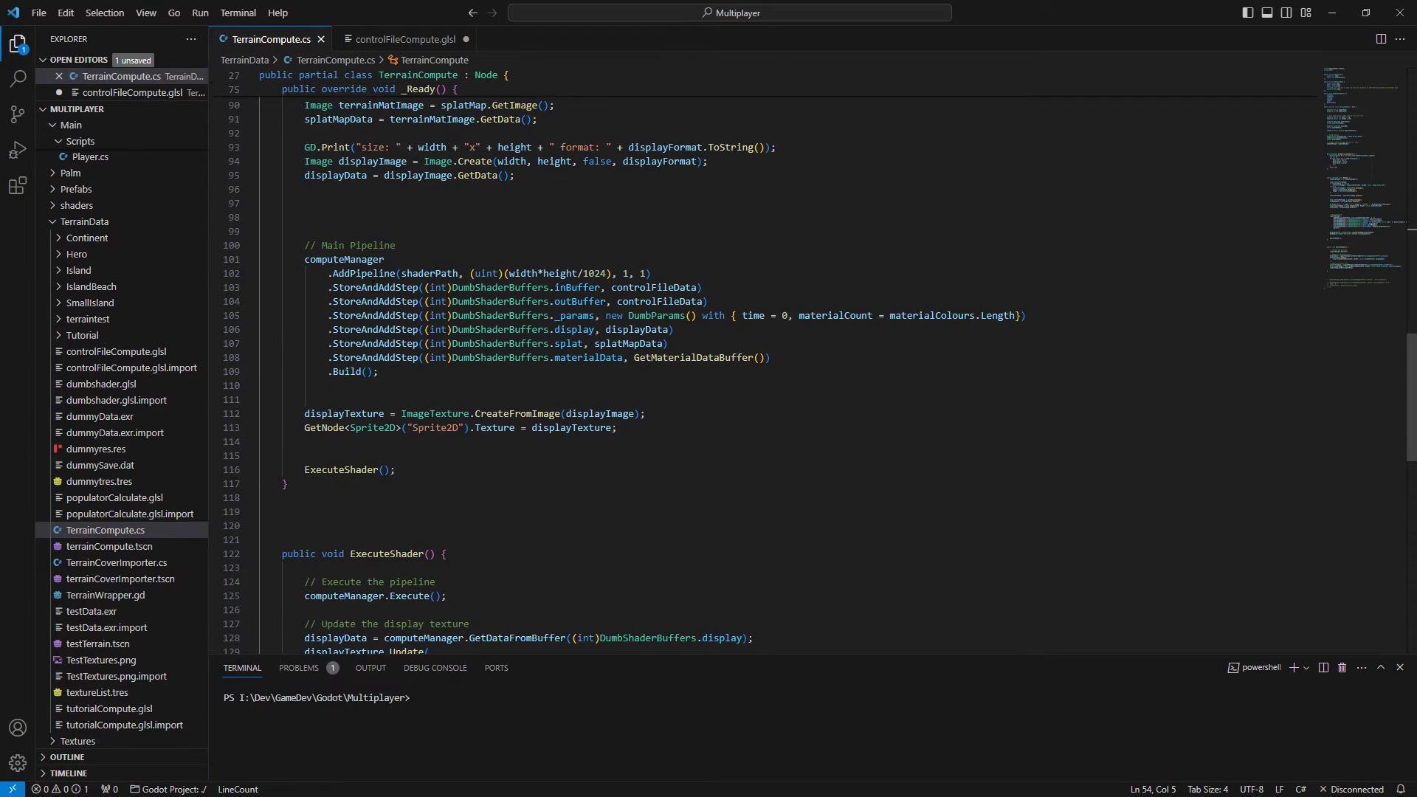
left_click_drag(323, 263, 497, 374)
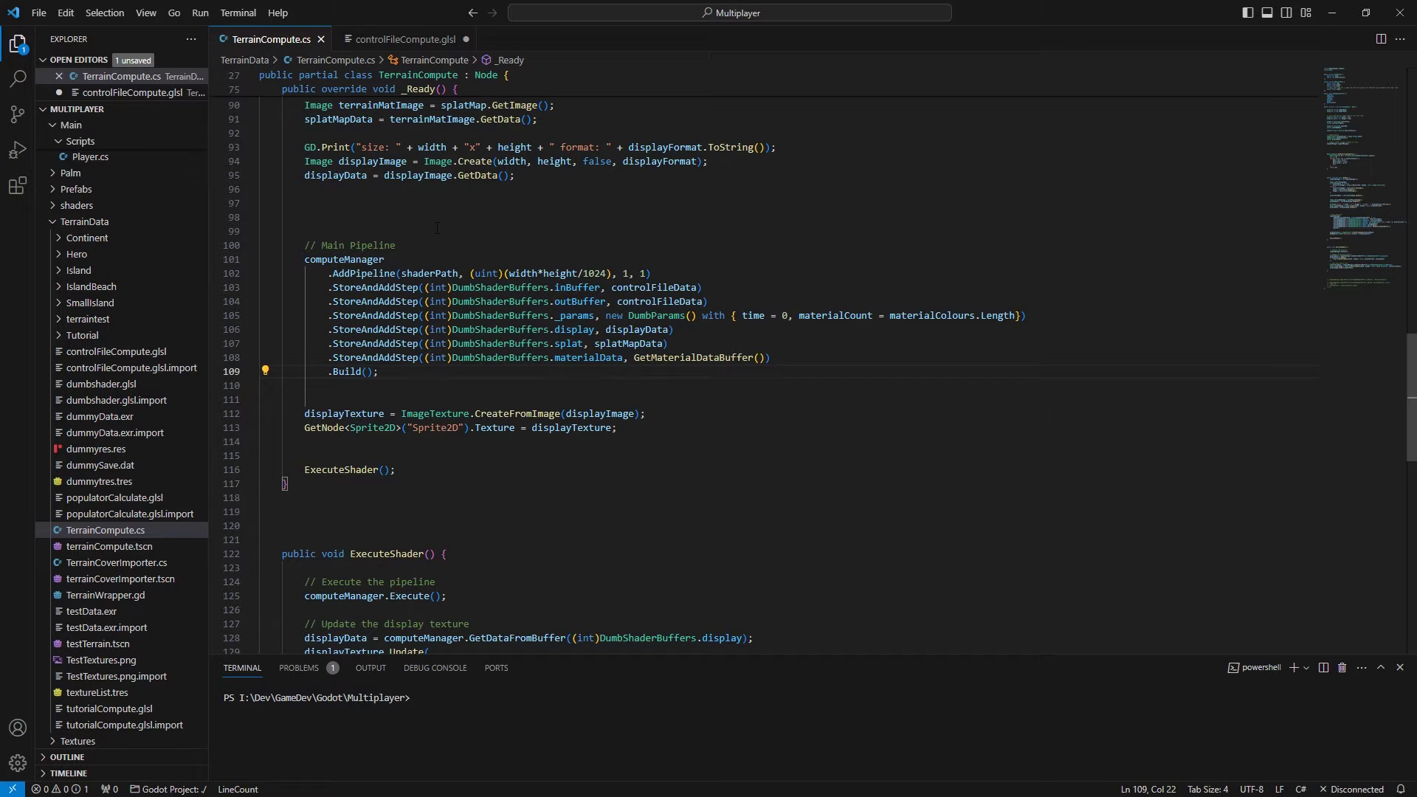
left_click_drag(329, 273, 335, 273)
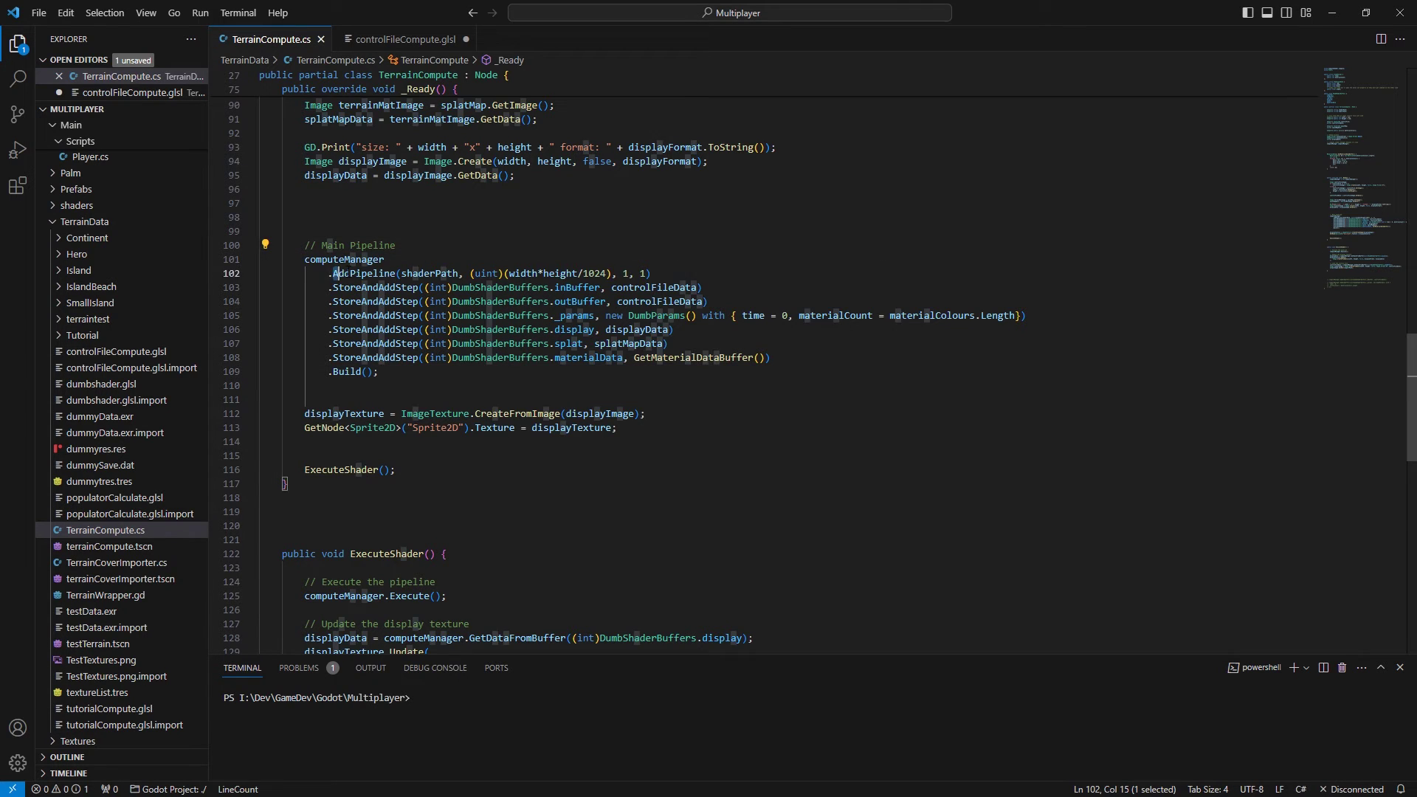
left_click_drag(417, 287, 607, 273)
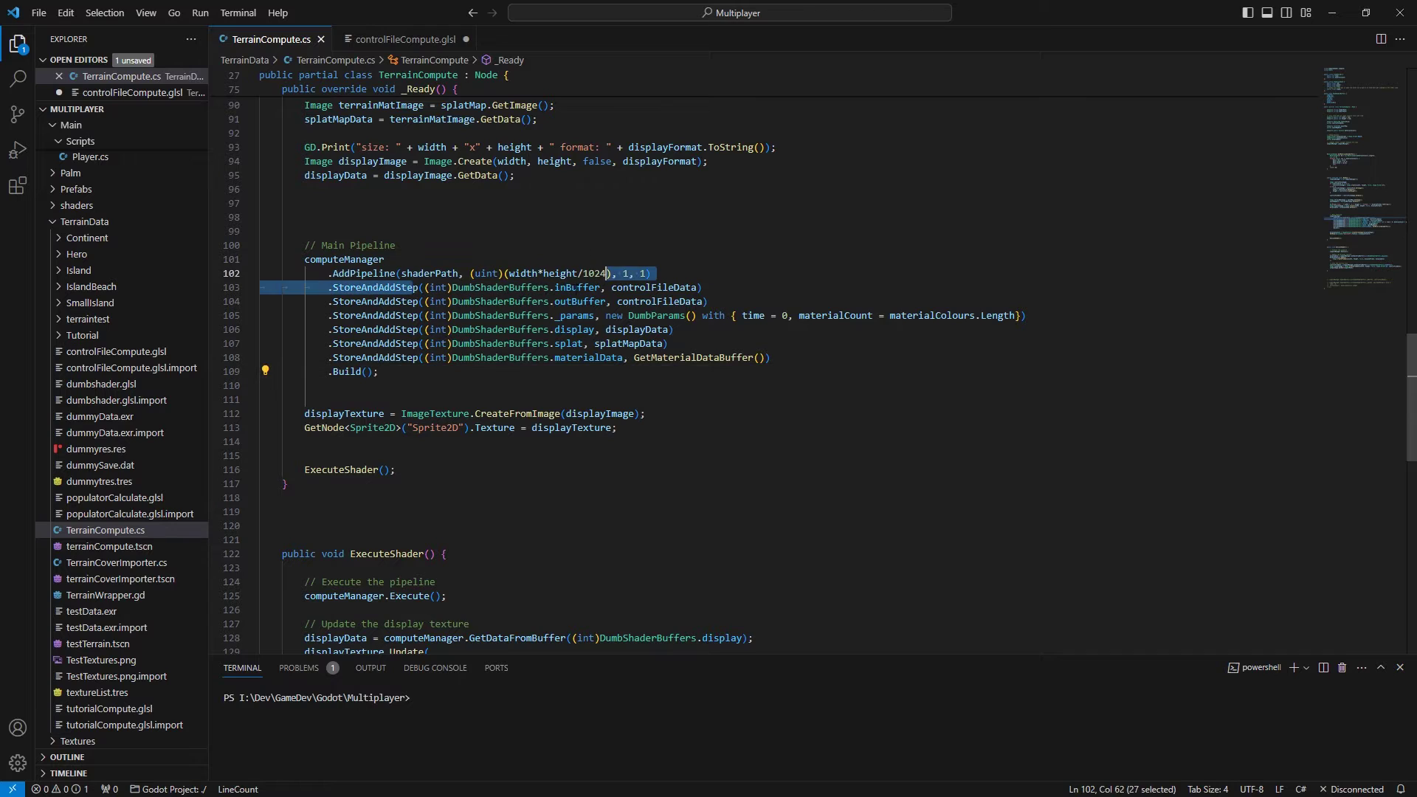
key("Down")
key("Down")
key("Down")
key("Down")
key("Down")
key("Down")
key("Down")
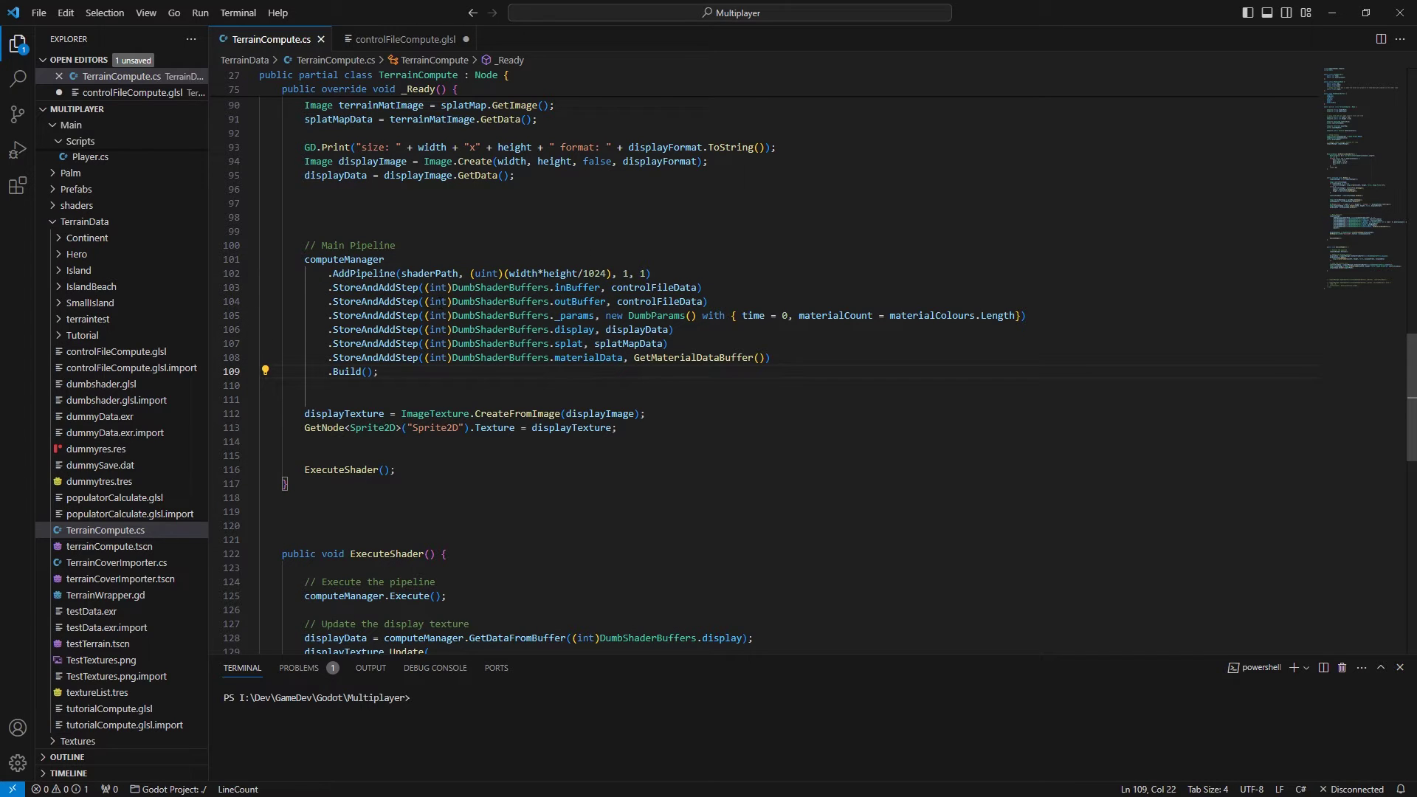
Examine the data passed to each pipeline buffer step, including controlFileData, the DumbParams materialCount, displayData and splatMapData
double_click(643, 288)
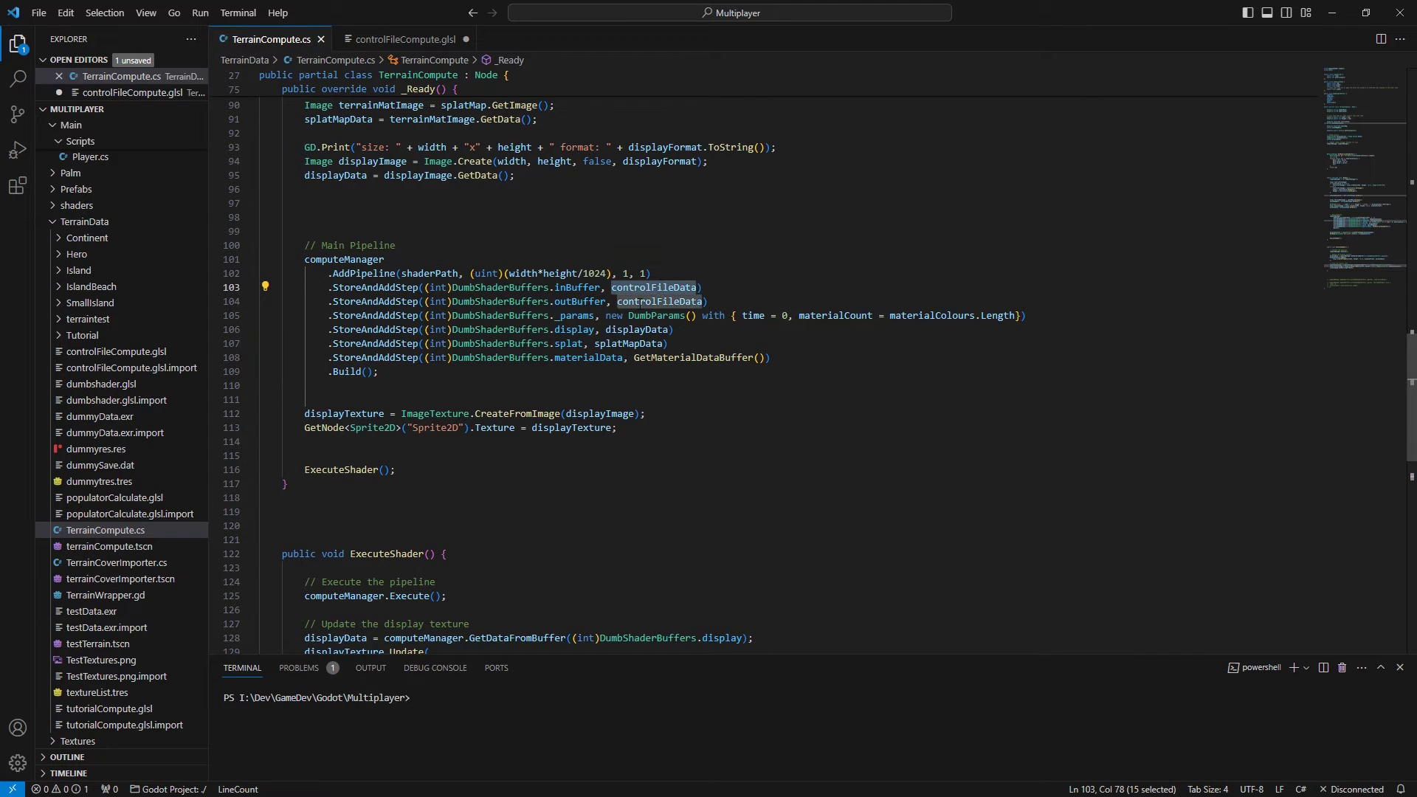
double_click(643, 302)
left_click(577, 315)
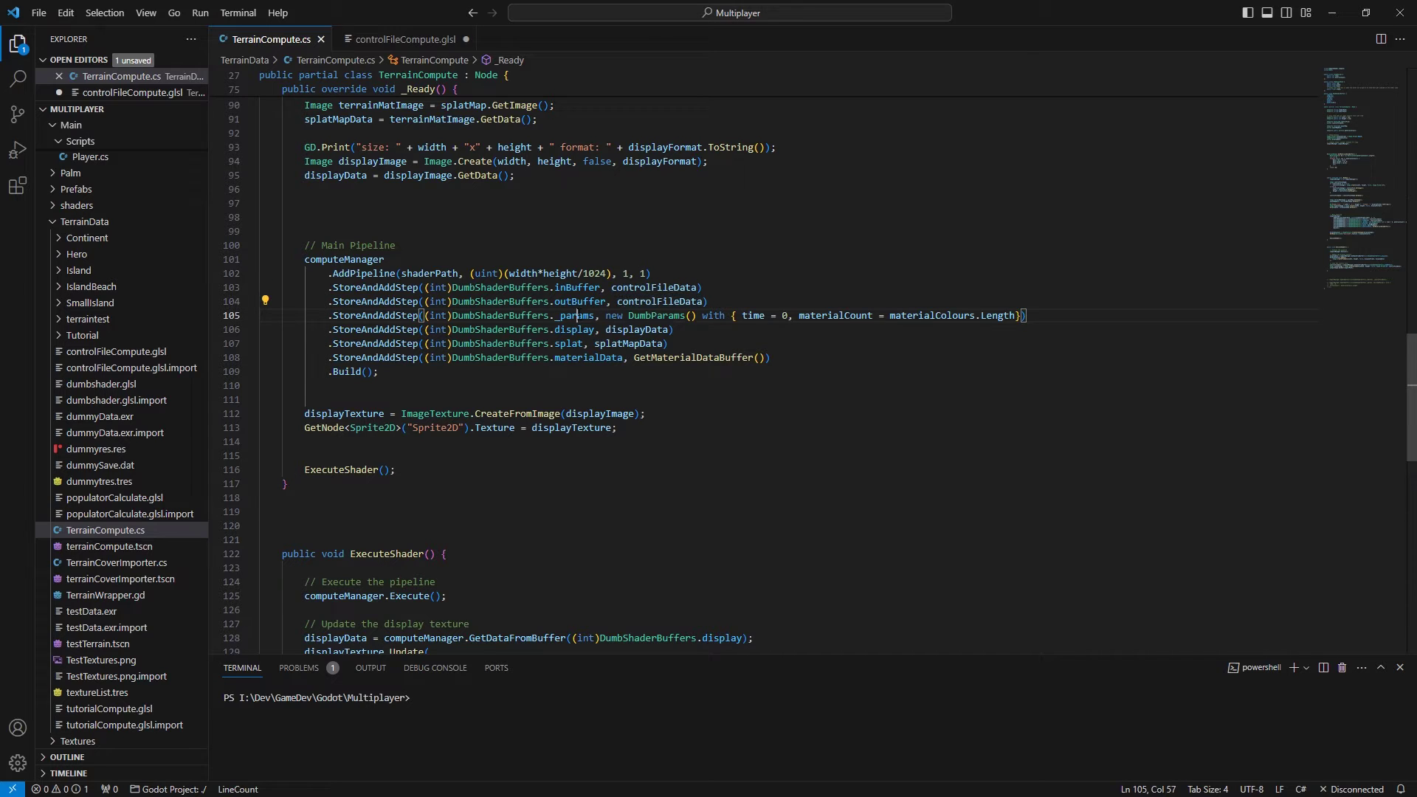
left_click_drag(803, 316, 1016, 317)
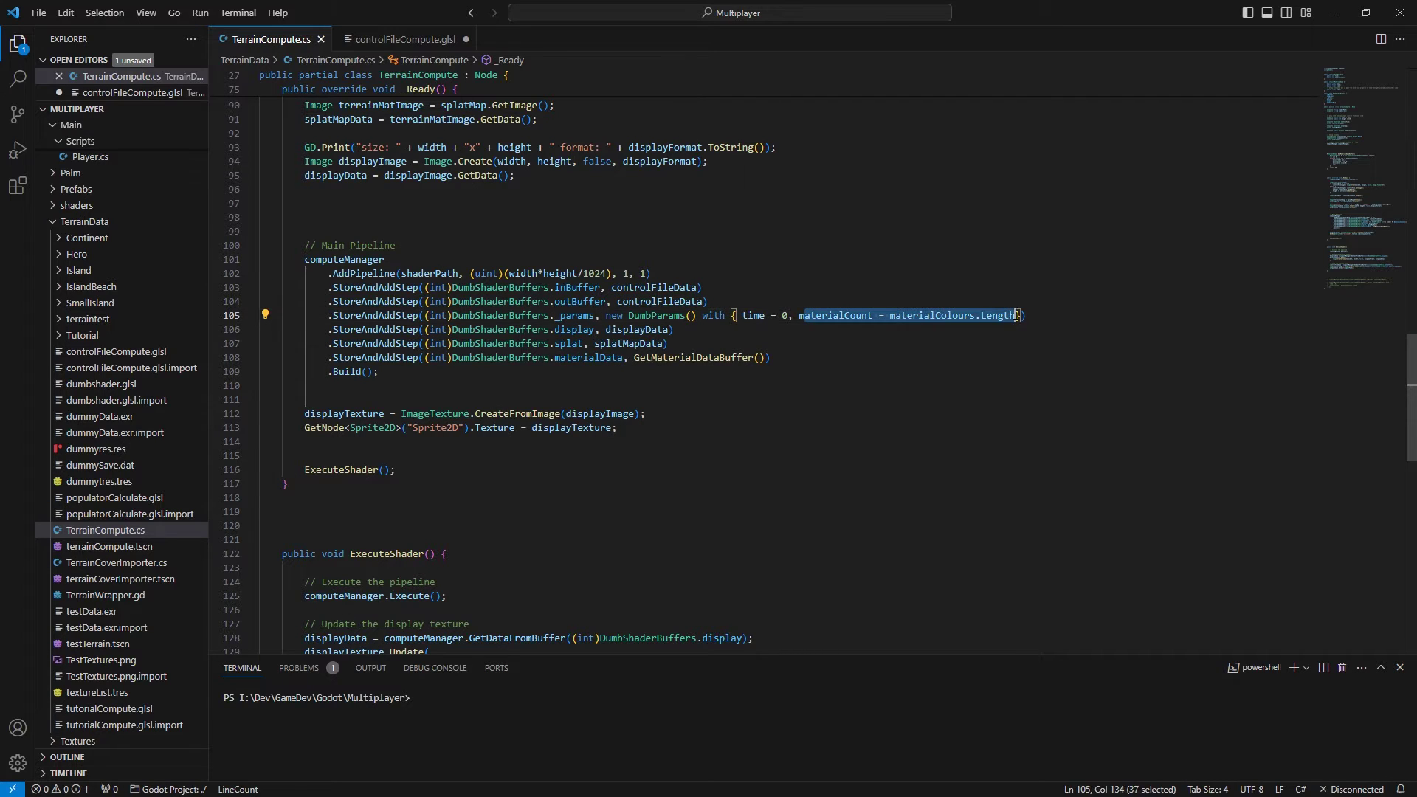
left_click(1017, 318)
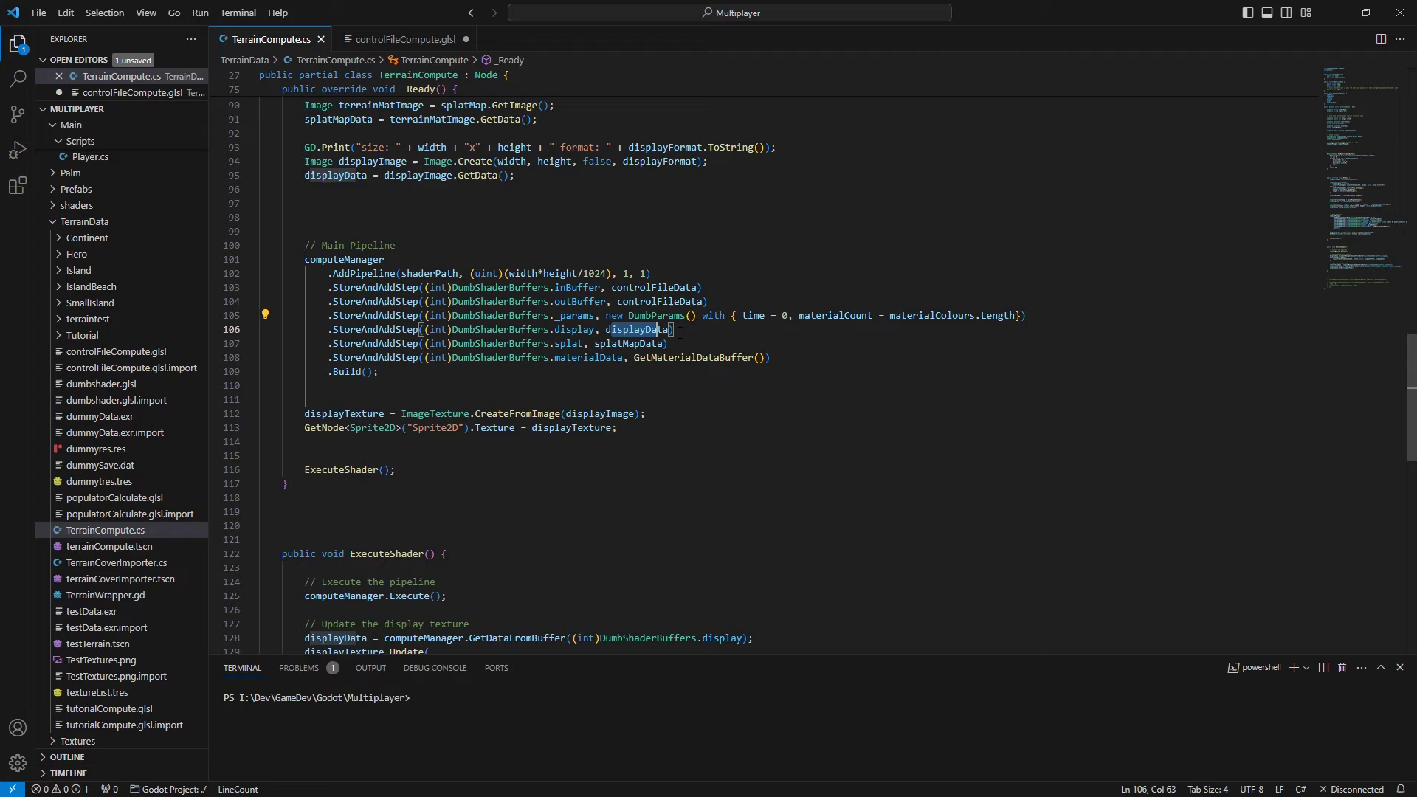
key("Down")
key("Down")
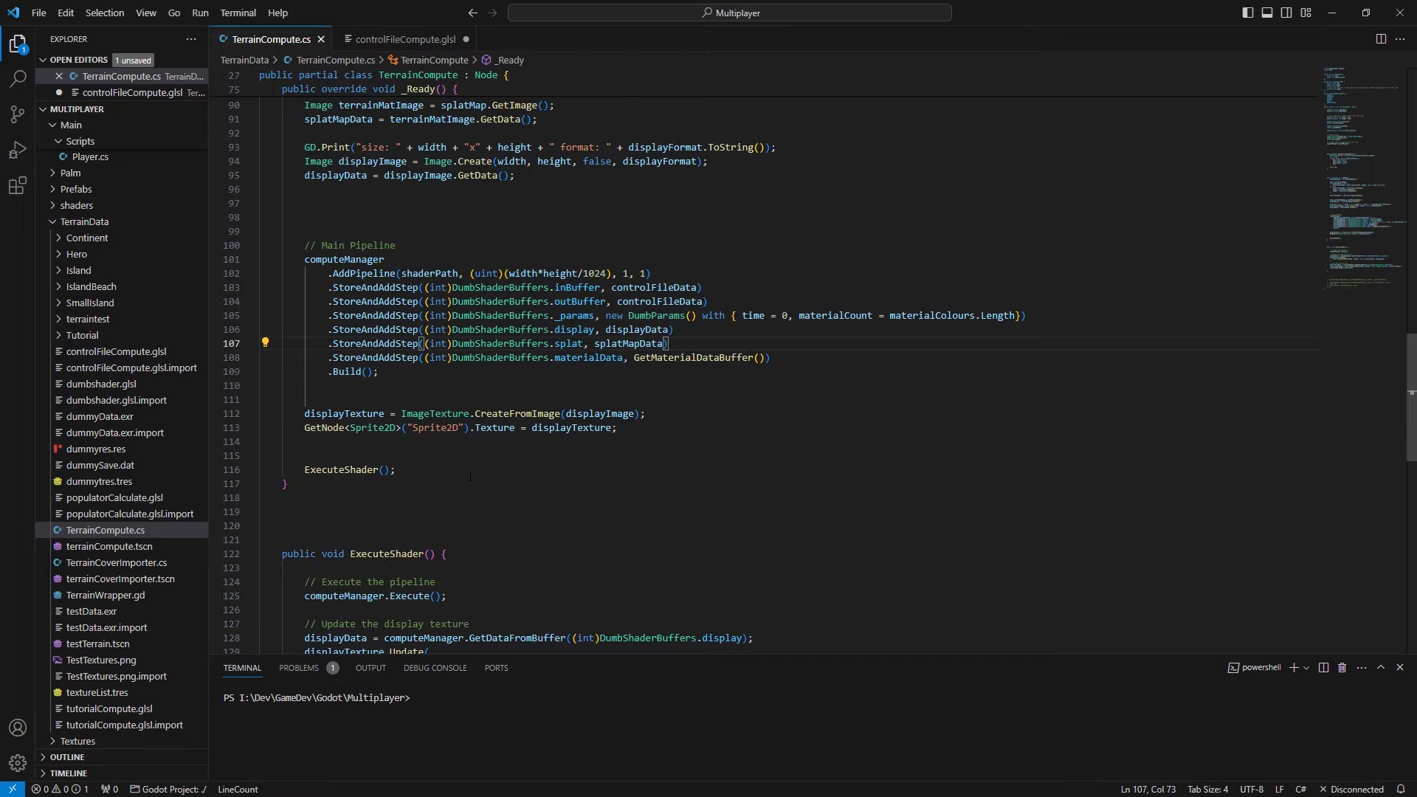
Examine the displayTexture creation in _Ready and the pipeline execution call in ExecuteShader
left_click_drag(316, 413, 663, 415)
left_click(375, 454)
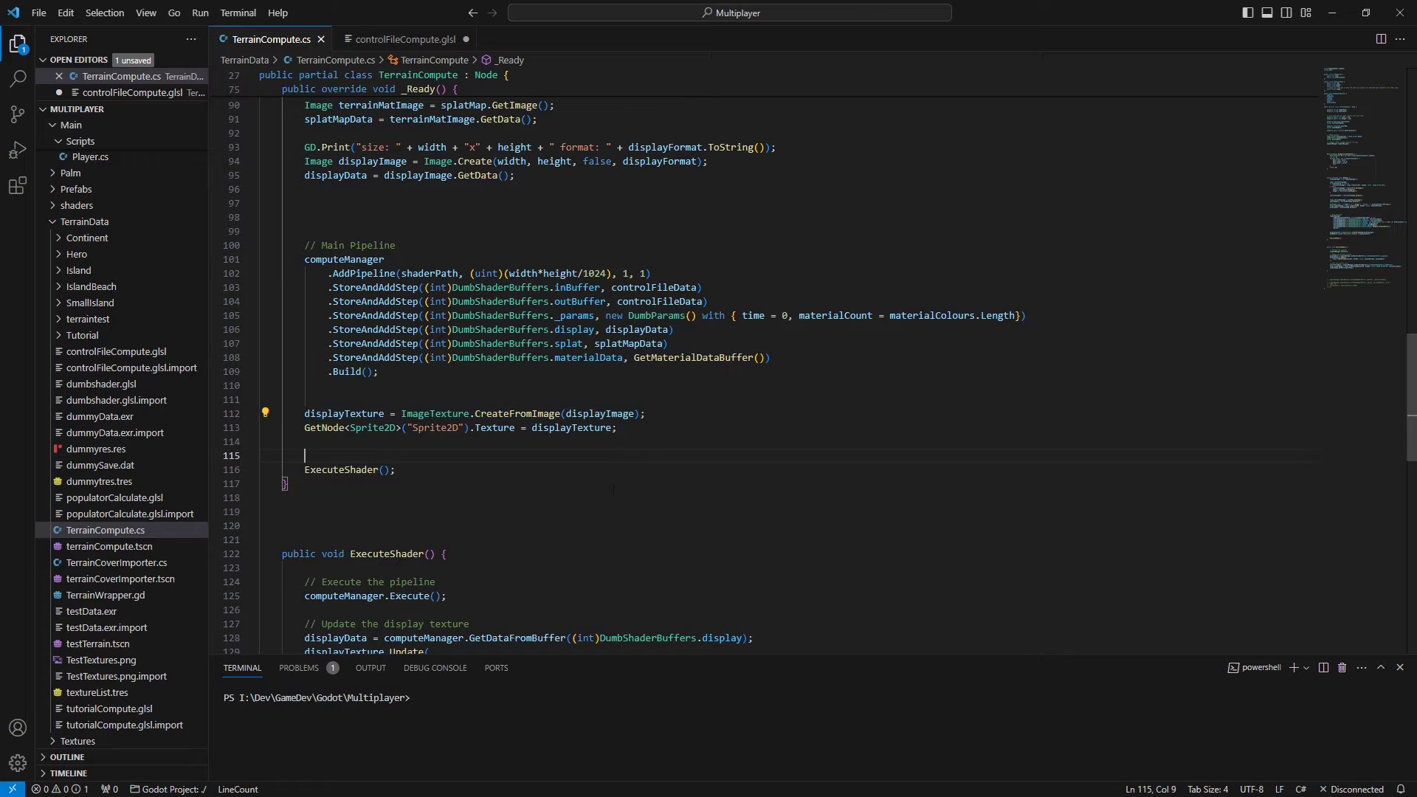
scroll(374, 452, "down", 1)
scroll(565, 439, "down", 6)
left_click(539, 297)
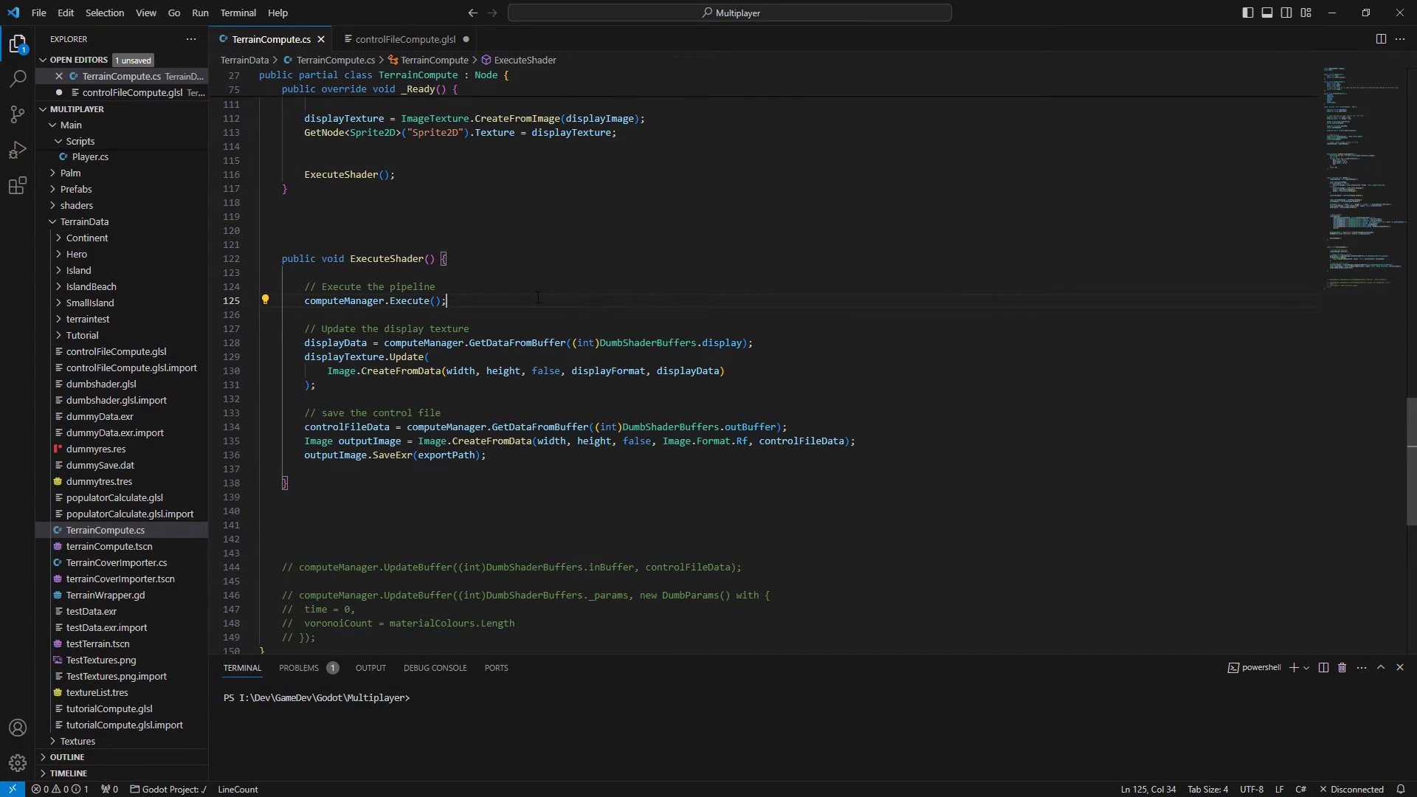
Examine the display texture update in ExecuteShader, and select the Sprite2D node that shows it in Godot
left_click(451, 356)
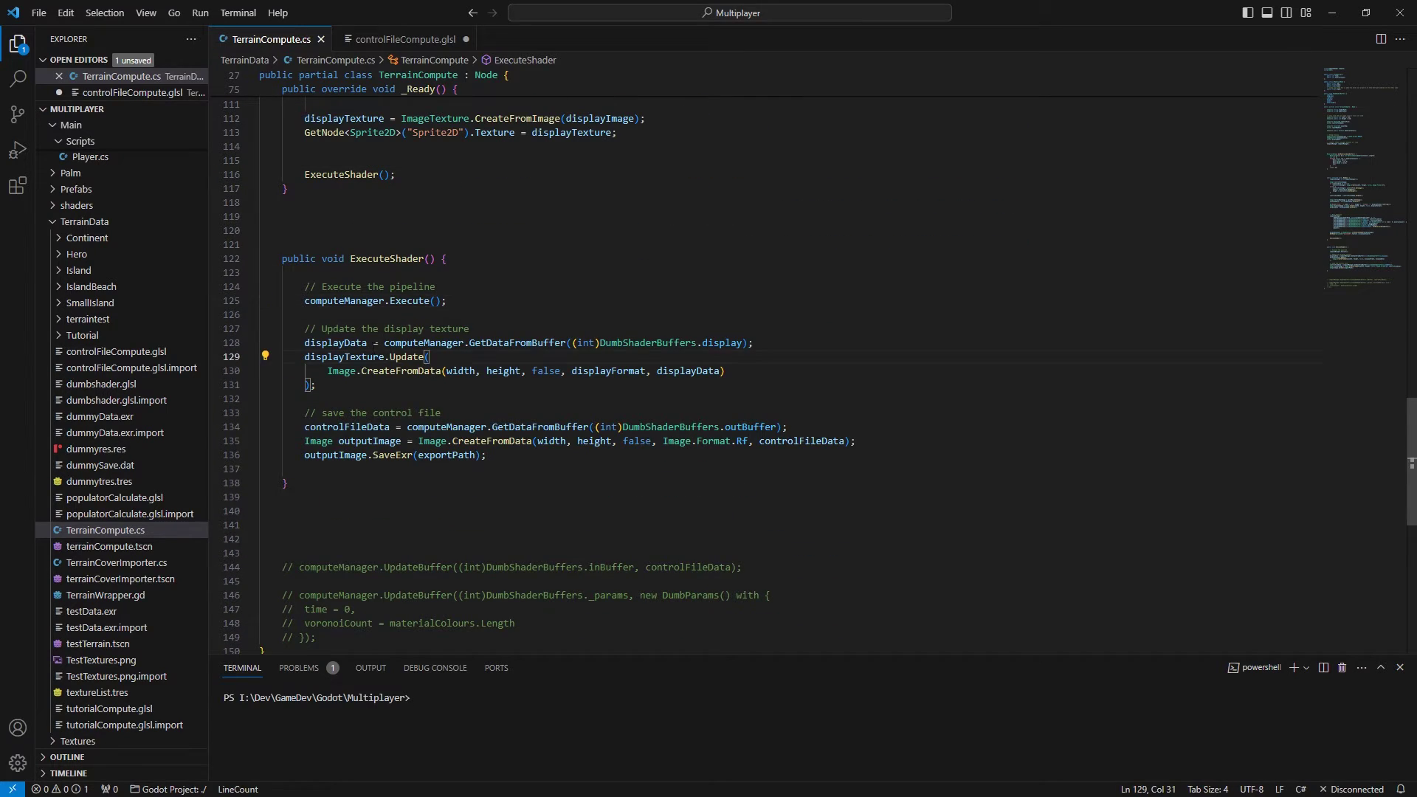
left_click_drag(373, 343, 399, 384)
left_click(397, 381)
double_click(347, 357)
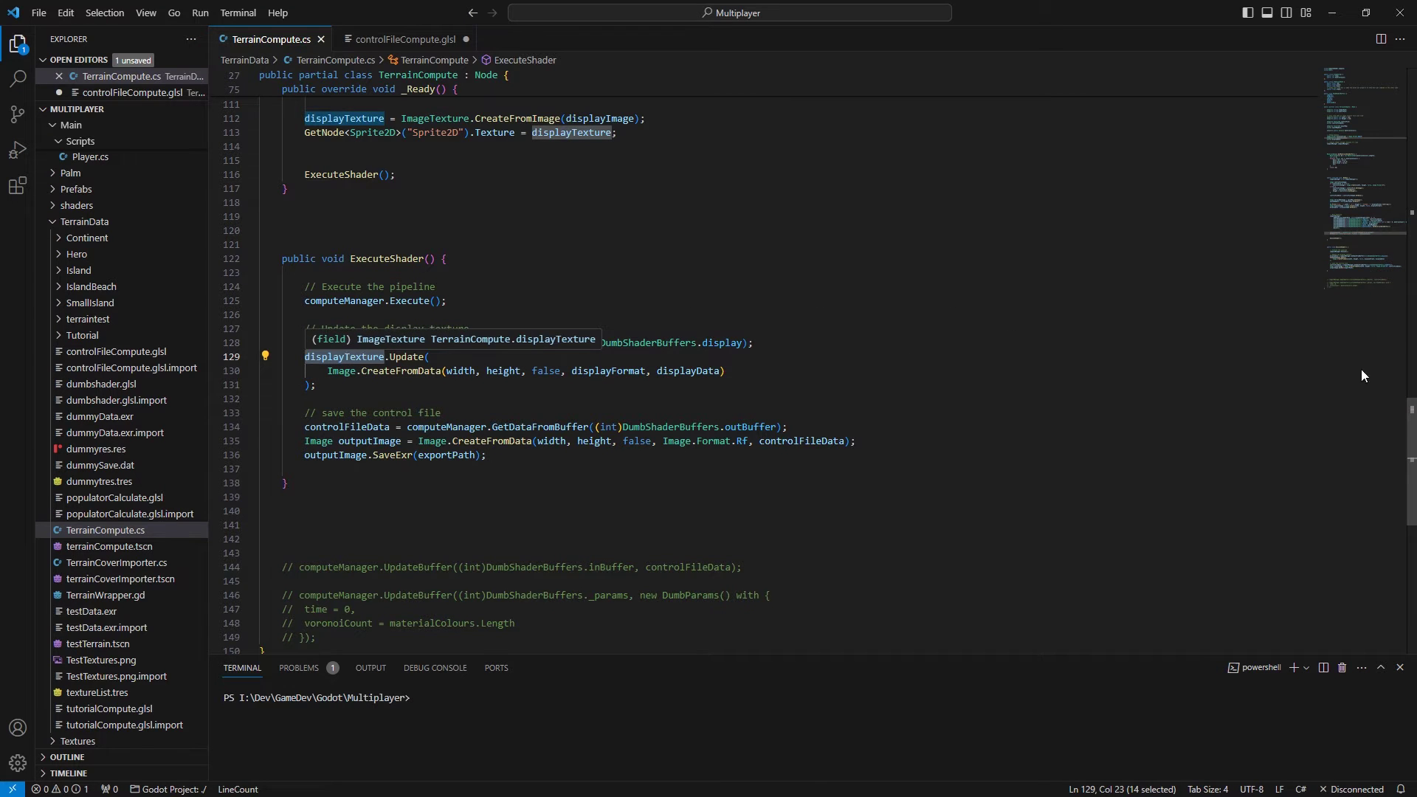
key("alt+Tab")
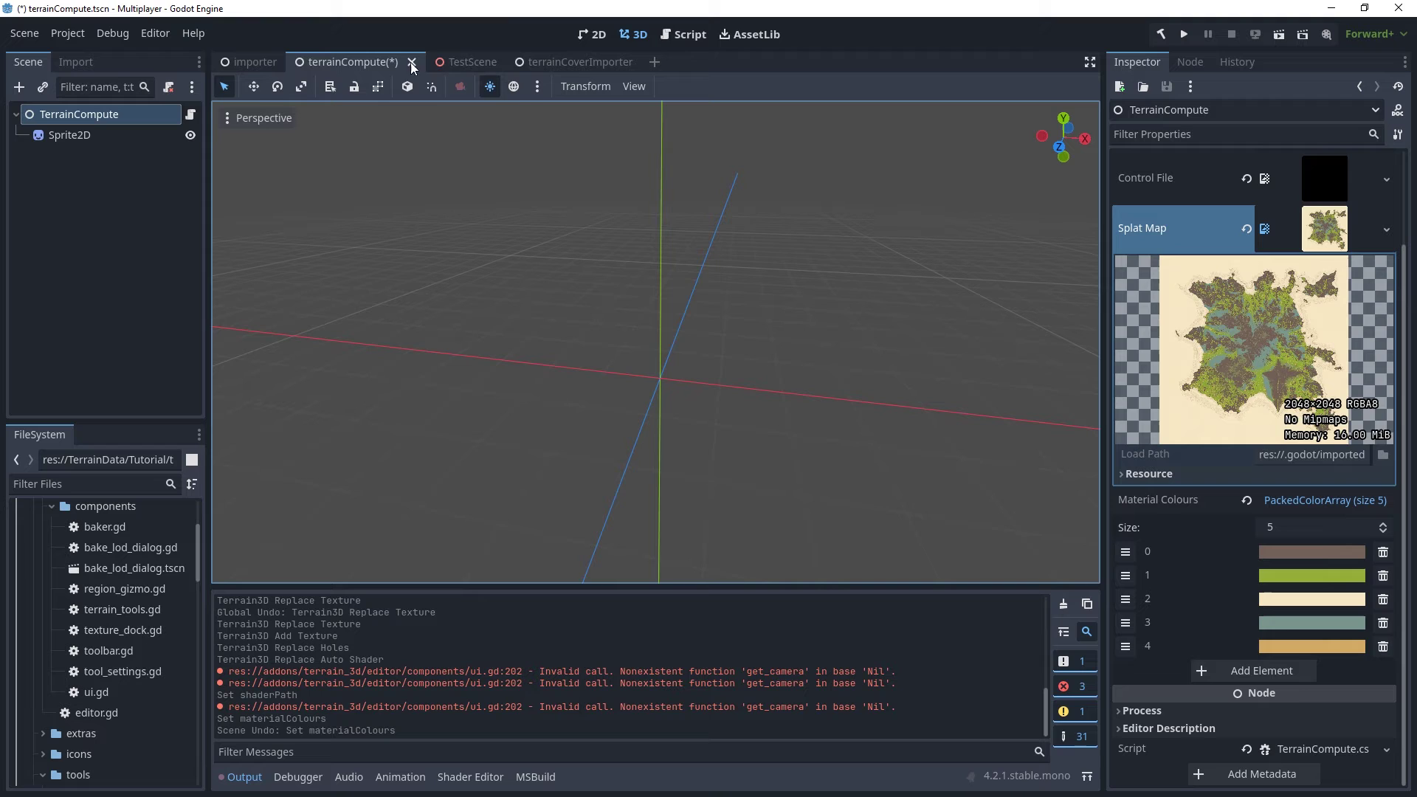
left_click(81, 134)
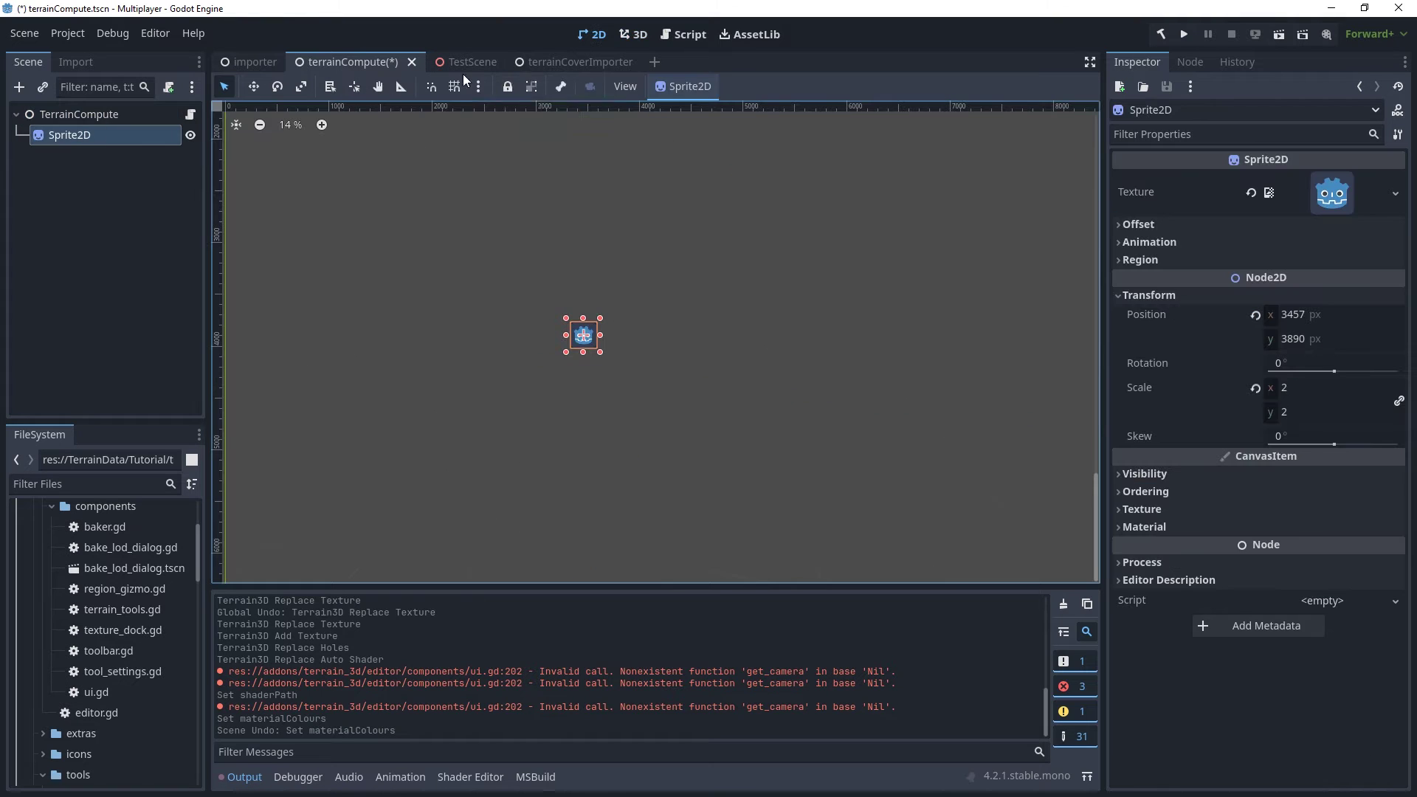
Return to VS Code and examine how ExecuteShader reads outBuffer and saves the control file with SaveExr
key("alt+Tab")
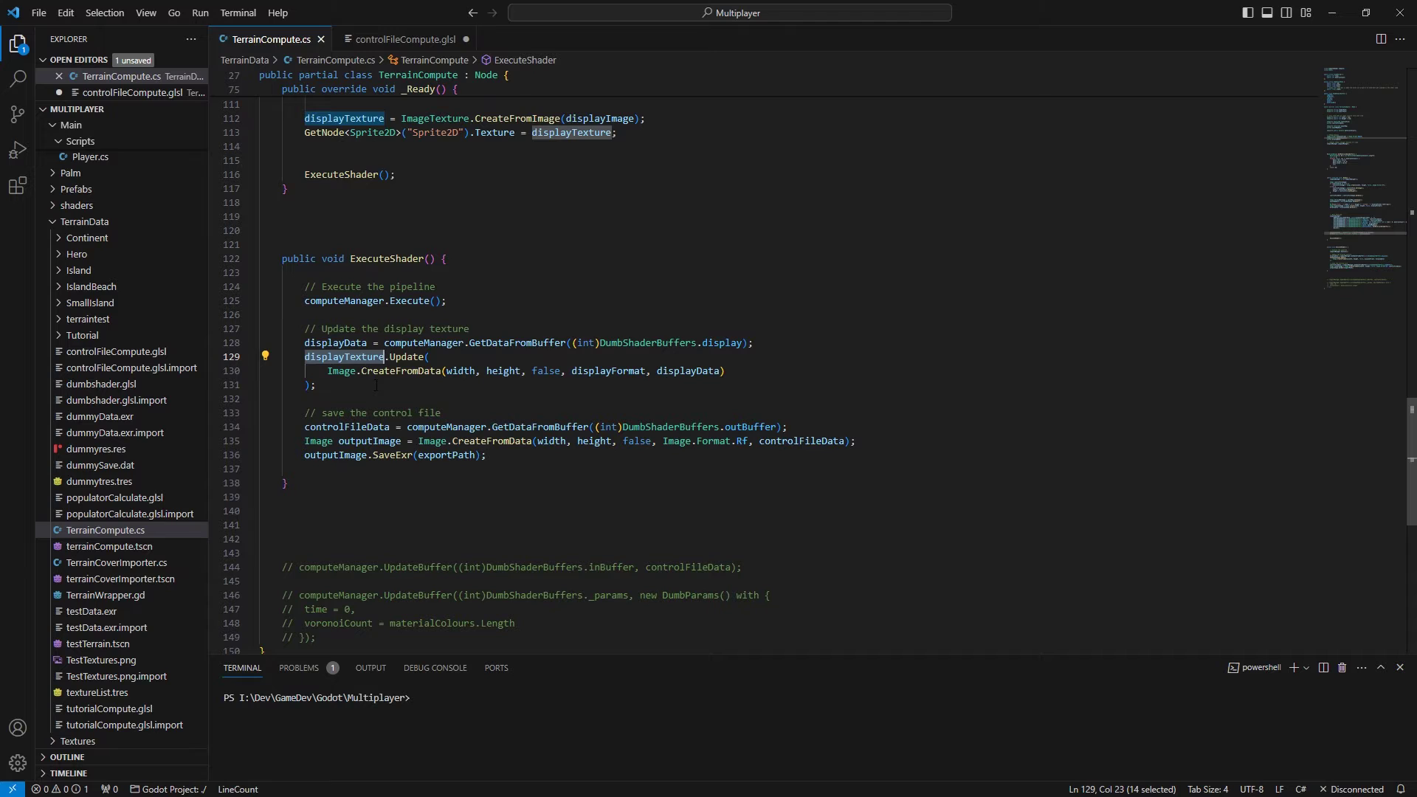
left_click_drag(350, 427, 737, 427)
double_click(736, 427)
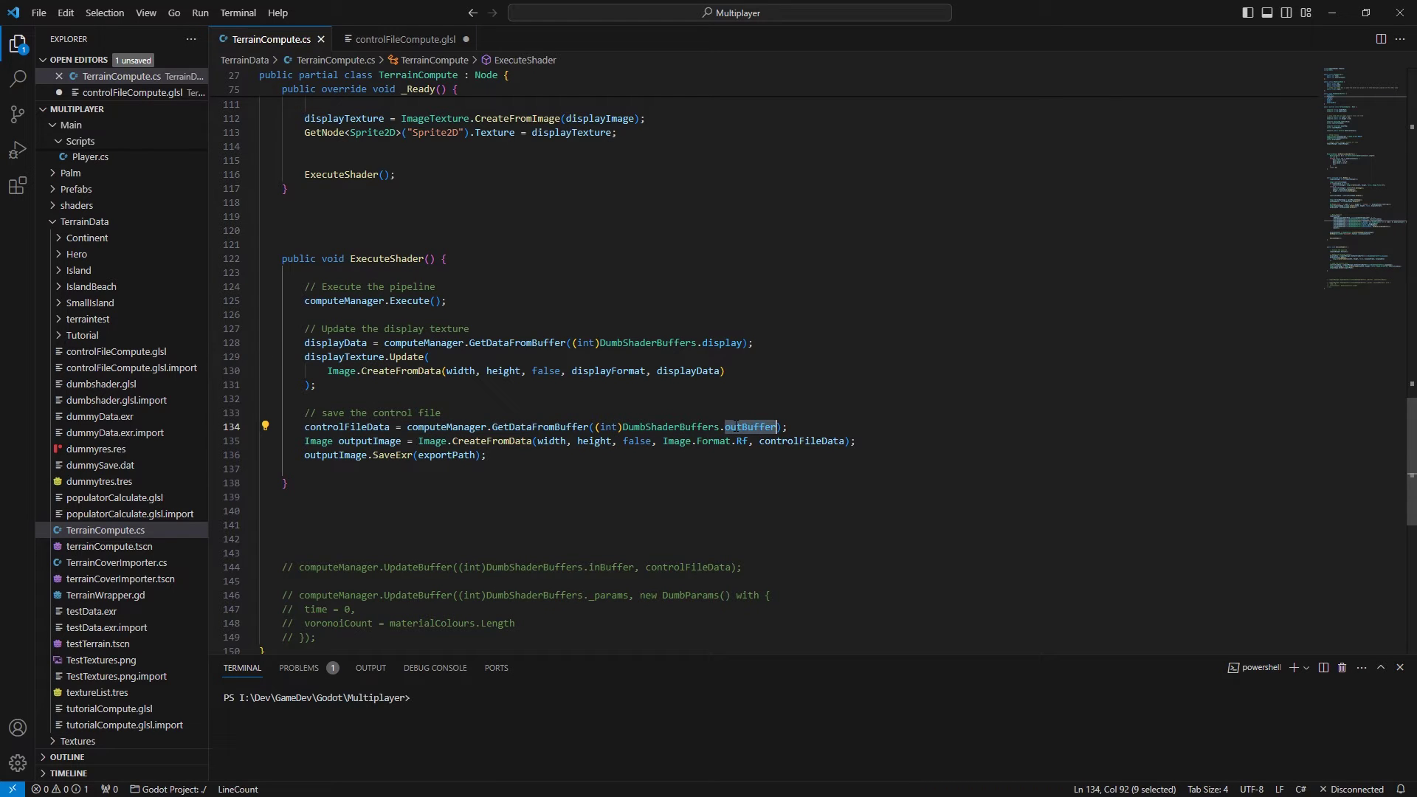
left_click(406, 39)
left_click(317, 436)
left_click_drag(276, 422, 590, 426)
left_click(591, 425)
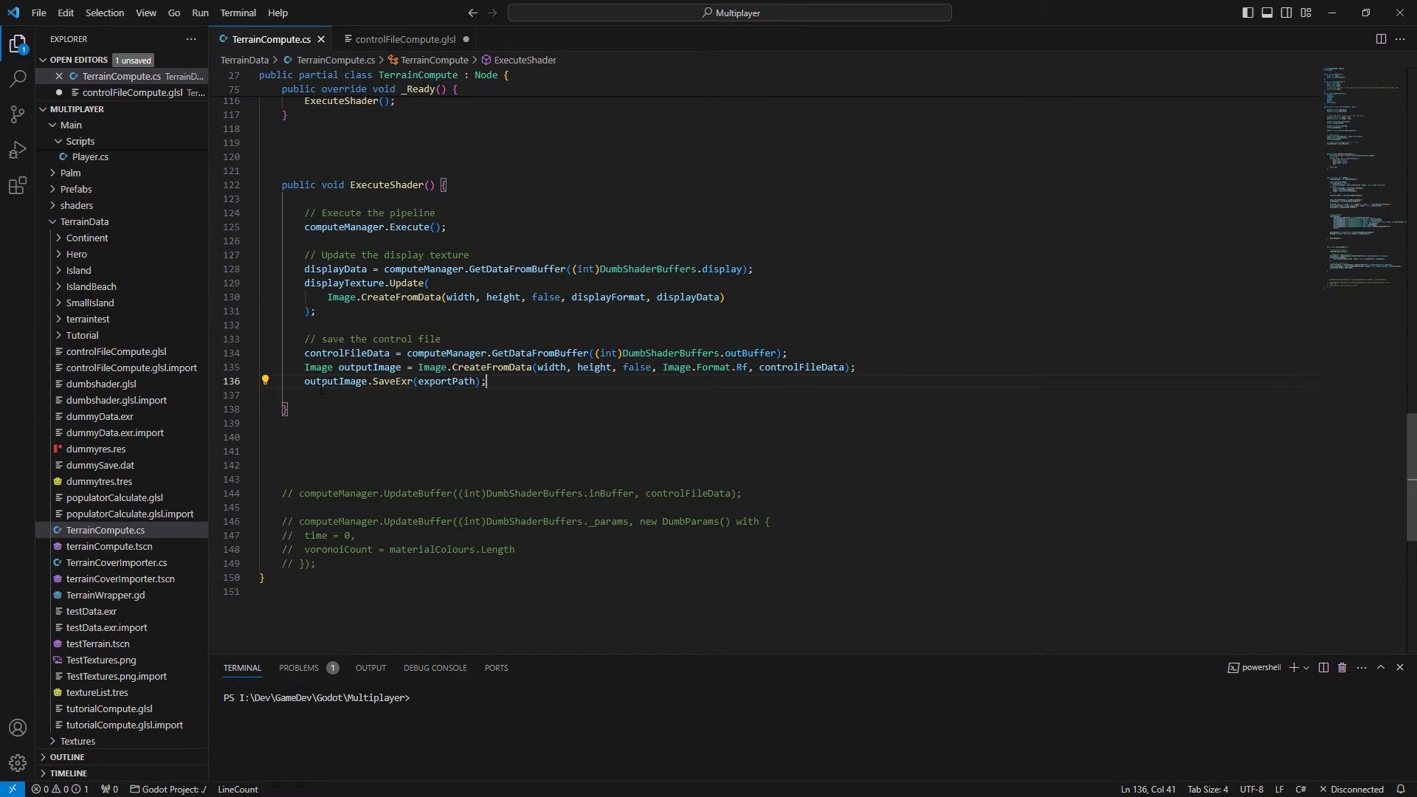
Examine the SaveExr call, then review TerrainCompute.cs from its structs and exported fields through the ComputeManager declaration, GetMaterialDataBuffer and _Ready
left_click_drag(321, 385, 561, 385)
left_click(567, 384)
scroll(1026, 405, "up", 20)
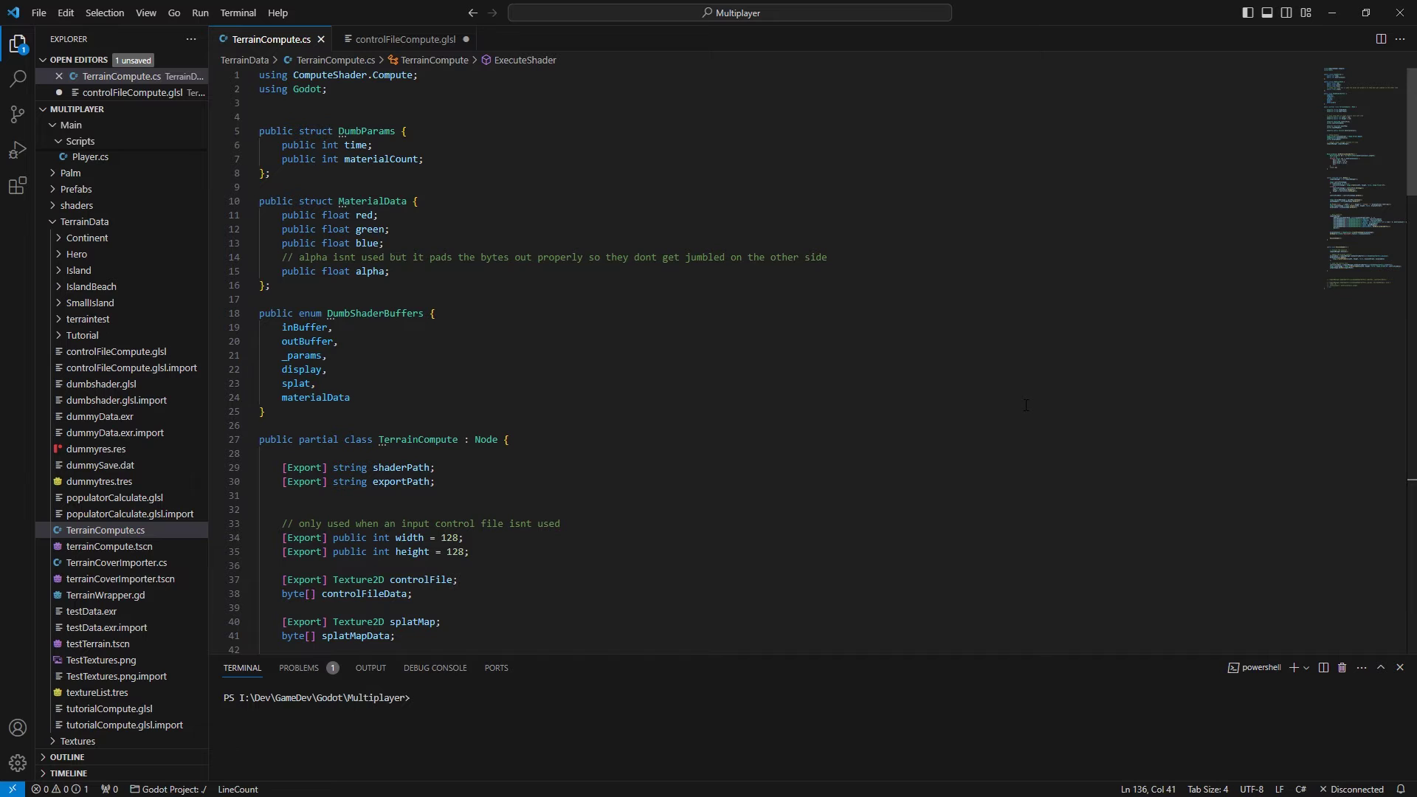
scroll(1026, 406, "down", 12)
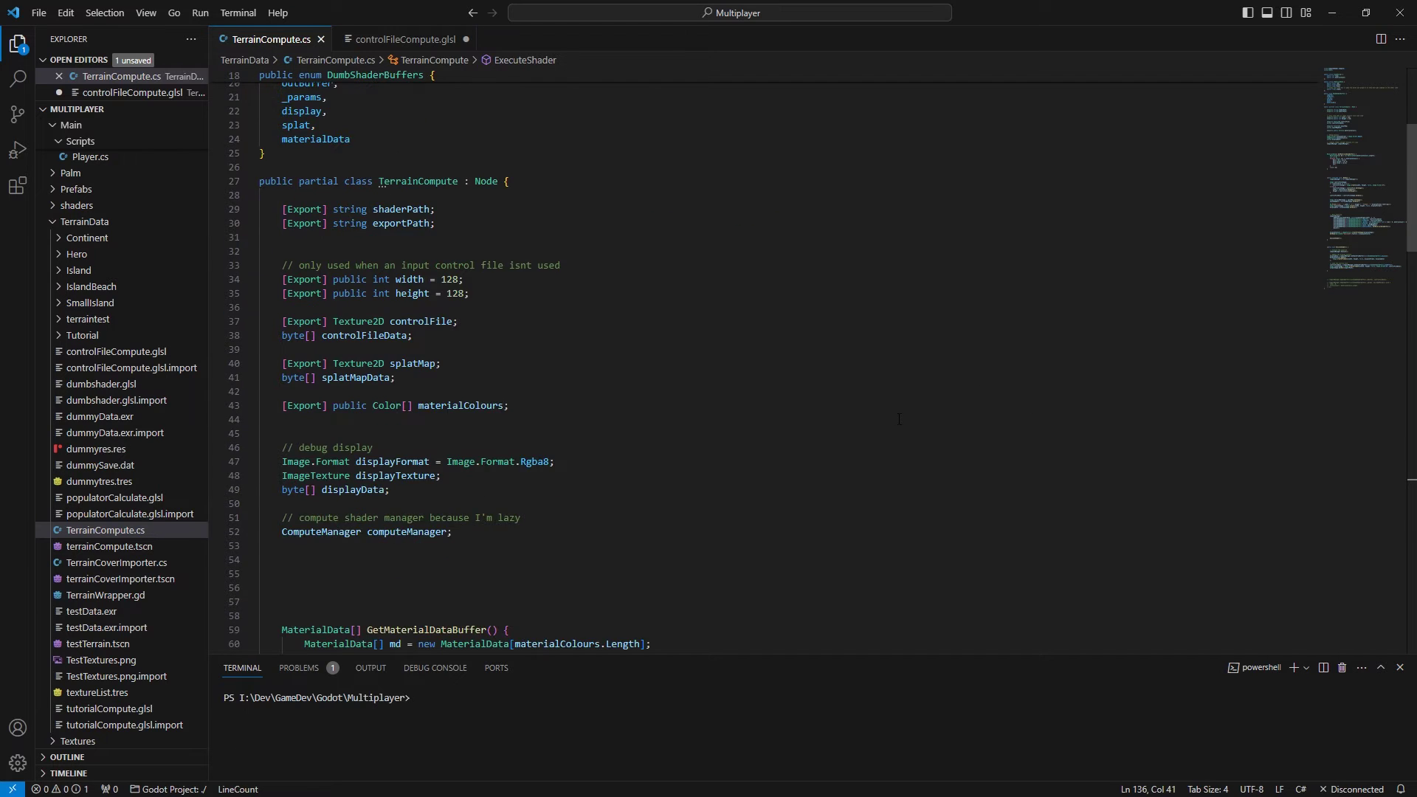
scroll(899, 419, "down", 4)
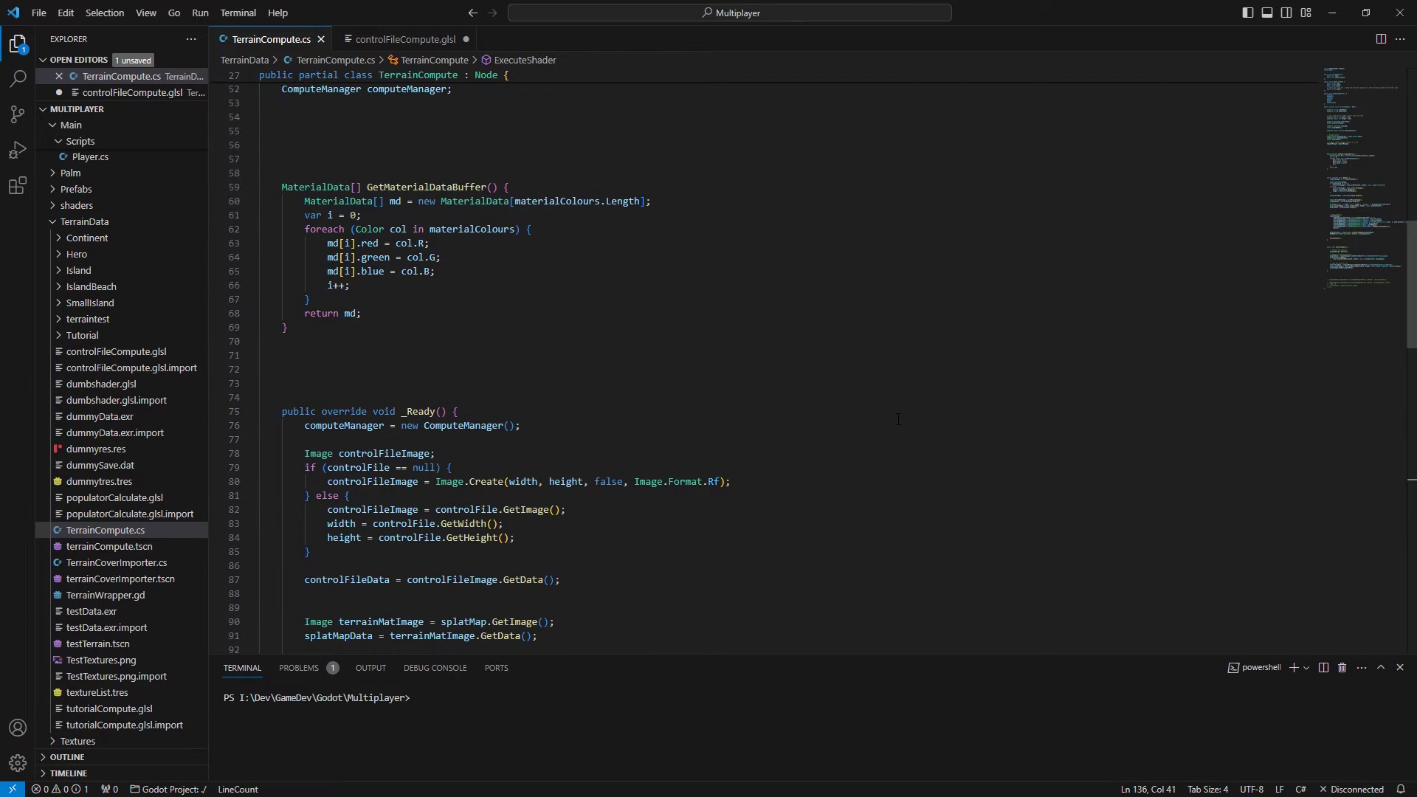
scroll(883, 429, "up", 5)
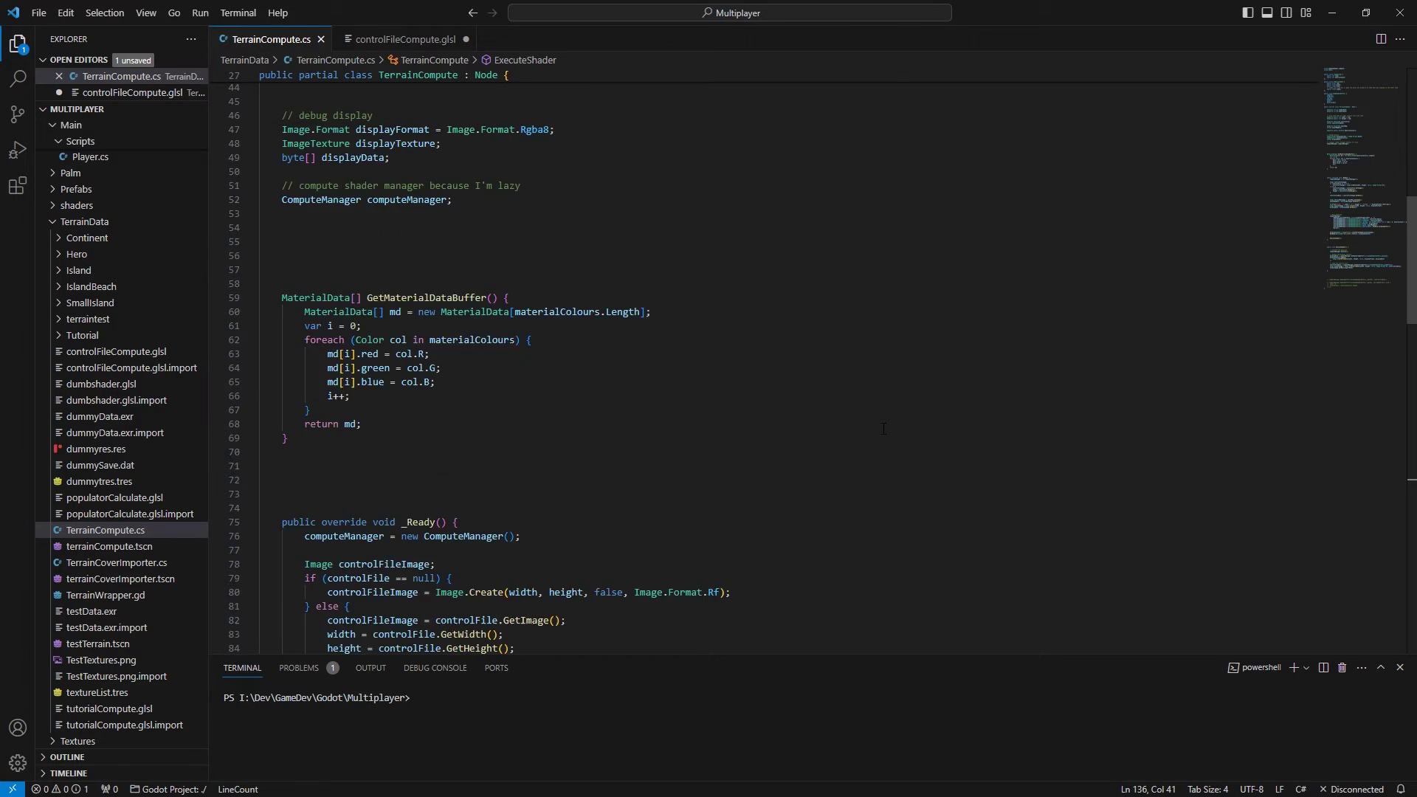
double_click(323, 313)
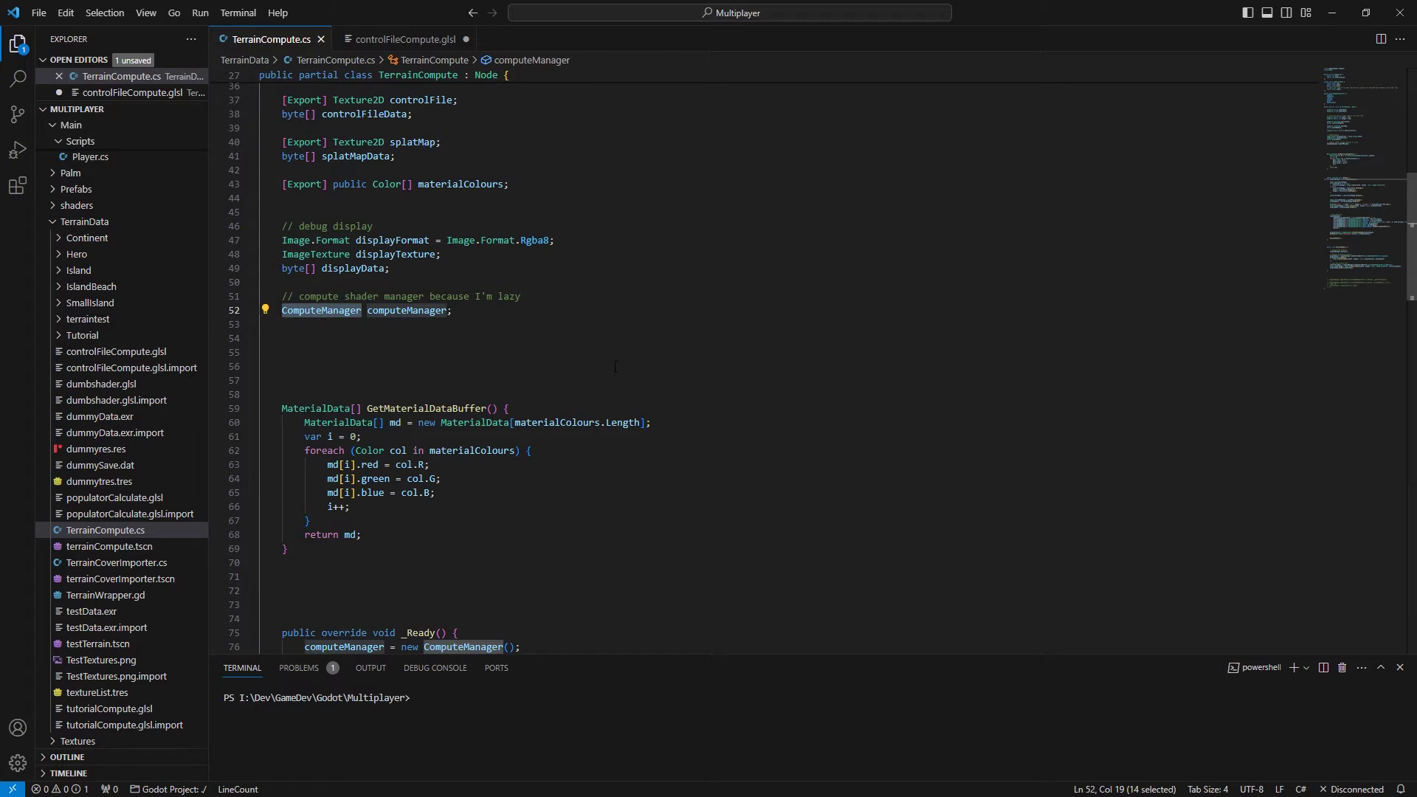
scroll(615, 367, "down", 1)
left_click(615, 315)
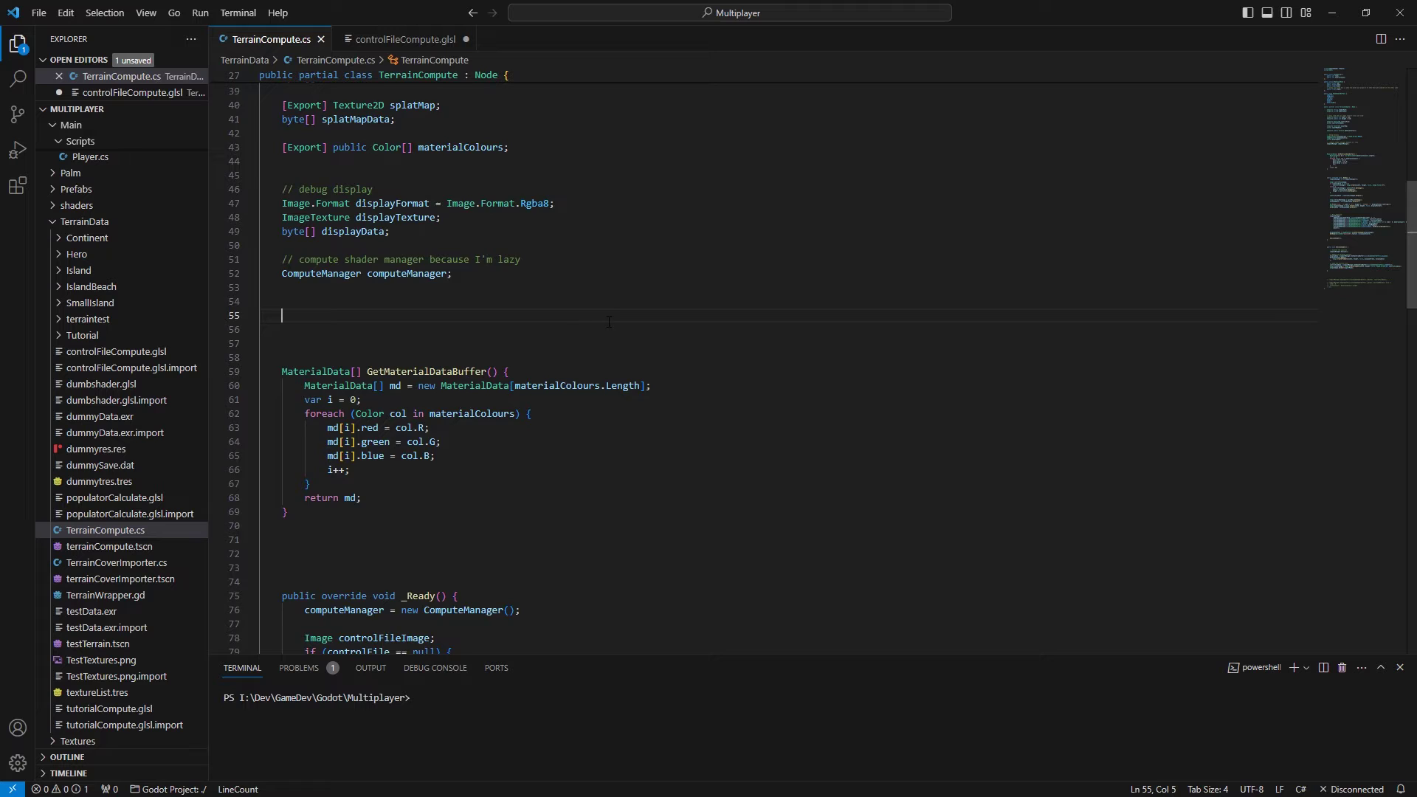
scroll(750, 406, "down", 9)
scroll(750, 406, "down", 5)
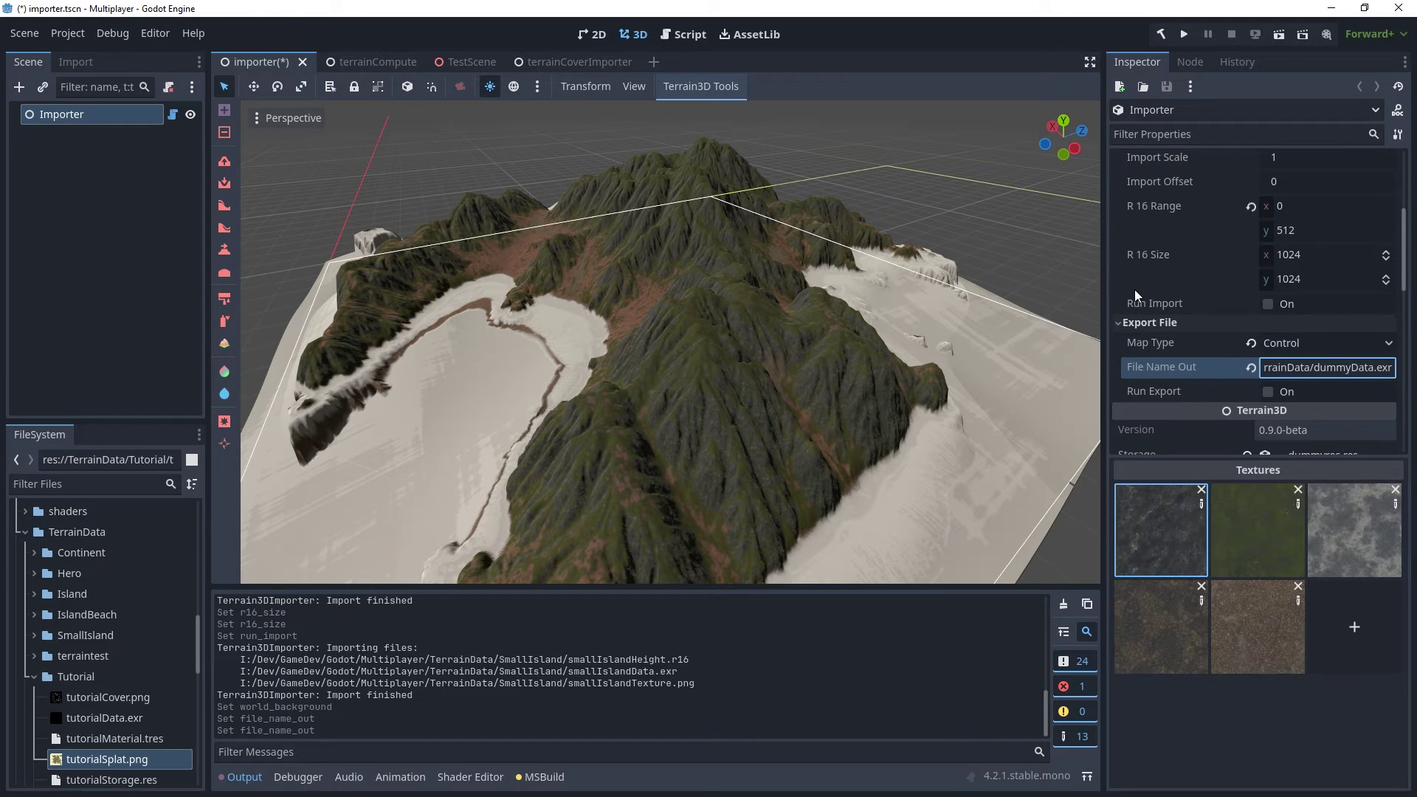
In Godot's importer scene, paint a large patch of the dark rock texture over the flat sand in the bay with a 50 m brush
scroll(1137, 295, "down", 2)
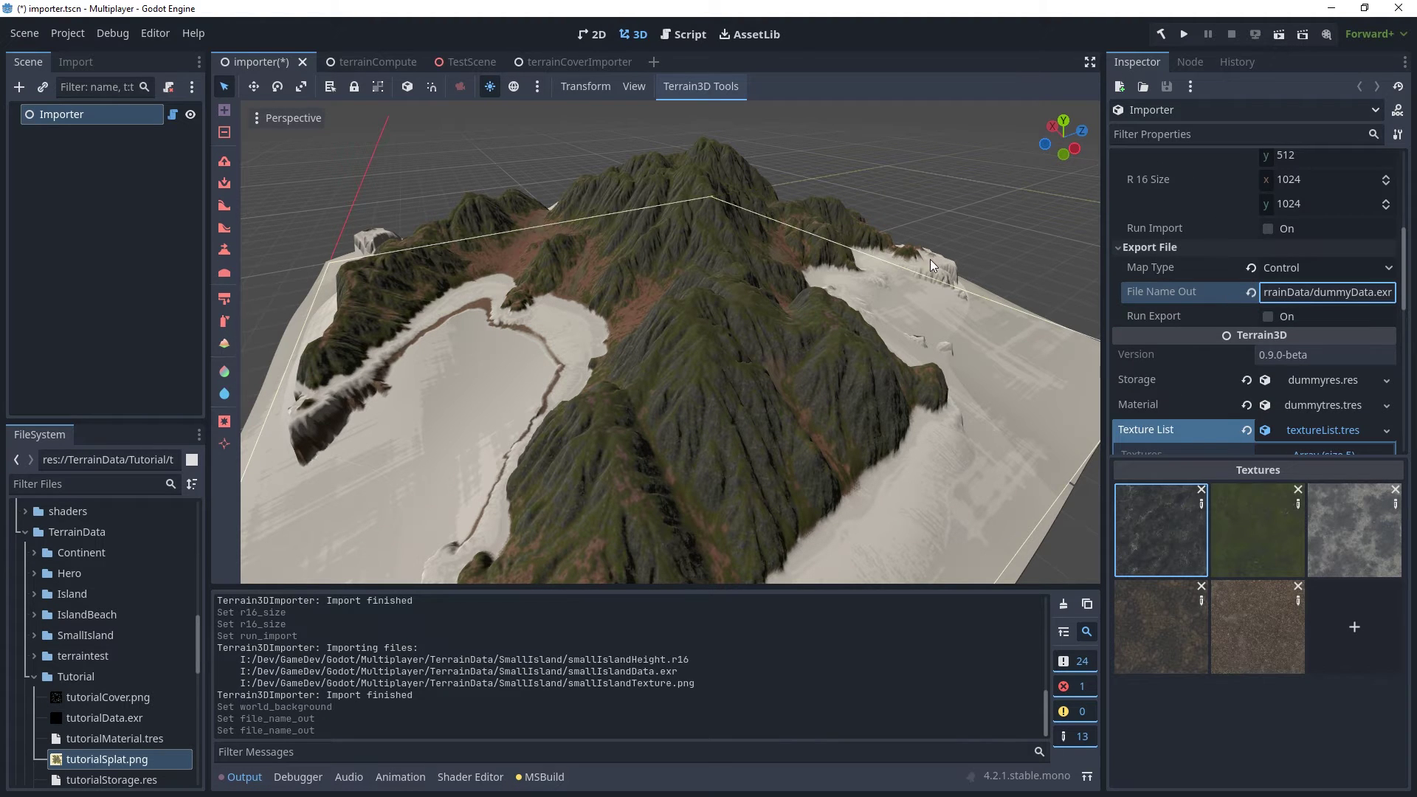
middle_click_drag(931, 266, 765, 253)
middle_click_drag(642, 321, 677, 303, "shift")
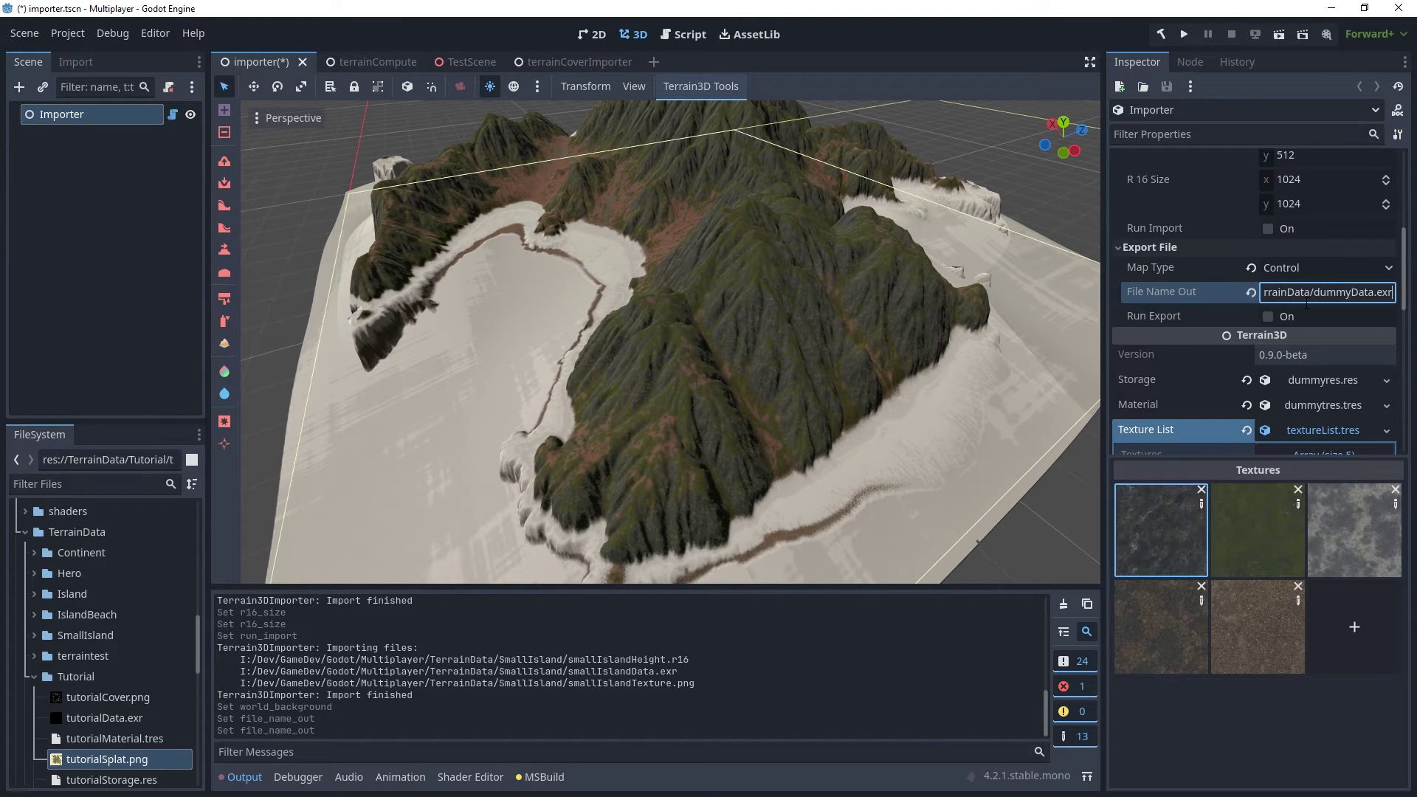
middle_click_drag(386, 177, 392, 168)
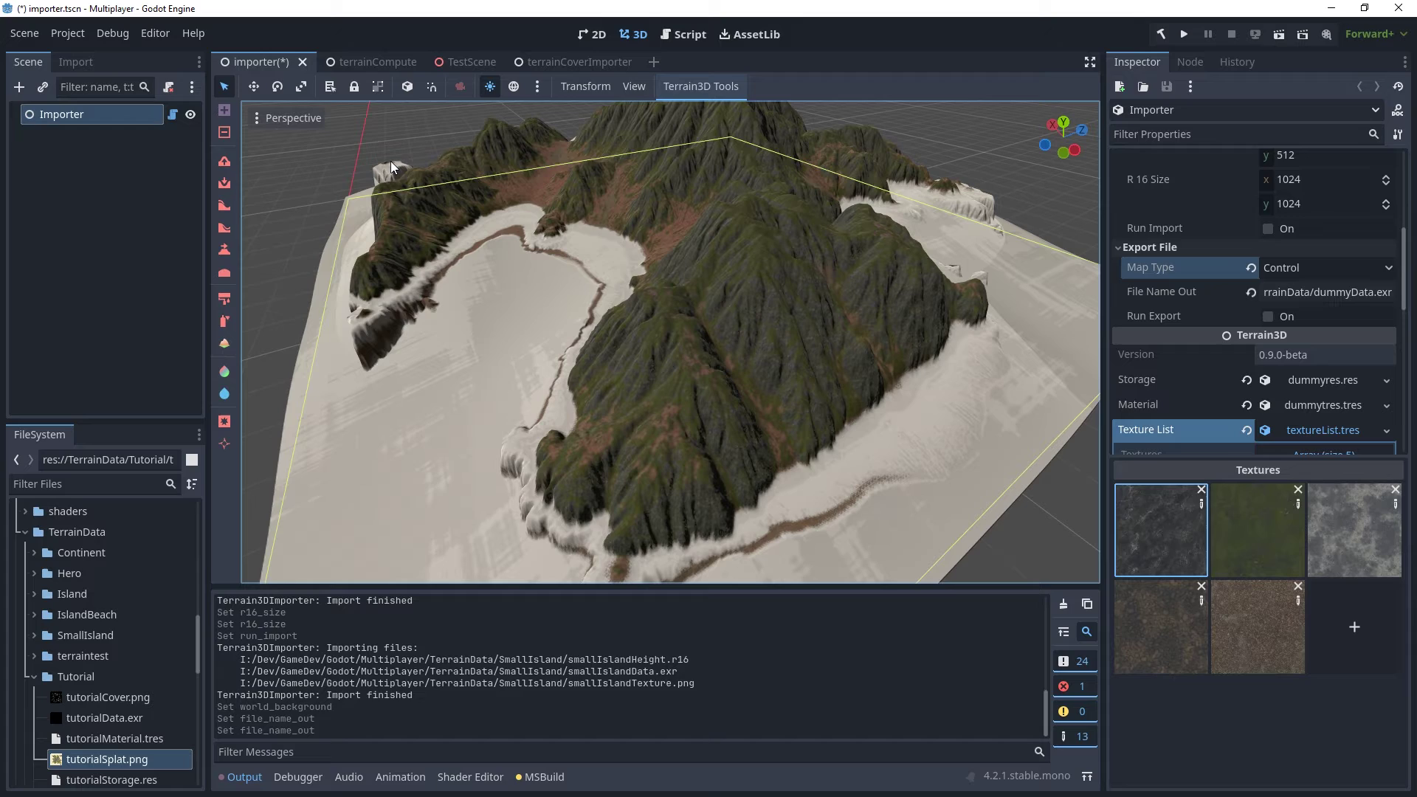
left_click(229, 165)
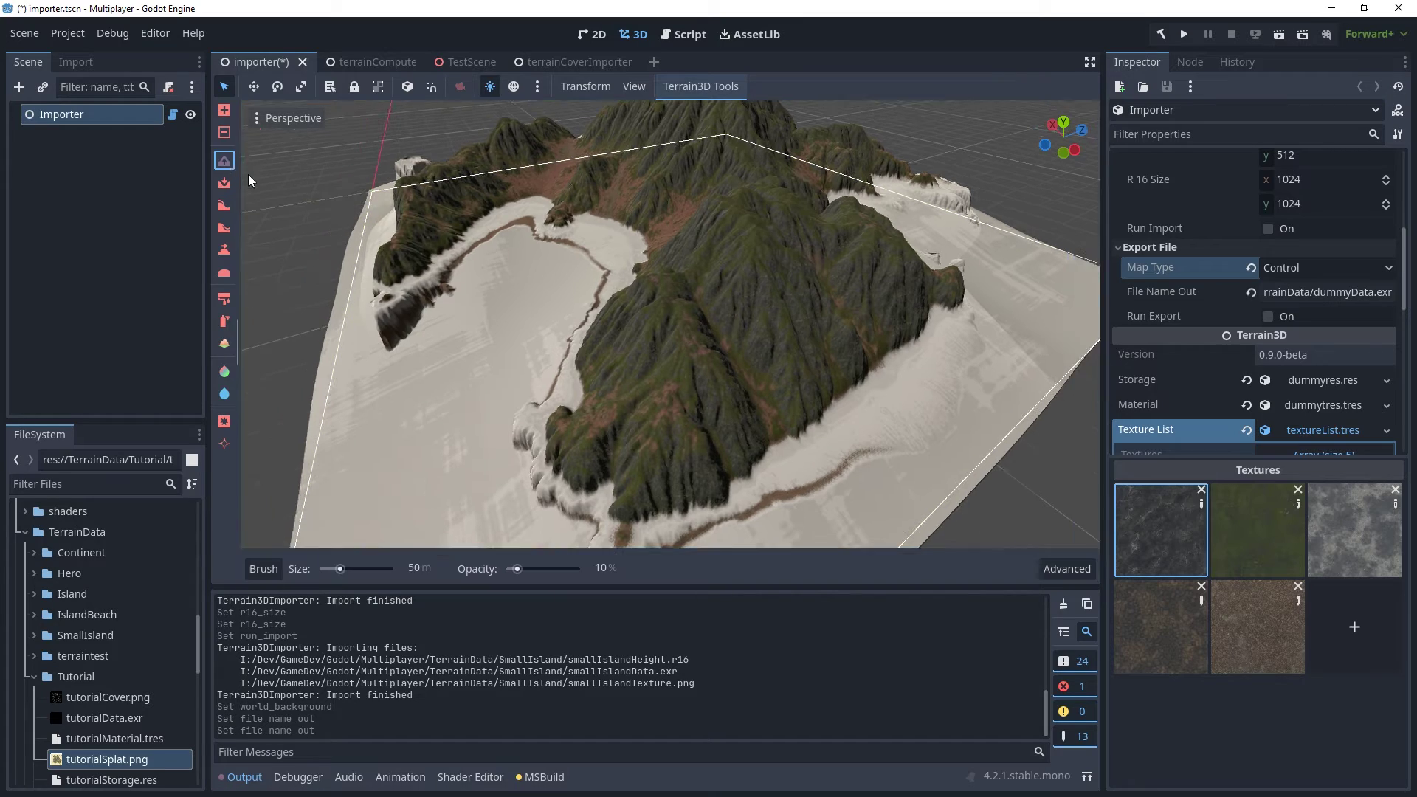
mouse_move(369, 212)
middle_mouse_down()
mouse_move(643, 361)
mouse_move(756, 389)
mouse_move(781, 355)
mouse_move(775, 272)
middle_mouse_up()
scroll(644, 362, "up", 6)
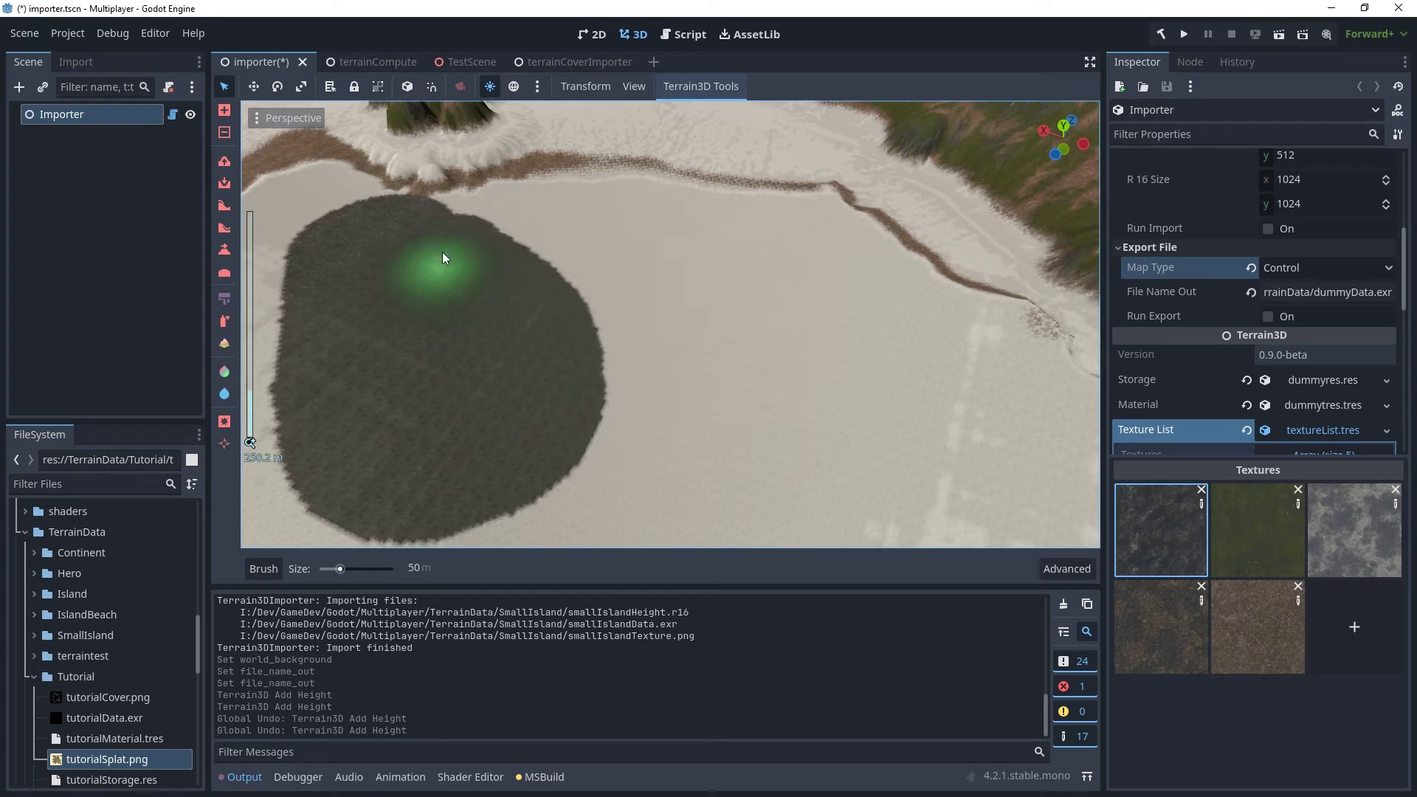
scroll(490, 452, "up", 3)
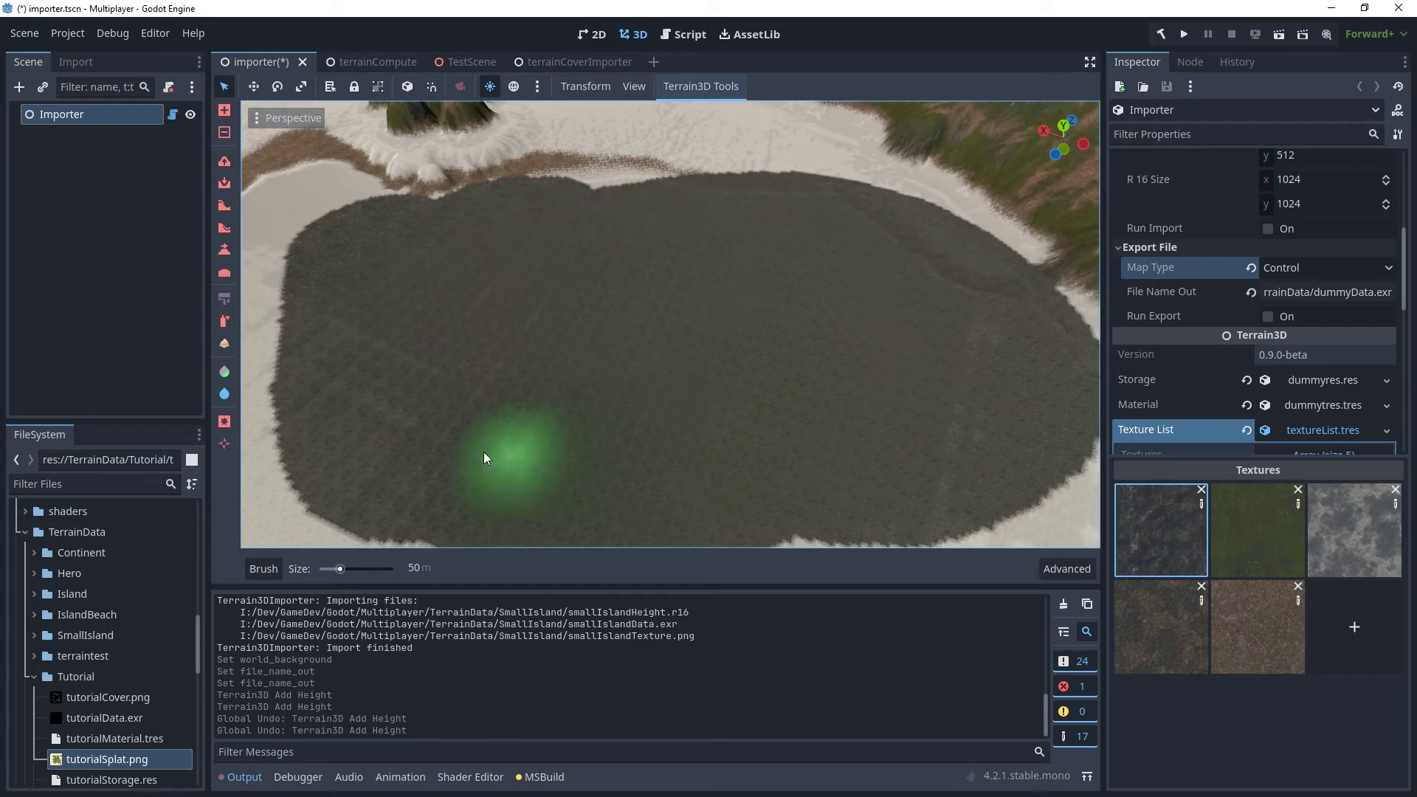
Reduce the brush size and paint a smiley face with the green grass texture on the dark patch
left_click_drag(341, 570, 329, 572)
left_click_drag(384, 244, 403, 312)
left_click_drag(435, 235, 453, 299)
left_click_drag(355, 341, 522, 317)
Paint the word "test" beside the smiley with the light grey third texture and a small brush of about 7 m
left_click(1354, 531)
left_click_drag(328, 569, 326, 569)
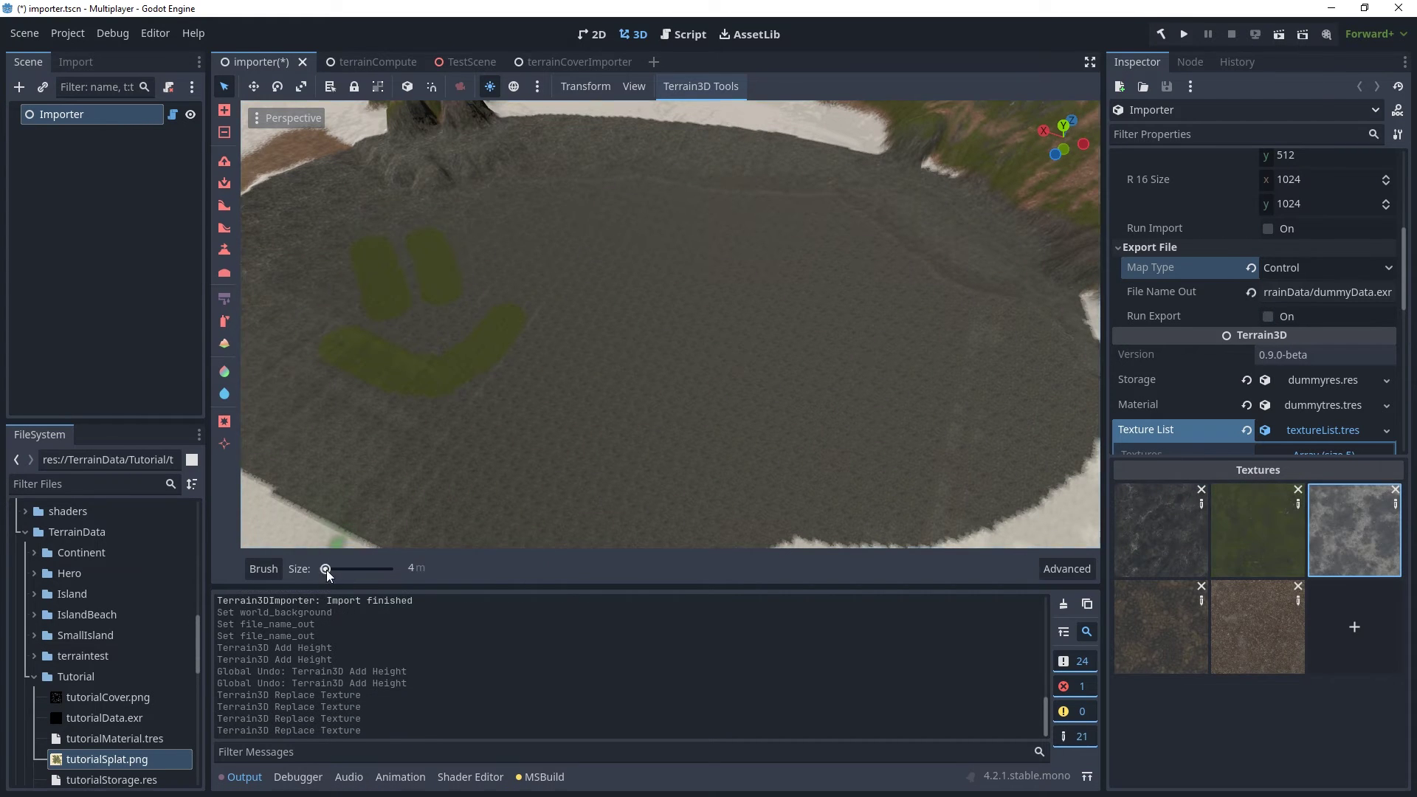
left_click_drag(634, 231, 629, 359)
left_click_drag(595, 285, 667, 283)
left_click_drag(701, 328, 749, 347)
scroll(726, 403, "down", 7)
middle_click_drag(726, 402, 686, 369)
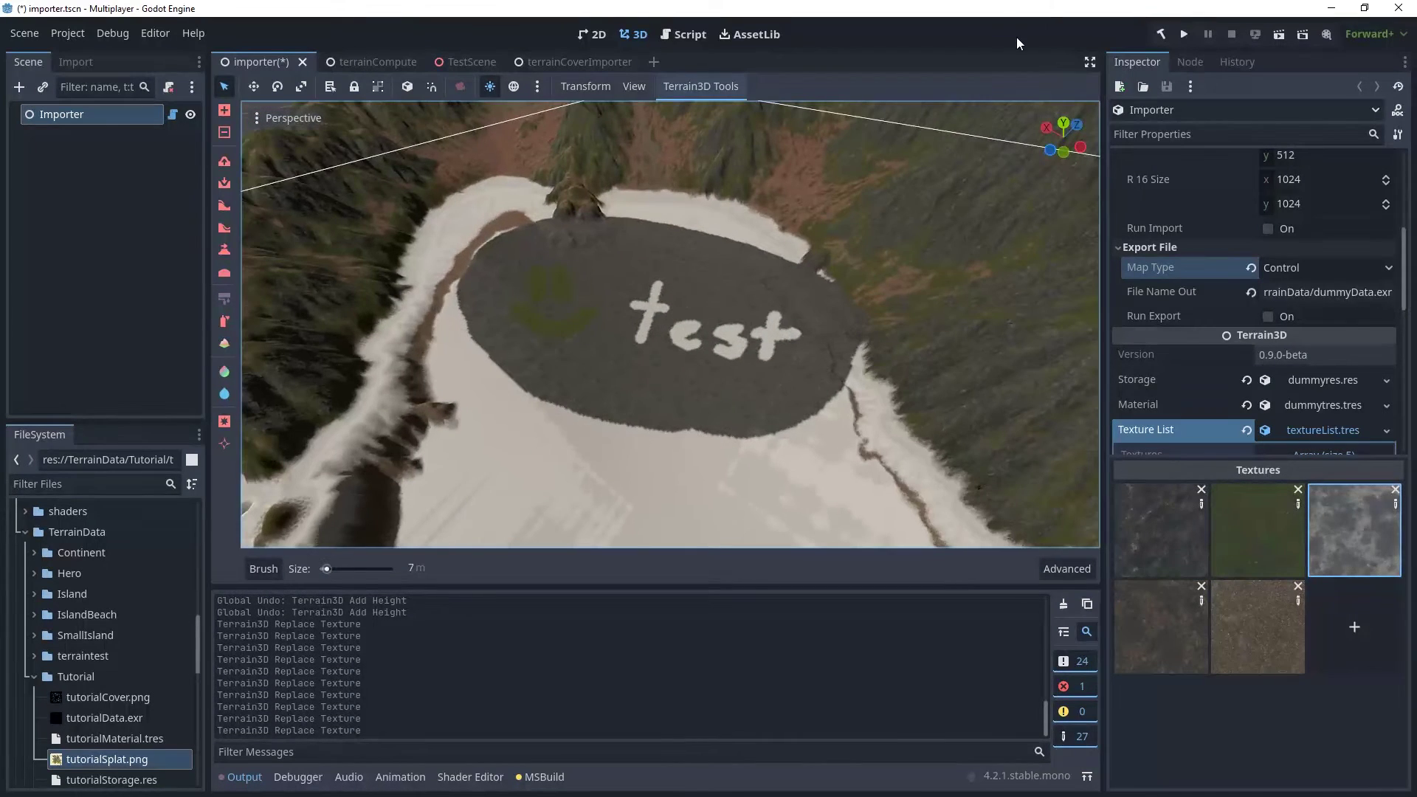
Export the painted terrain's Control map to TerrainData/dummyData.exr
left_click(1286, 295)
left_click(1269, 316)
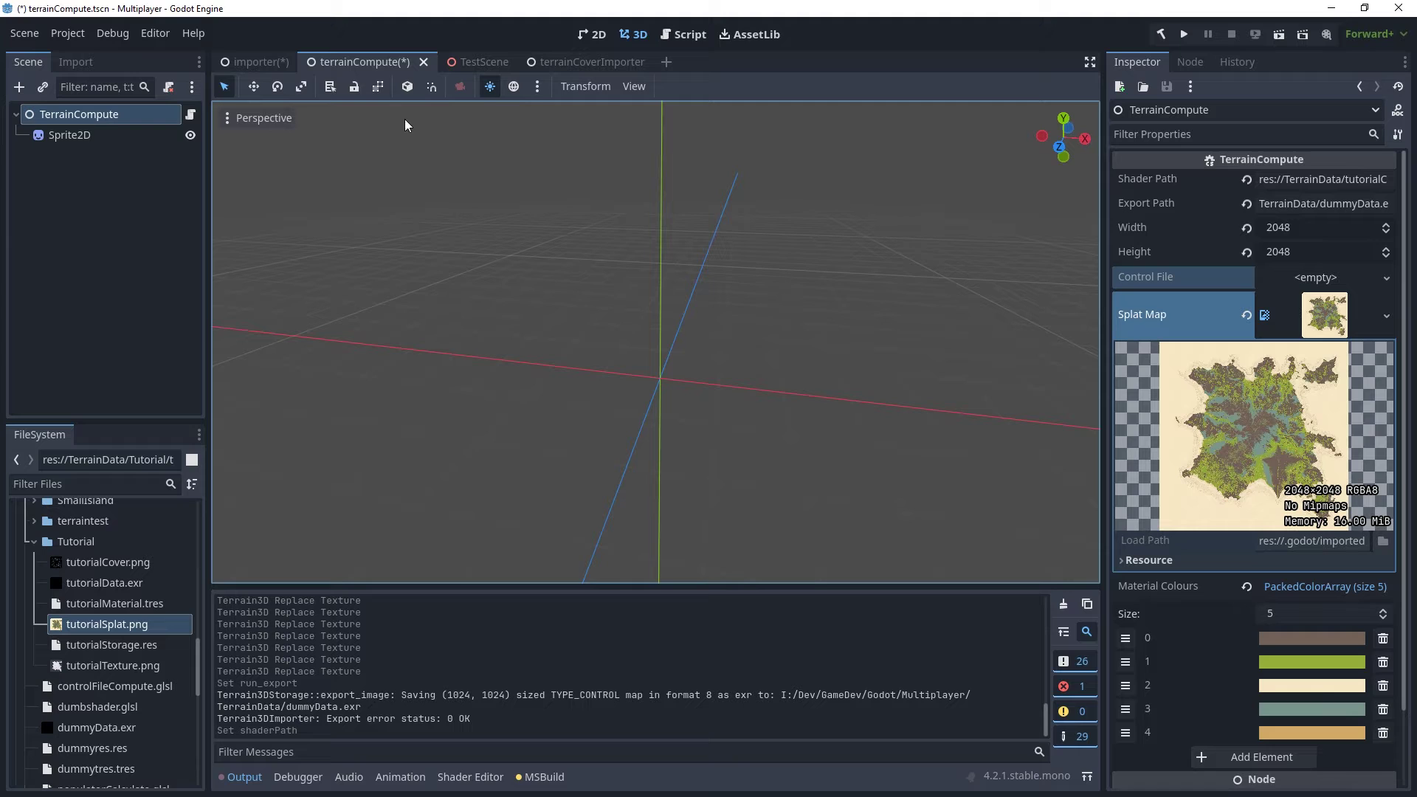
In the terrainCompute scene, load the exported control map from the TerrainData folder as the TerrainCompute node's Control File
left_click(258, 65)
left_click(358, 62)
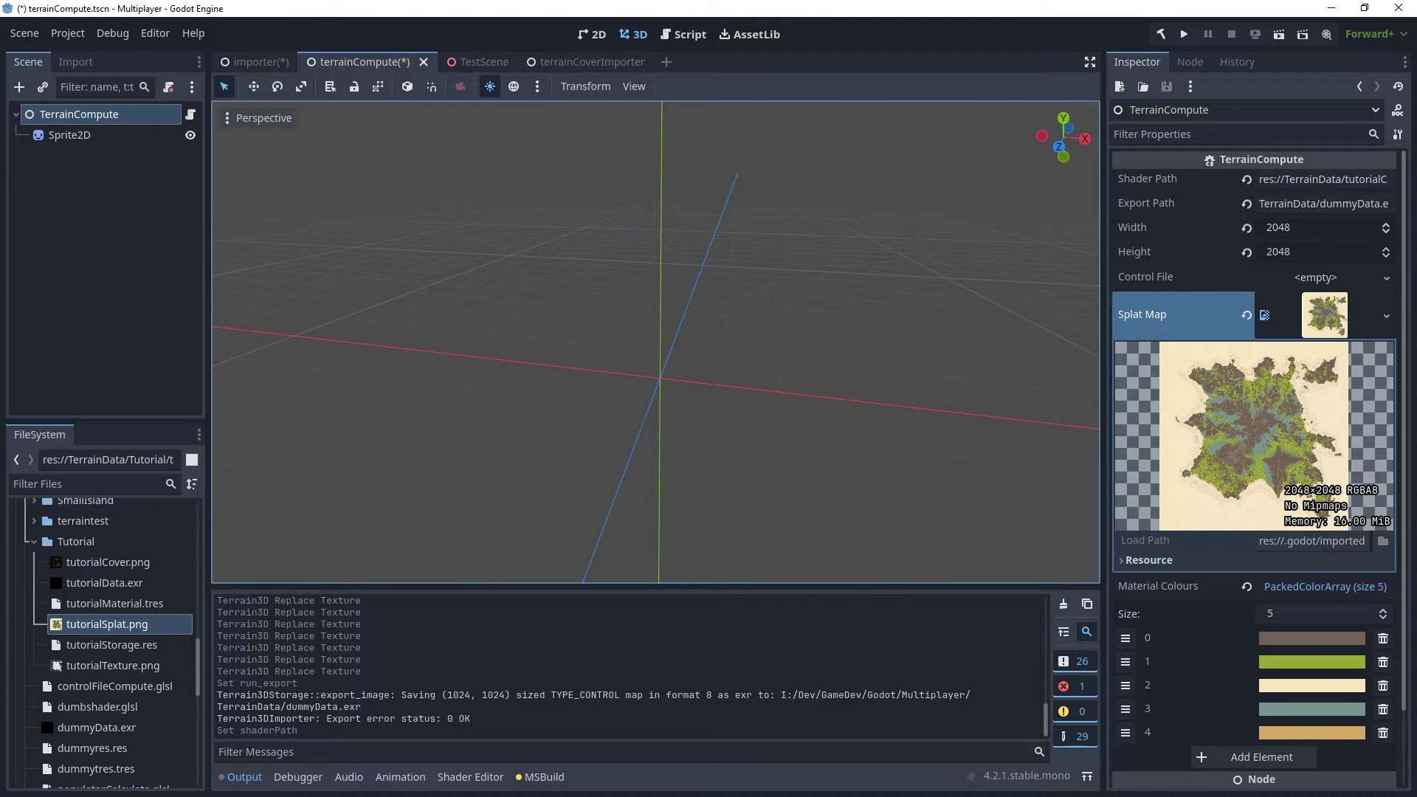
left_click(1386, 278)
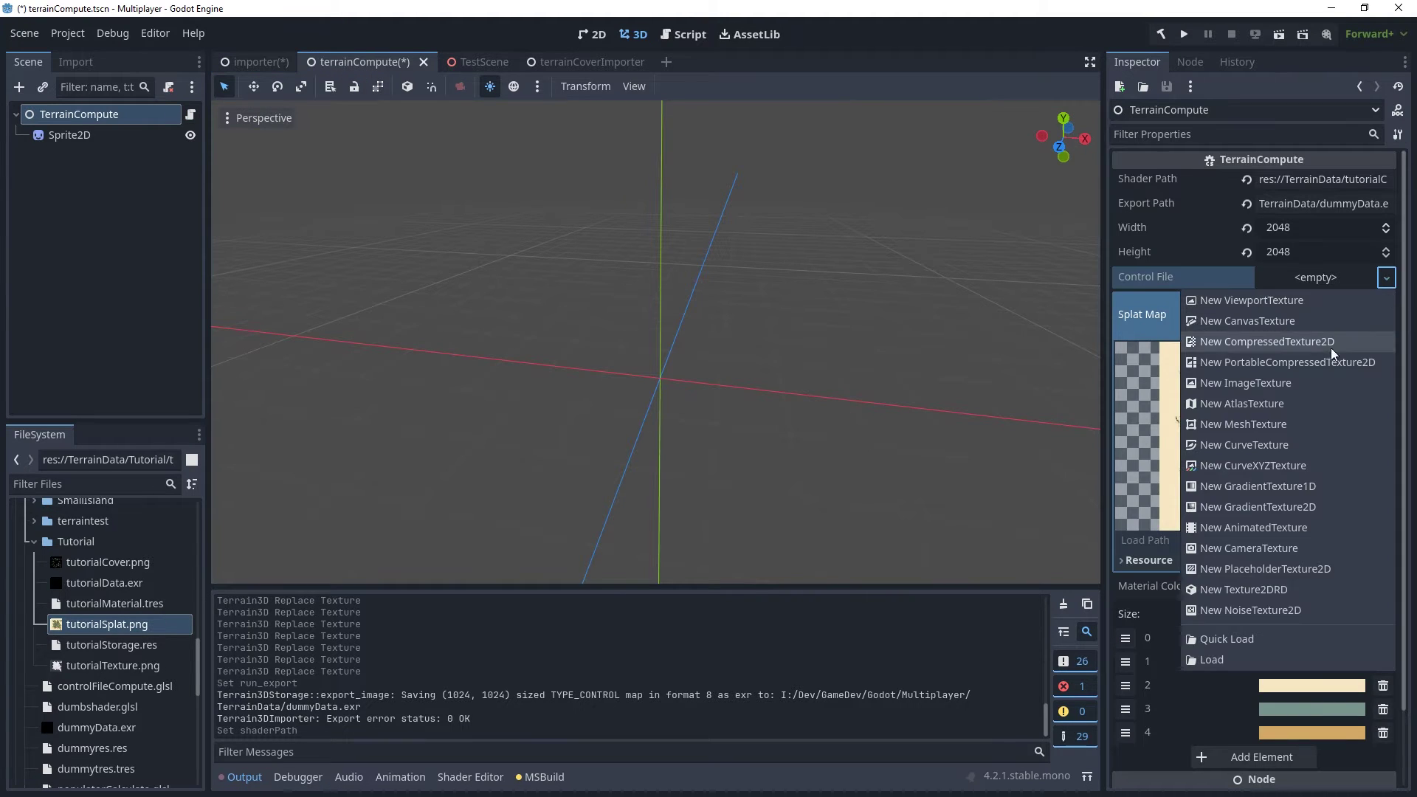
left_click(1234, 664)
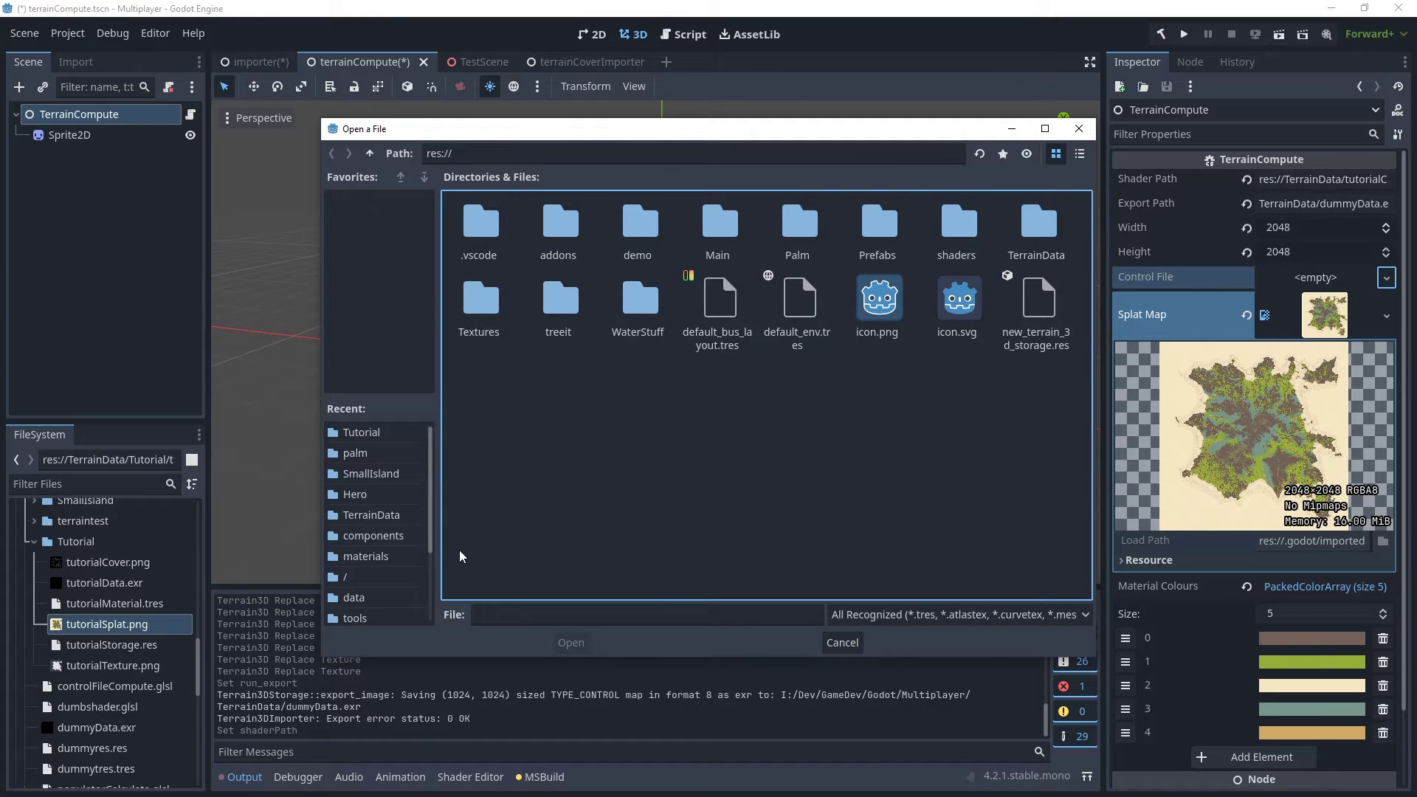
double_click(1032, 235)
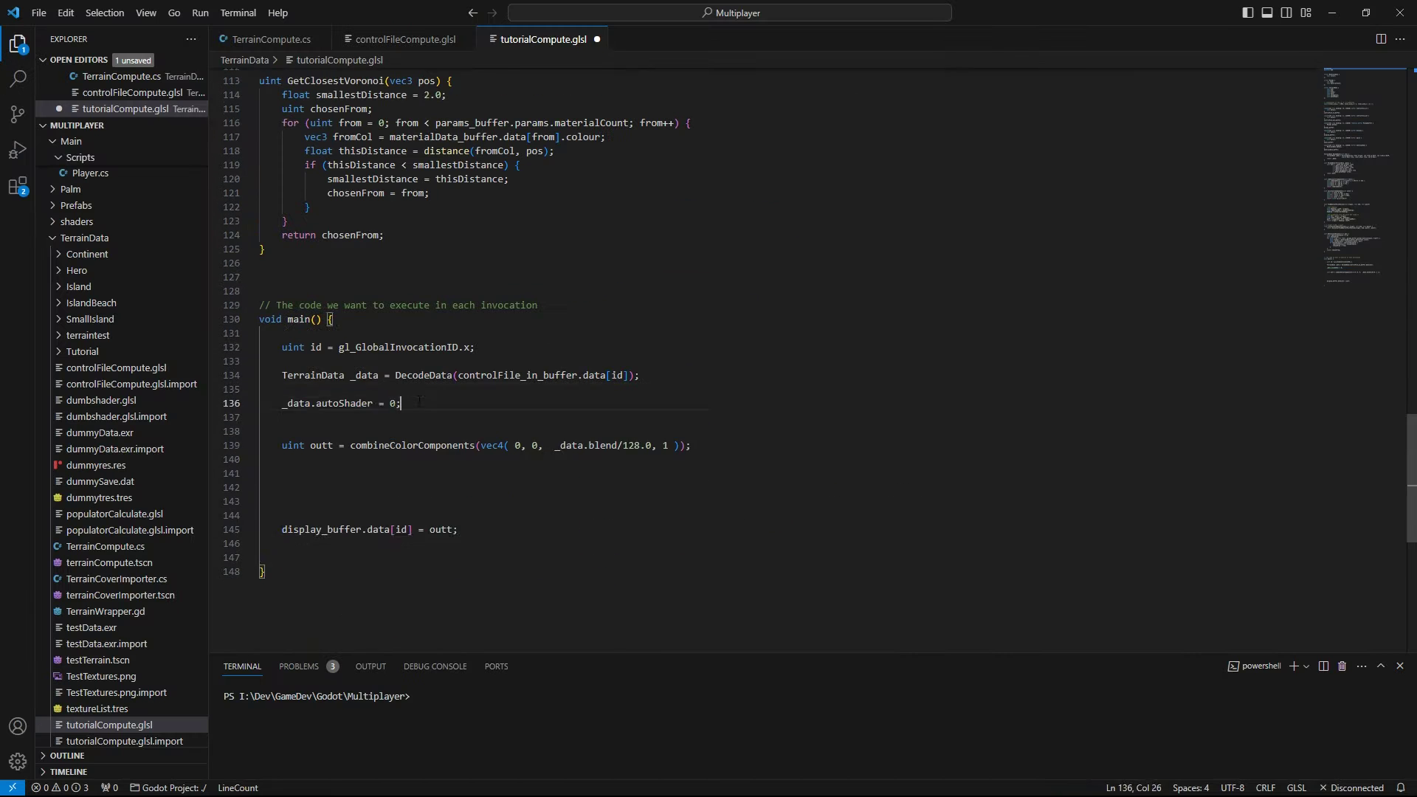
In VS Code, undo the recent autoShader and blend edits in main() of tutorialCompute.glsl
key("ctrl+z")
key("ctrl+z")
key("ctrl+z")
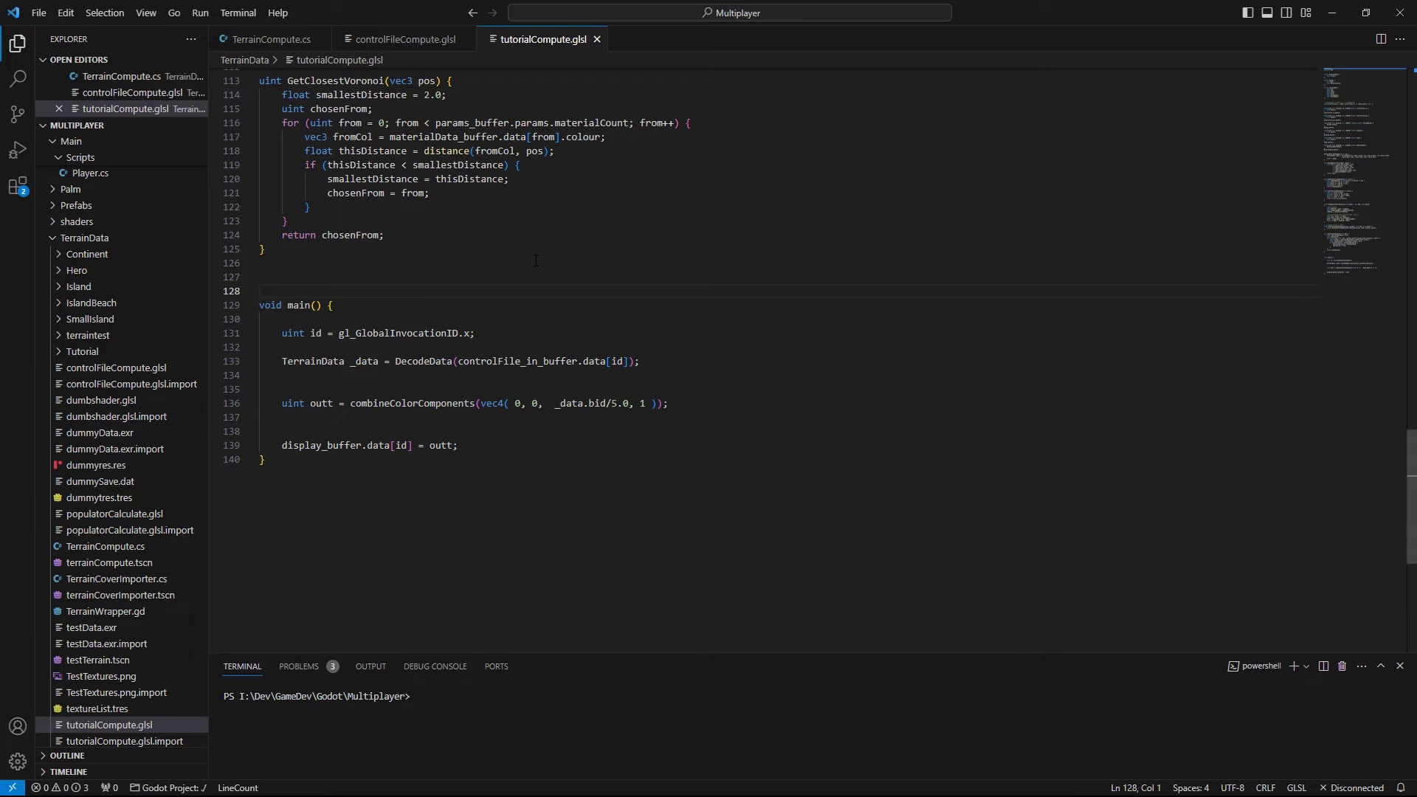
Examine how main() gets the invocation id, decodes the control data, turns _data.bid/5.0 into a blue value and writes it to display_buffer
left_click_drag(319, 337, 577, 366)
left_click(504, 337)
left_click(578, 365)
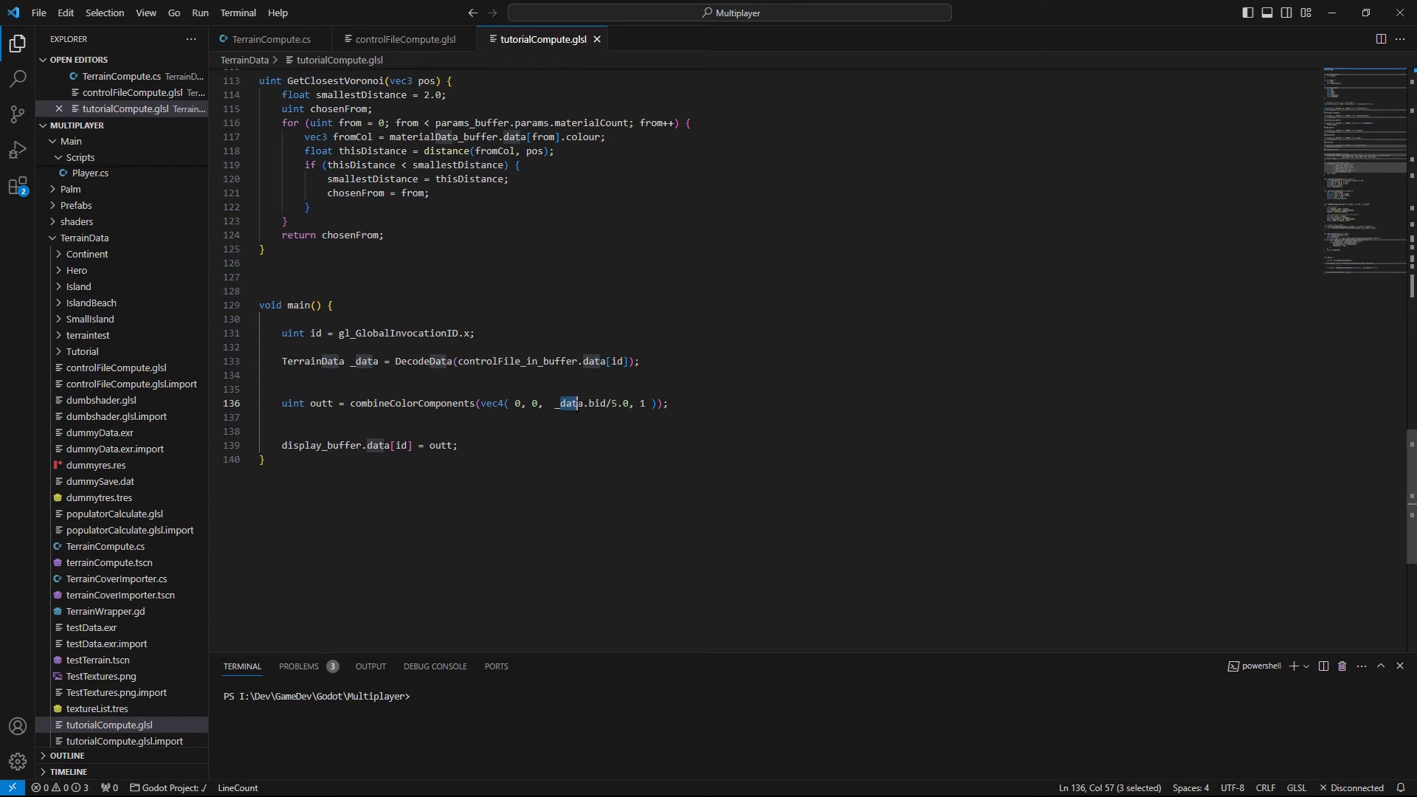
left_click_drag(560, 404, 607, 404)
left_click(606, 403)
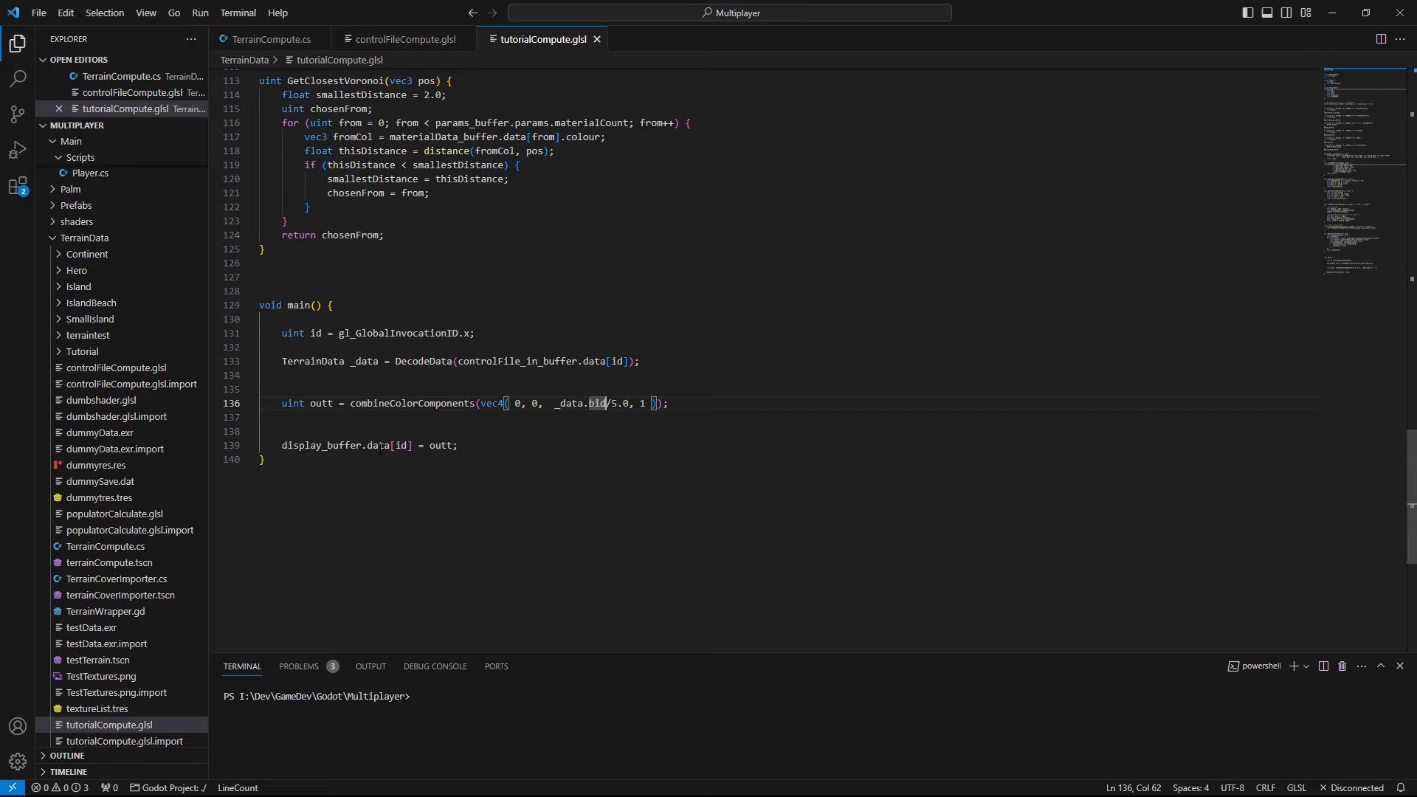
left_click_drag(363, 446, 461, 447)
left_click(461, 447)
key("Home")
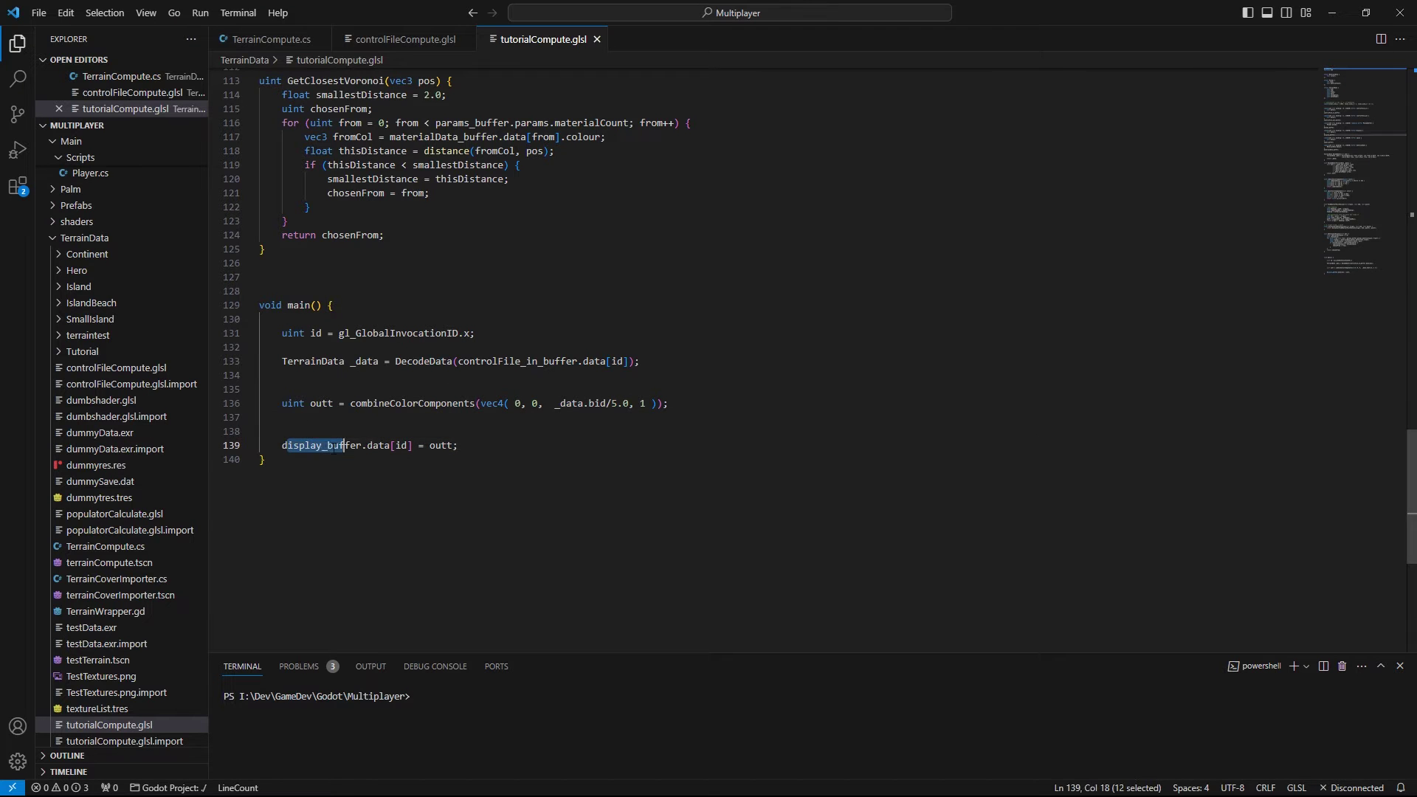
key("Up")
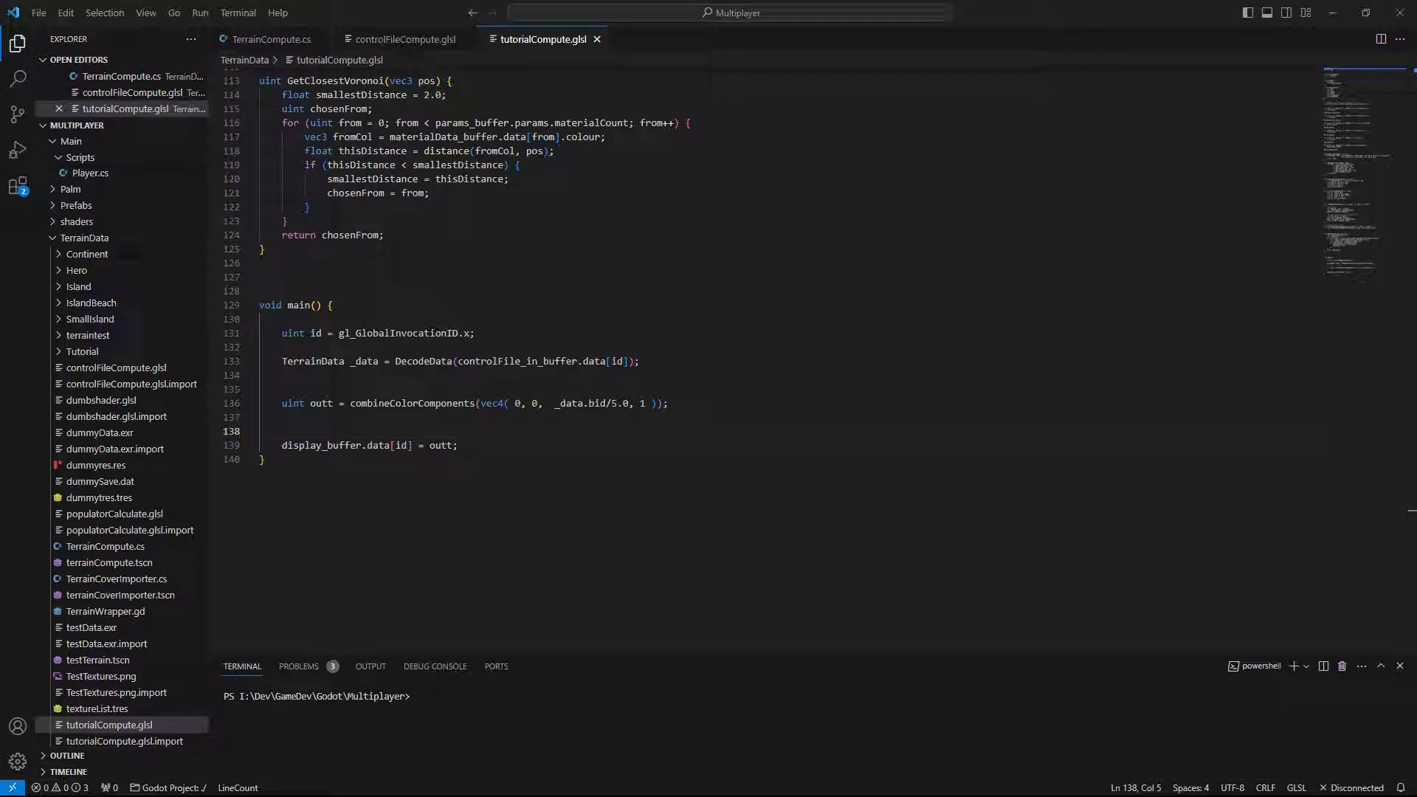
Switch to Godot, run the terrainCompute scene and override its game camera with the 2D editor view
key("alt+Tab")
left_click(1279, 35)
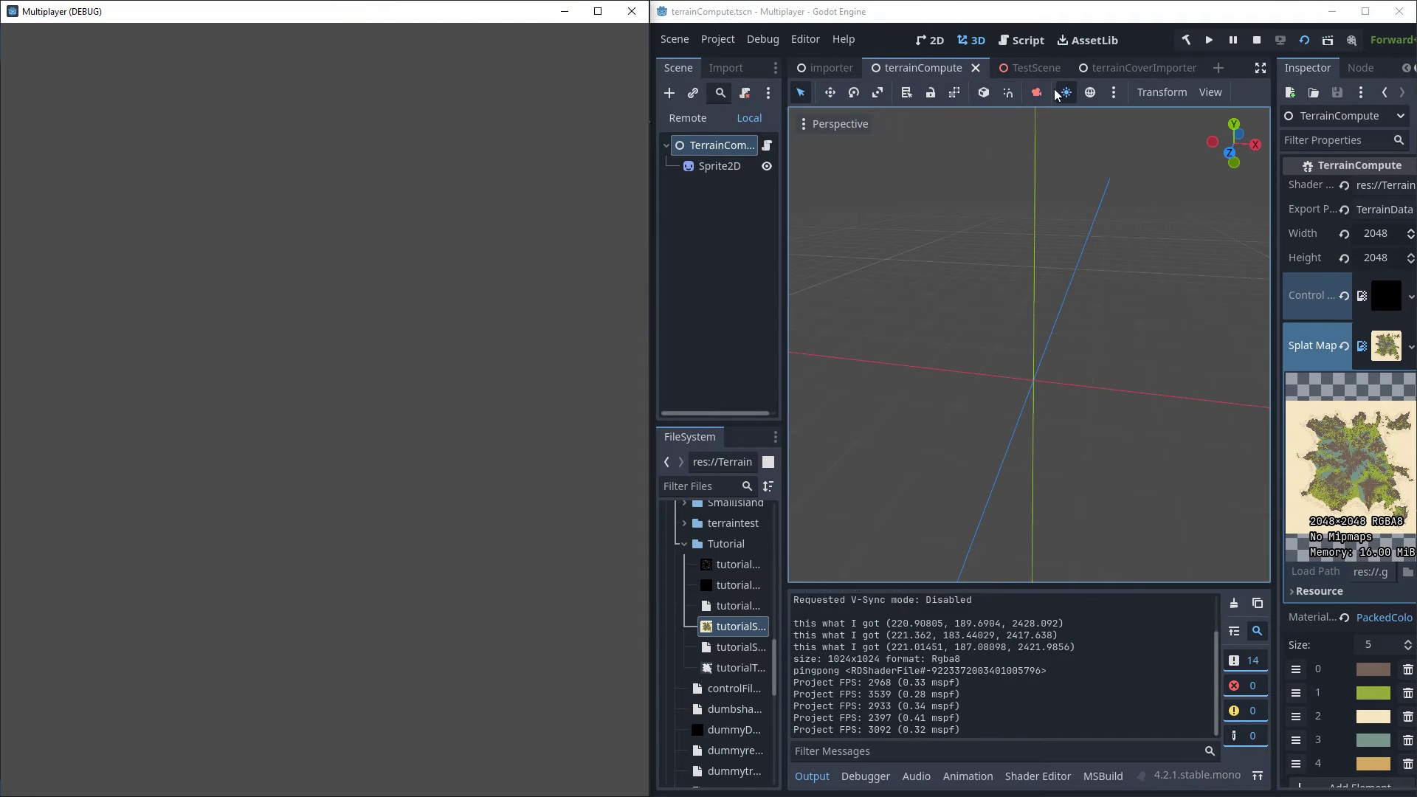
left_click(930, 40)
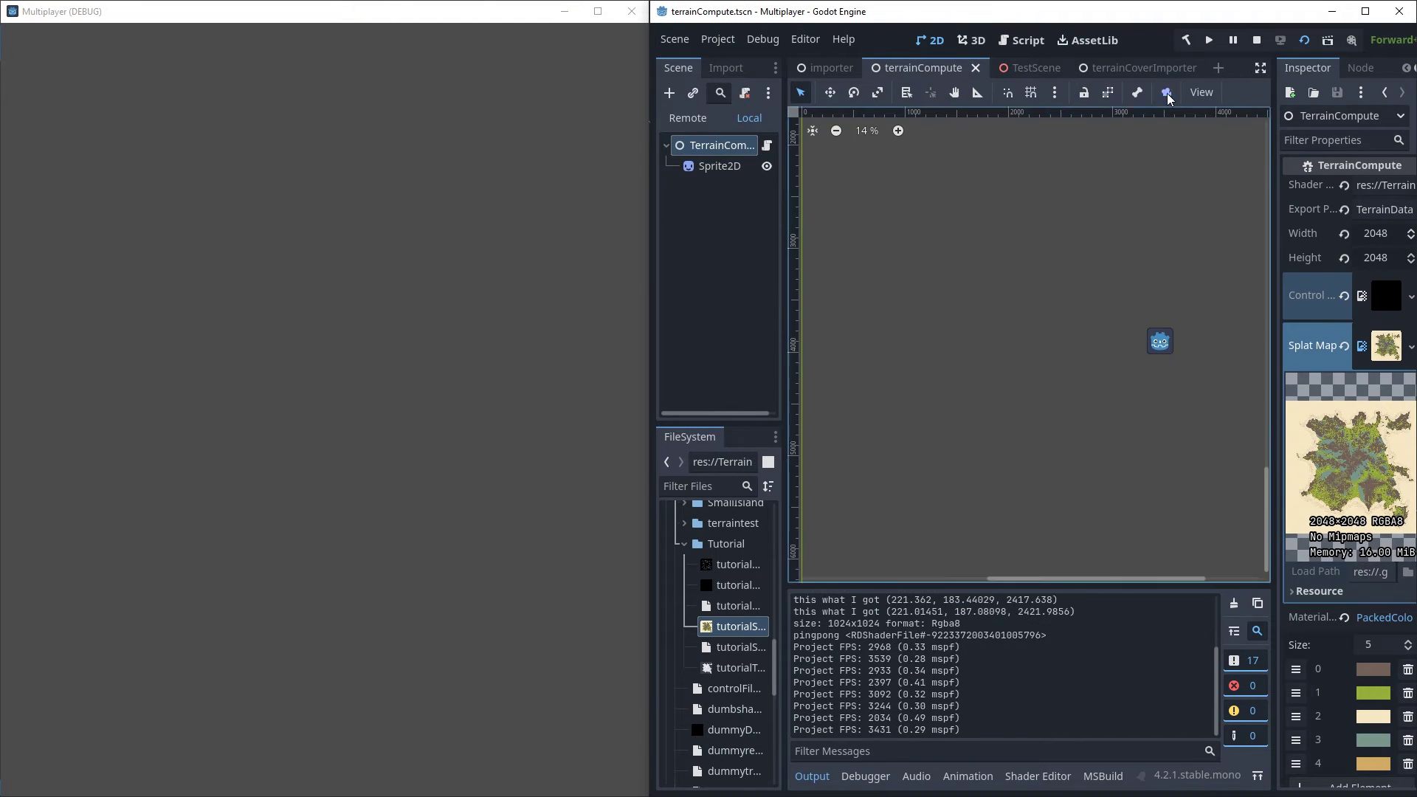
left_click(1167, 94)
Examine the painted smiley and "test" lettering in the running project's base texture display
scroll(1142, 361, "up", 20)
scroll(1152, 414, "down", 20)
scroll(1097, 439, "up", 20)
scroll(1130, 369, "up", 12)
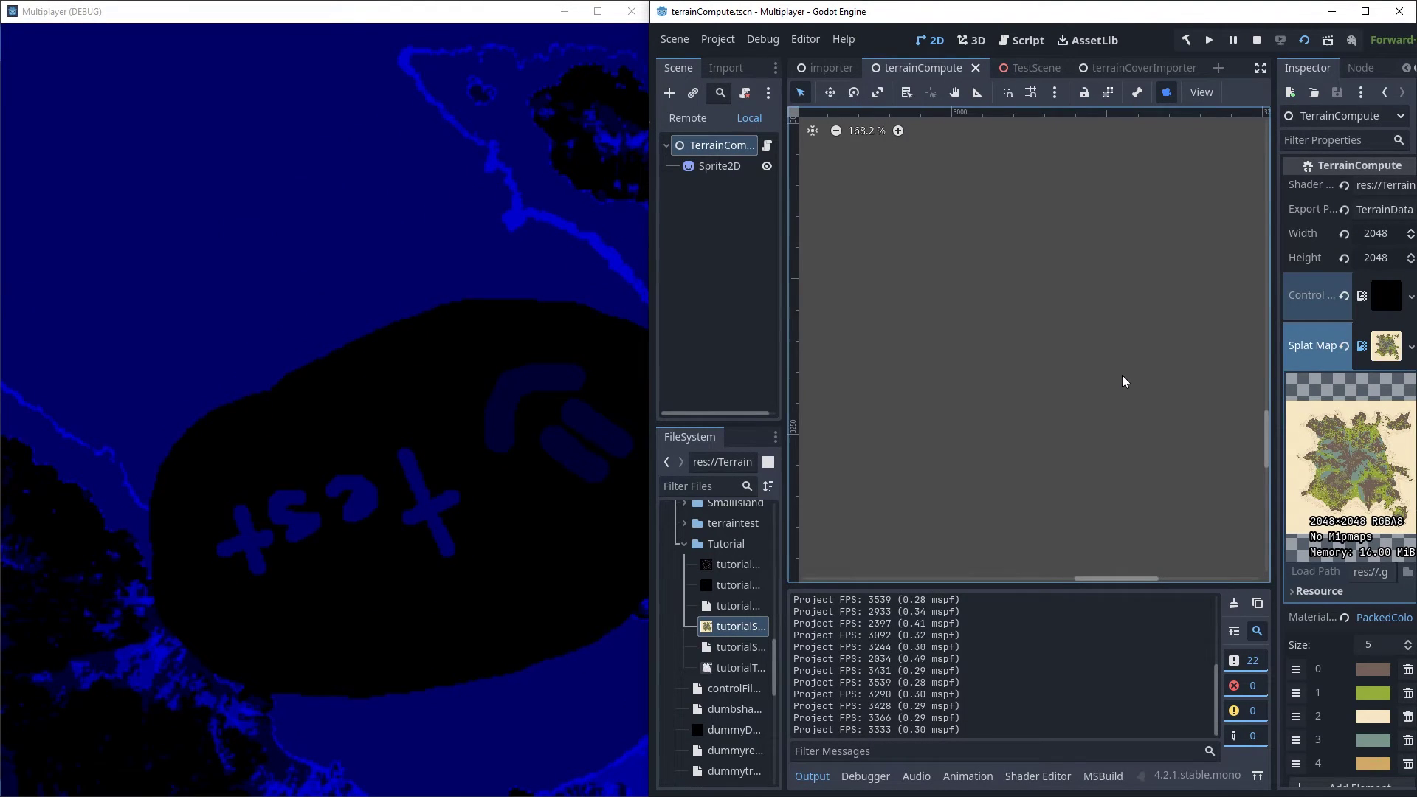
middle_click_drag(1122, 375, 1067, 333)
scroll(967, 343, "down", 13)
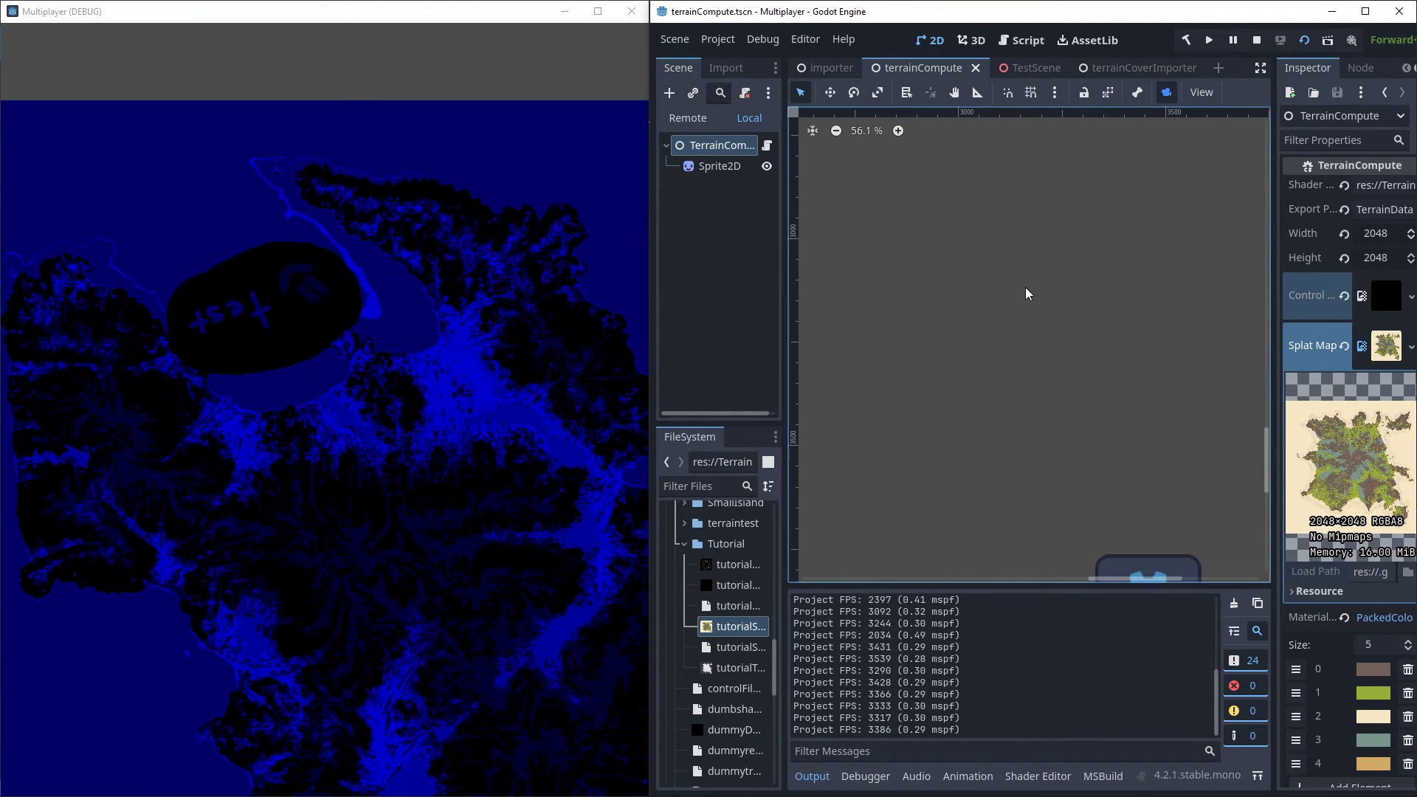
scroll(1049, 293, "down", 3)
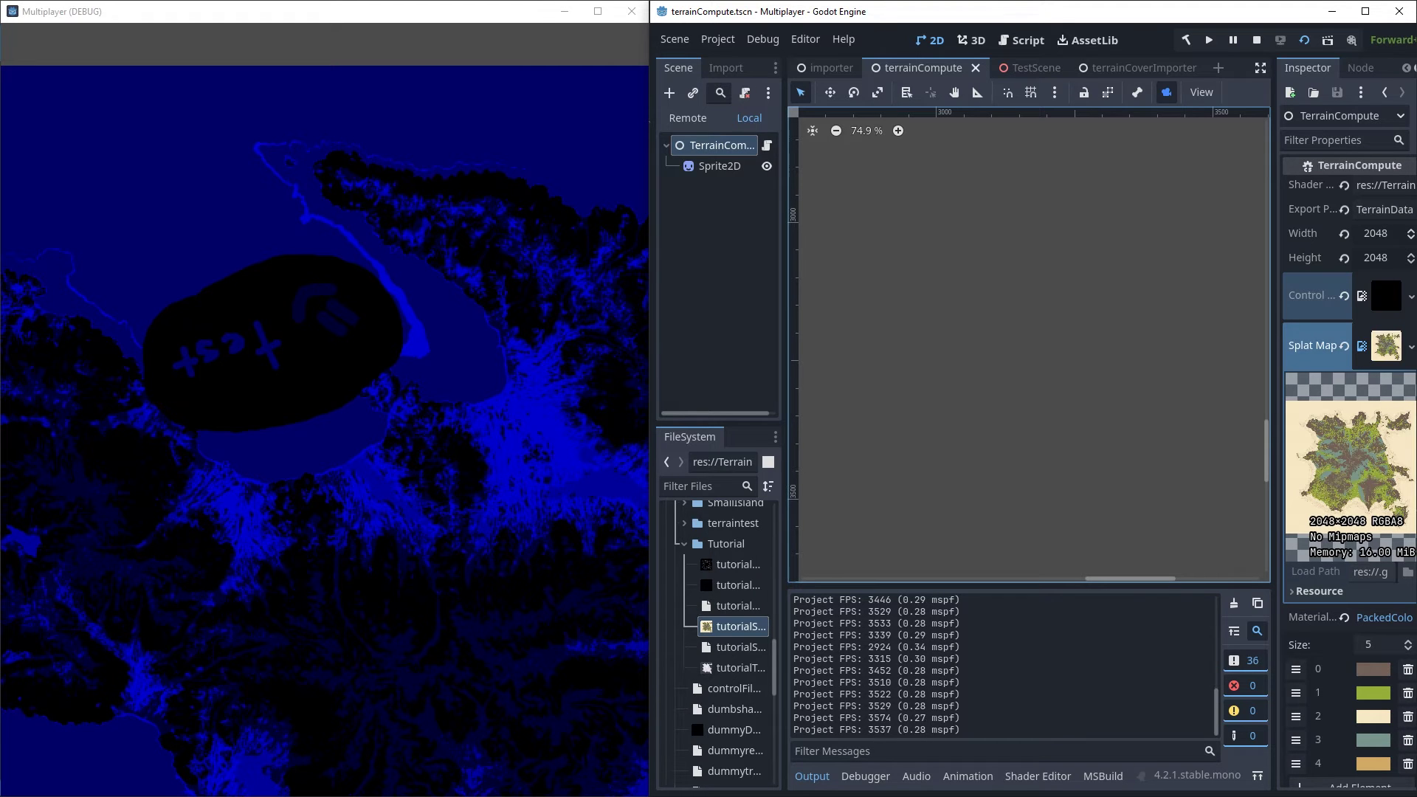
Open the Terrain3D Control Map Format page in the browser and examine the base texture id's bit count, bit numbers, encode and decode expressions
key("alt+Tab")
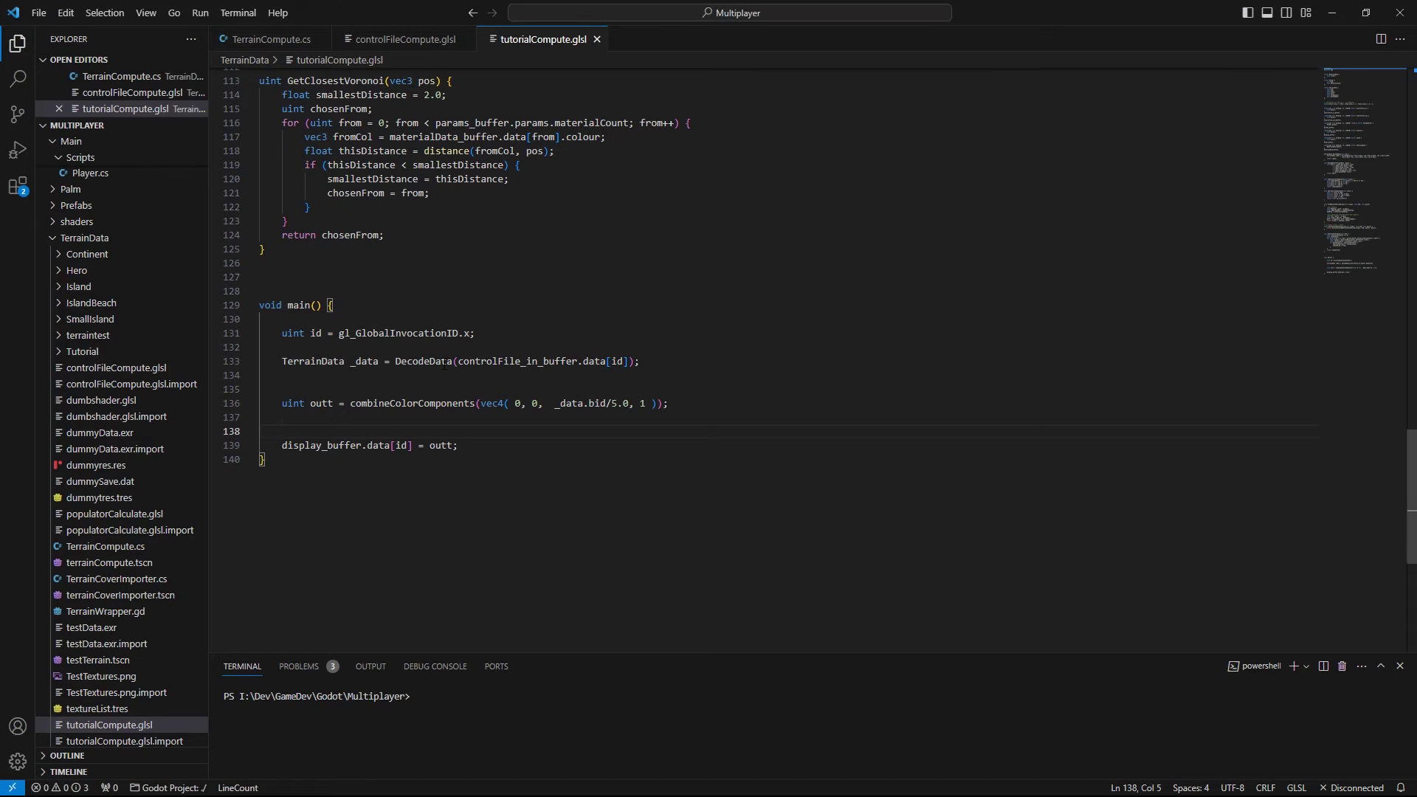
key("alt+Tab")
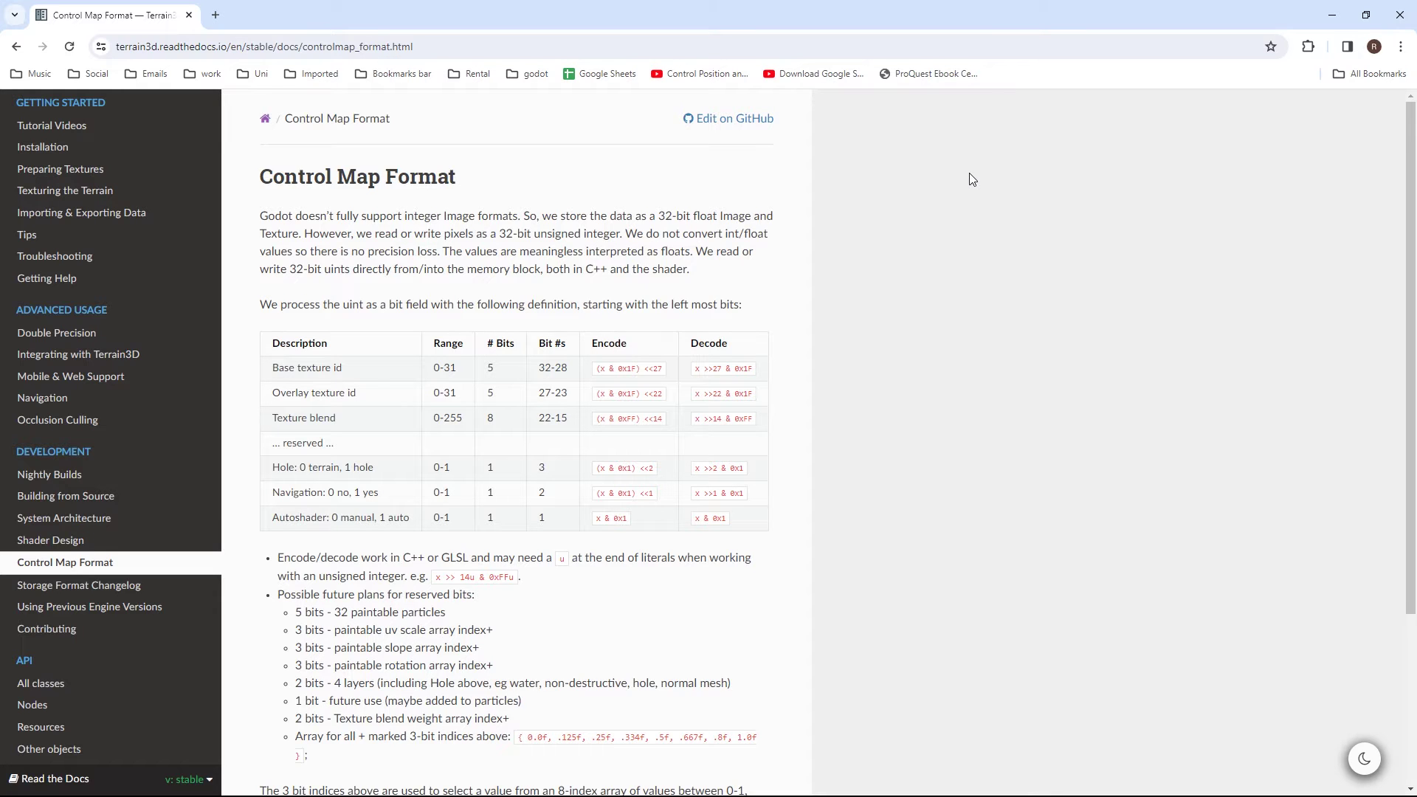
left_click_drag(288, 367, 344, 368)
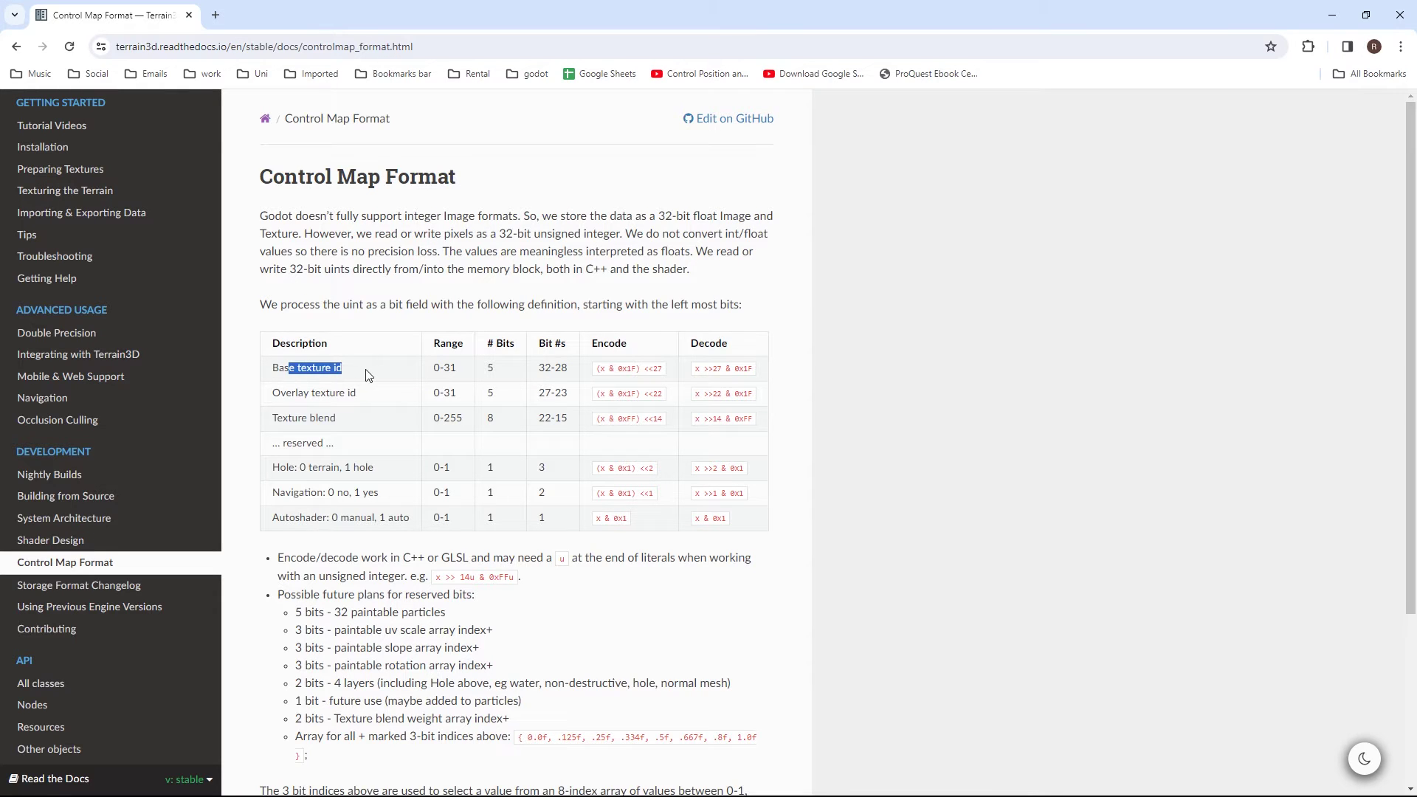
left_click(487, 372)
left_click_drag(539, 369, 578, 369)
left_click(841, 364)
left_click_drag(602, 369, 563, 366)
left_click(747, 371)
left_click(598, 368)
Switch back to tutorialCompute.glsl and examine the line in main() that decodes controlFile_in_buffer.data[id] into a TerrainData value
key("alt+Tab")
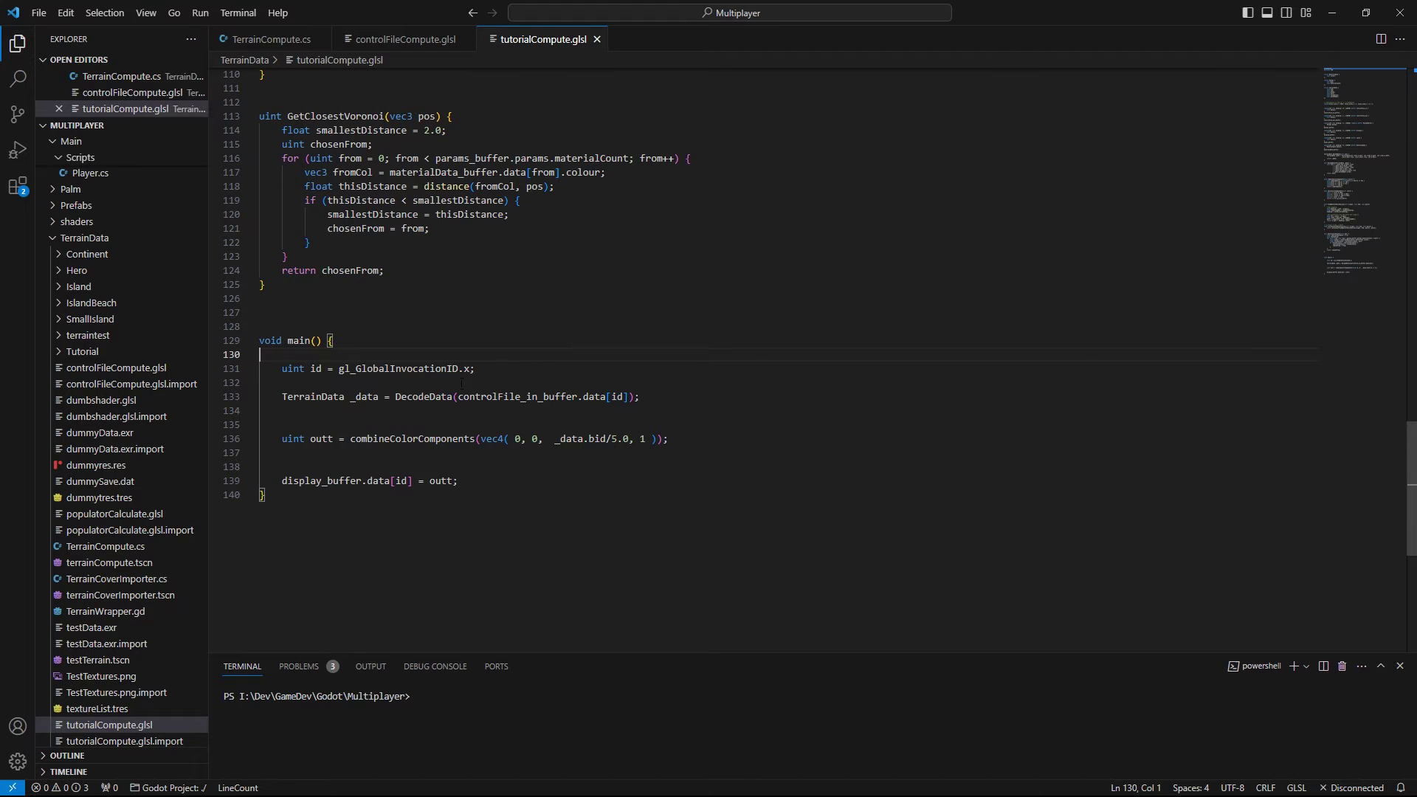
left_click_drag(459, 398, 617, 397)
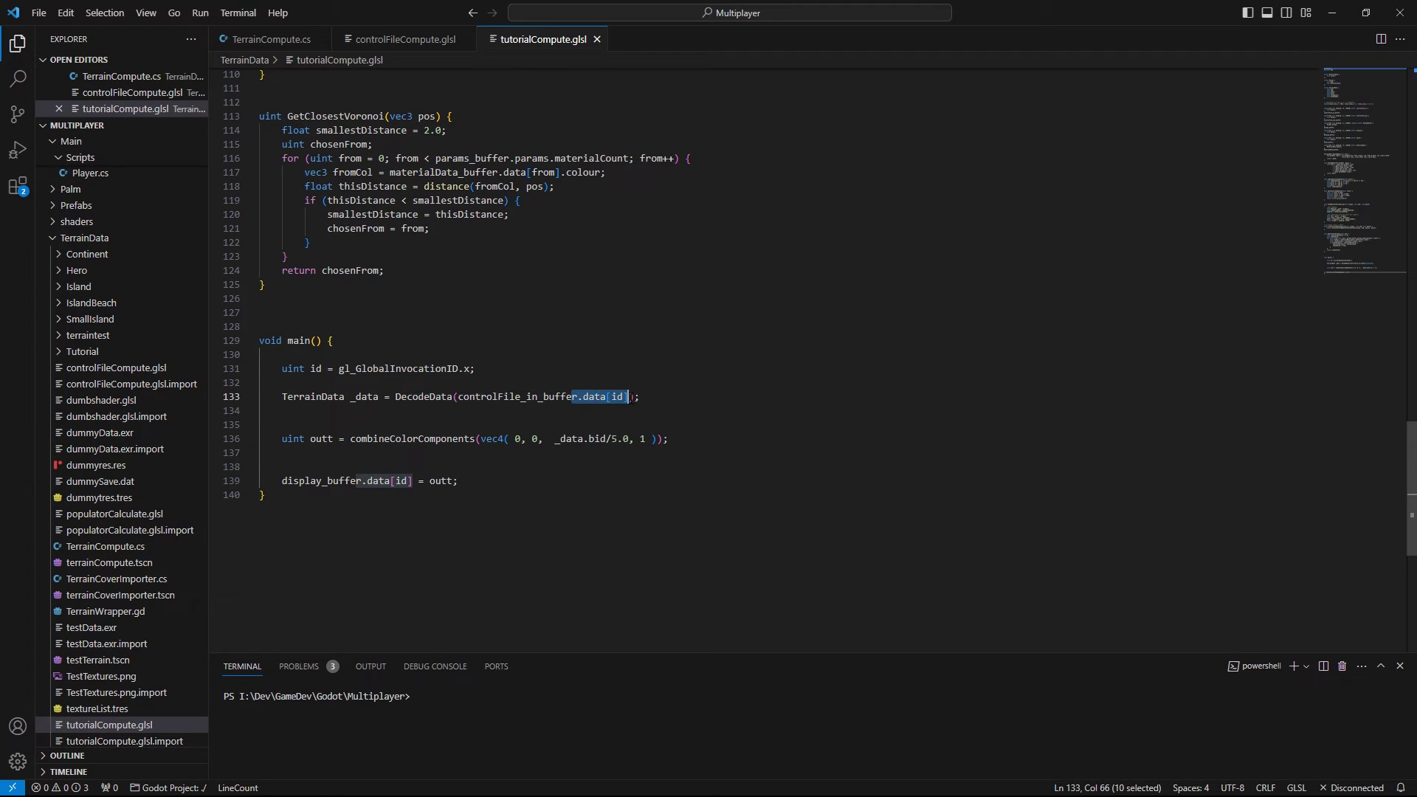
double_click(430, 397)
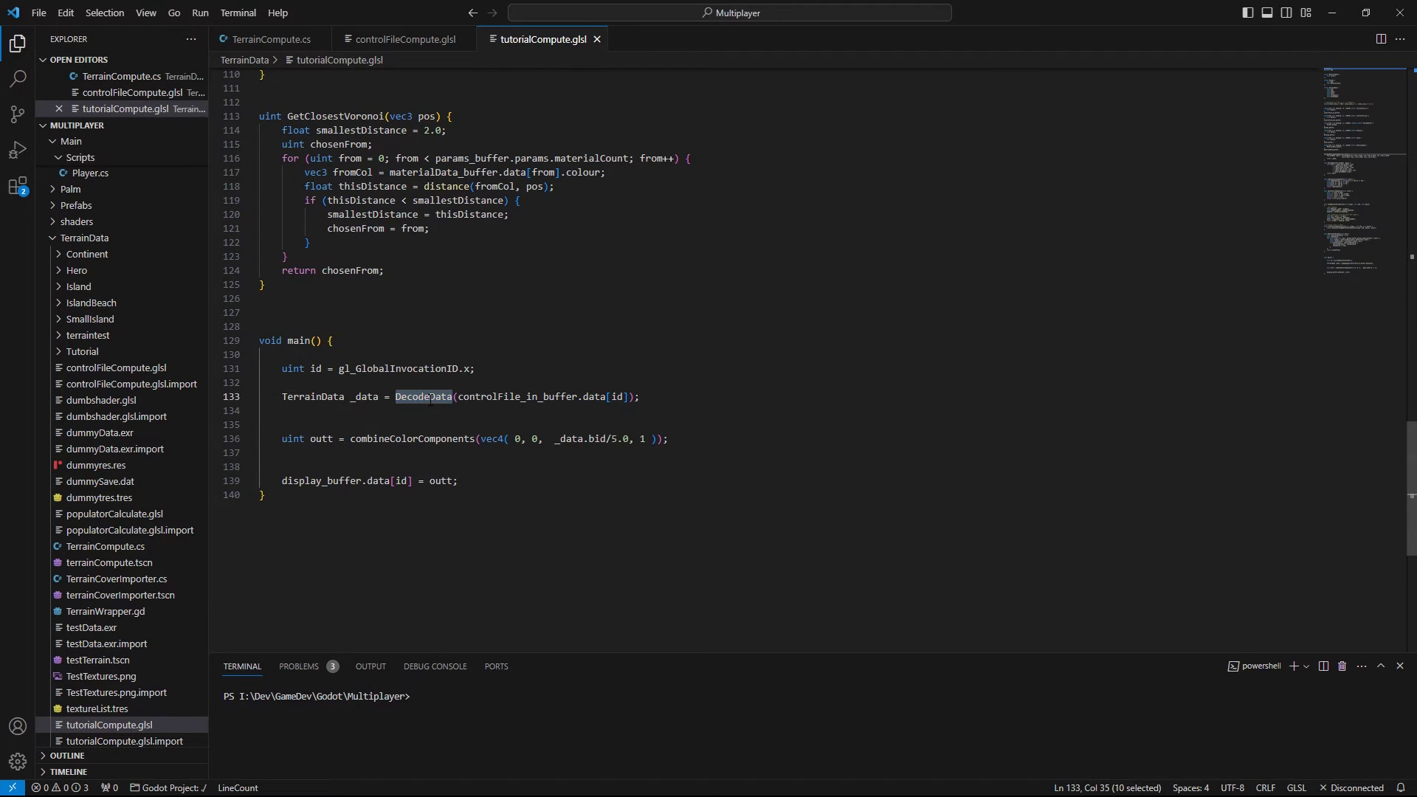
double_click(313, 397)
Examine the fields of the TerrainData struct: bid, oid, blend, hole and navigation
left_click(1397, 70)
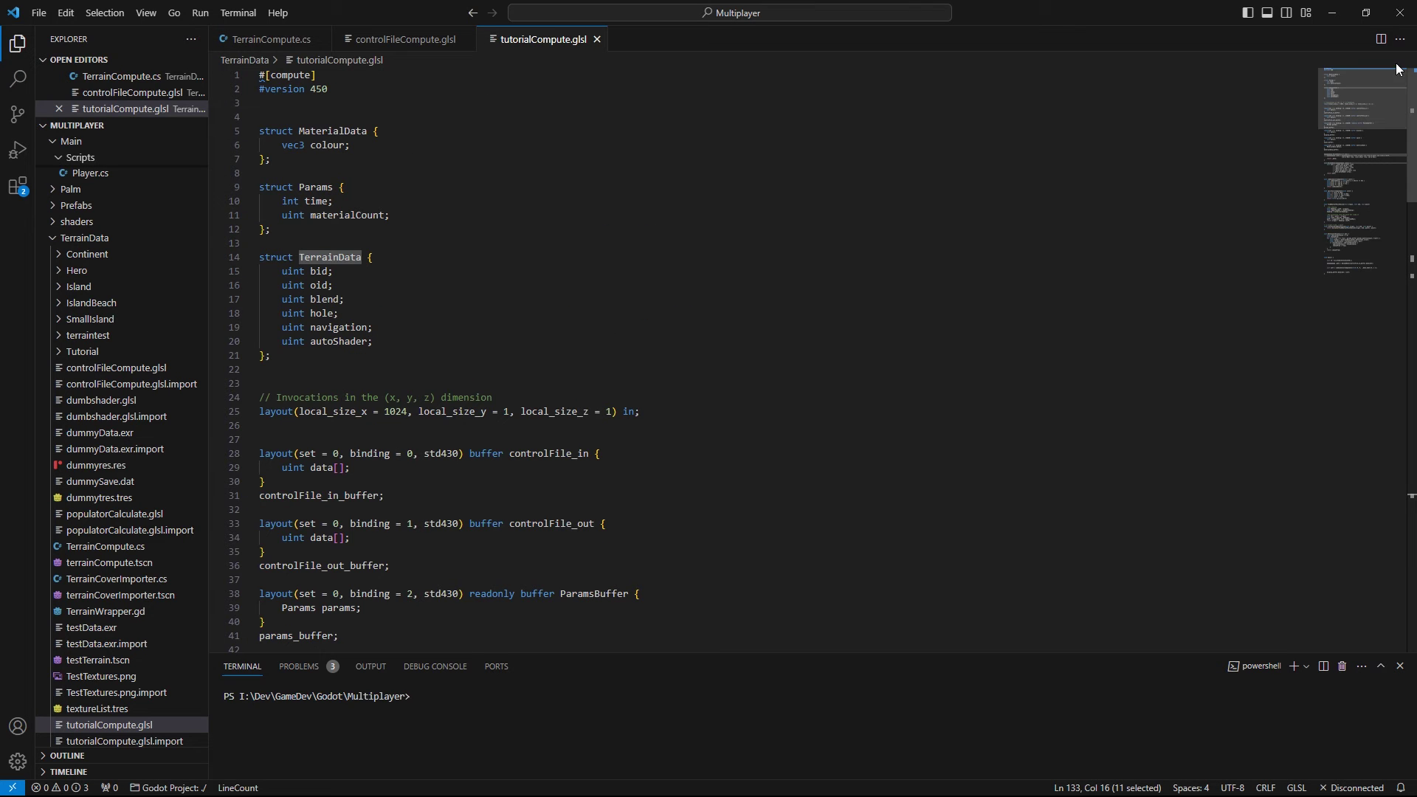
left_click(404, 263)
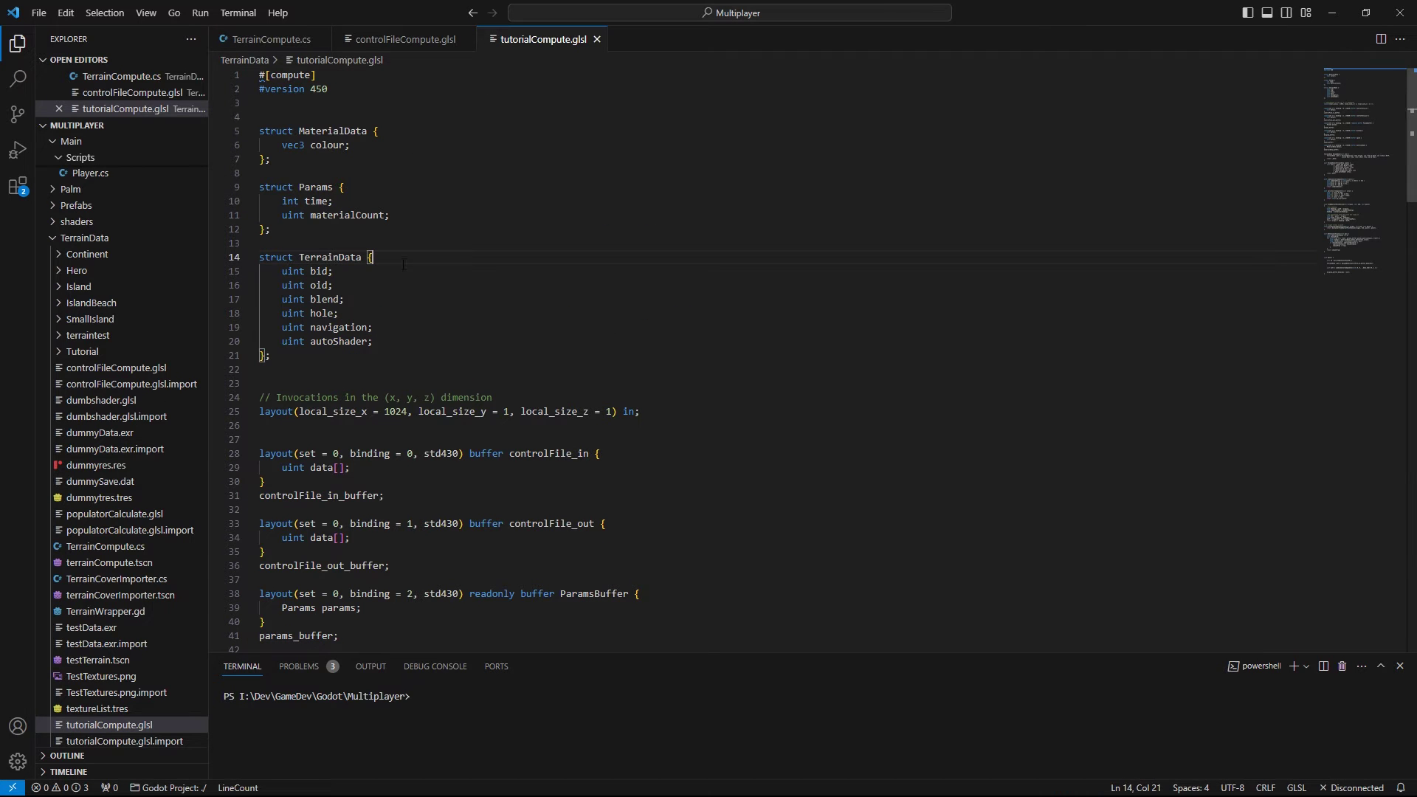
double_click(319, 271)
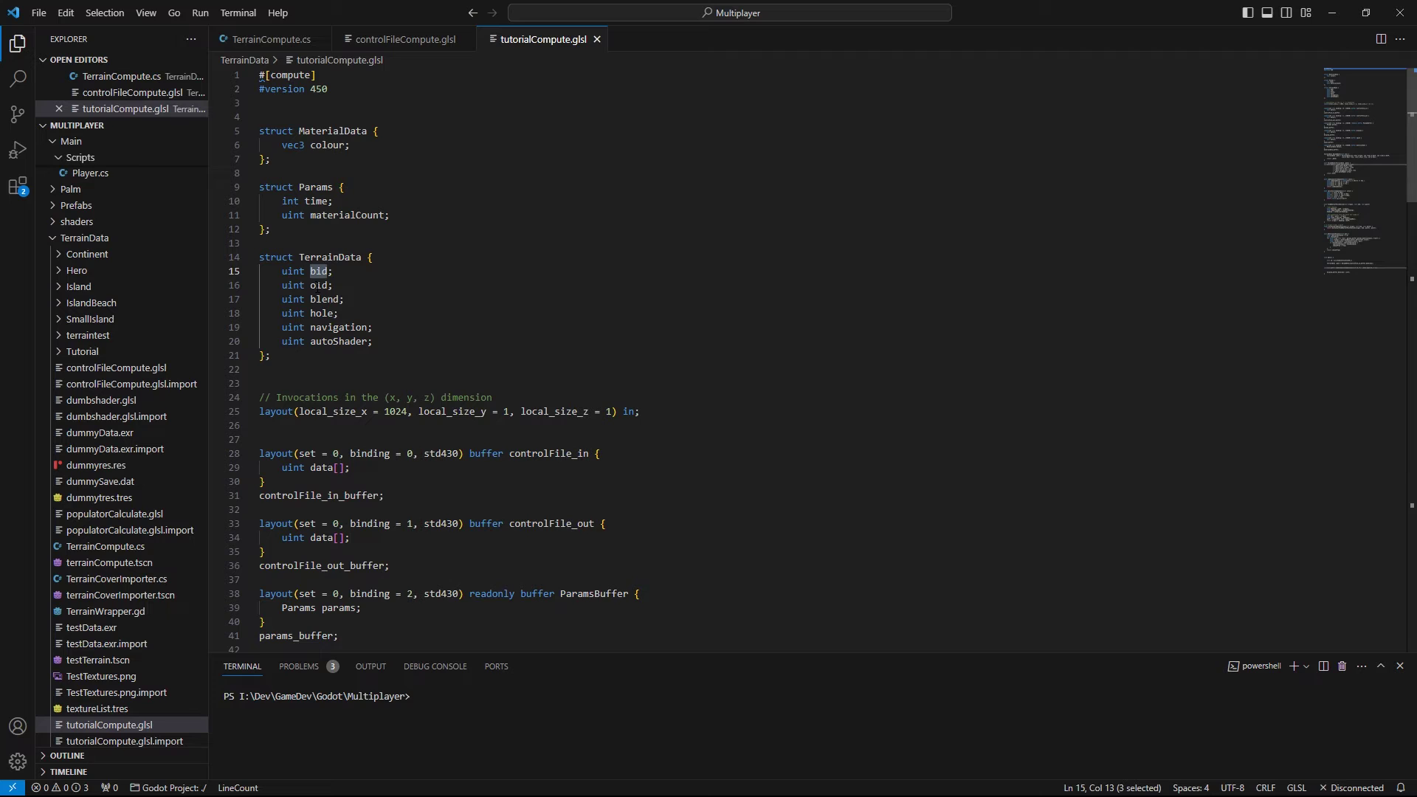
double_click(318, 286)
double_click(320, 300)
left_click(320, 314)
left_click_drag(320, 314, 324, 327)
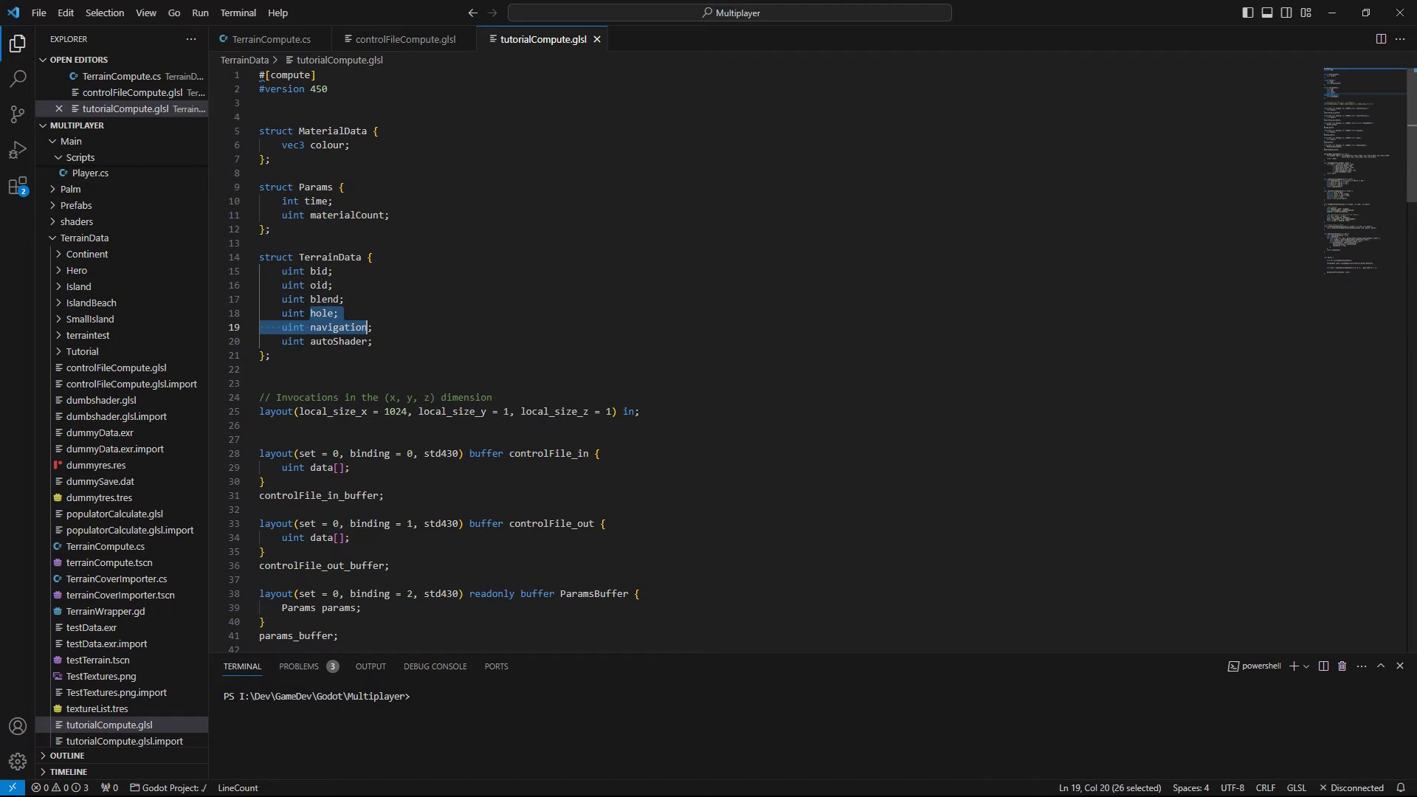
Compare the struct with the browser's Control Map Format table, from base texture id to autoshader, and return to the shader code
key("alt+Tab")
key("alt+Tab")
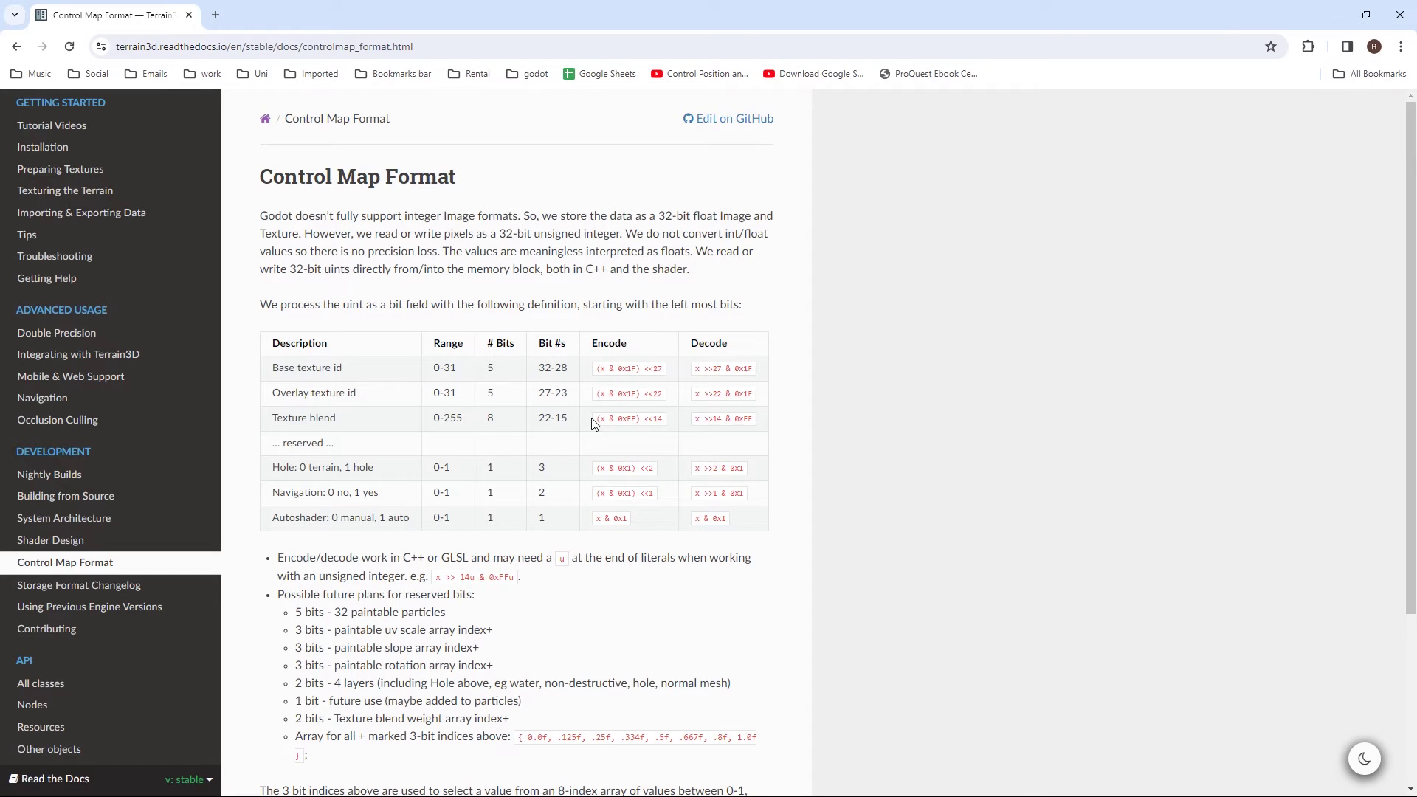
left_click_drag(285, 368, 347, 518)
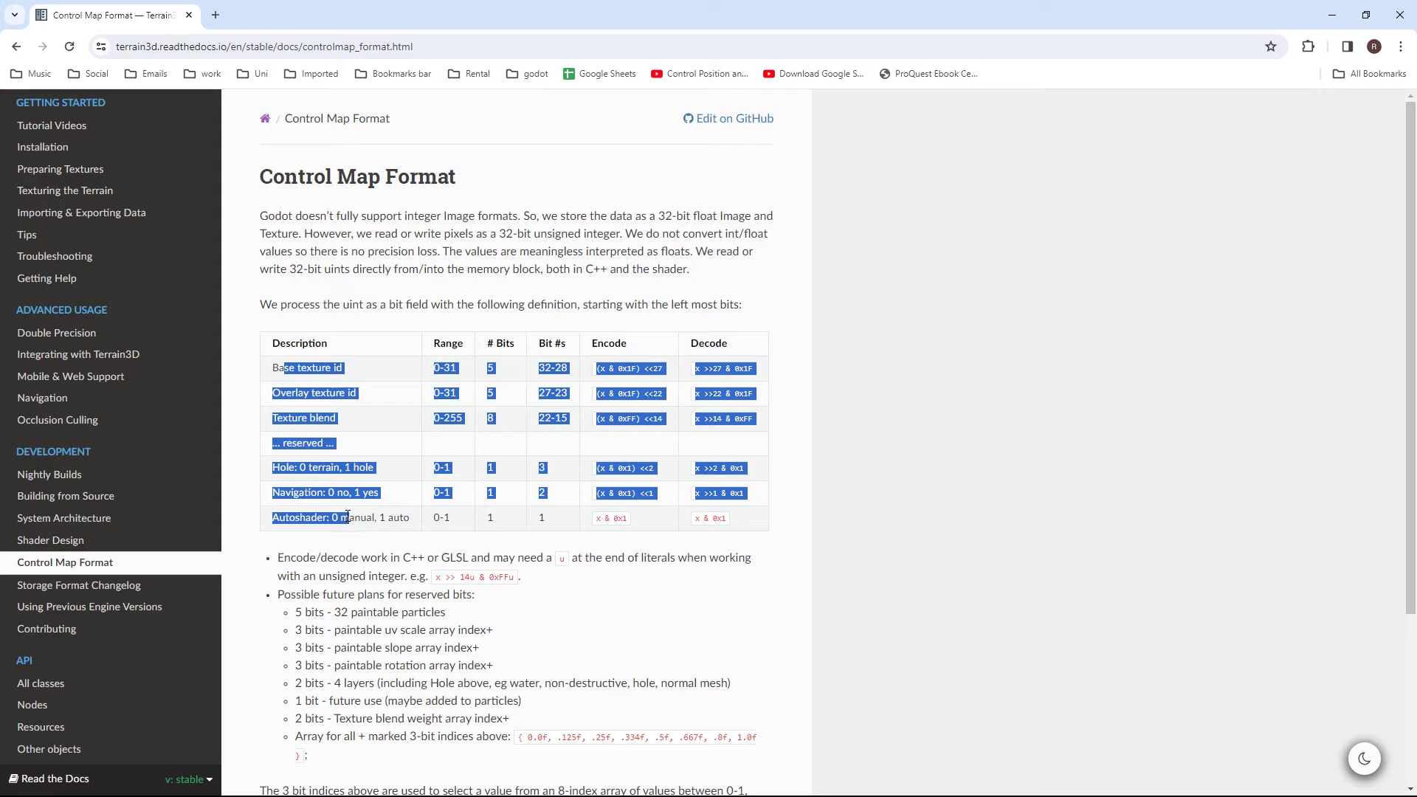
left_click(1378, 622)
key("alt+Tab")
key("alt+Tab")
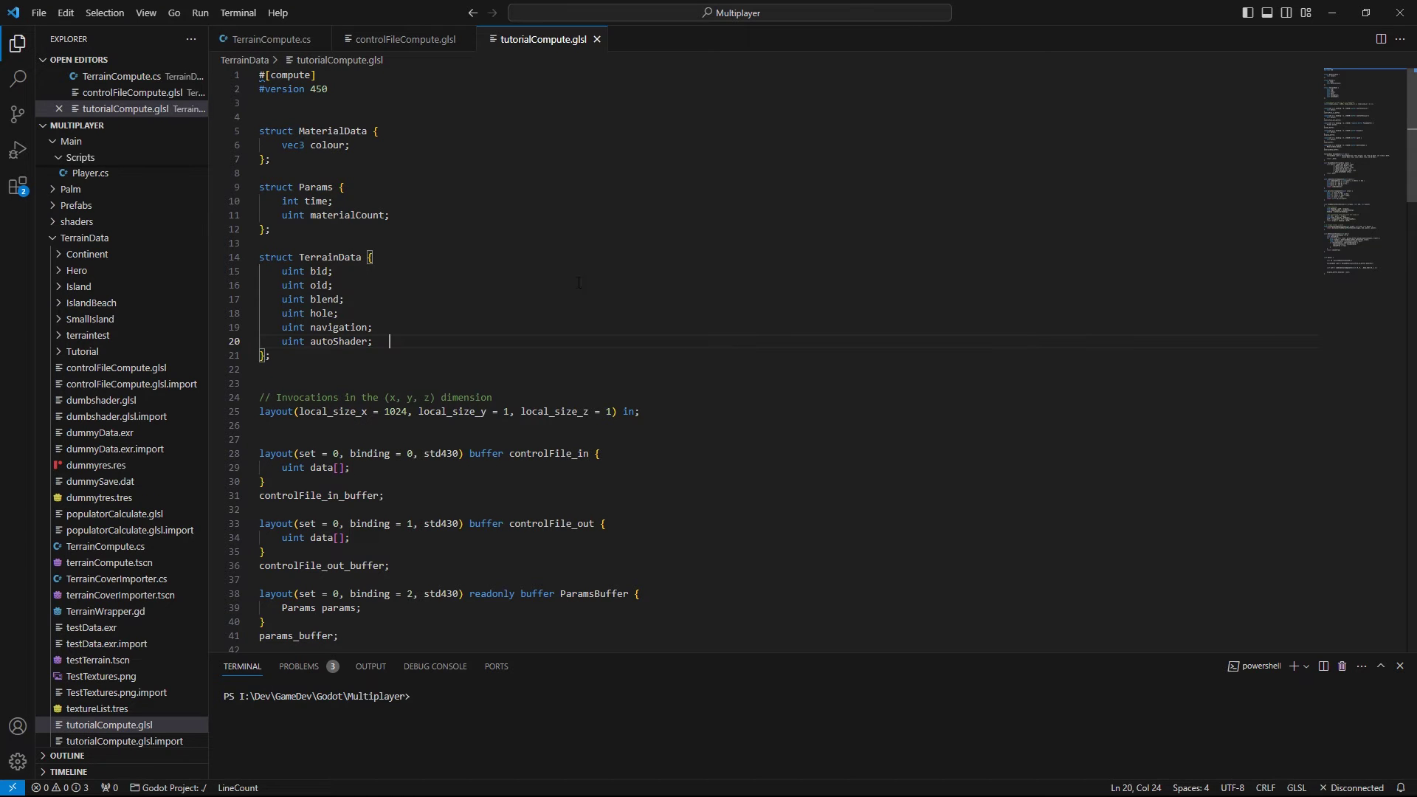
Follow the struct's bid and oid fields to the DecodeData call in main() and on to the DecodeData function definition
left_click(344, 271)
mouse_move(311, 271)
left_mouse_down()
mouse_move(335, 272)
mouse_move(311, 285)
mouse_move(335, 285)
left_mouse_up()
left_click(337, 285)
scroll(789, 491, "down", 8)
scroll(789, 492, "down", 20)
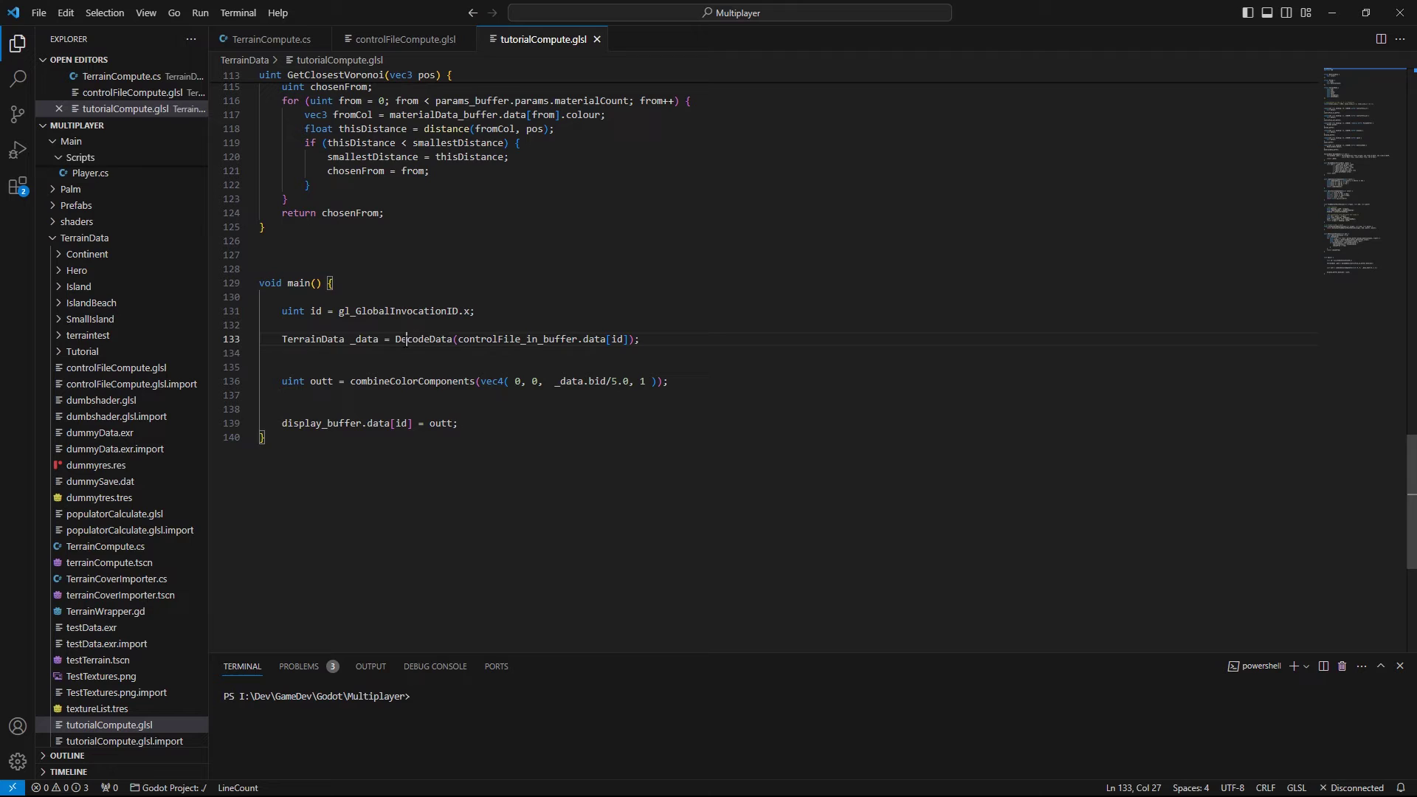
double_click(424, 339)
scroll(576, 354, "up", 20)
left_click(590, 363)
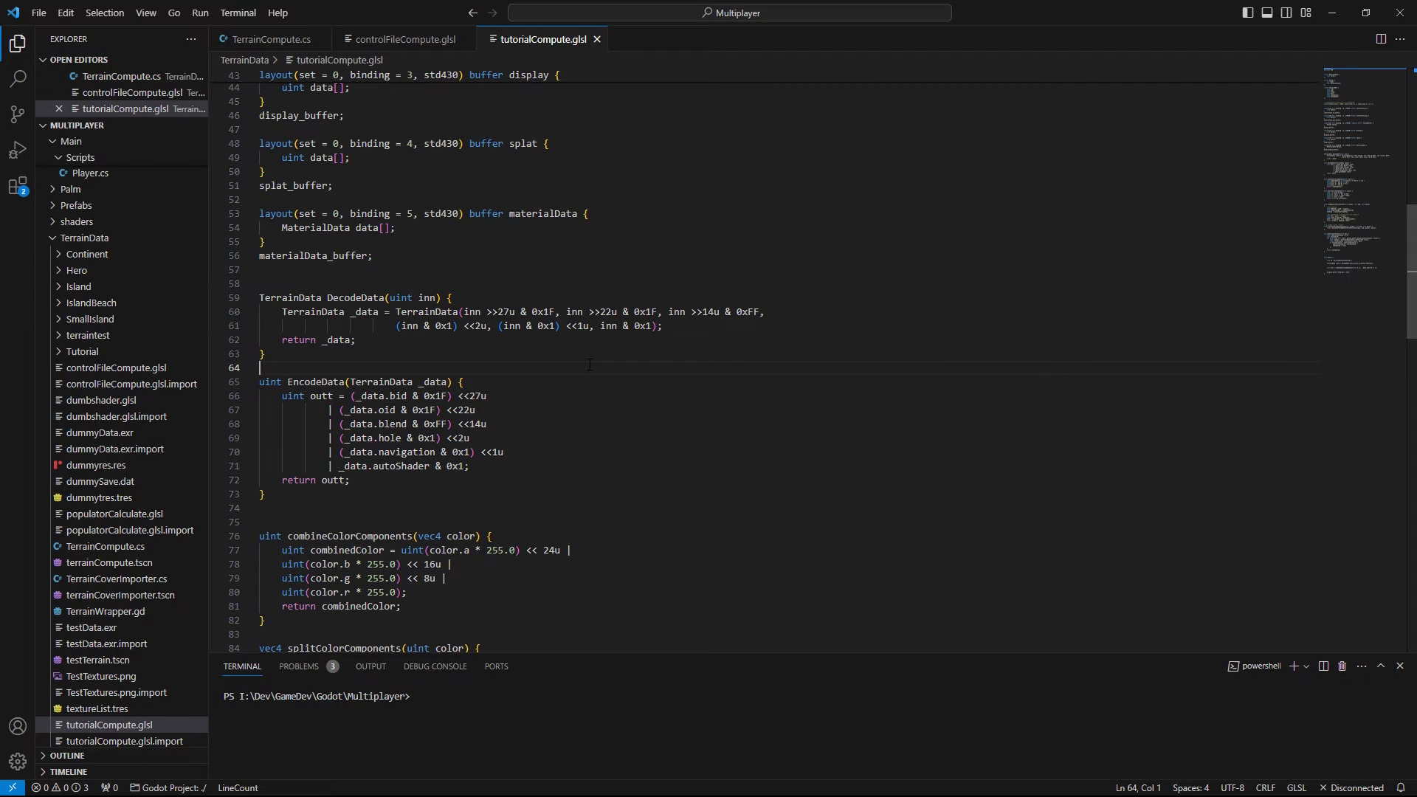
Examine DecodeData's uint parameter inn and the TerrainData constructor it passes the decoded values to
left_click(429, 297)
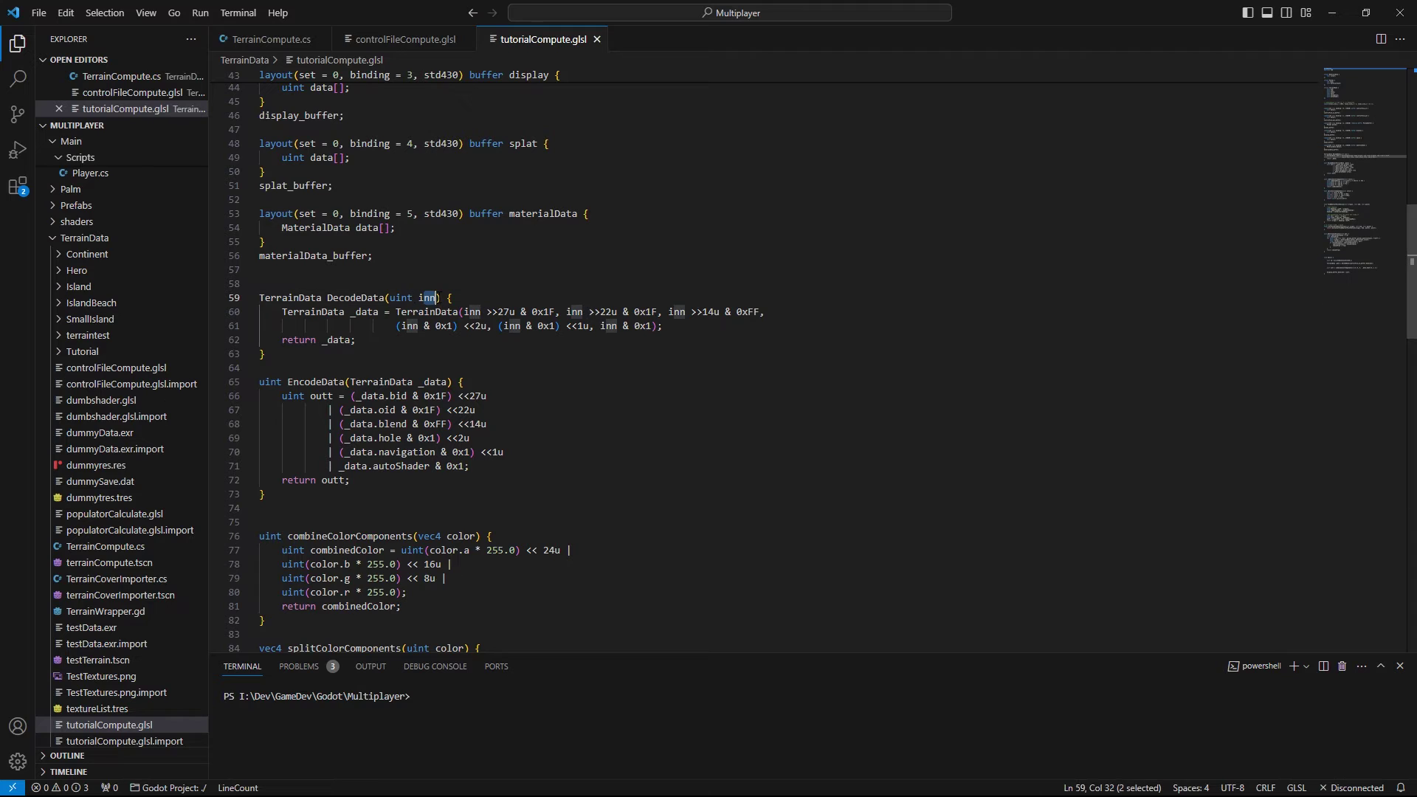
left_click_drag(389, 297, 412, 297)
left_click(411, 298)
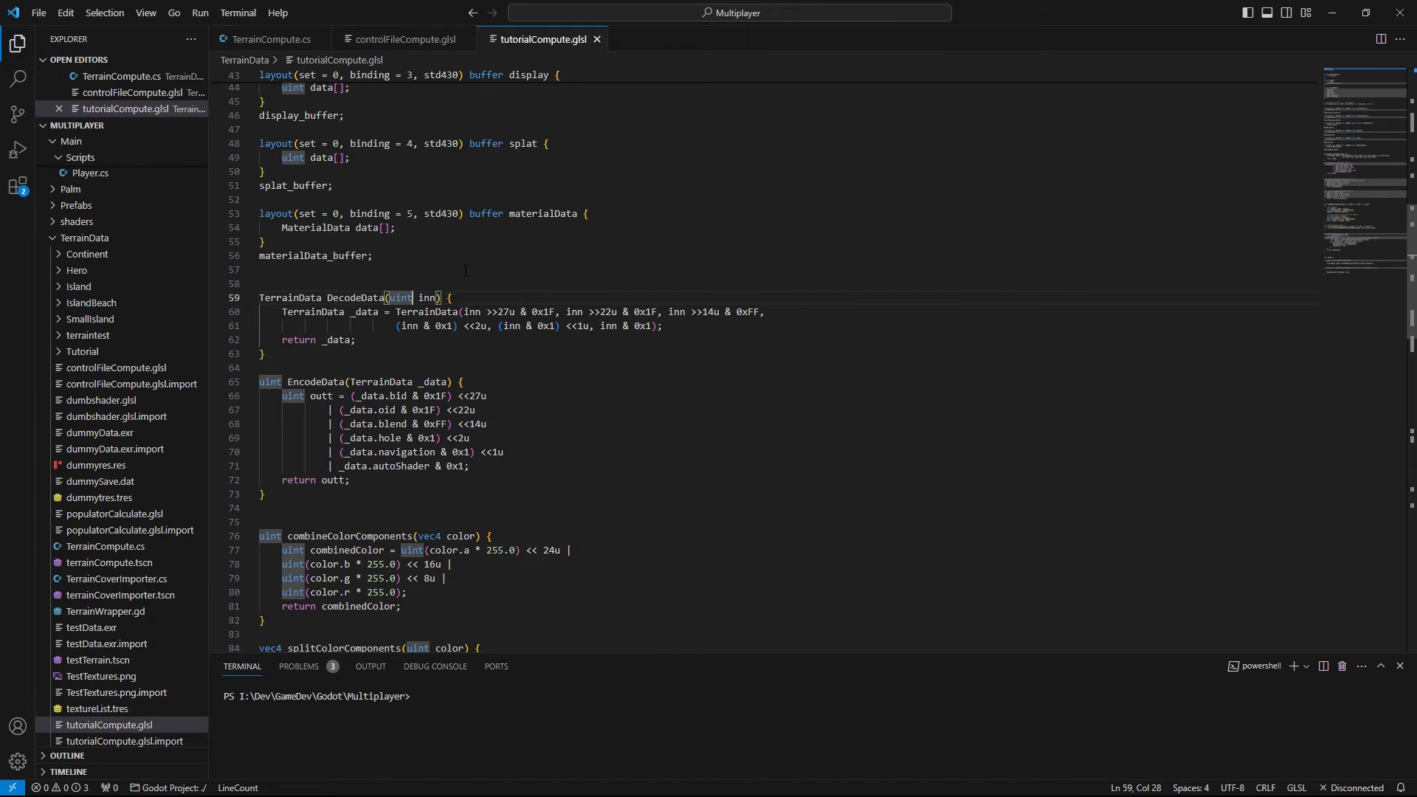
left_click(411, 283)
double_click(427, 311)
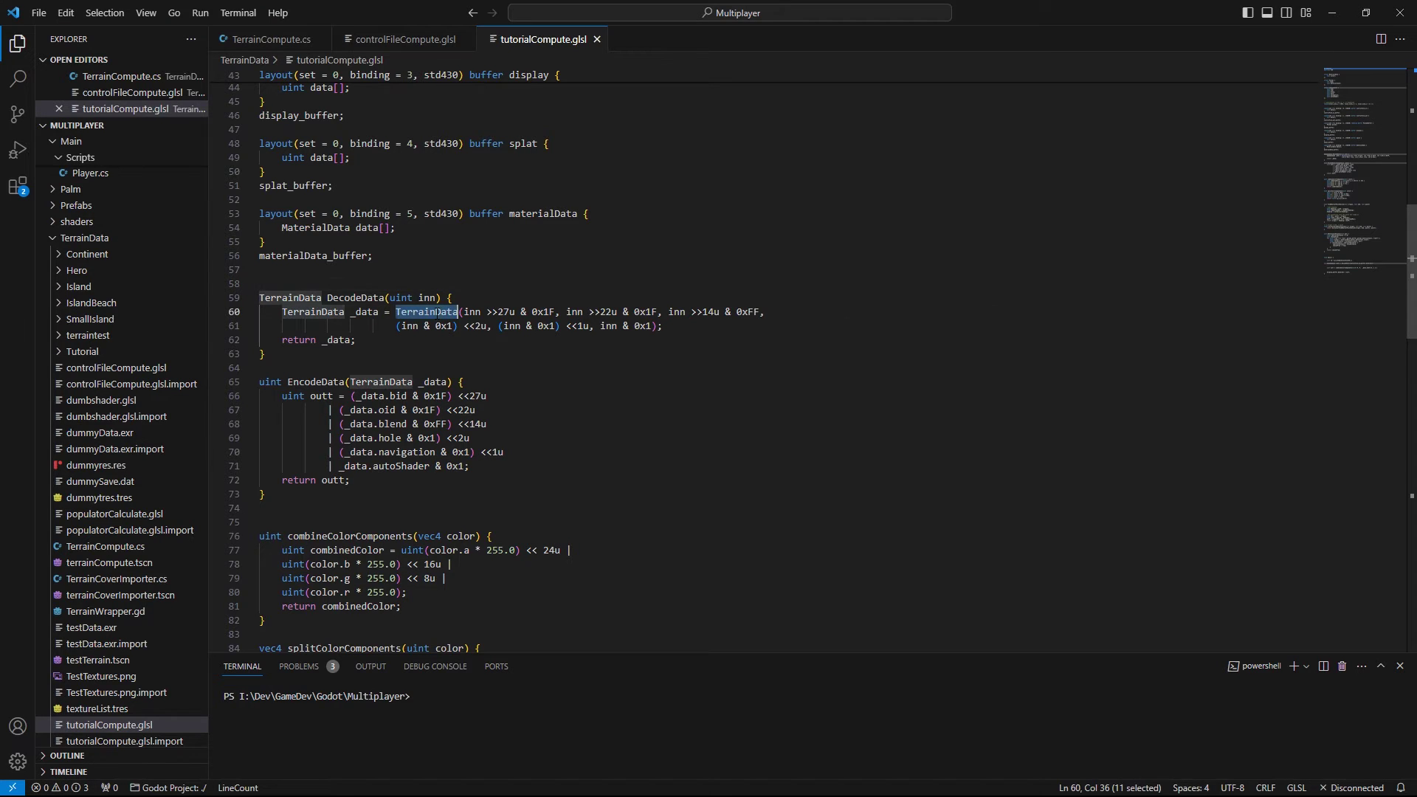
left_click(412, 287)
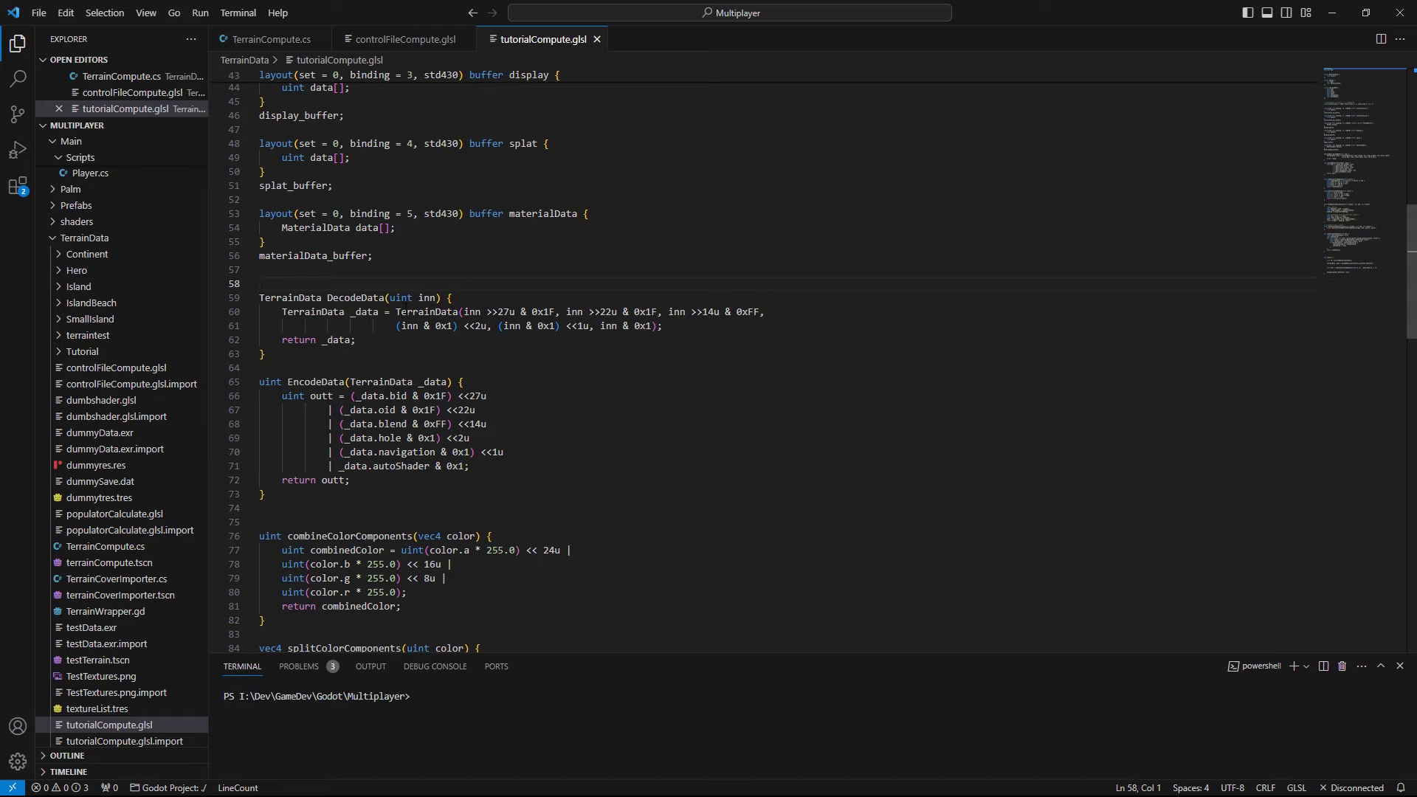
Examine the bit-shift and mask arguments of the TerrainData constructor, from inn >>27u & 0x1F to inn >>14u & 0xFF
left_click_drag(434, 313, 649, 338)
left_click(667, 330)
key("Up")
key("Up")
key("Up")
key("Up")
left_click_drag(464, 311, 759, 311)
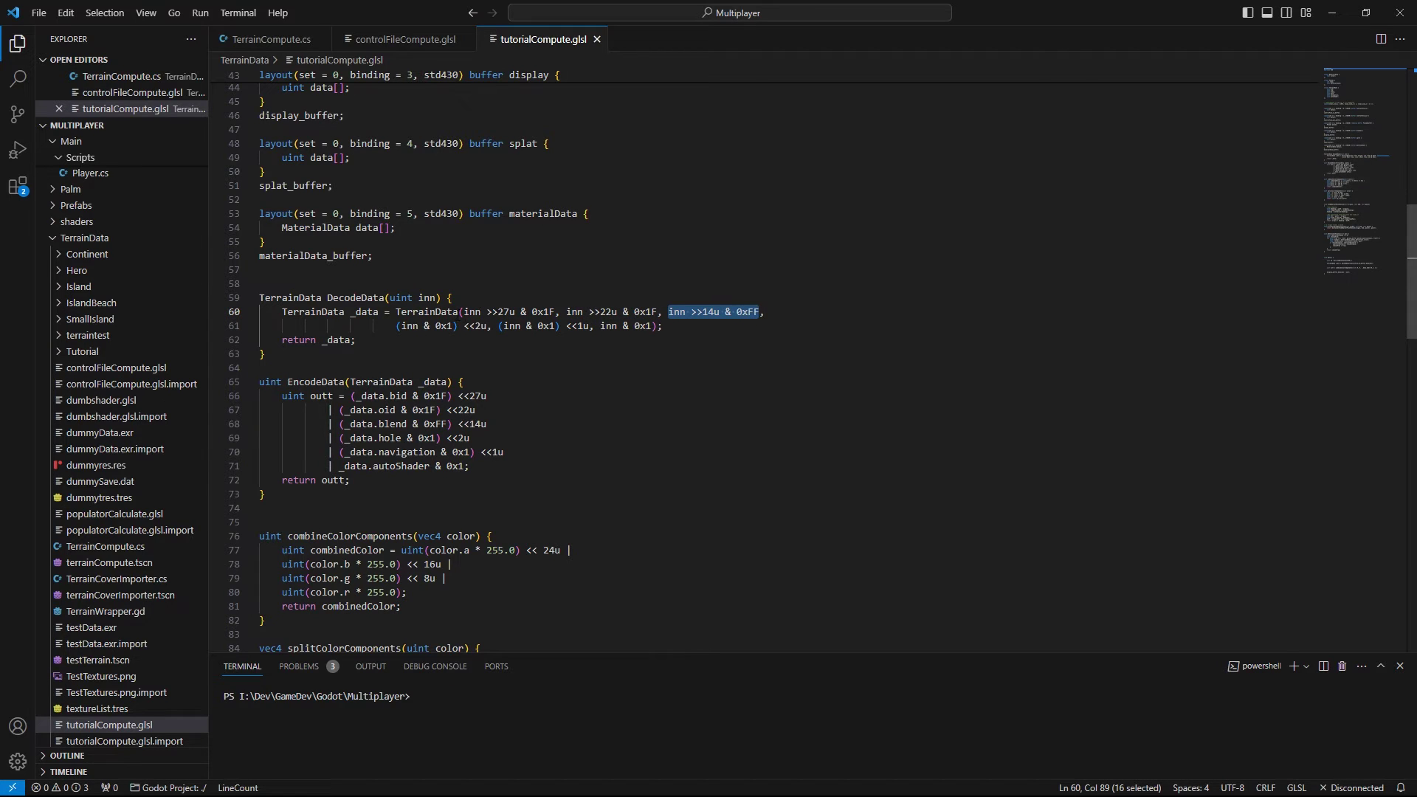
left_click_drag(464, 312, 557, 313)
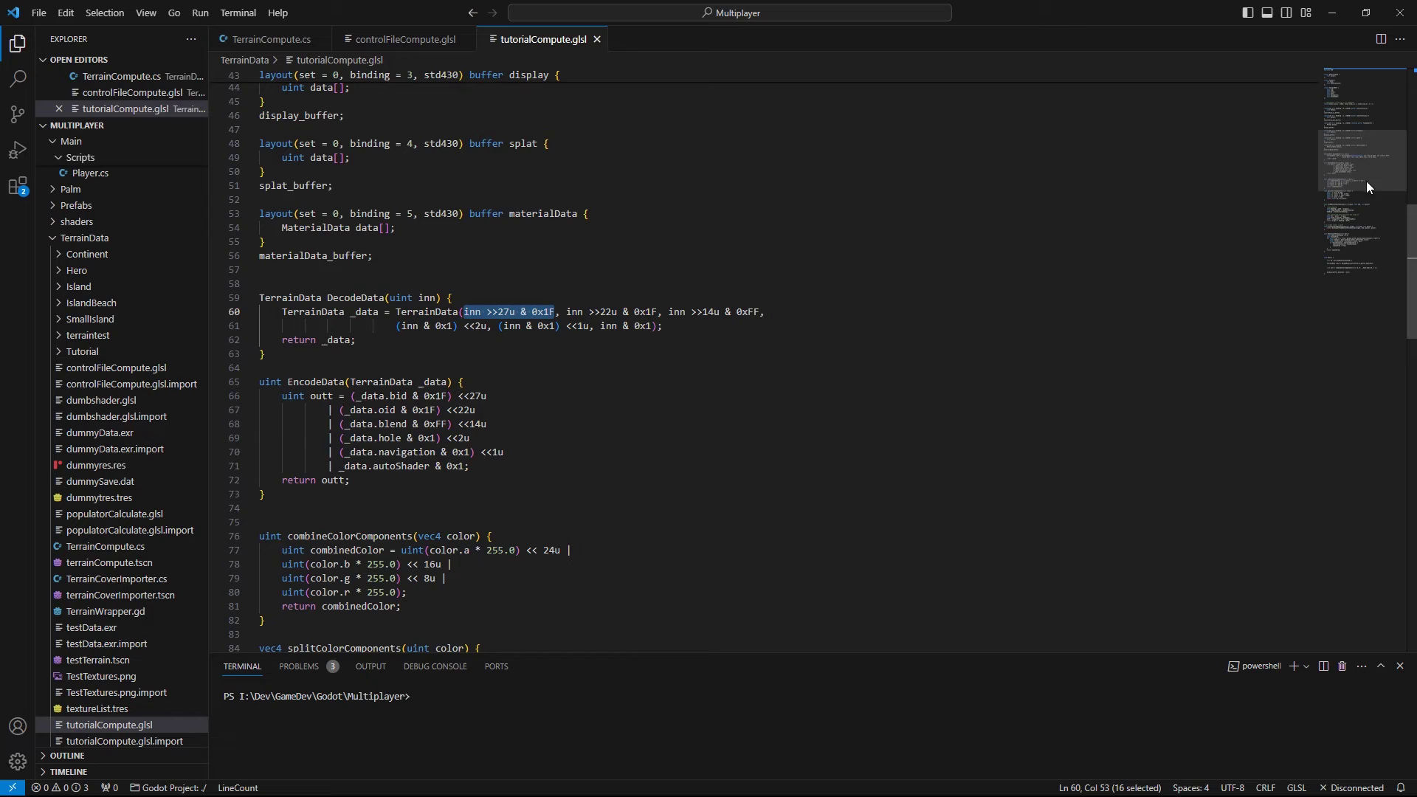
Compare the TerrainData struct's field order with the constructor arguments in DecodeData, starting with inn >>27u & 0x1F
left_click_drag(1370, 186, 1360, 76)
scroll(595, 473, "down", 10)
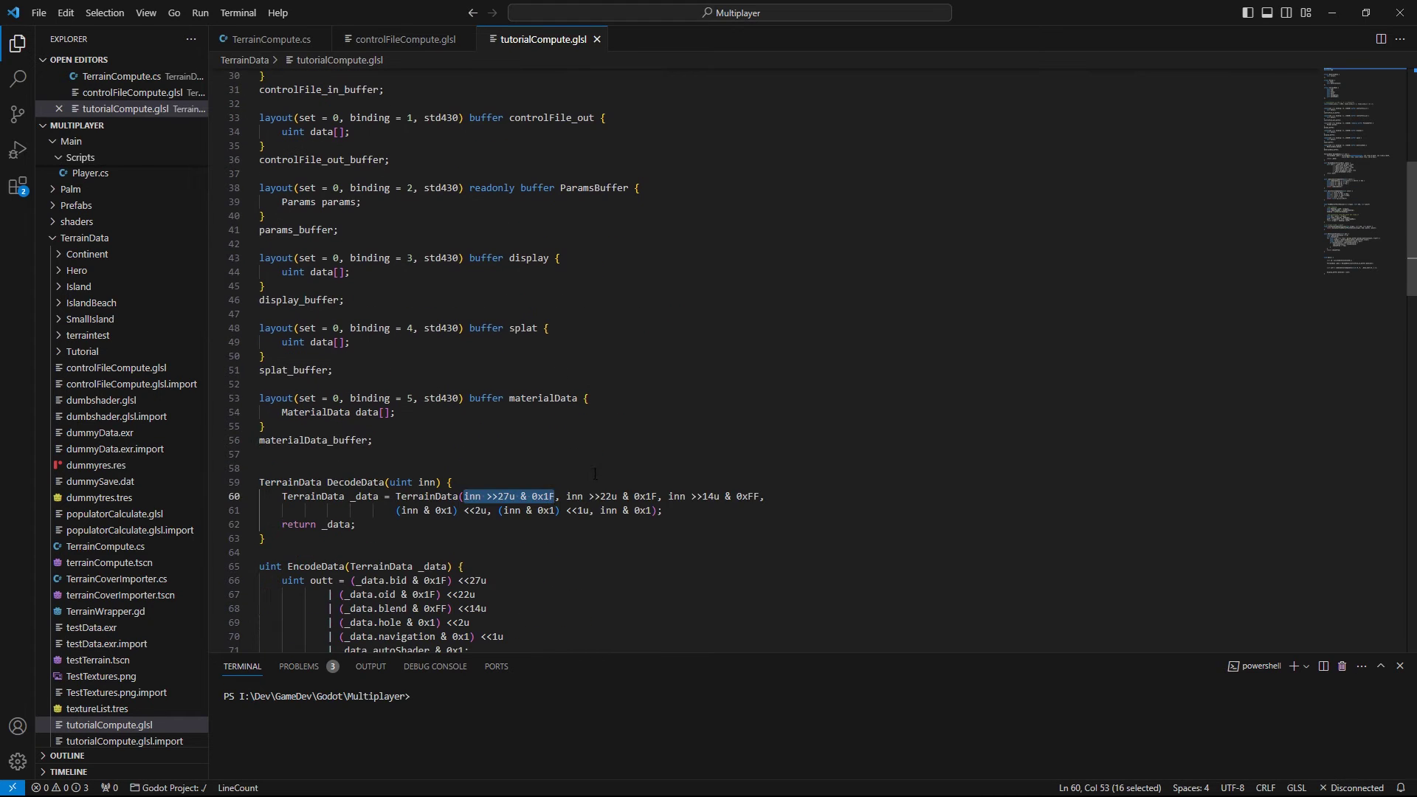
scroll(336, 245, "up", 10)
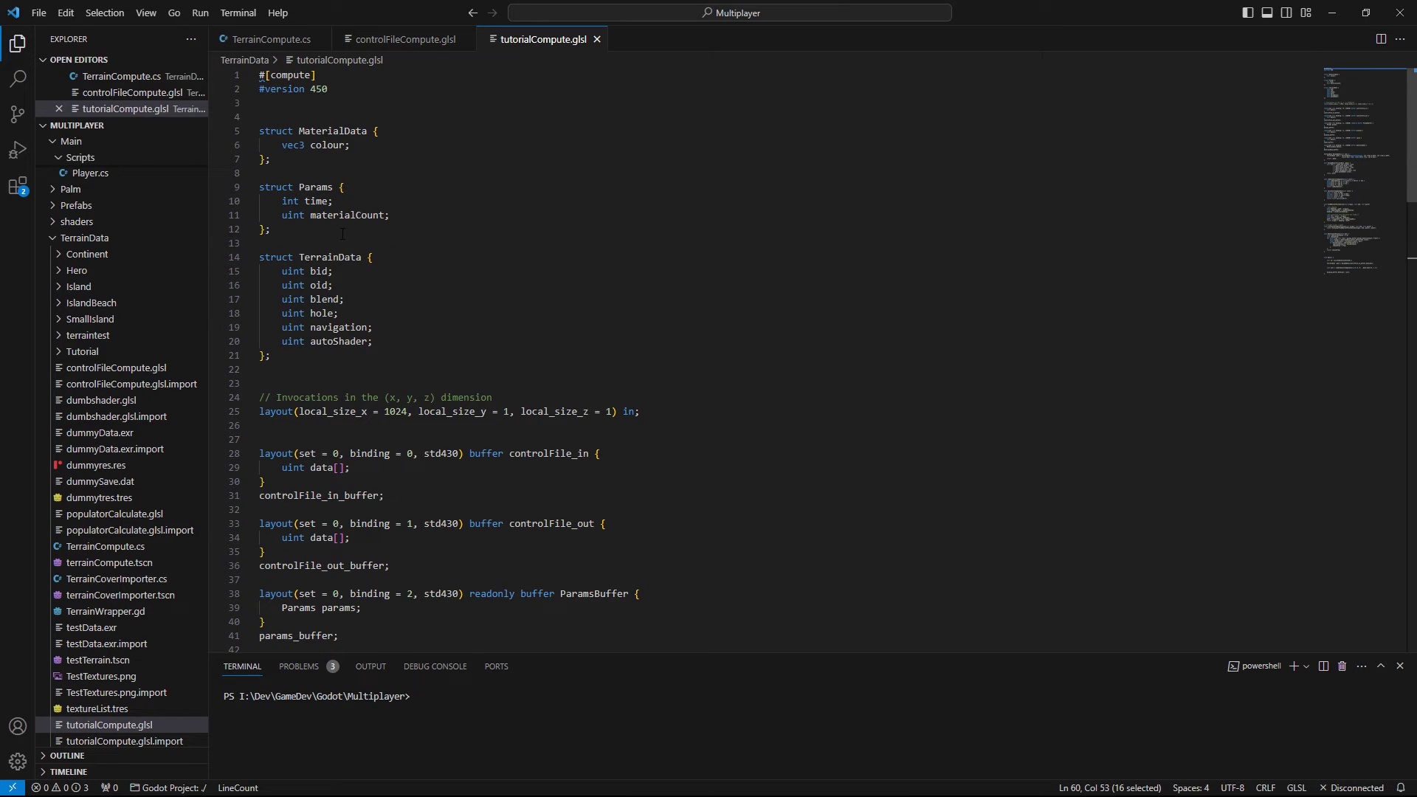
scroll(325, 277, "down", 11)
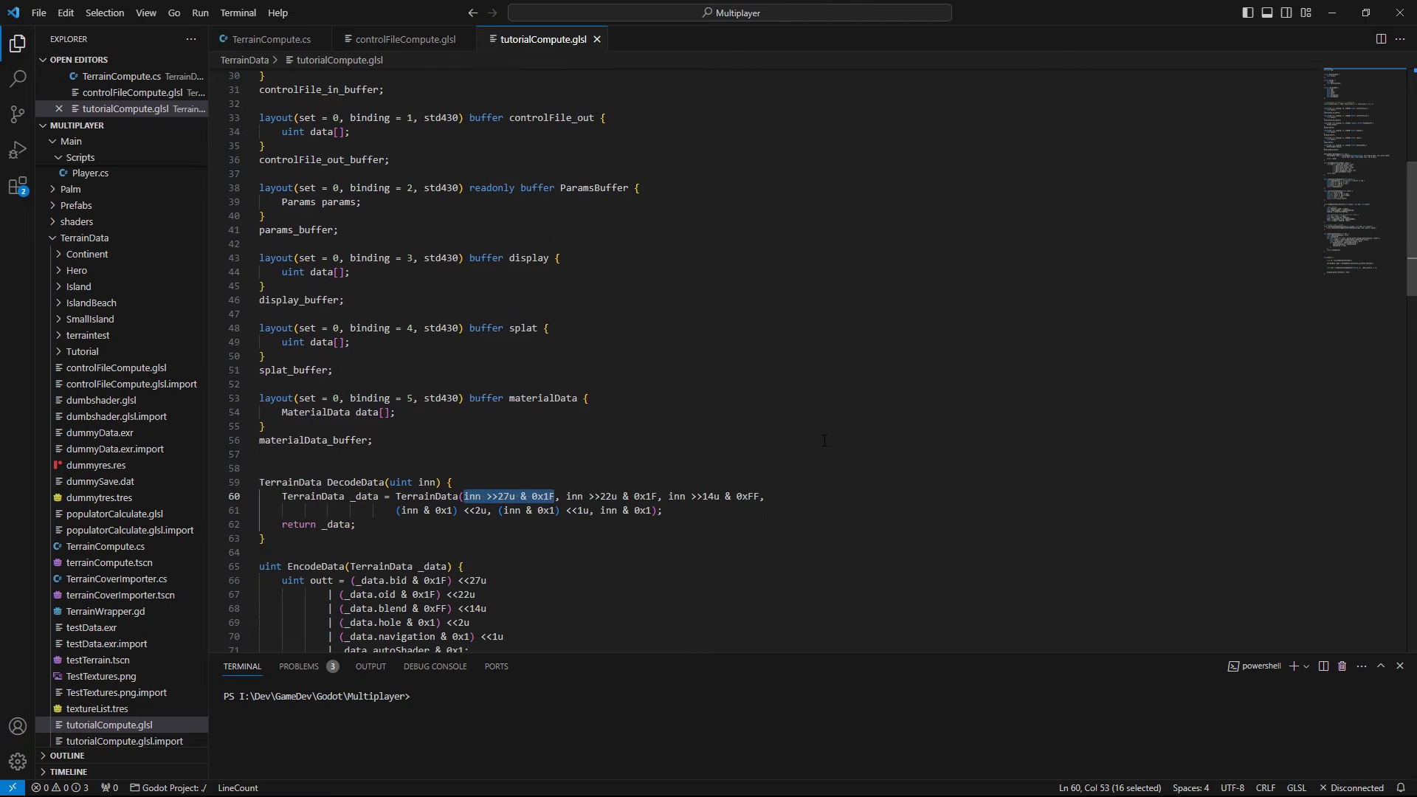
left_click(451, 446)
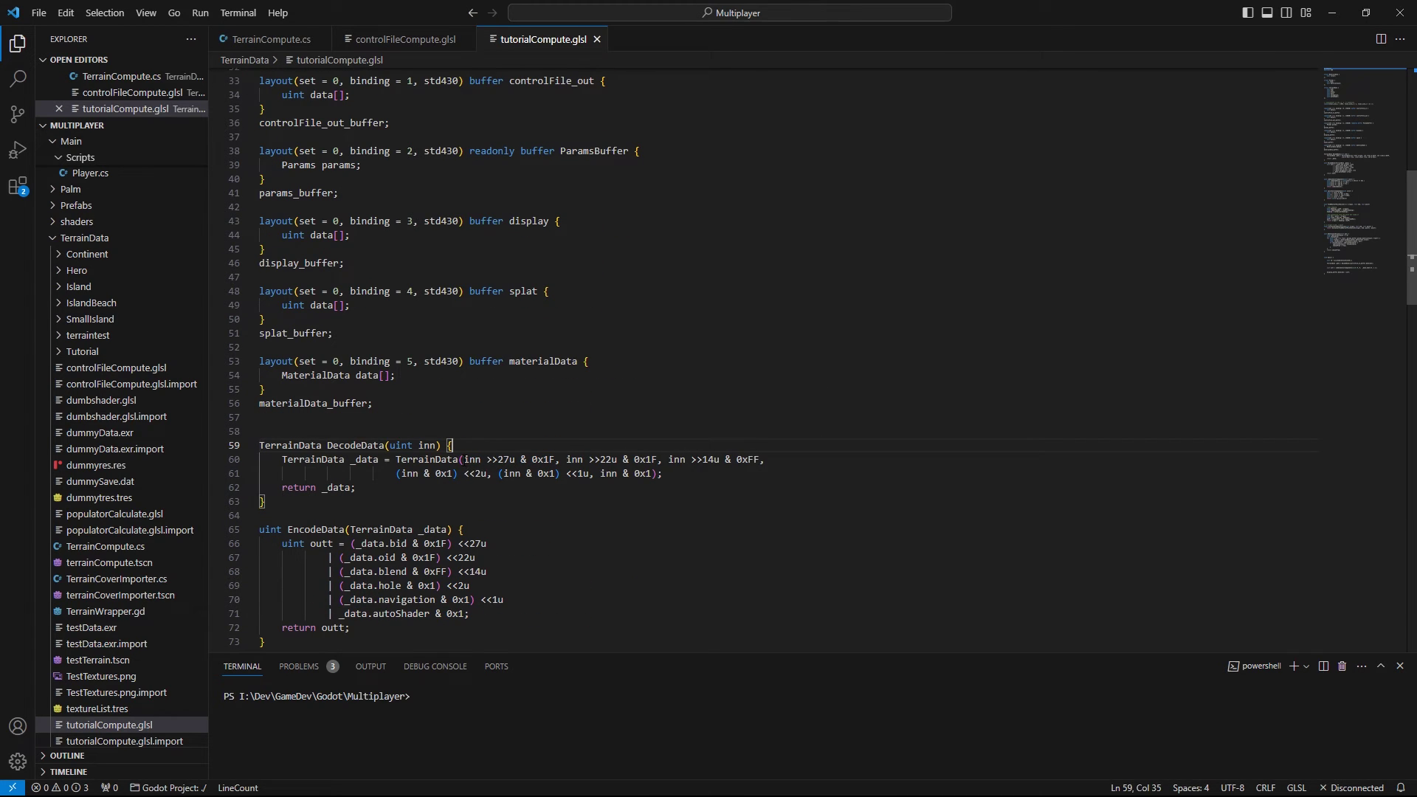
left_click_drag(463, 460, 492, 462)
left_click(492, 461)
left_click(548, 459)
Open the Control Map Format page in the browser and examine the base texture id's decode expression x >>27 & 0x1F
key("alt+Tab")
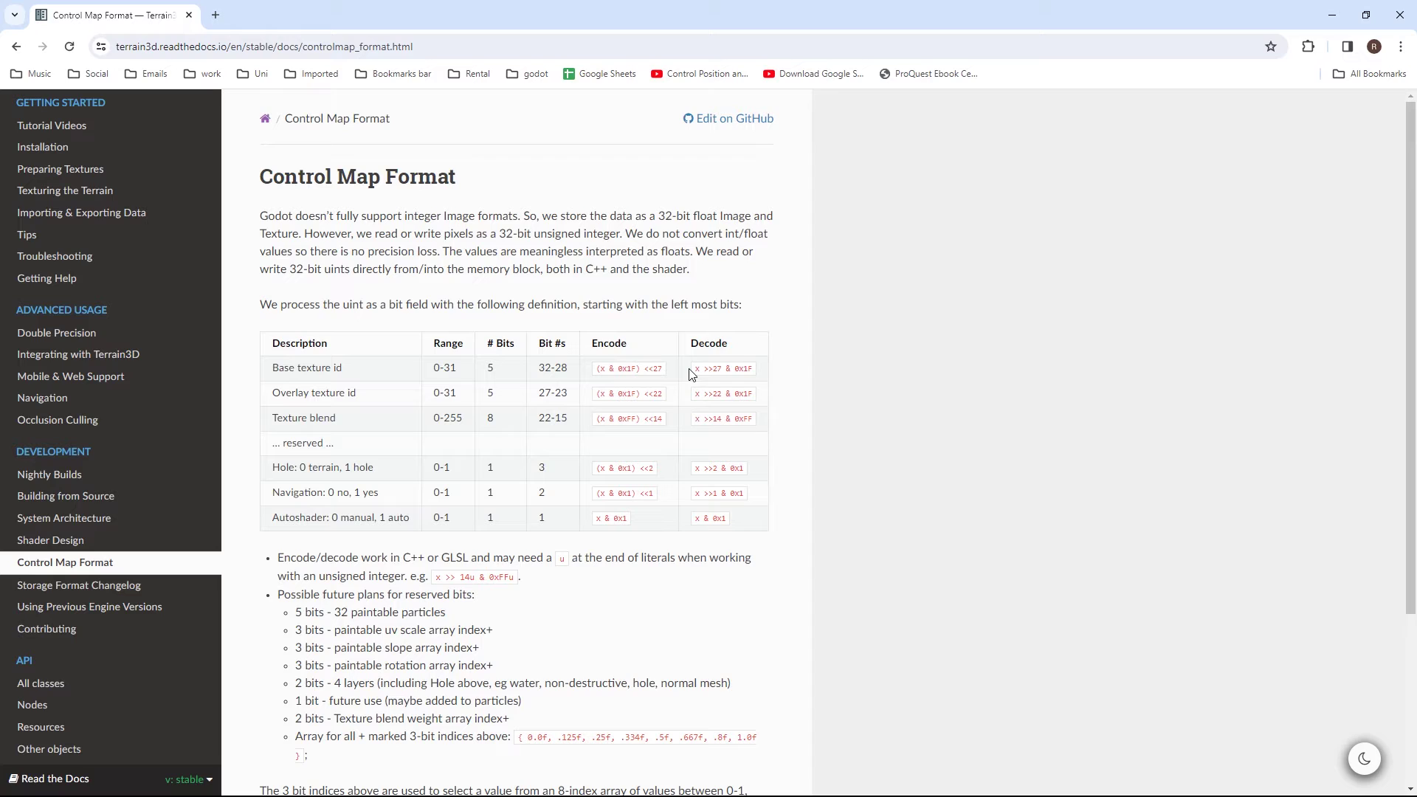
left_click_drag(693, 369, 760, 374)
left_click(889, 317)
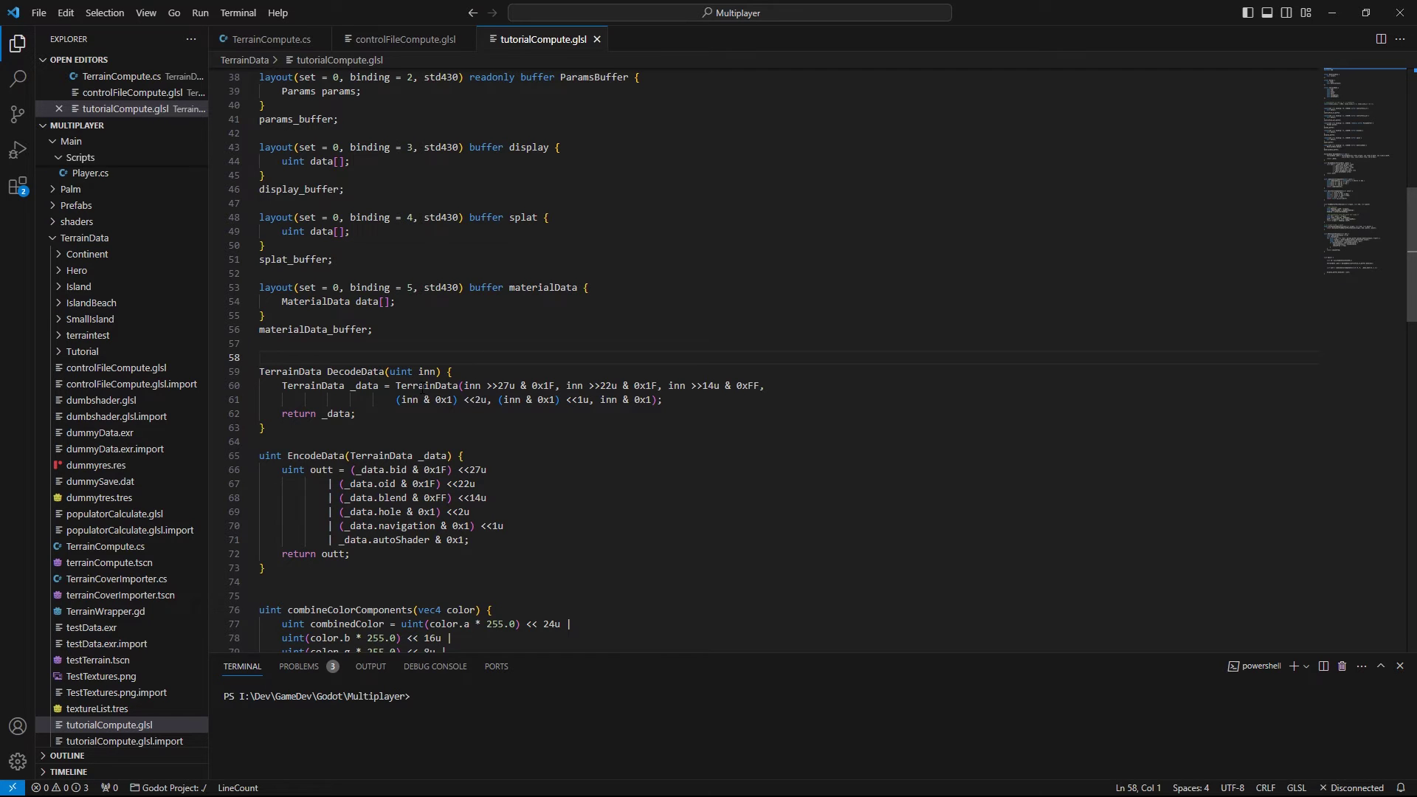
Back in the shader code, examine DecodeData's remaining bit-field arguments and the _data value it returns
left_click_drag(464, 385, 759, 385)
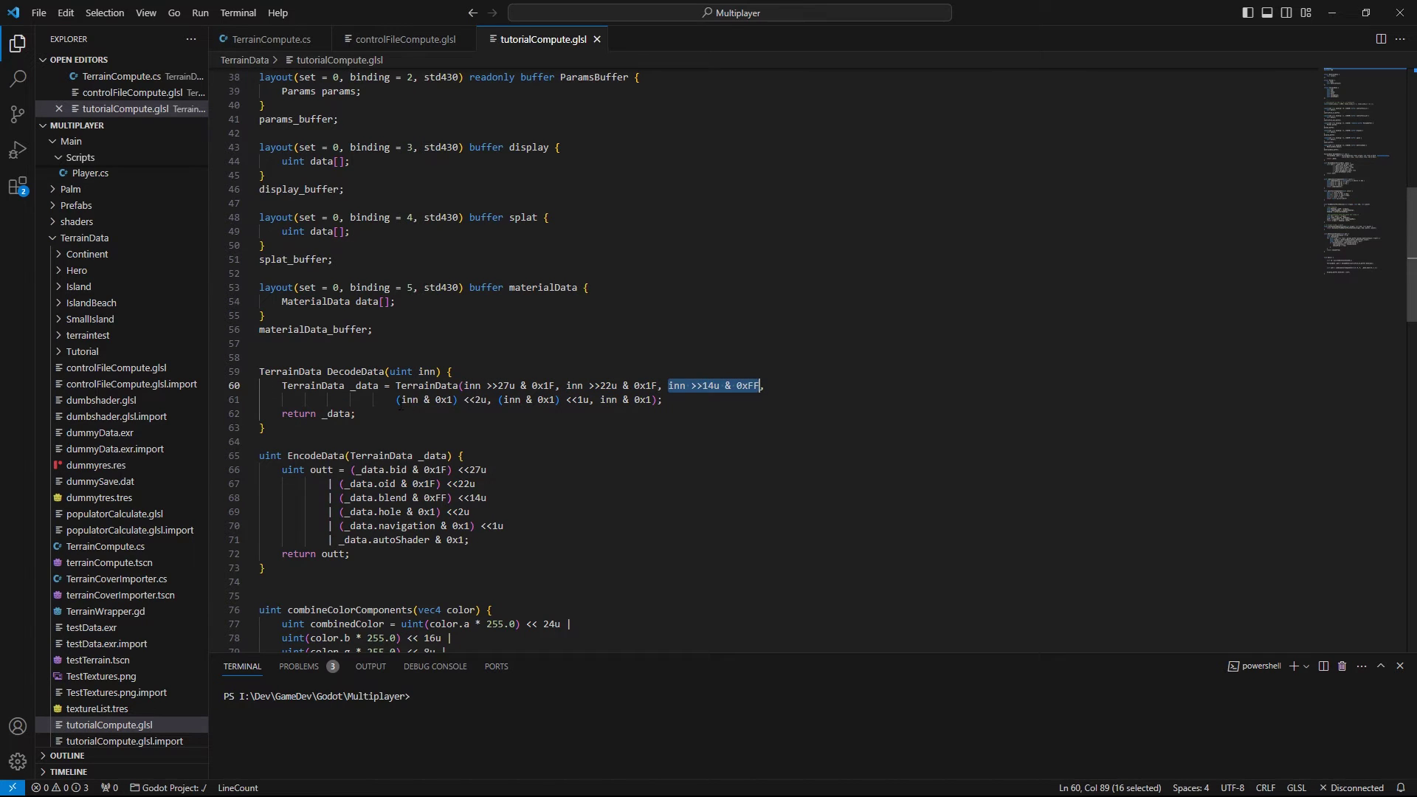
left_click_drag(395, 400, 492, 400)
left_click(668, 399)
left_click_drag(321, 414, 351, 415)
left_click(352, 414)
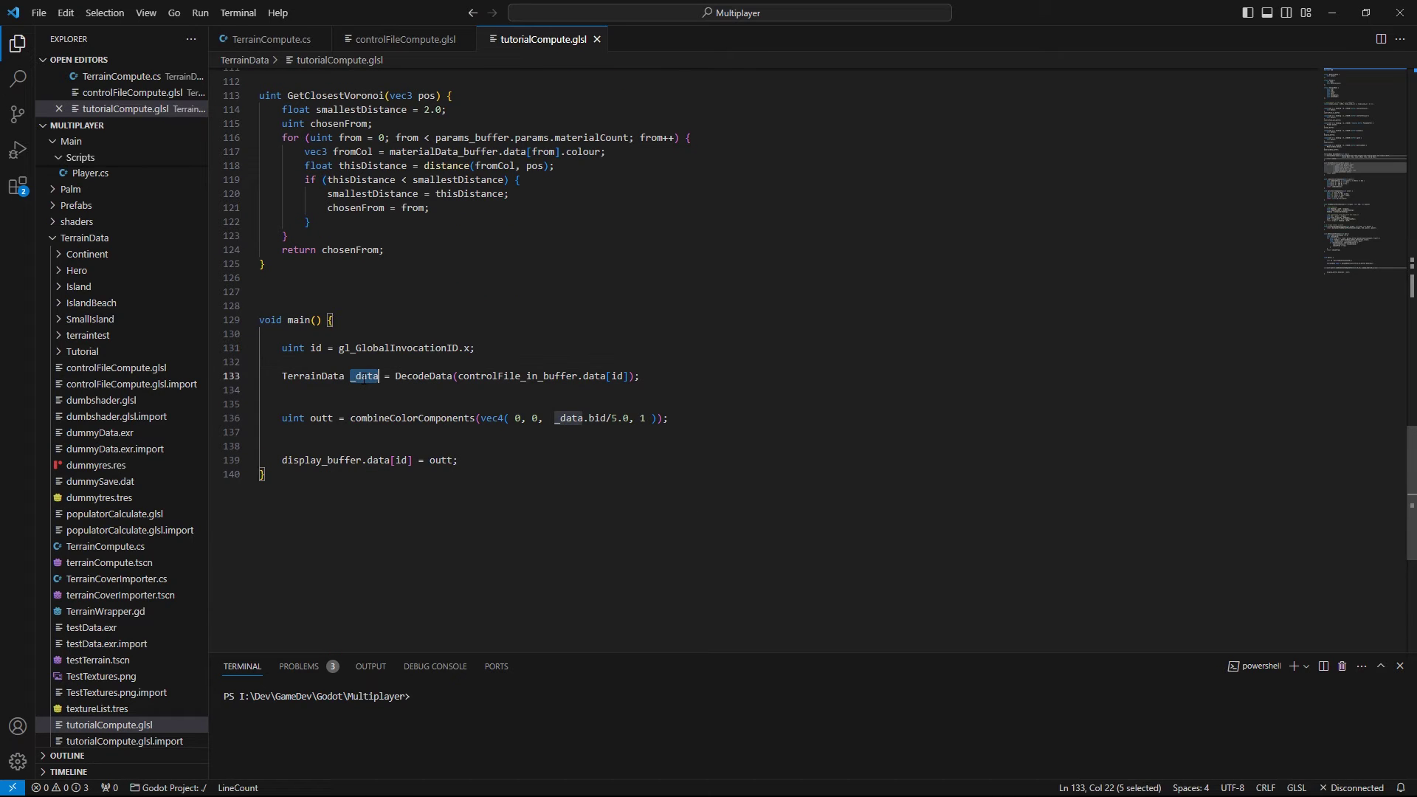
Examine how main() uses _data.bid/5.0 as the blue component passed to combineColorComponents
left_click(495, 389)
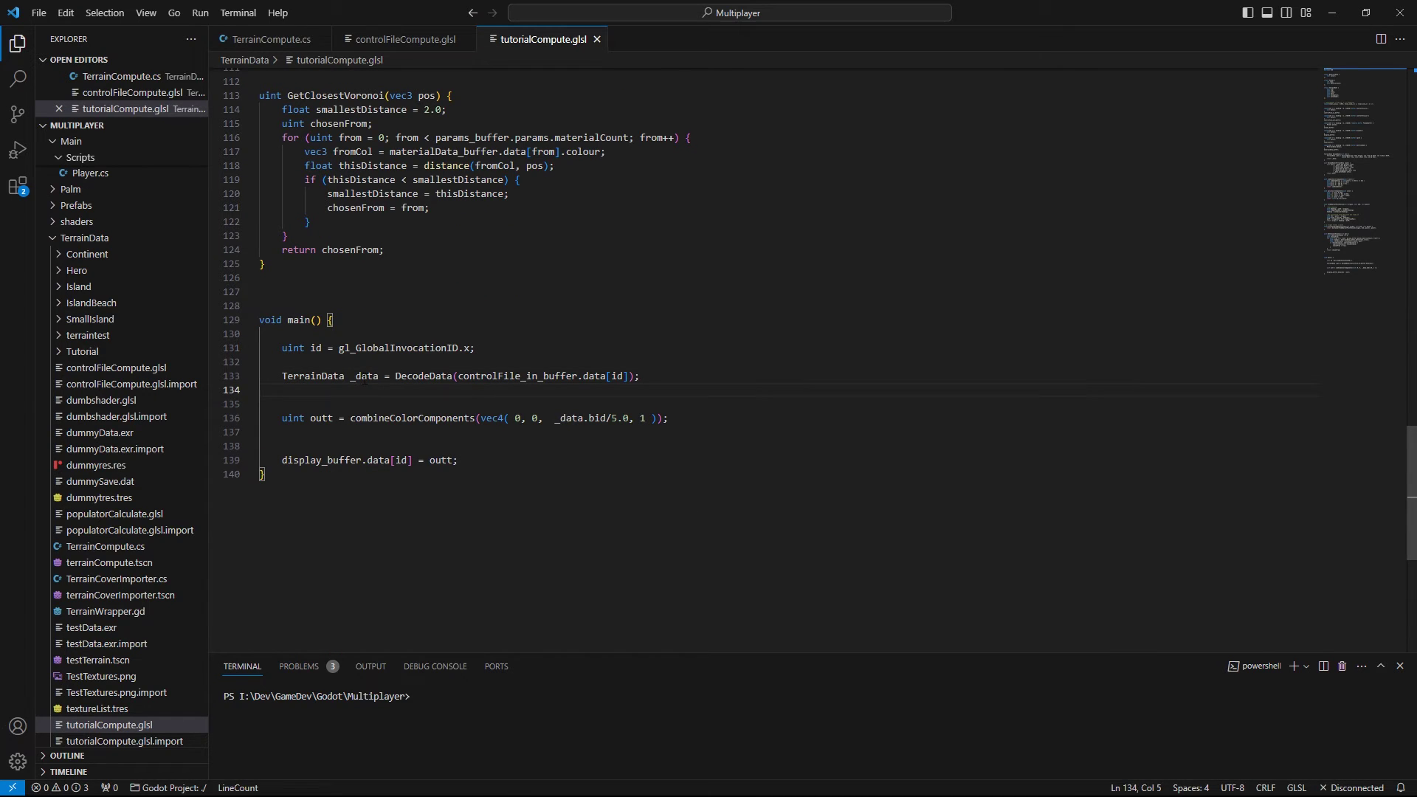
left_click_drag(555, 419, 606, 419)
left_click(461, 407)
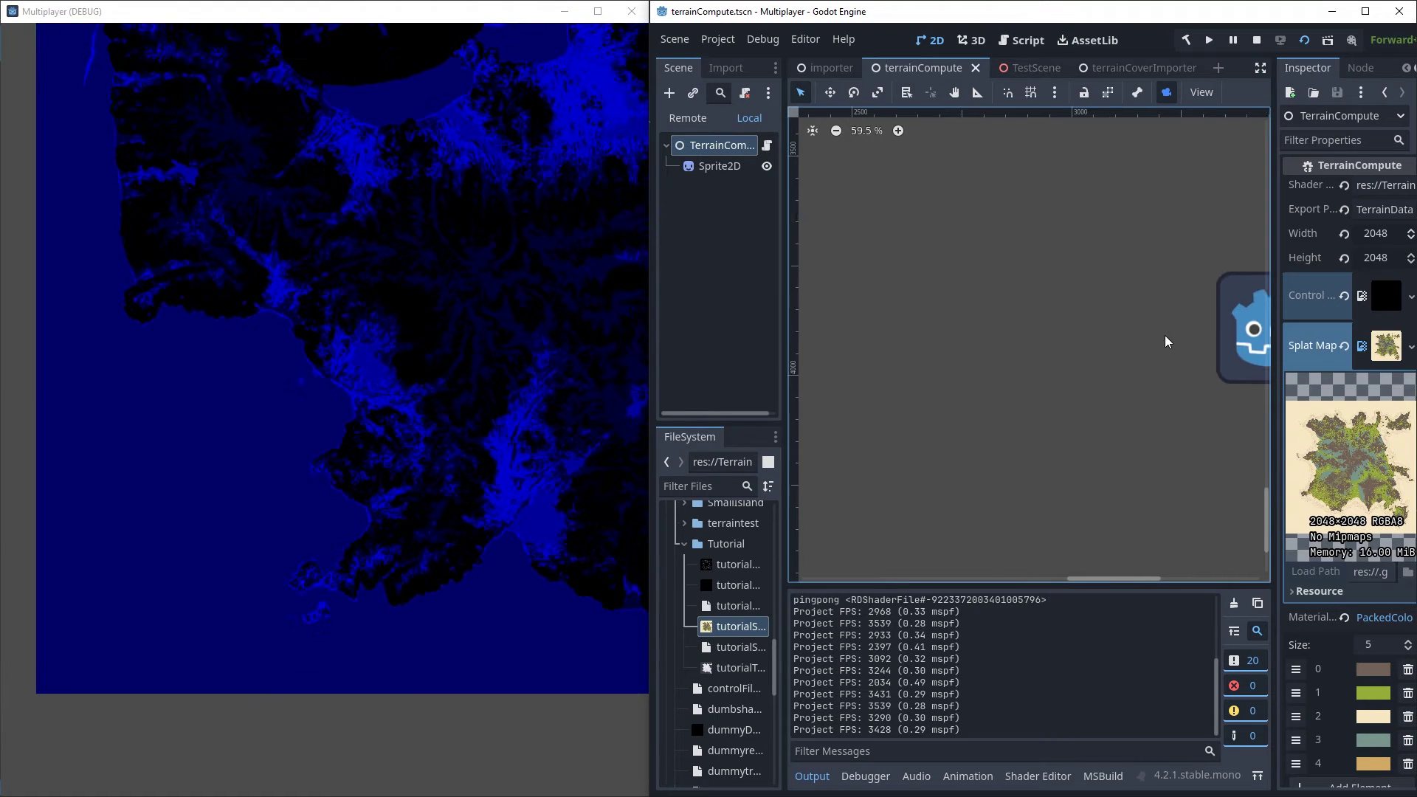
Switch to Godot and examine the blue base texture display in the running project
scroll(1168, 342, "down", 7)
middle_click_drag(1181, 299, 1164, 535)
scroll(1164, 534, "up", 20)
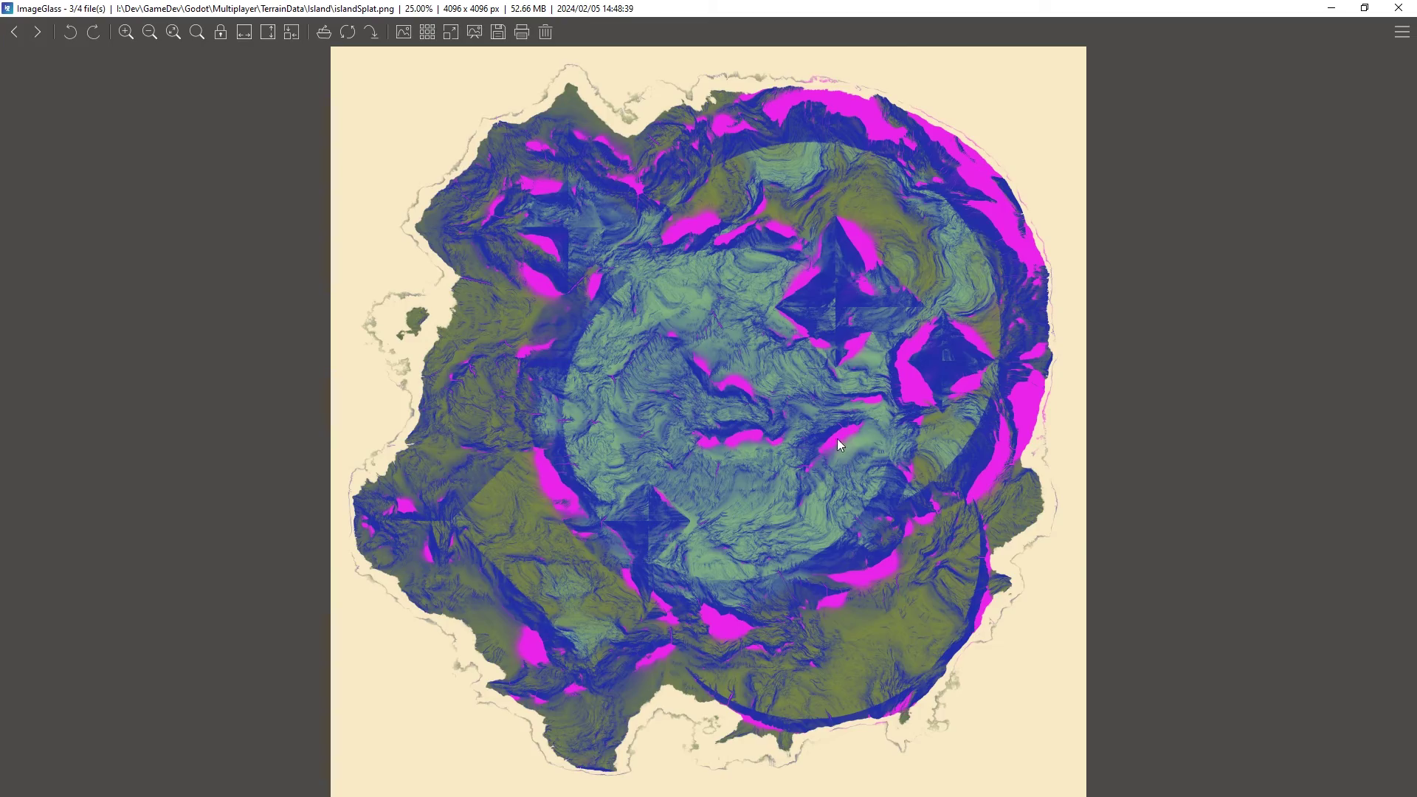
Switch to ImageGlass and examine the colour regions and blended edges of islandSplat.png up close
scroll(837, 442, "up", 5)
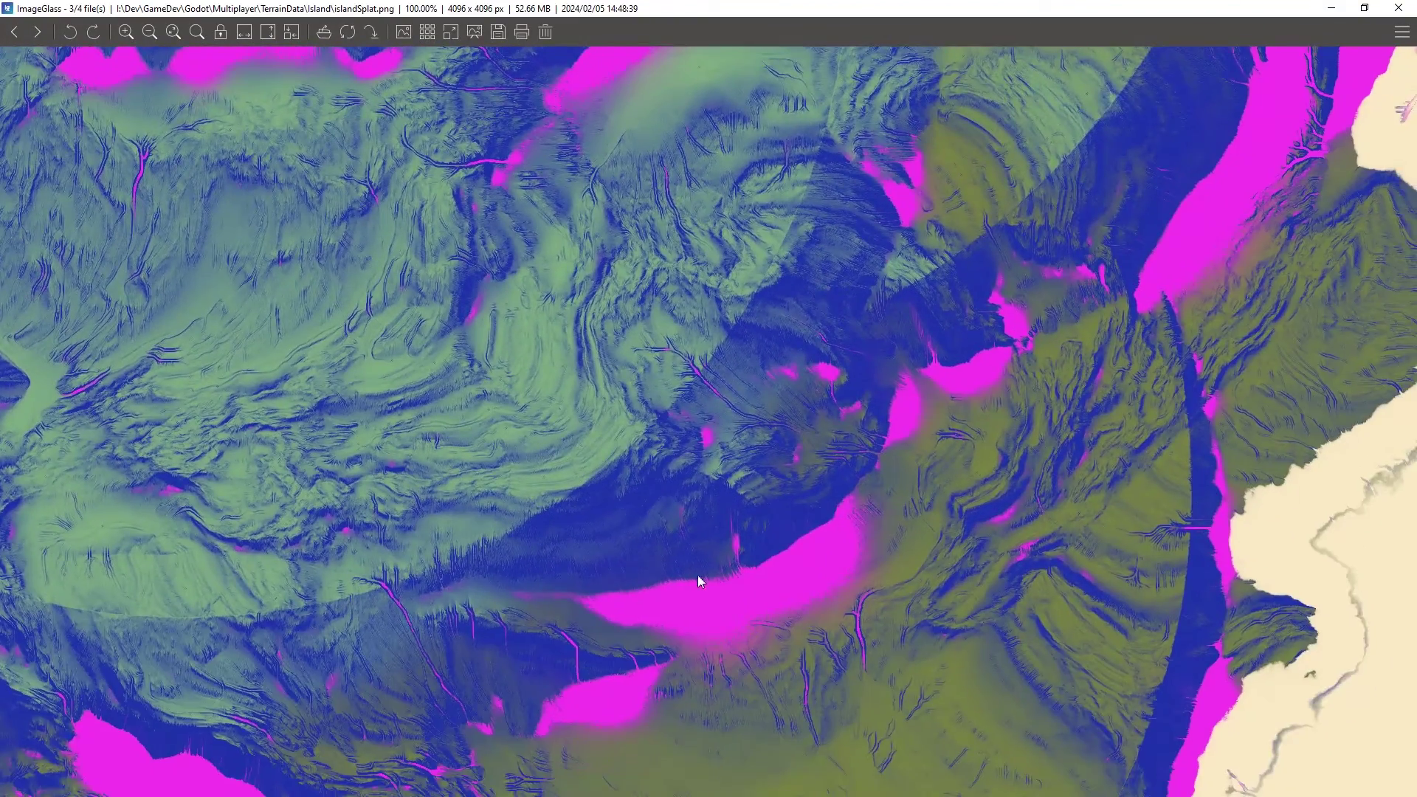
scroll(697, 575, "up", 2)
scroll(840, 525, "down", 3)
left_click_drag(900, 563, 882, 397)
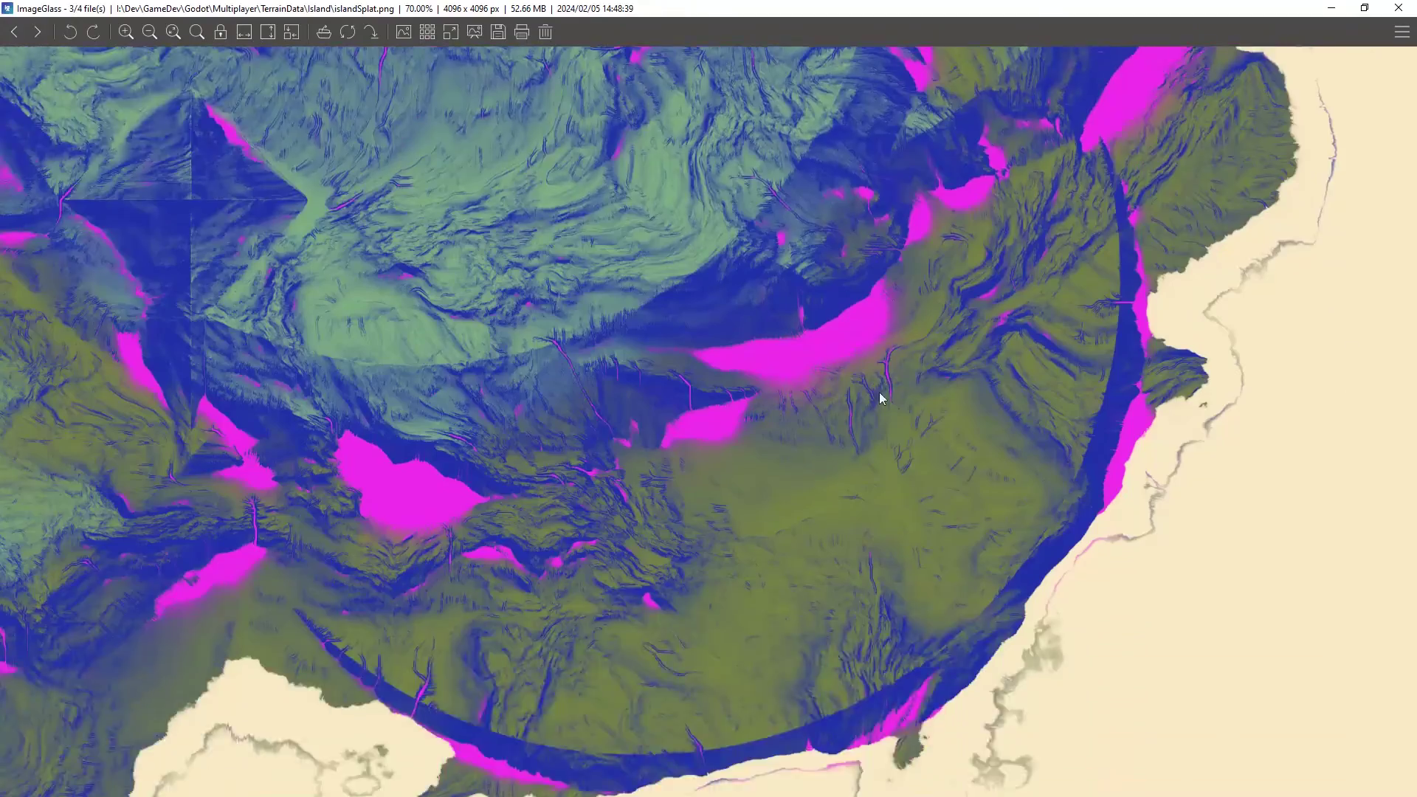
scroll(832, 536, "up", 2)
scroll(703, 401, "up", 3)
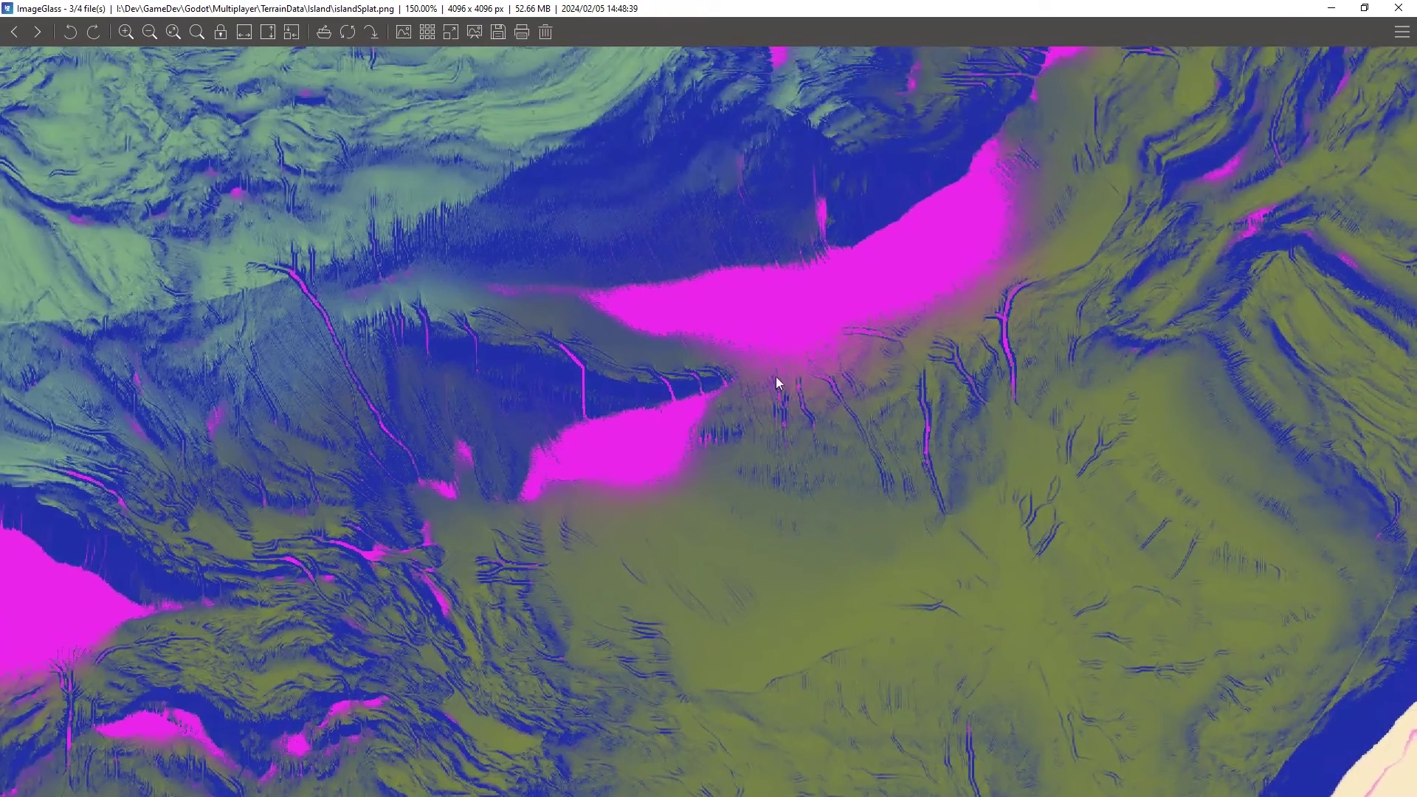
scroll(772, 303, "down", 4)
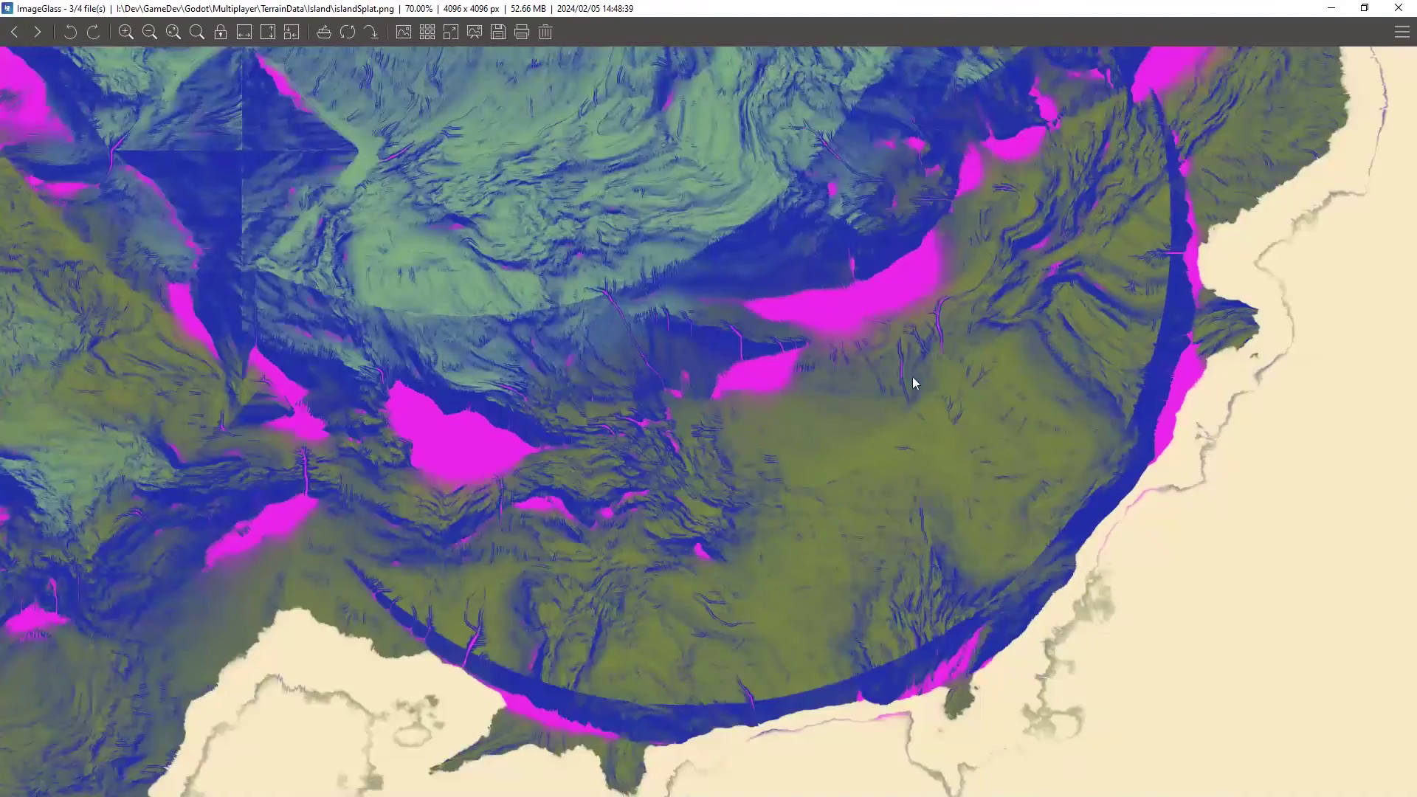
left_click_drag(1067, 442, 854, 240)
scroll(1116, 498, "up", 1)
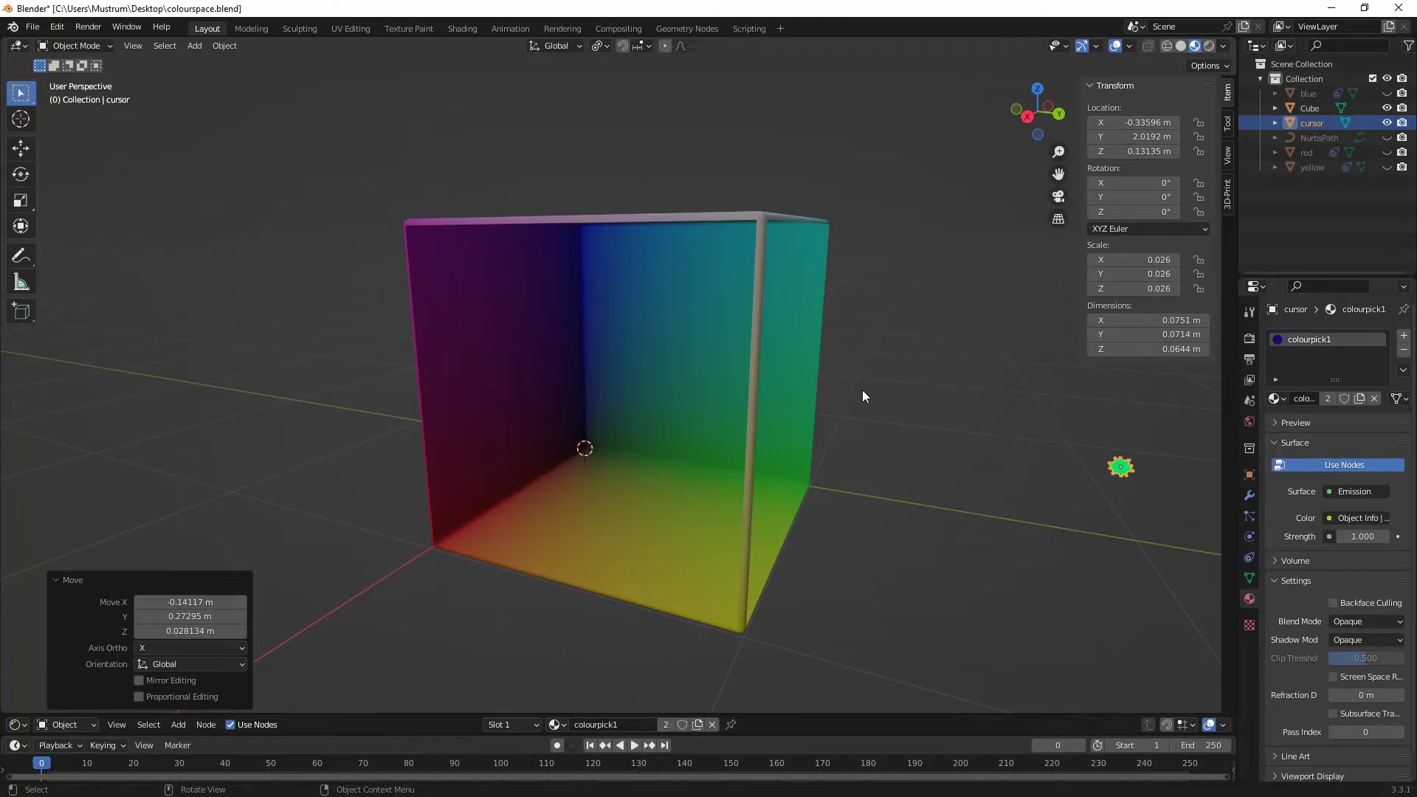
Switch to Blender and unhide the blue, yellow and red objects in the colour cube scene
scroll(862, 389, "up", 3)
middle_click_drag(889, 411, 878, 407)
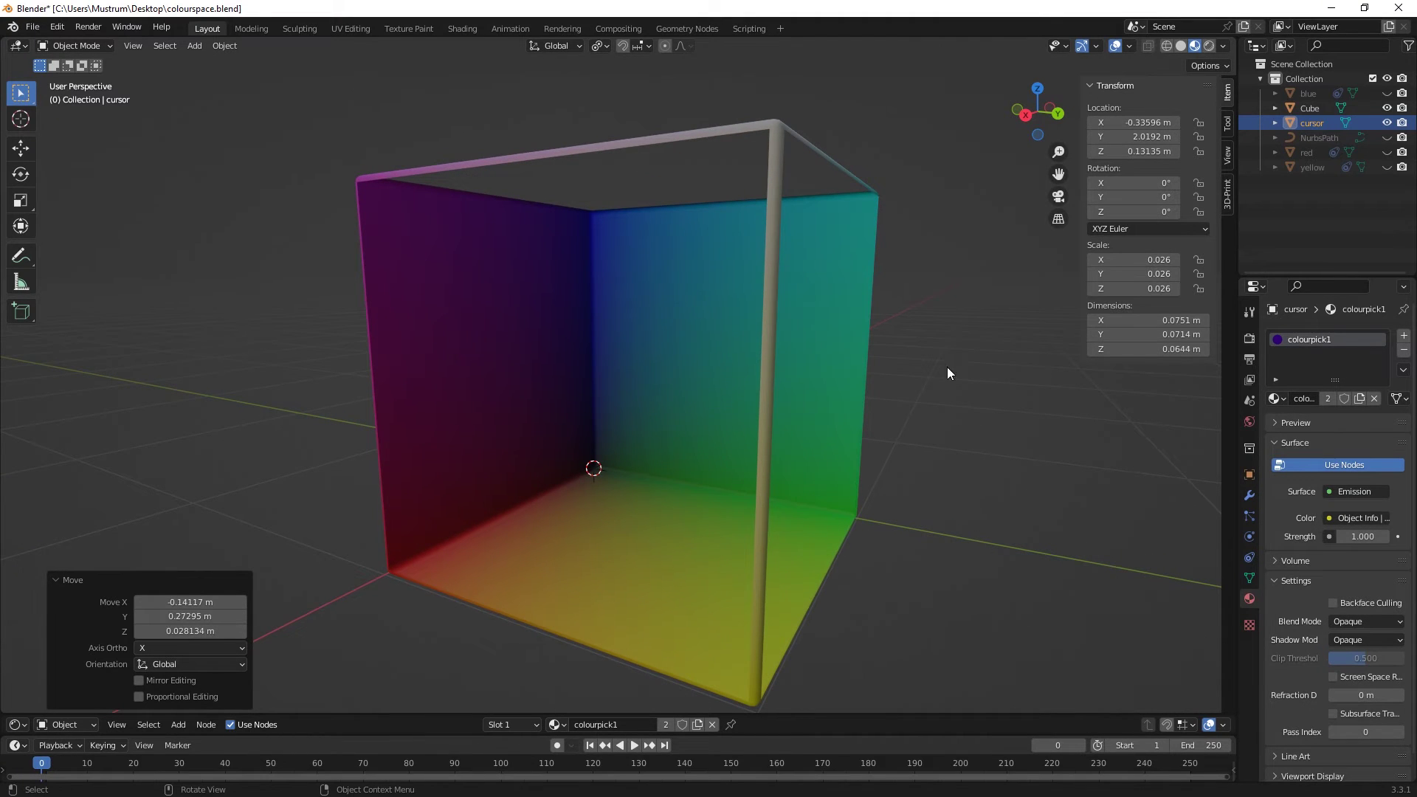
left_click(1387, 93)
left_click(1387, 167)
left_click(1388, 152)
Highlight the blue, green and red marker spheres one after another inside the colour cube
middle_click_drag(902, 348, 728, 327)
left_click(725, 303)
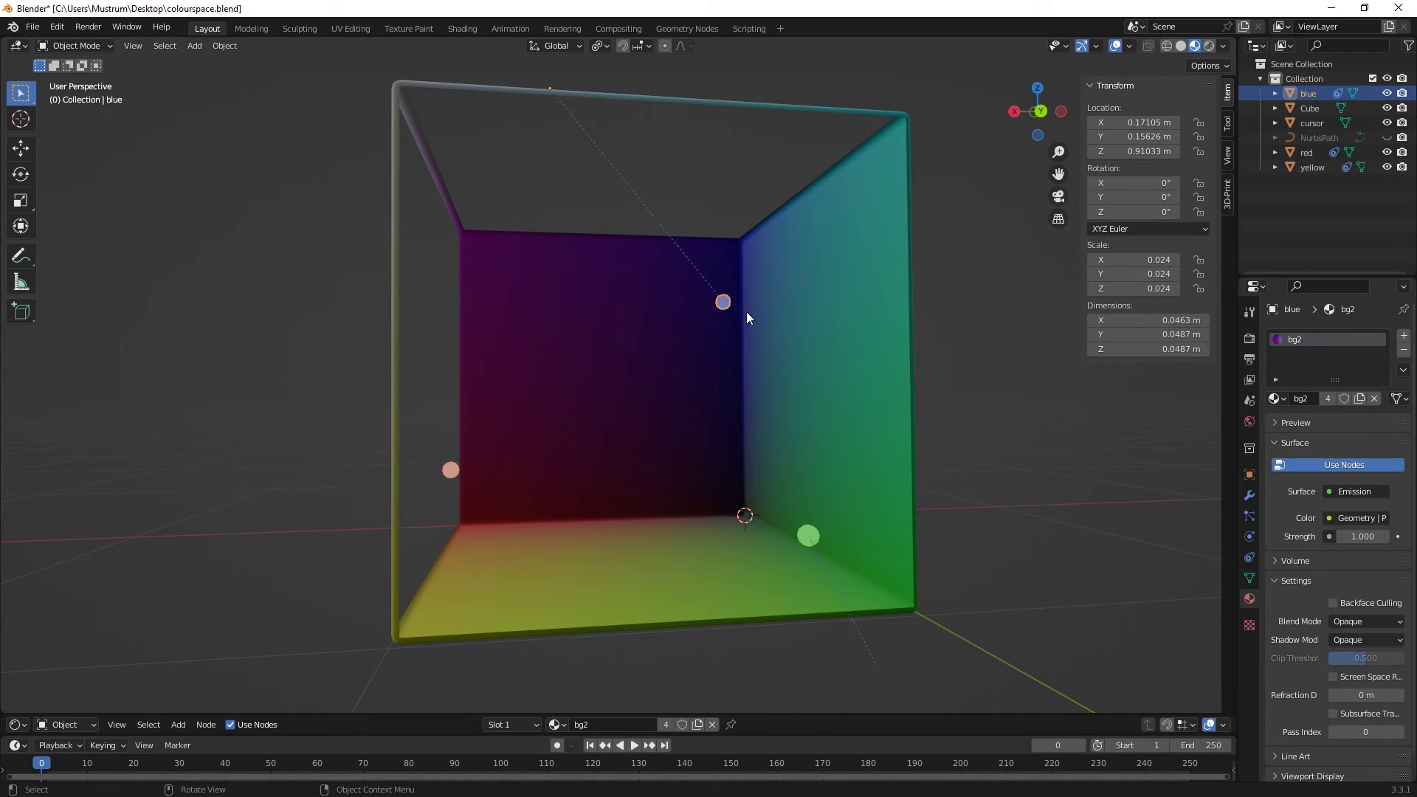
left_click(807, 537)
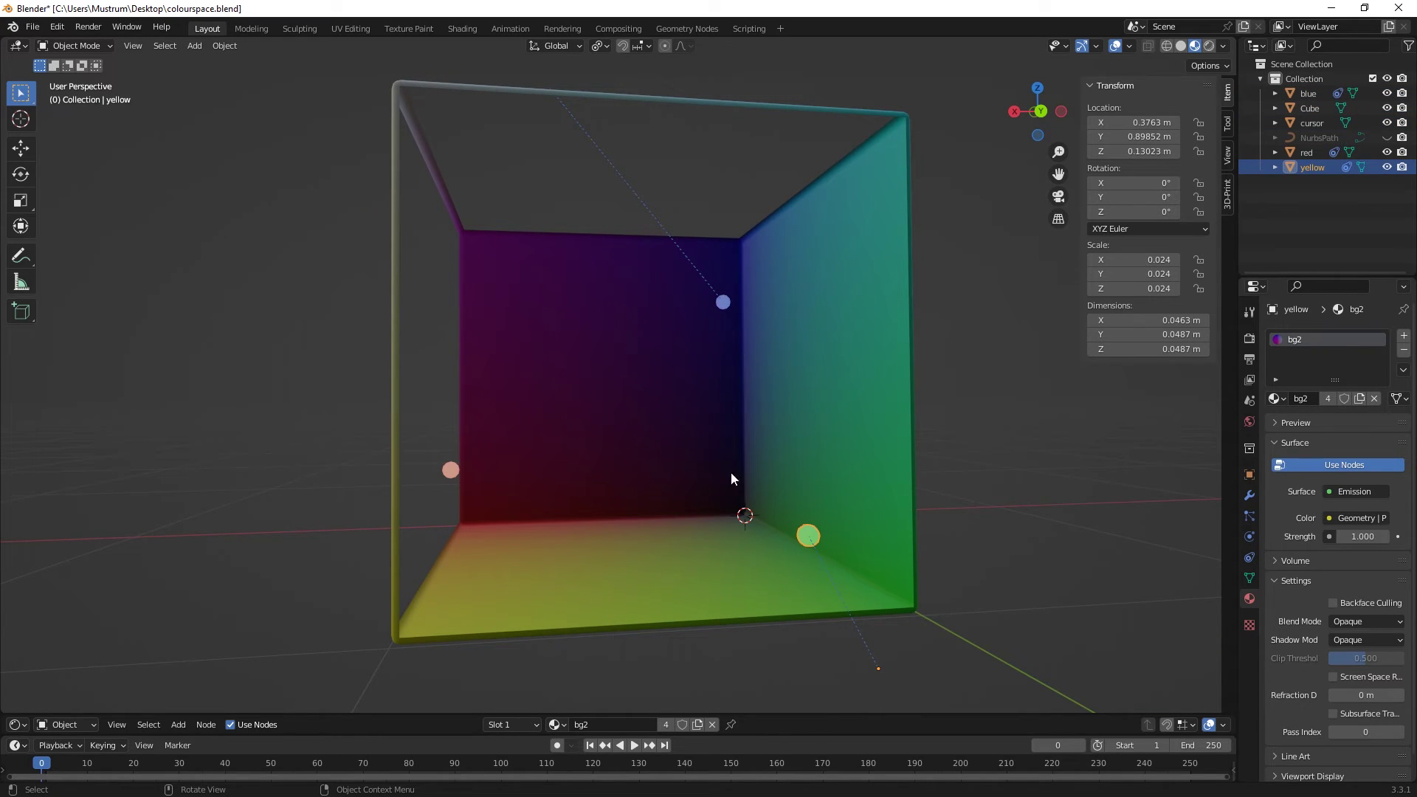
left_click(451, 472)
left_click(304, 452)
middle_click_drag(303, 452, 672, 515)
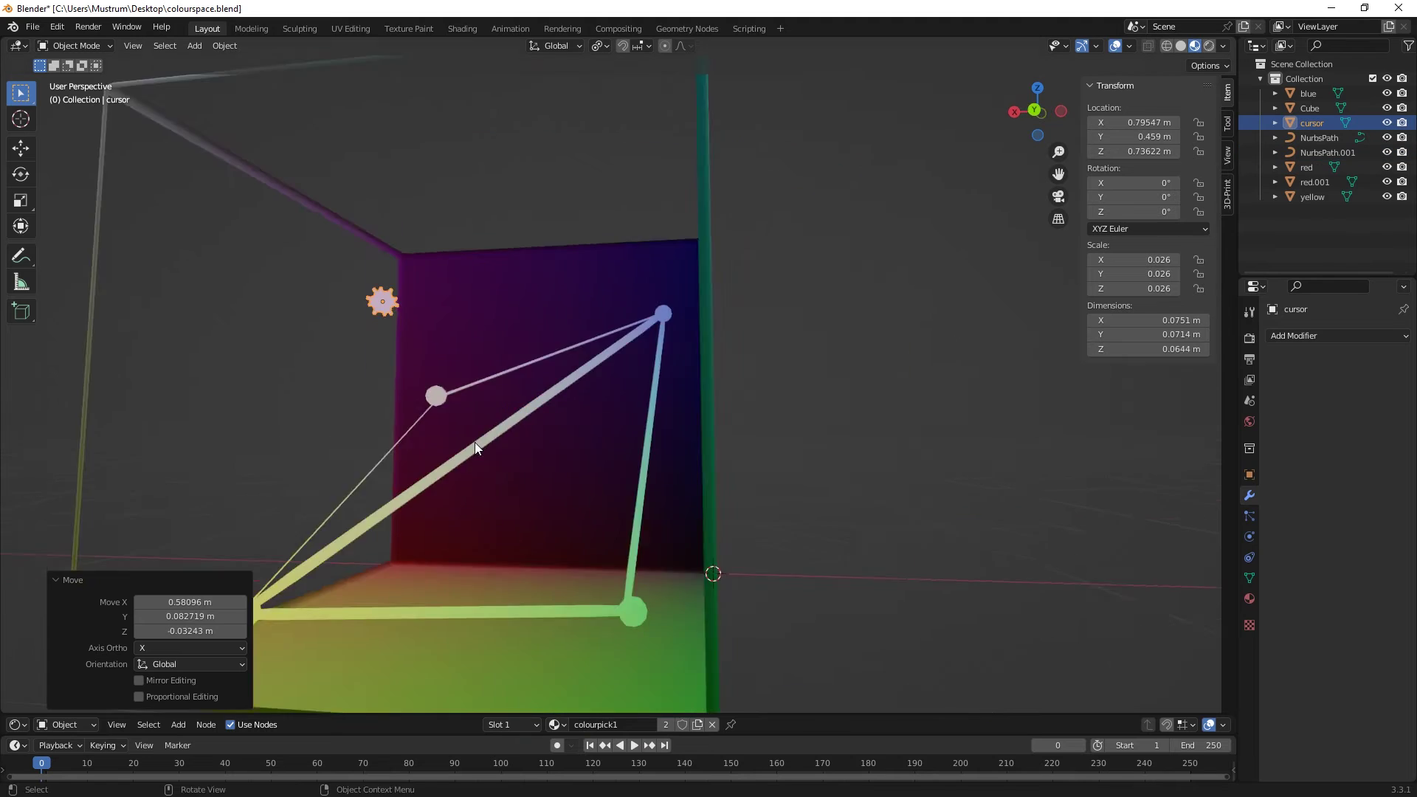
Move the cursor gear near the blue marker, to about X 0.27, Y 0.32, Z 0.77 m
middle_click_drag(476, 442, 440, 410)
key("g")
left_click(689, 277)
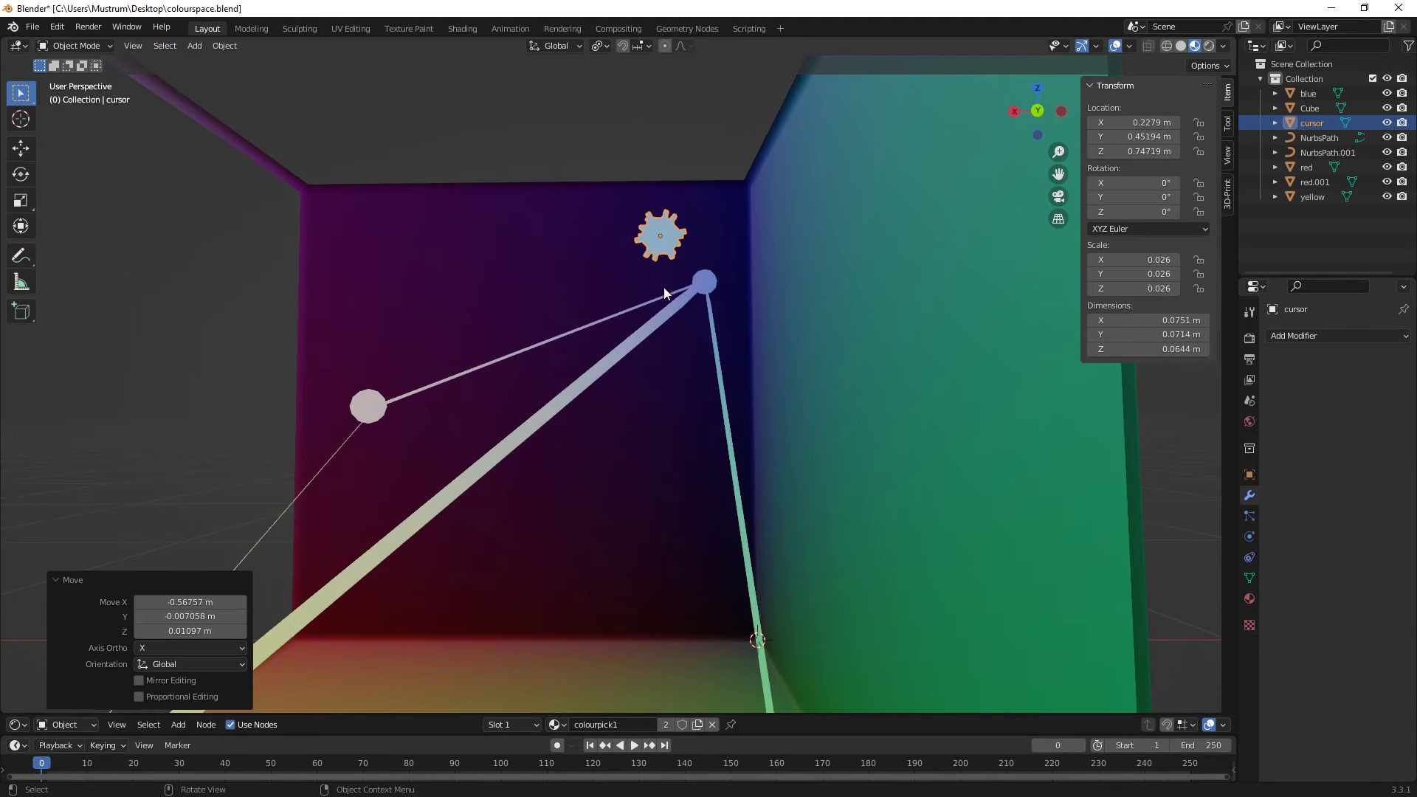
middle_click_drag(602, 314, 689, 400)
key("g")
left_click(659, 347)
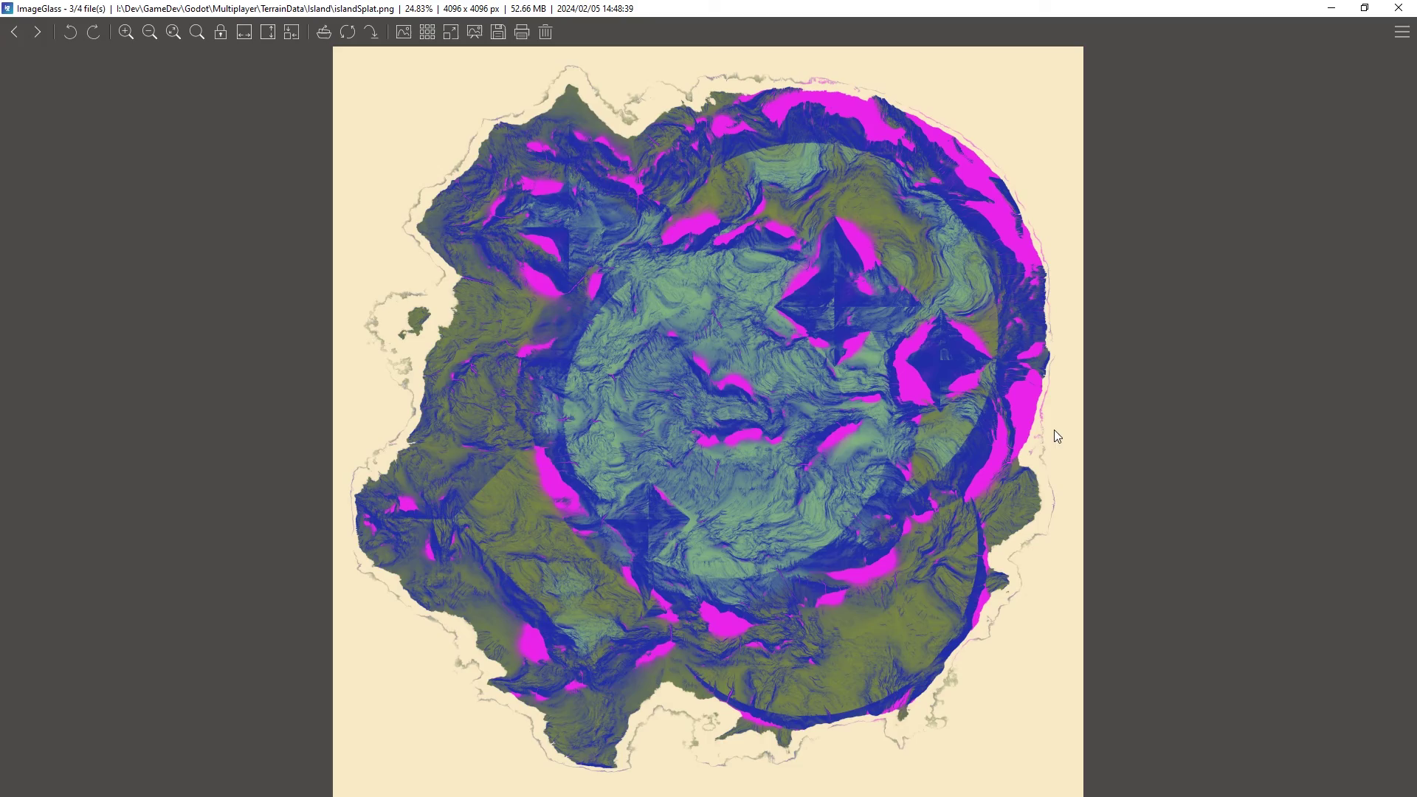
Switch to ImageGlass and examine the blended green and blue pixels of islandSplat.png at high magnification
scroll(887, 560, "up", 5)
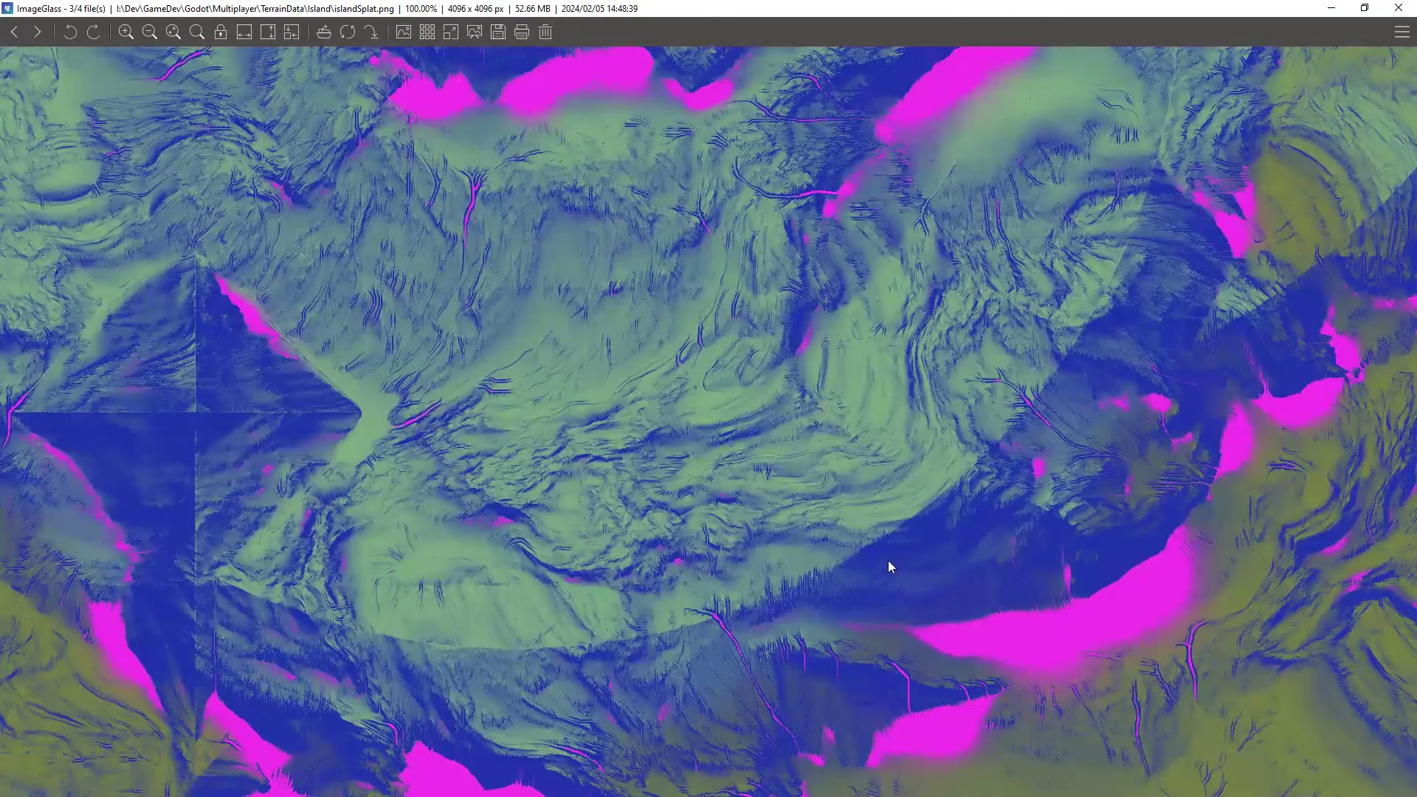
scroll(888, 560, "up", 8)
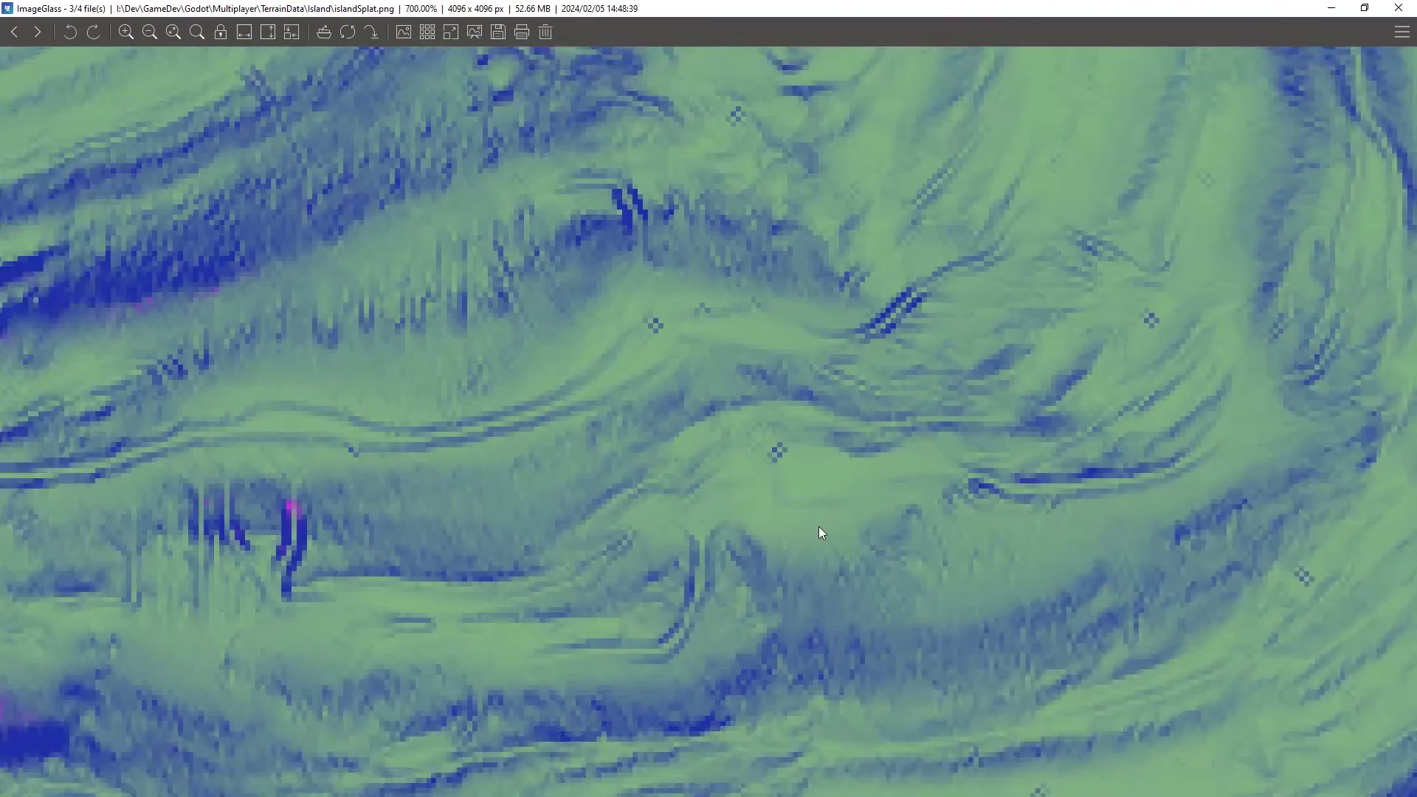
scroll(819, 533, "up", 1)
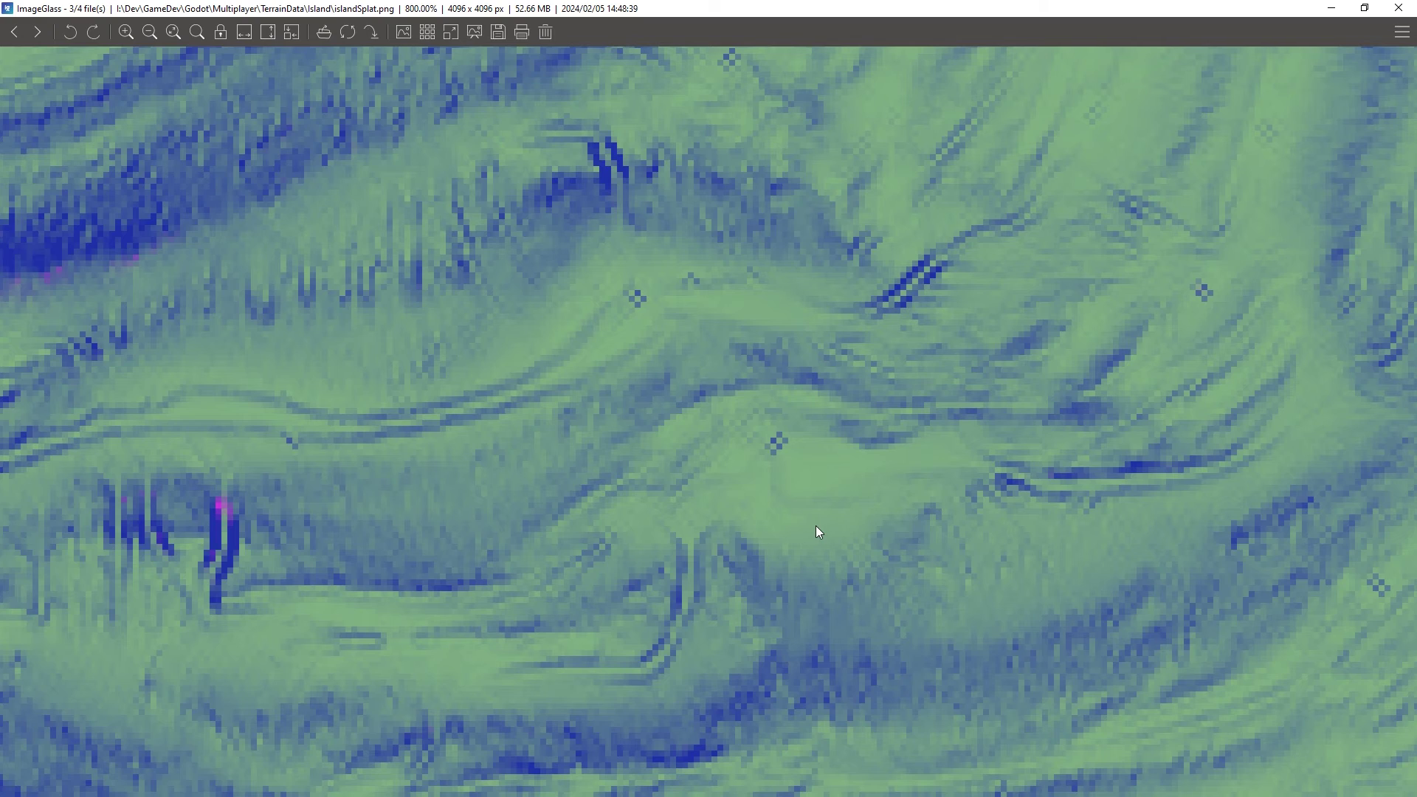
scroll(807, 520, "down", 4)
left_click_drag(807, 520, 559, 209)
left_click_drag(1028, 598, 841, 292)
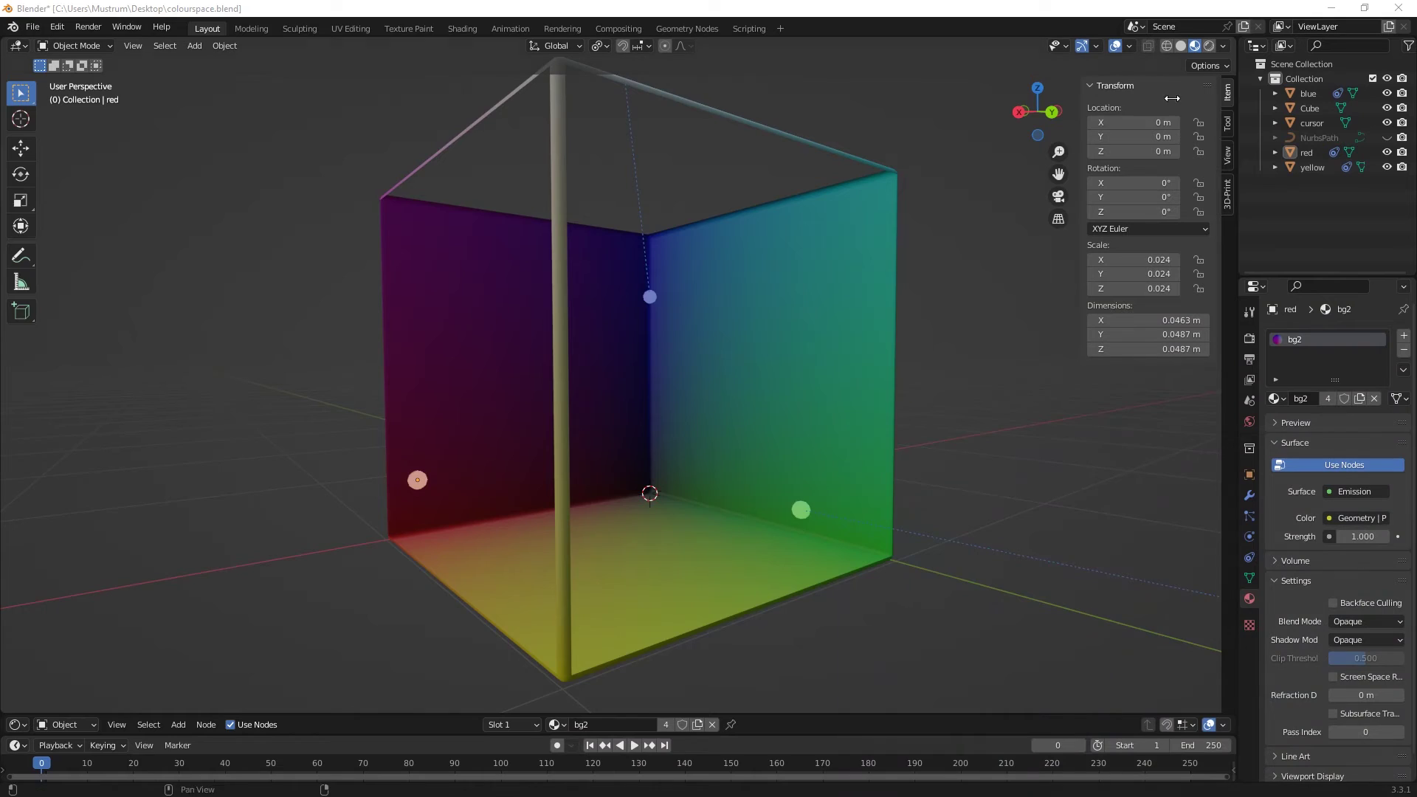
Switch to Blender and place the cursor gear on the path between the blue and green markers, about X 0.15, Y 0.48, Z 0.46 m
middle_click_drag(882, 311, 891, 323)
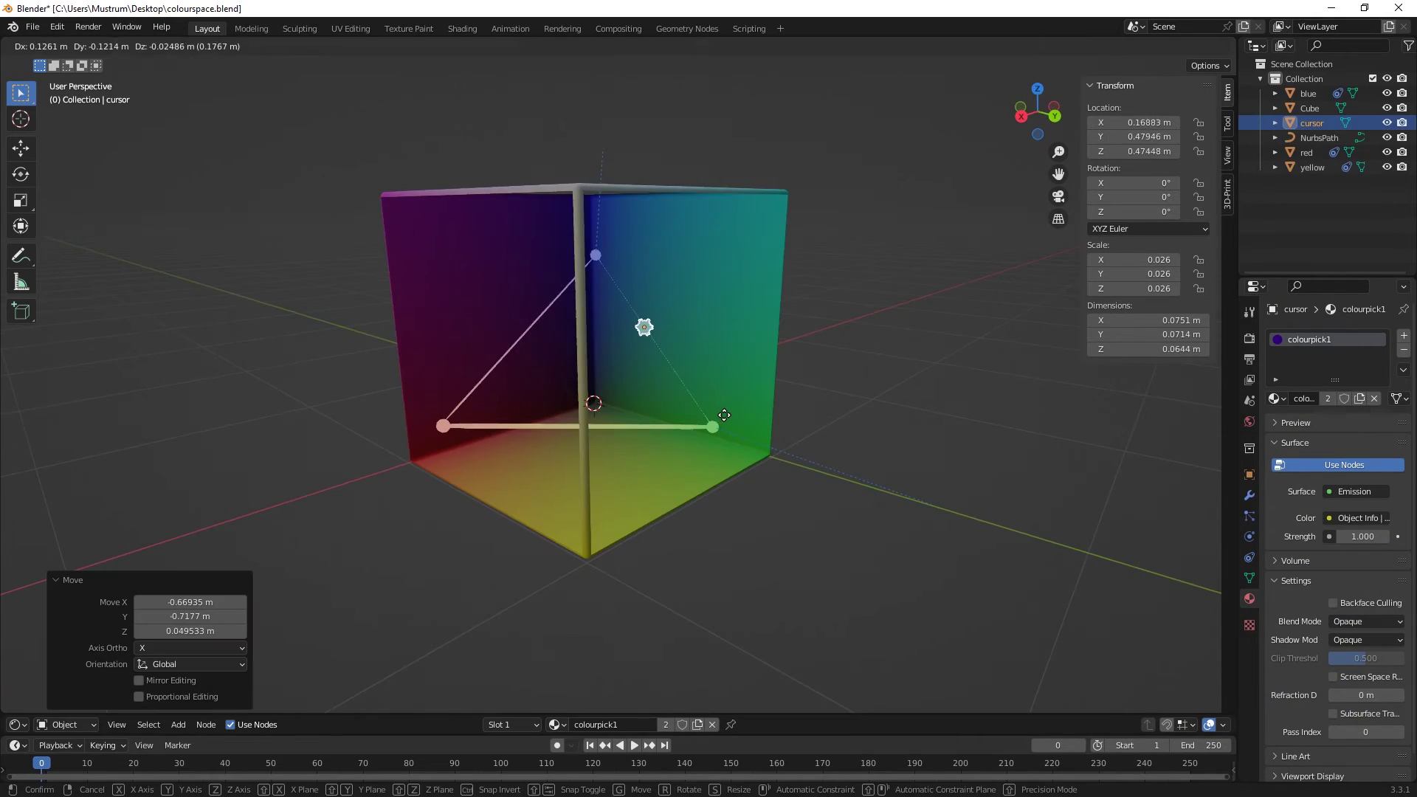
middle_click_drag(516, 414, 648, 396)
scroll(666, 341, "up", 3)
scroll(649, 397, "up", 3)
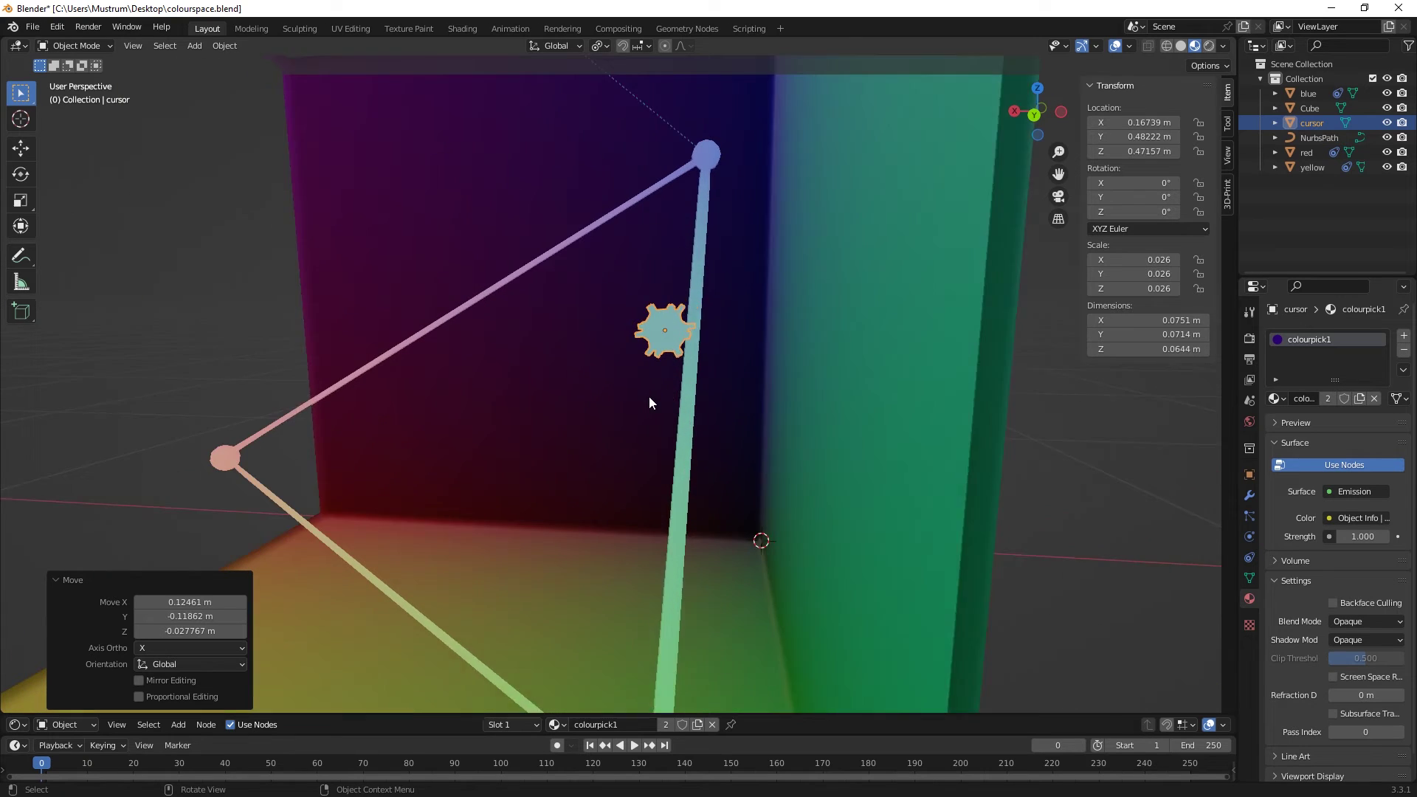
key("g")
left_click(698, 372)
scroll(698, 362, "down", 2)
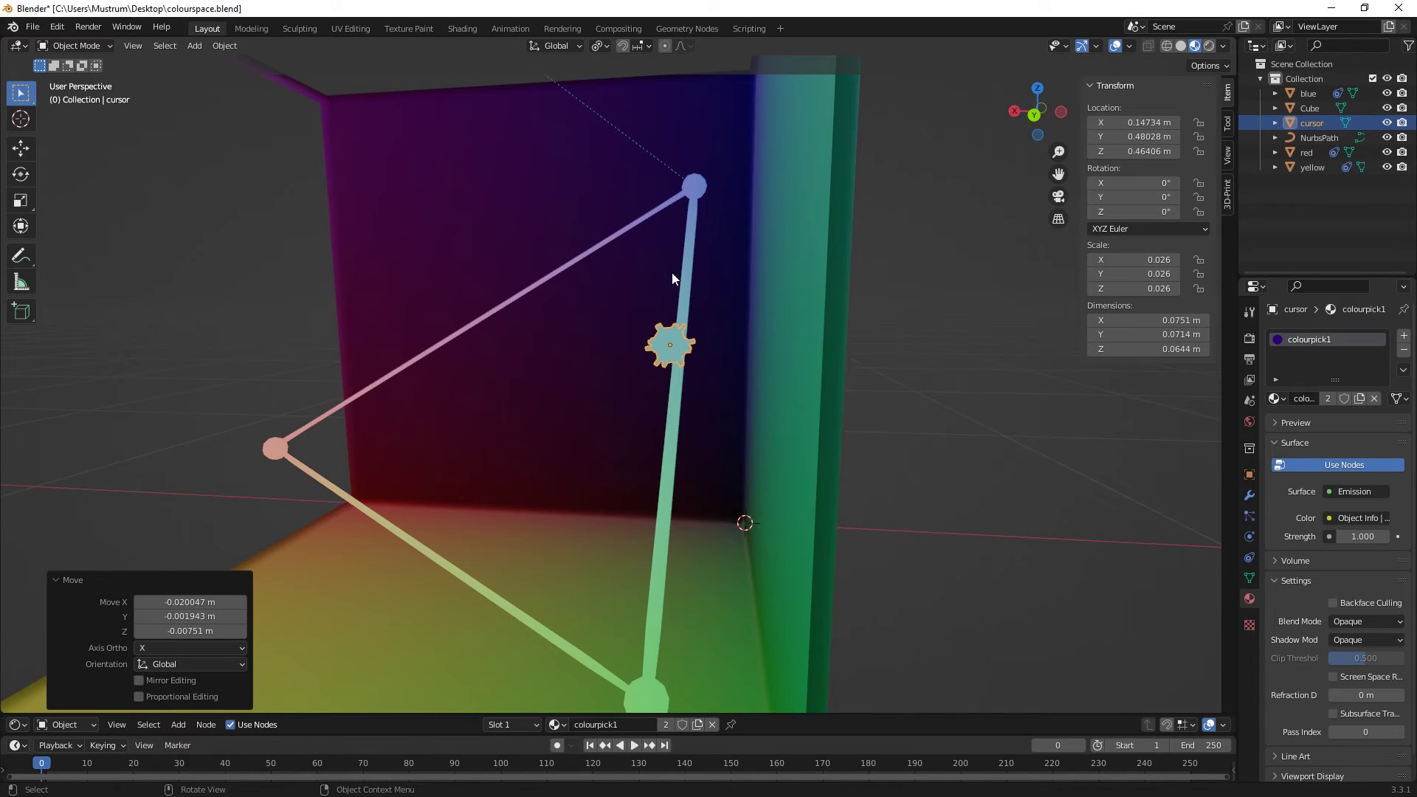
scroll(640, 413, "down", 2)
scroll(646, 449, "up", 2)
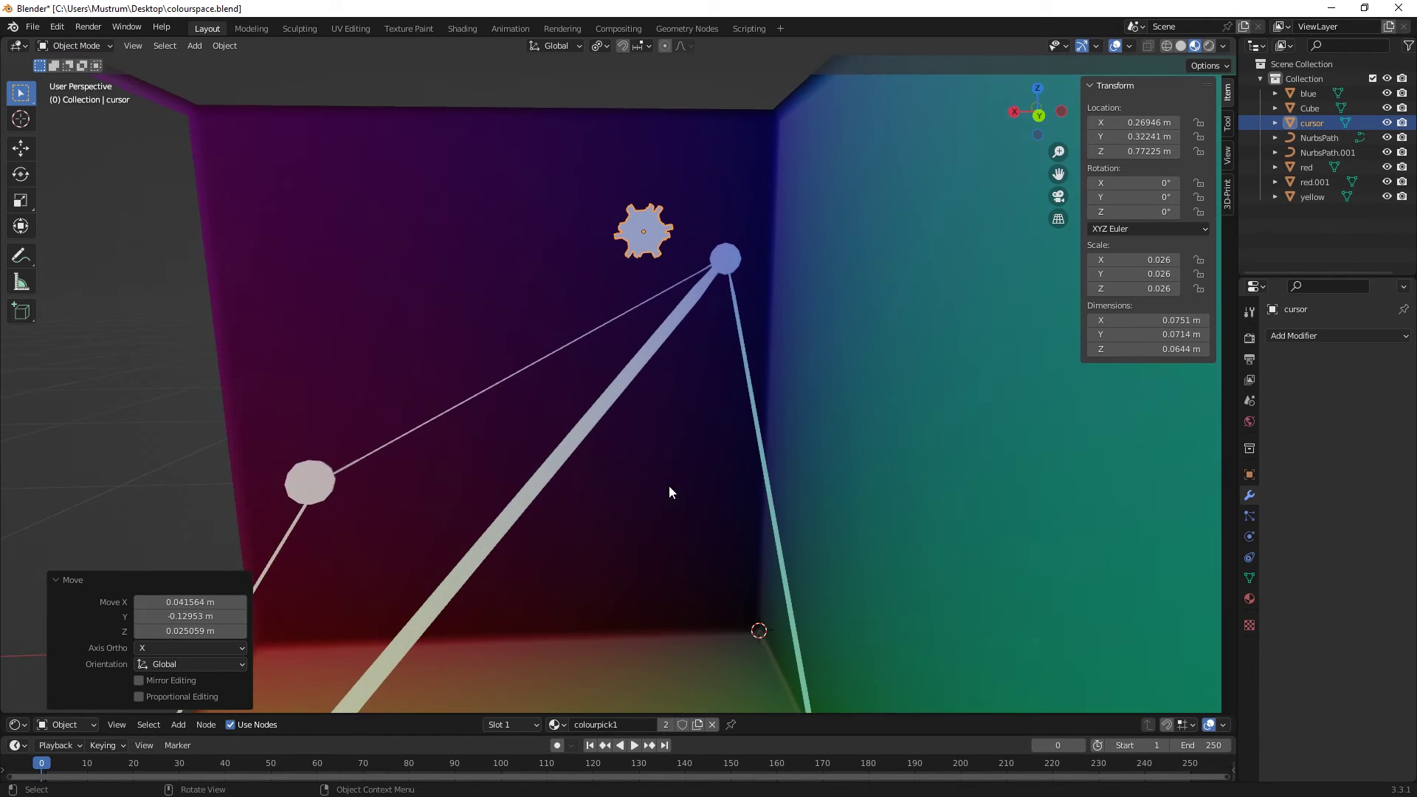
Examine from several angles how the cursor gear sits relative to the blue marker and its connecting paths
middle_click_drag(669, 485, 581, 300)
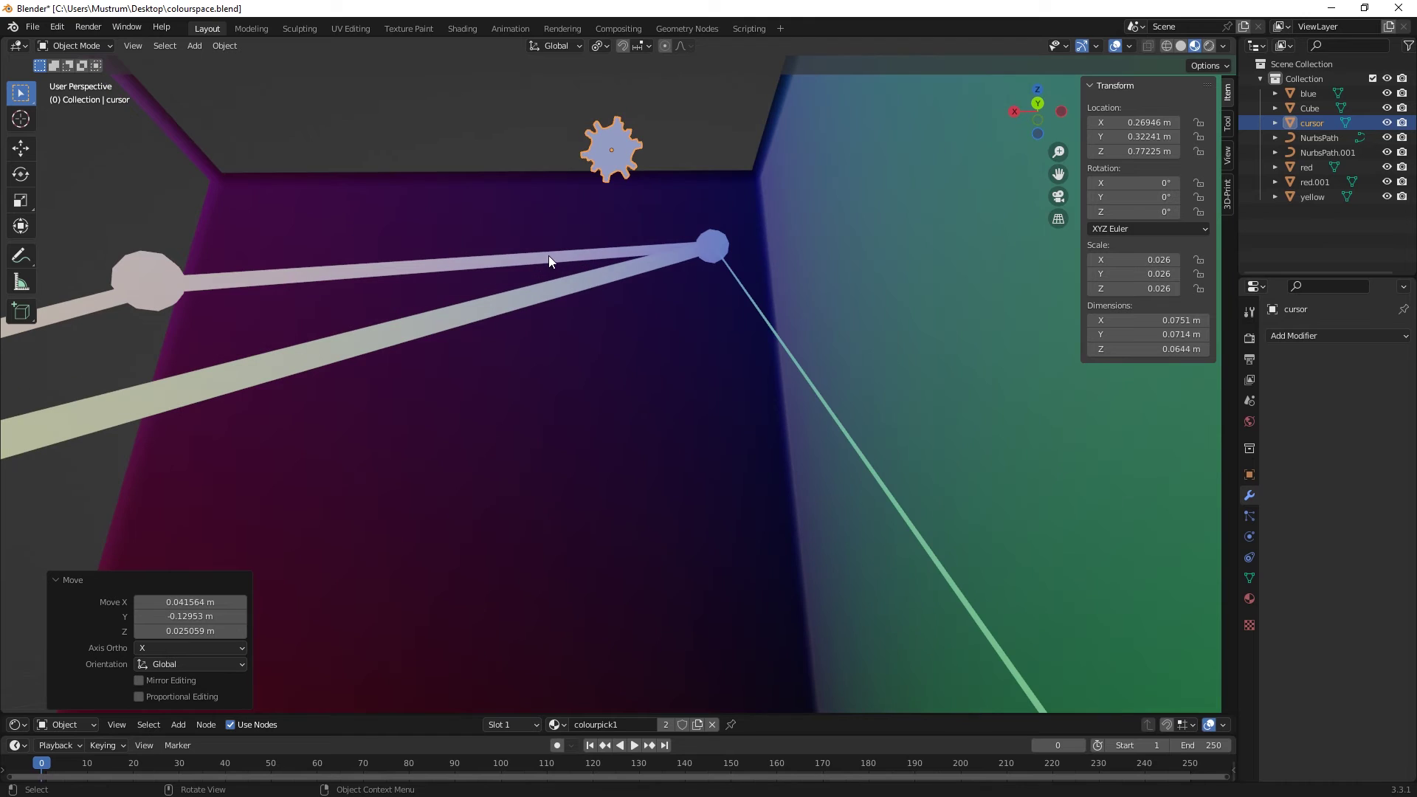
scroll(462, 287, "down", 2)
scroll(603, 277, "down", 3)
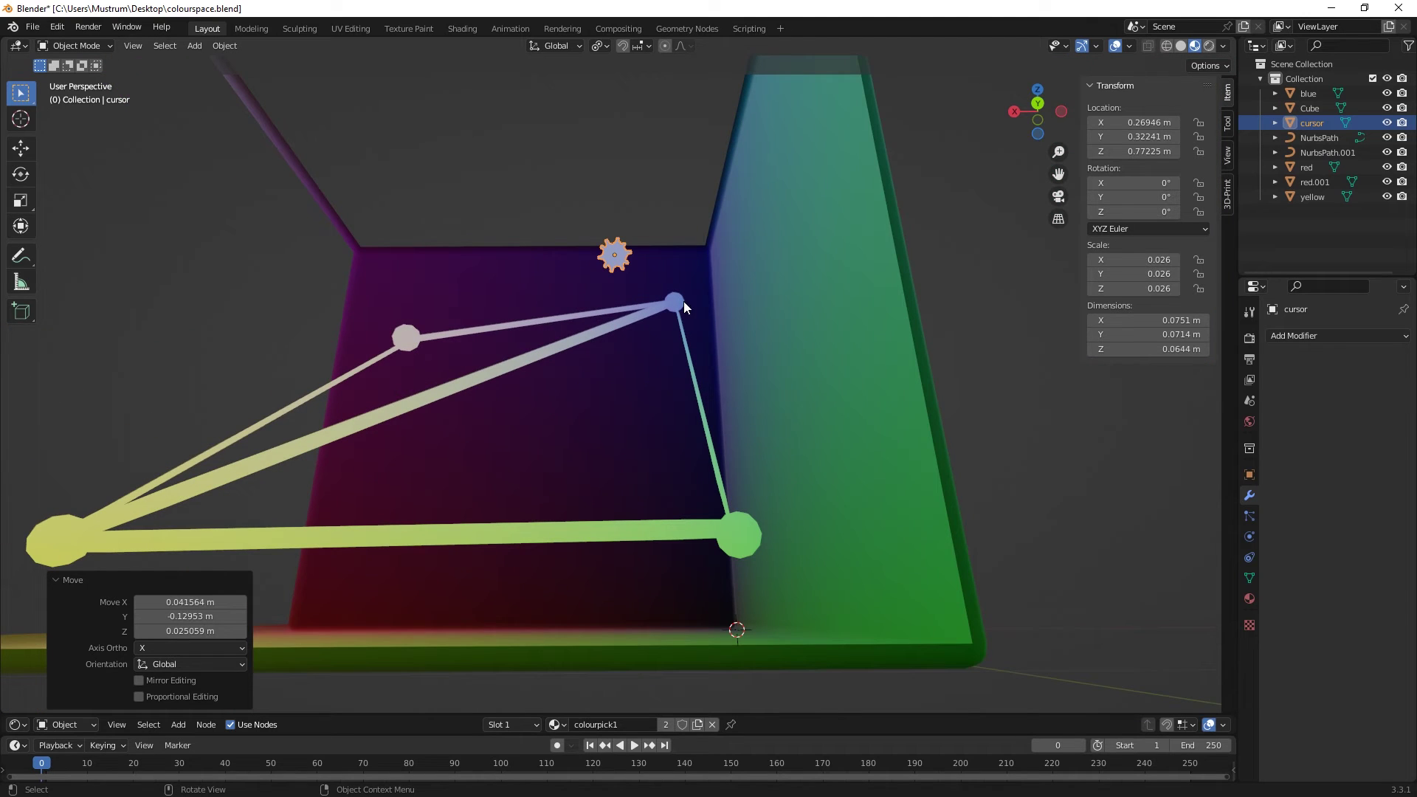
scroll(577, 284, "up", 4)
middle_click_drag(695, 214, 745, 243)
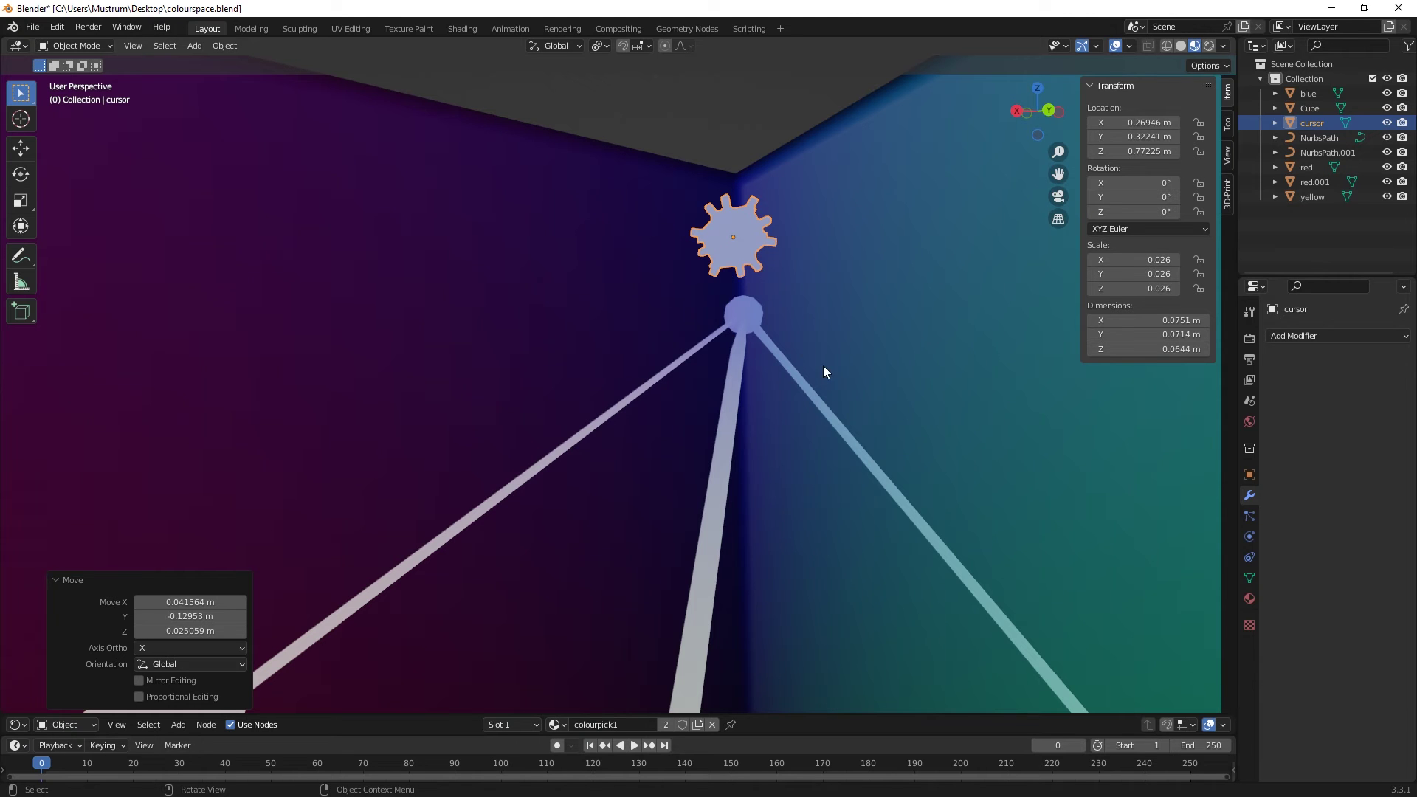
middle_click_drag(828, 379, 692, 413)
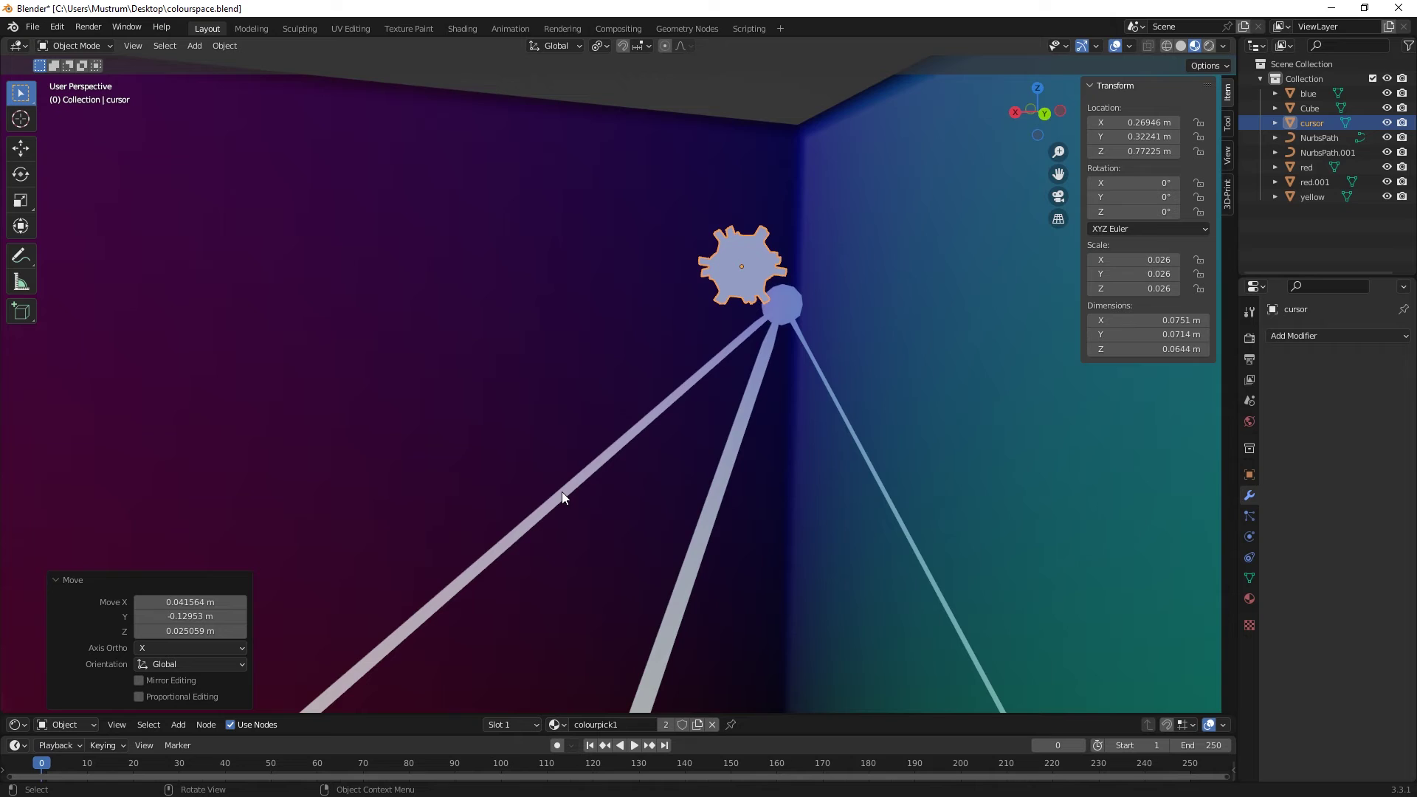
scroll(704, 361, "down", 3)
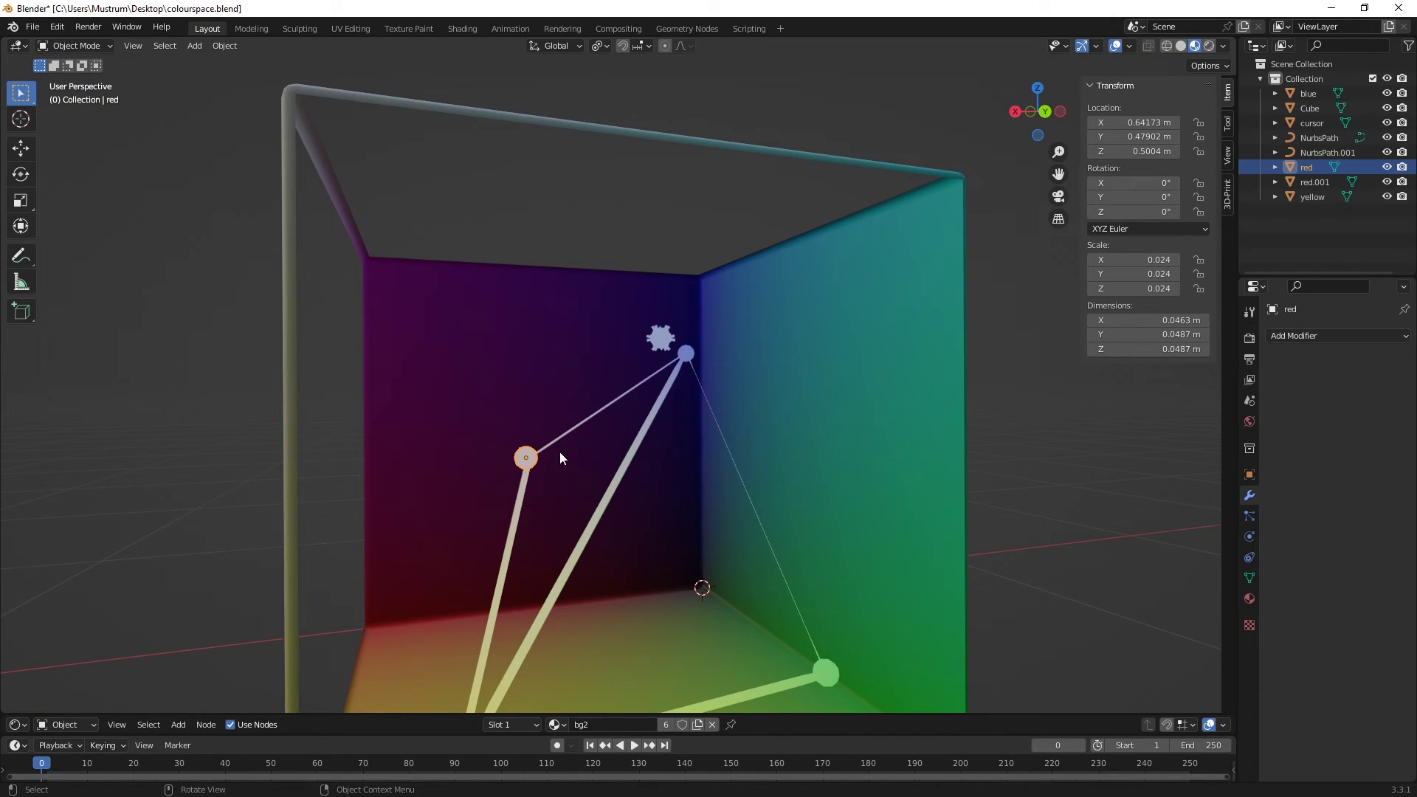
Move the cursor gear towards the blue end of the diagonal path, to about X 0.23, Y 0.25, Z 0.69 m
scroll(579, 440, "up", 5)
left_click(716, 278)
mouse_move(716, 278)
middle_mouse_down()
mouse_move(759, 353)
mouse_move(735, 288)
middle_mouse_up()
key("g")
left_click(749, 369)
scroll(749, 365, "down", 3)
middle_click_drag(749, 358, 702, 433)
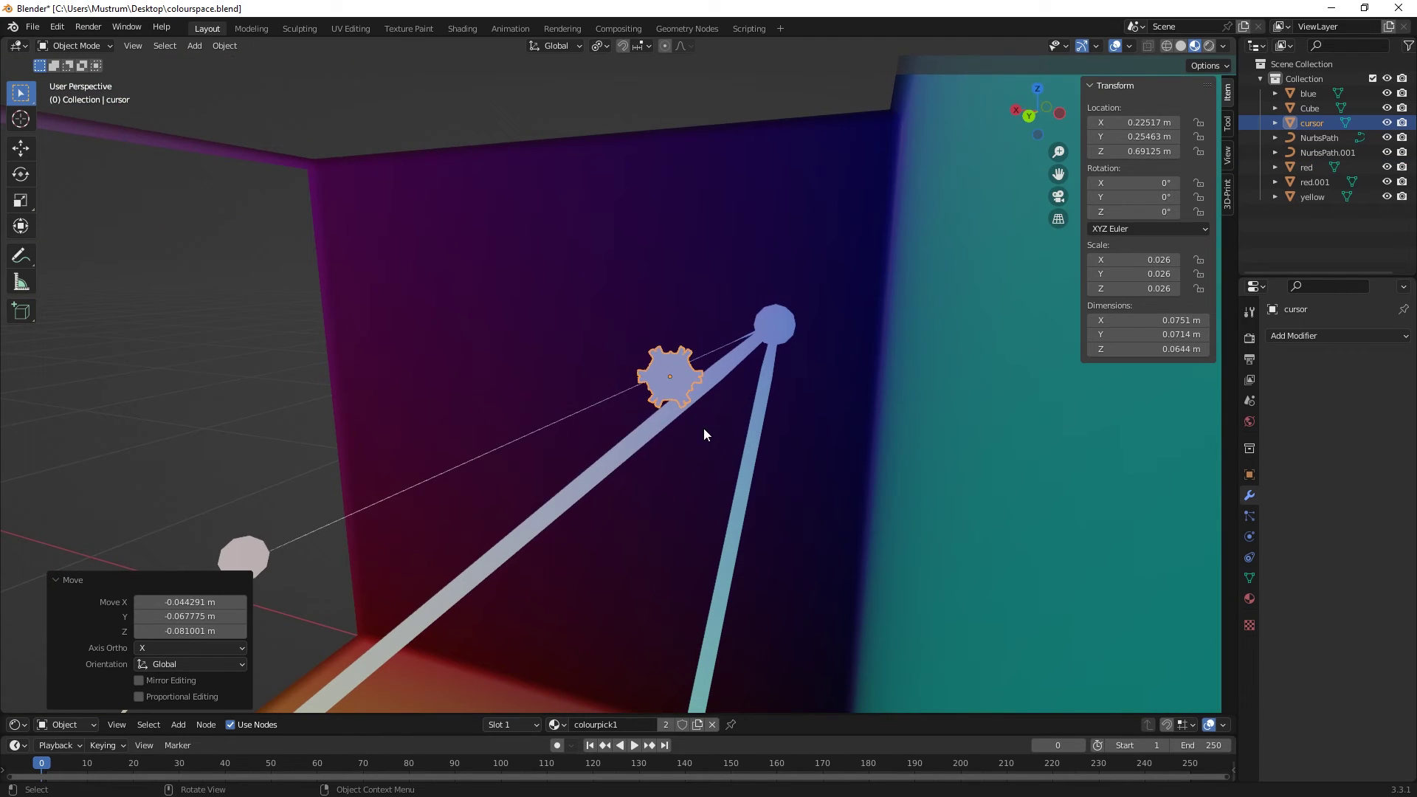
Reposition the cursor gear beside the diagonal path between the blue and yellow markers, at about X 0.31, Y 0.35, Z 0.53 m
key("g")
left_click(567, 591)
middle_click_drag(592, 637, 706, 399)
key("g")
left_click(767, 394)
scroll(768, 392, "down", 5)
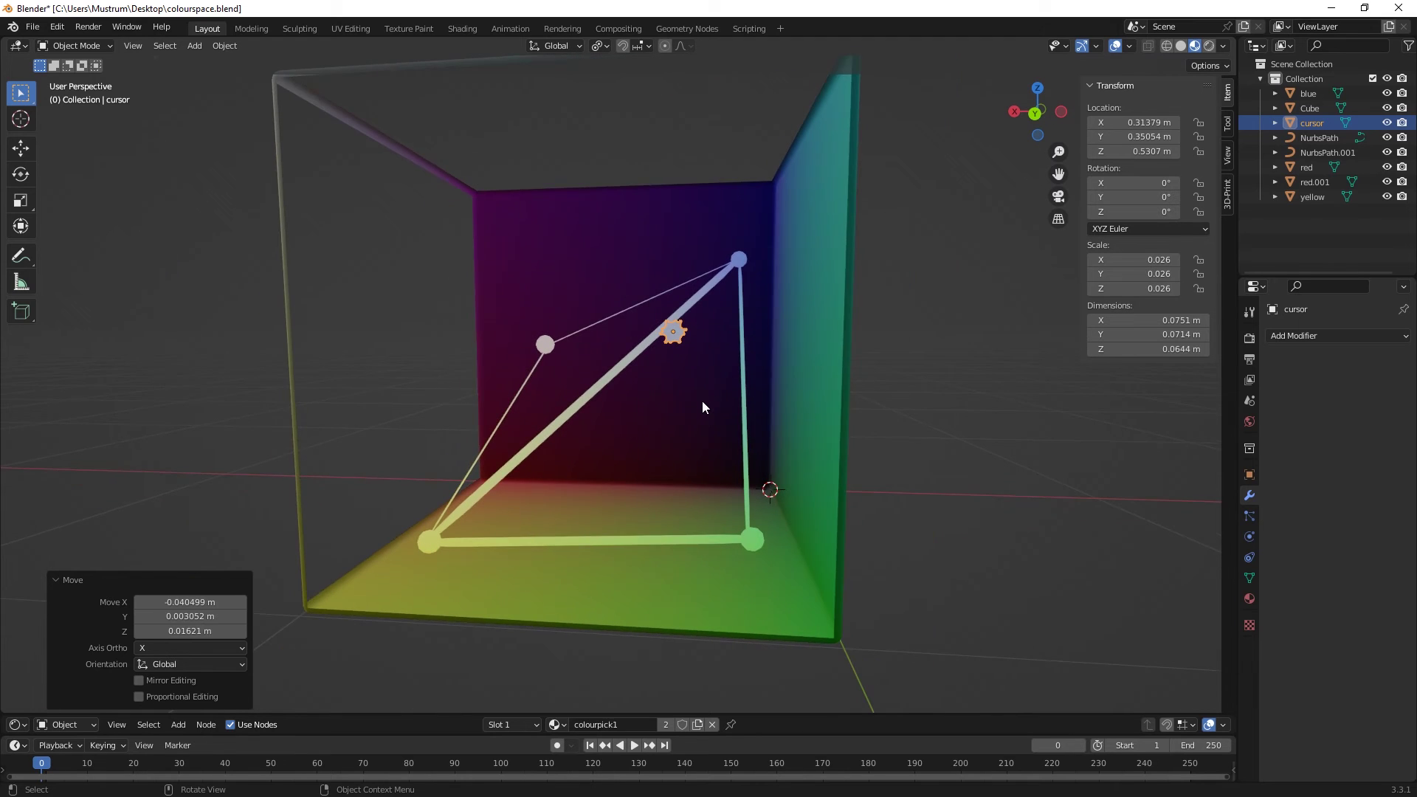
Highlight the diagonal path and the blue and yellow markers at its two ends
scroll(702, 401, "up", 2)
left_click(611, 373)
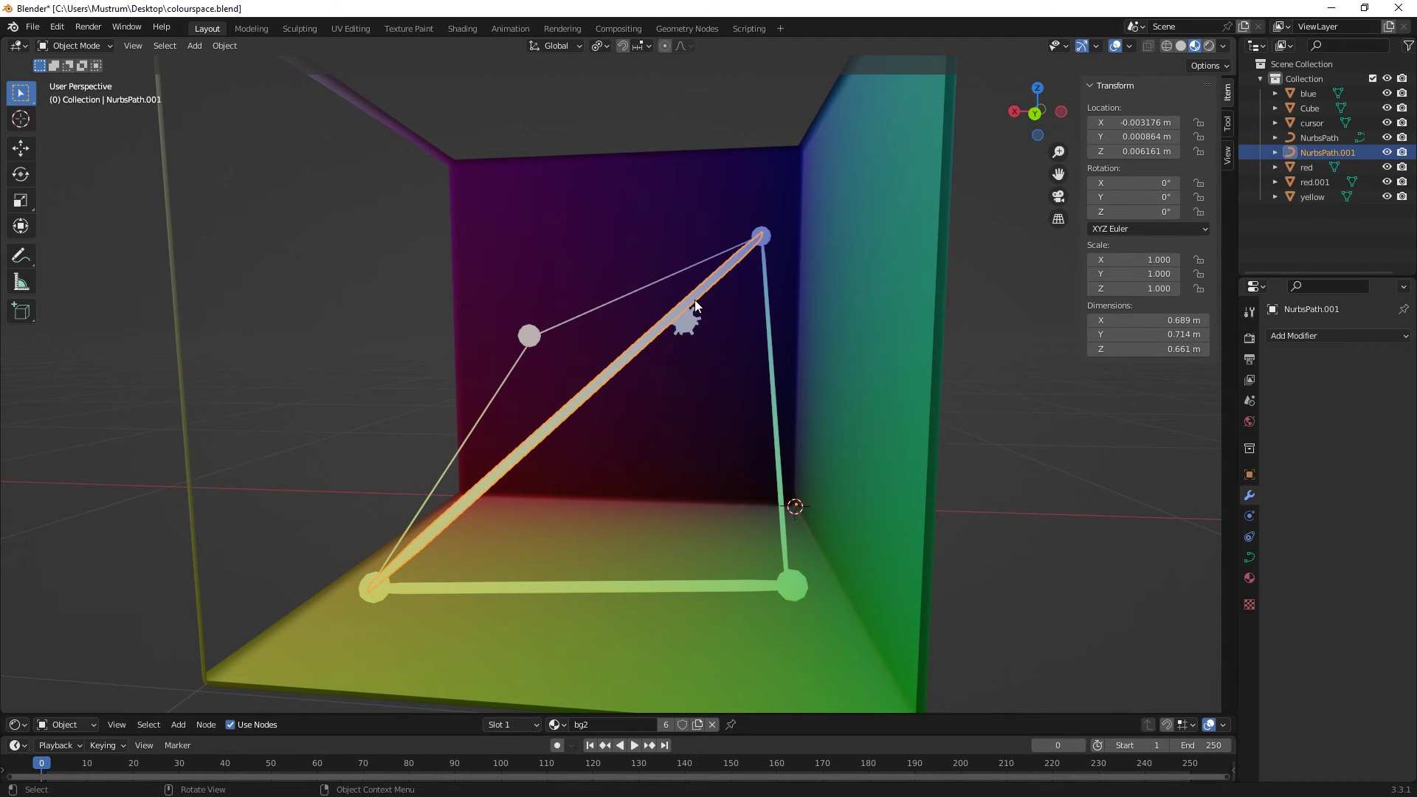
left_click(765, 241)
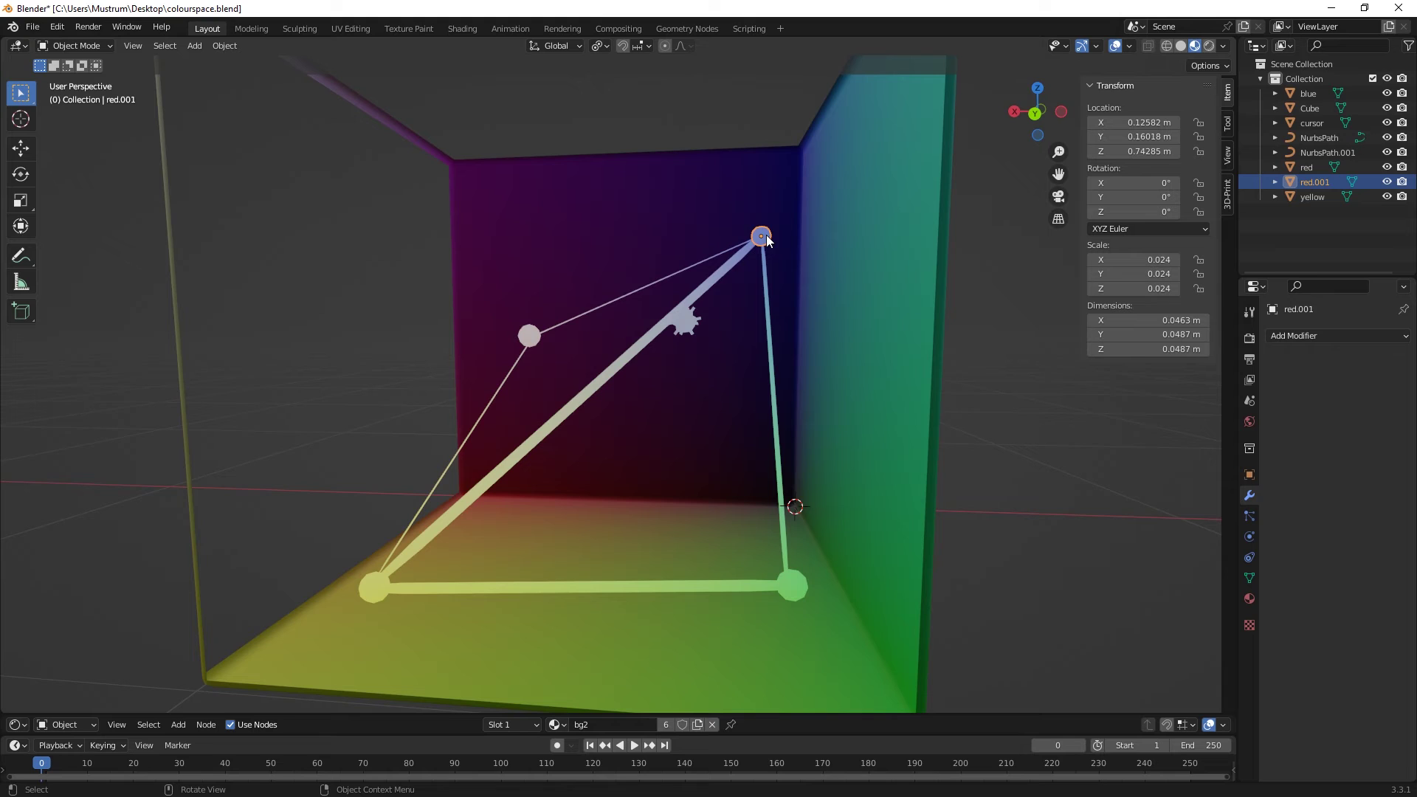
left_click(371, 580)
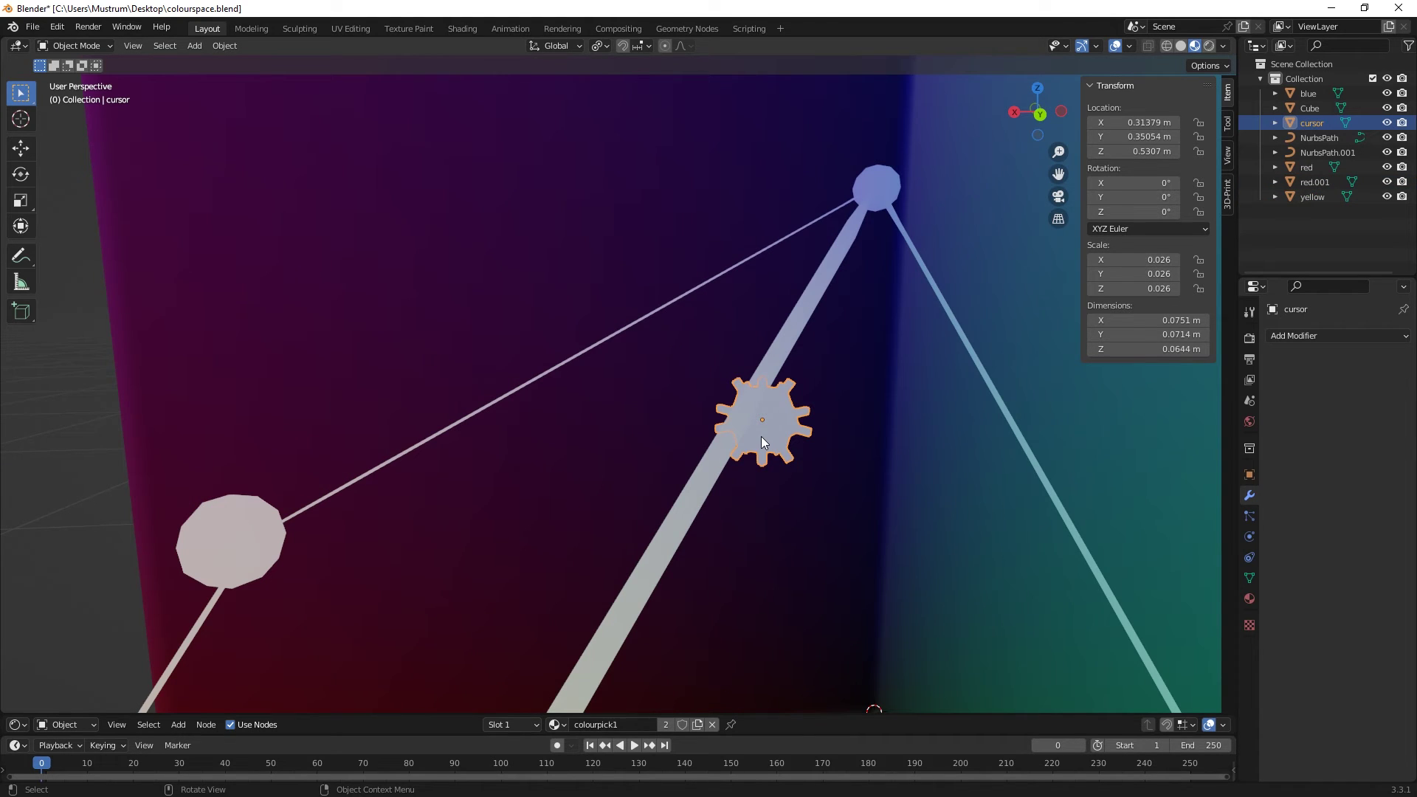
Compare the cursor gear's position with the blue marker and the pale red marker up close
left_click(828, 208)
left_click(879, 180)
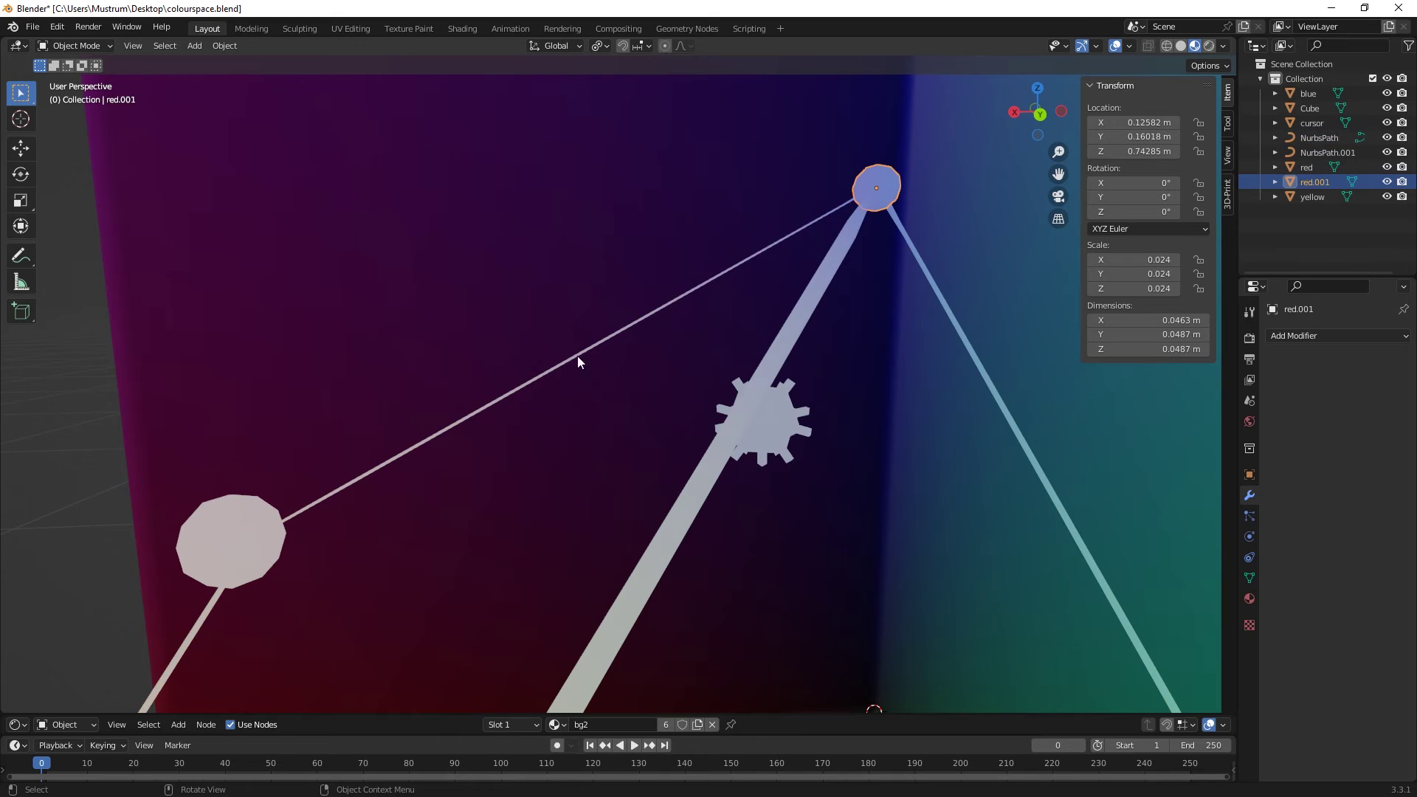
left_click(242, 546)
scroll(260, 558, "down", 6)
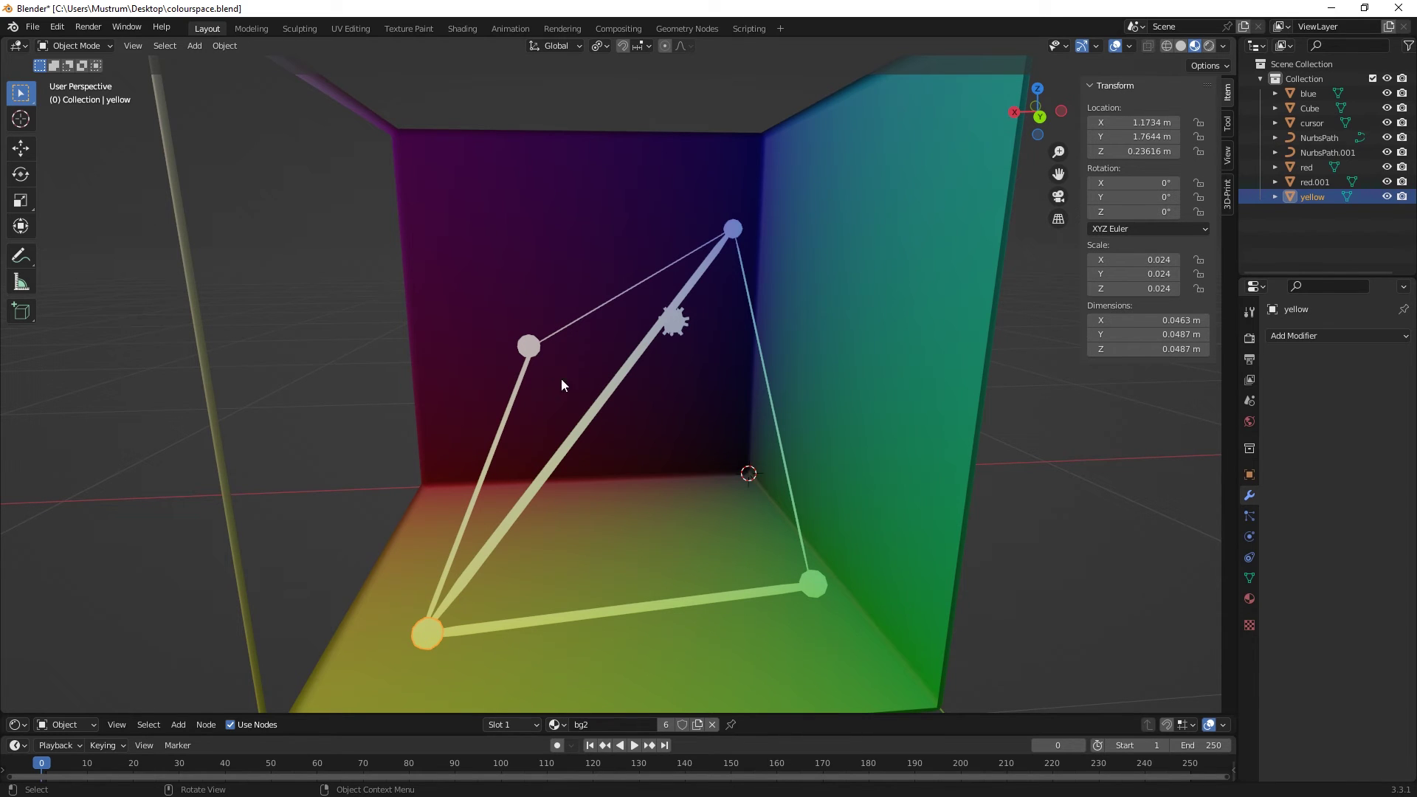
Delete the diagonal path NurbsPath.001 that joins the blue and yellow markers
left_click(558, 469)
key("x")
left_click(693, 474)
Highlight the cursor gear, the remaining path, and the blue and pale red markers it connects
scroll(640, 383, "up", 3)
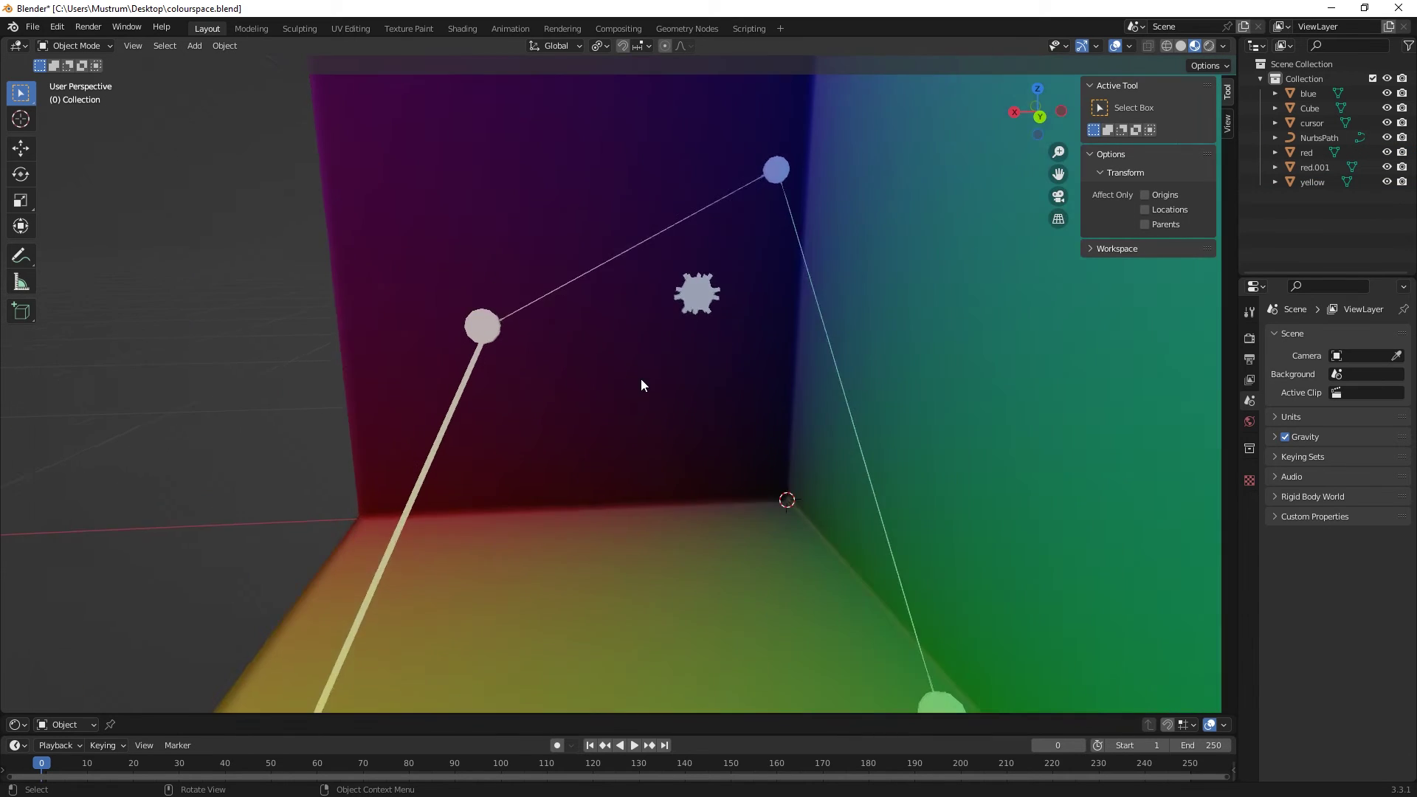
scroll(641, 379, "up", 2)
left_click(737, 258)
middle_click_drag(737, 259, 715, 346)
scroll(706, 354, "up", 2)
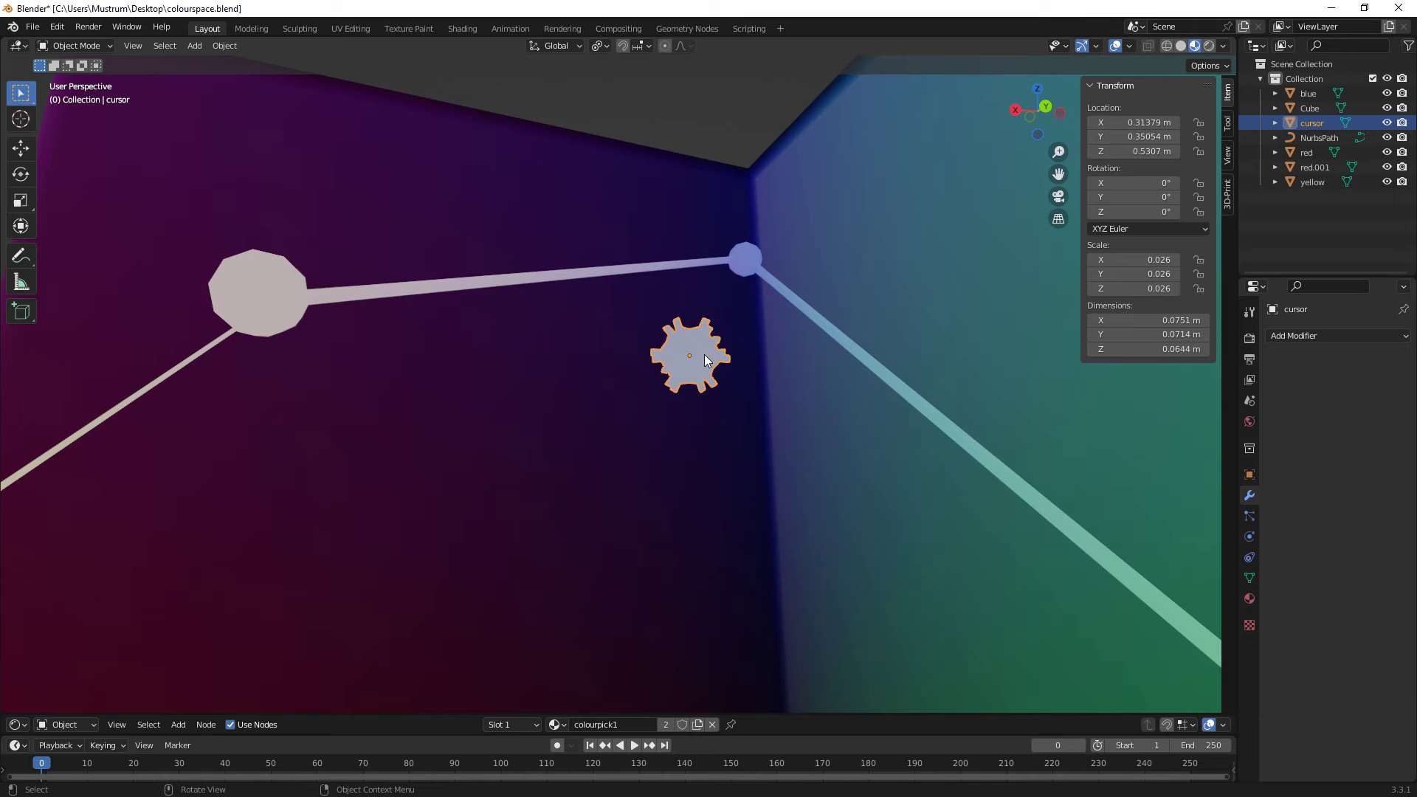
left_click(657, 265)
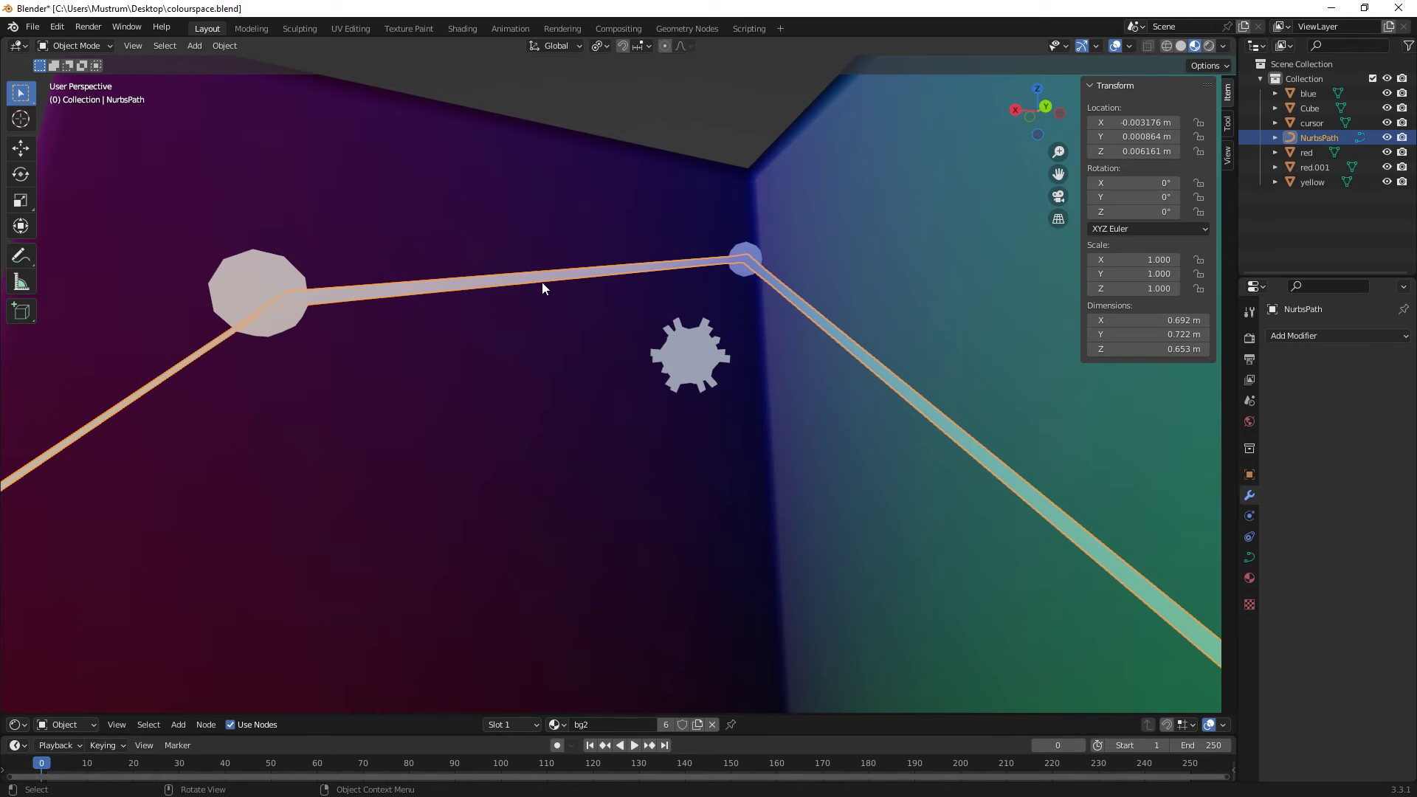
left_click(738, 253)
left_click(272, 295)
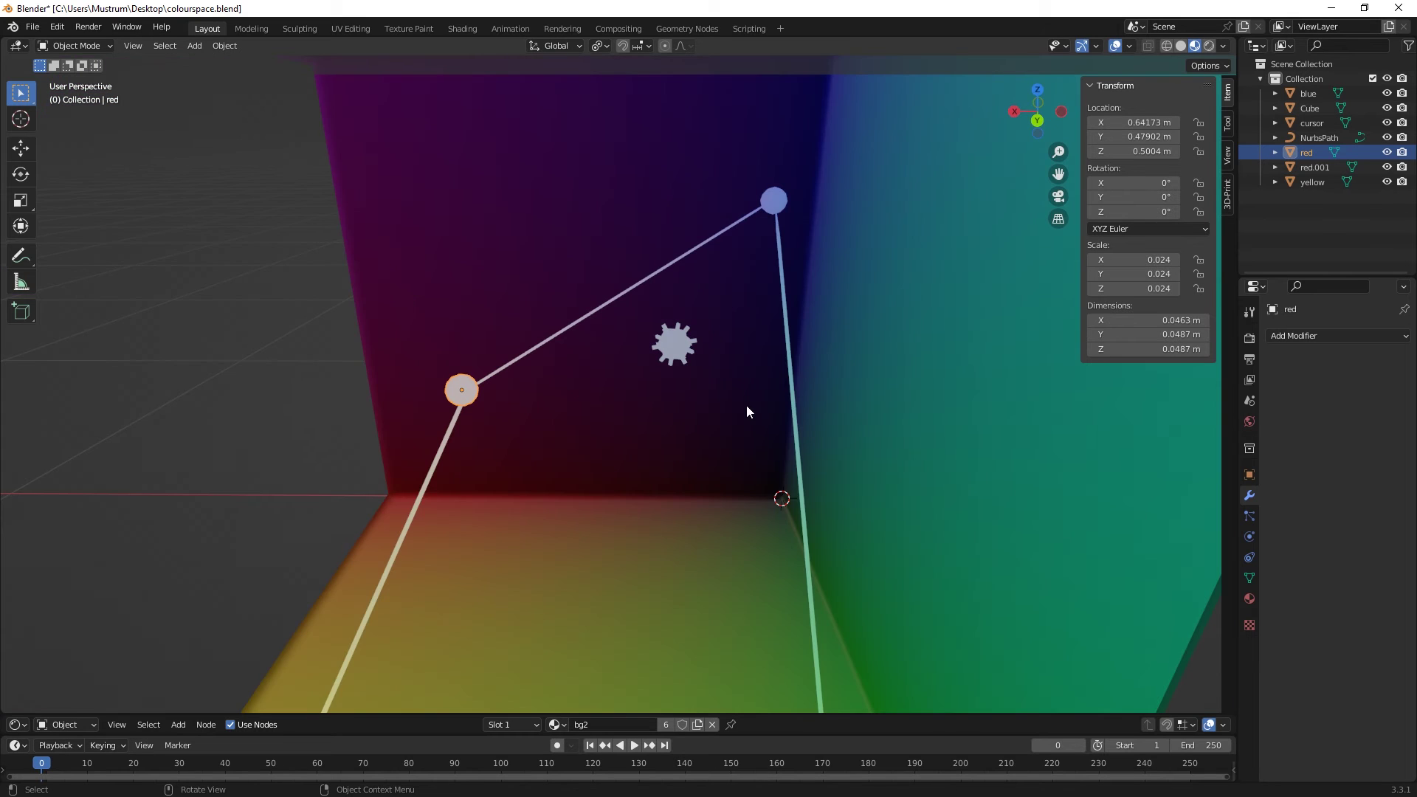
Examine the cursor gear's offset from the path segment between the blue and pale red markers
middle_click_drag(746, 405, 754, 410)
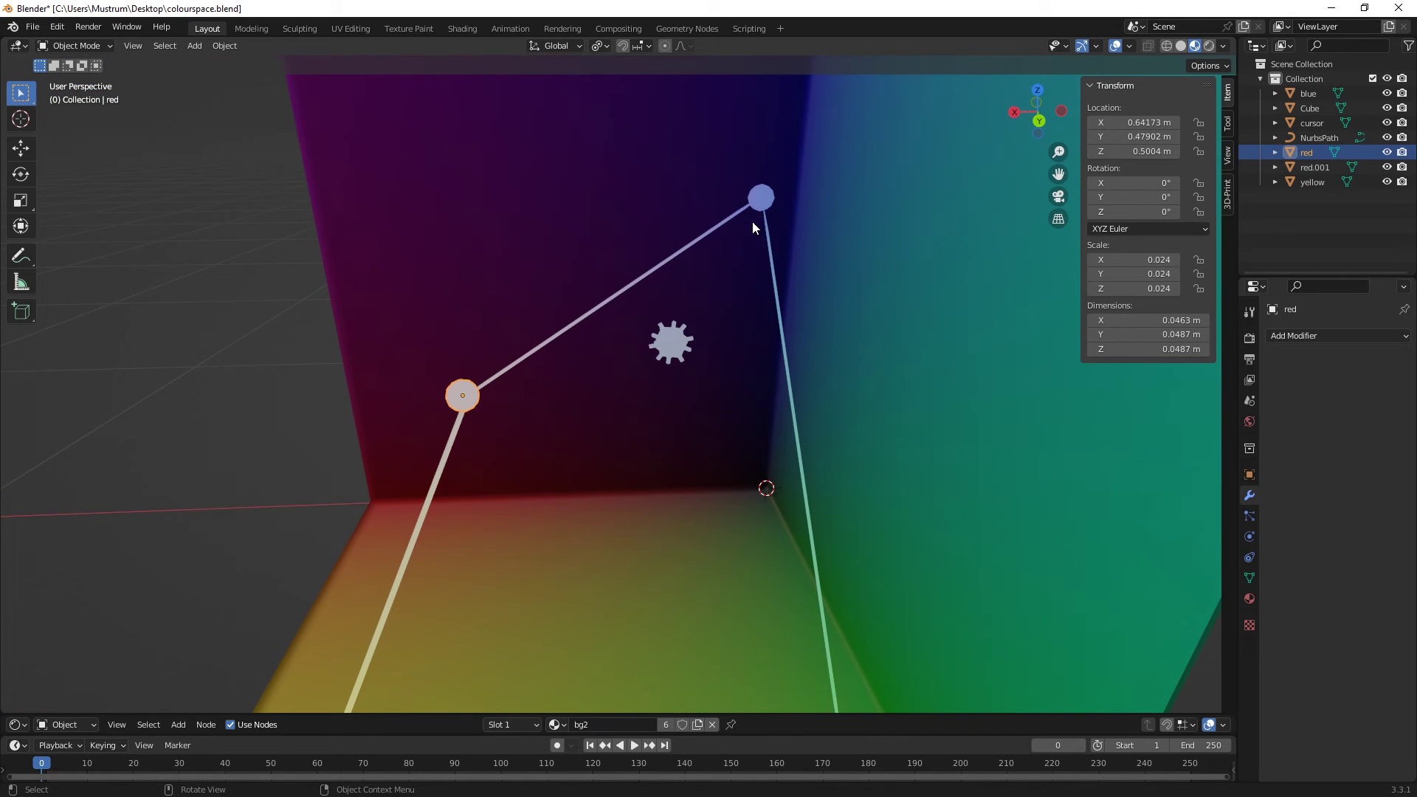
left_click(751, 207)
left_click(465, 399)
scroll(473, 396, "up", 4)
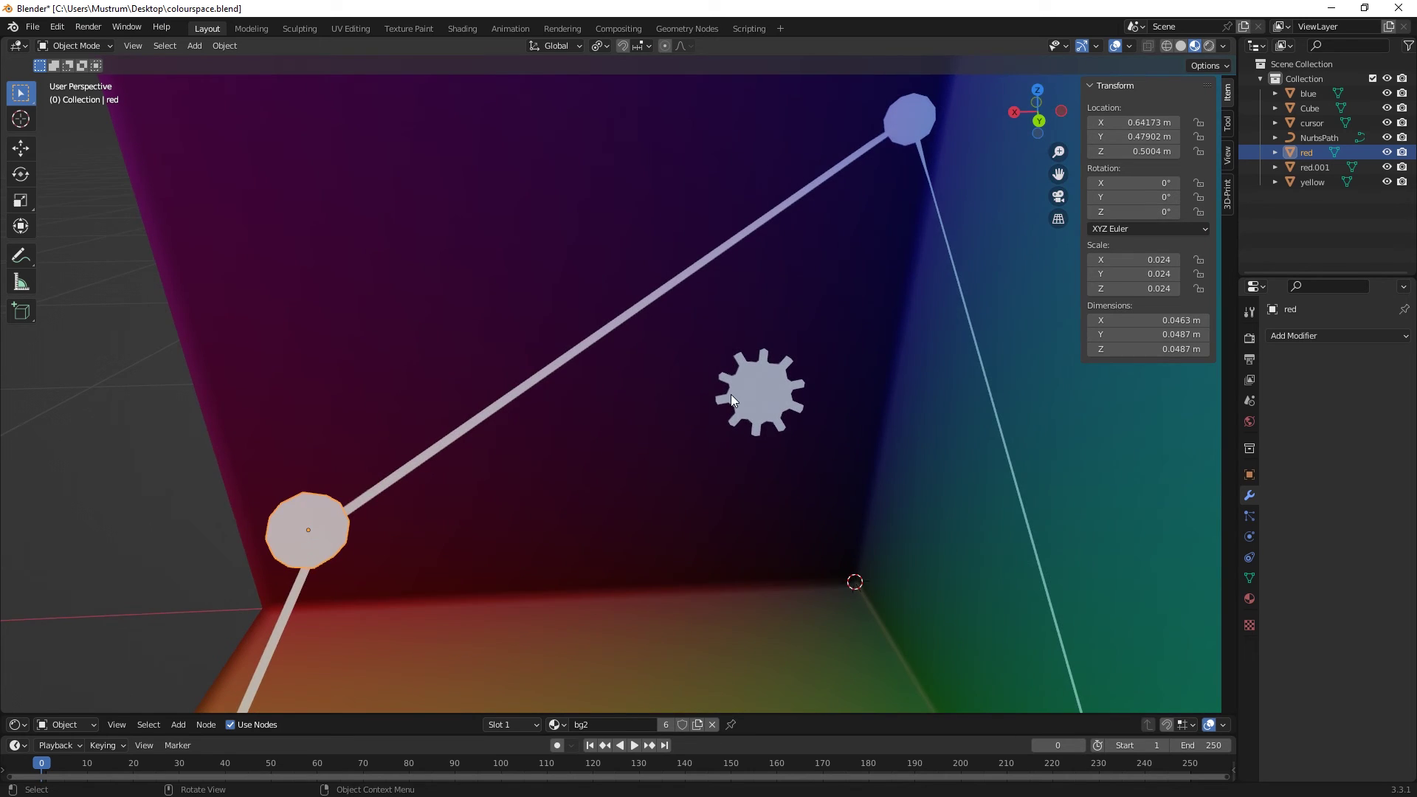
middle_click_drag(731, 400, 701, 325)
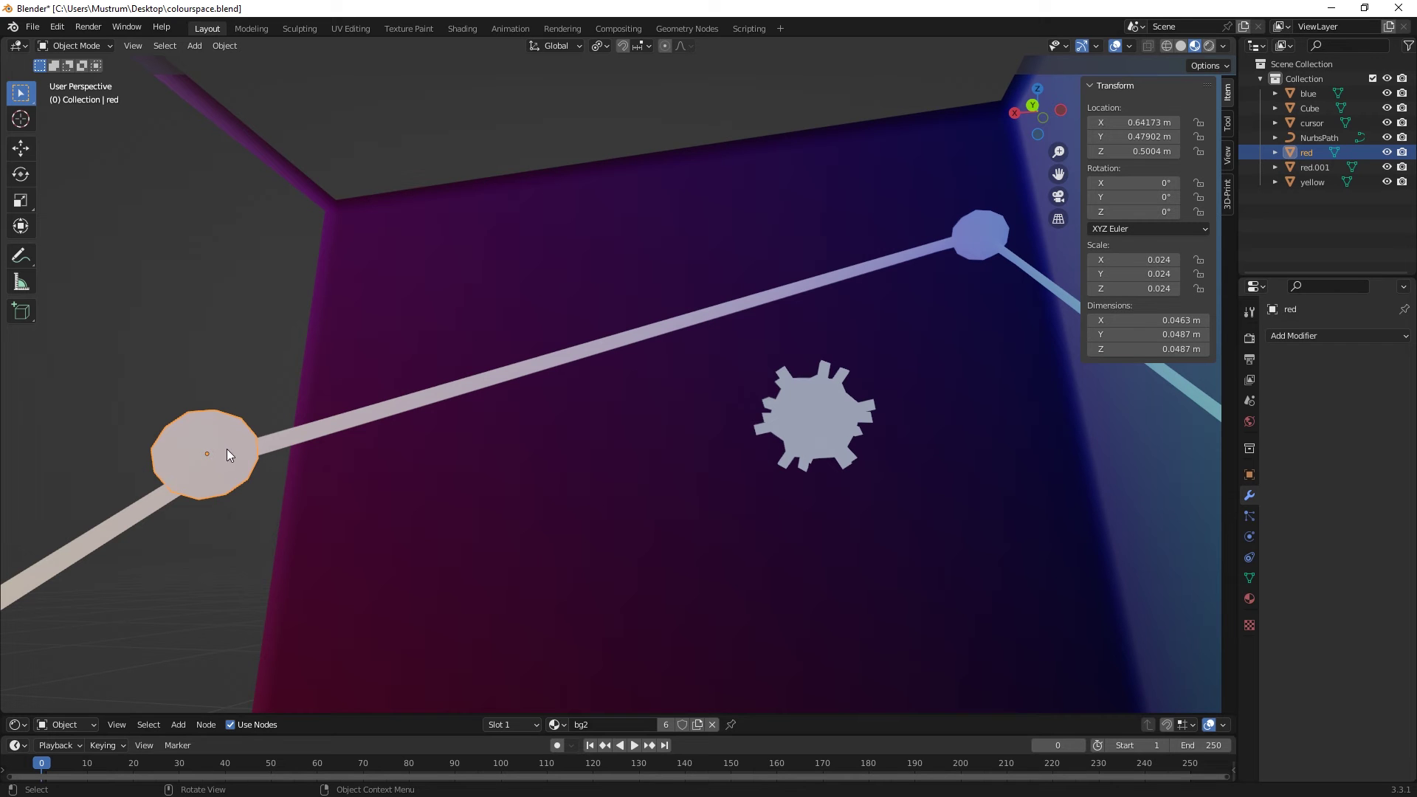
Move the cursor gear onto the path between the blue and pale red markers, at about X 0.39, Y 0.31, Z 0.60 m
left_click(852, 450)
middle_click_drag(852, 450, 863, 539)
scroll(897, 215, "down", 1)
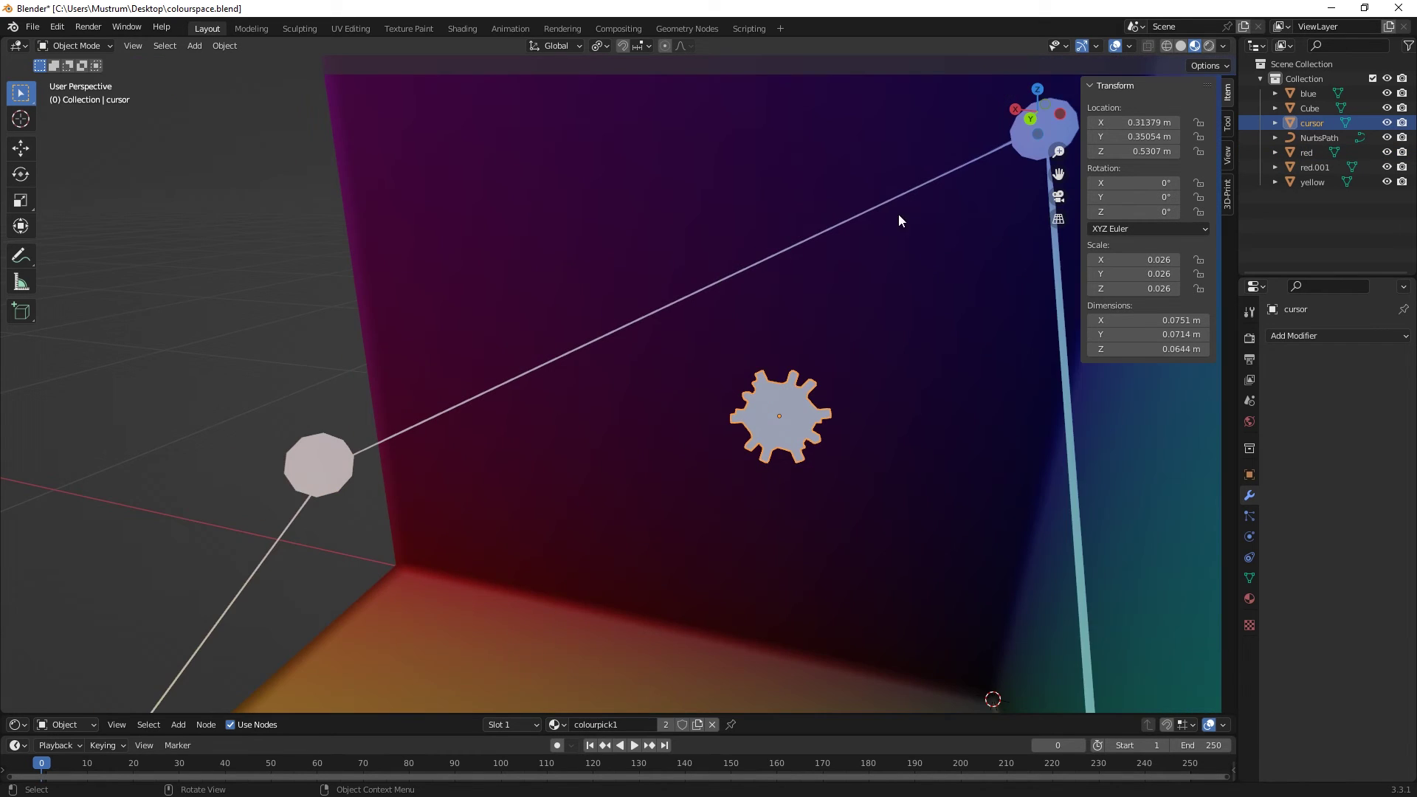
key("g")
left_click(843, 393)
middle_click_drag(844, 428, 897, 202)
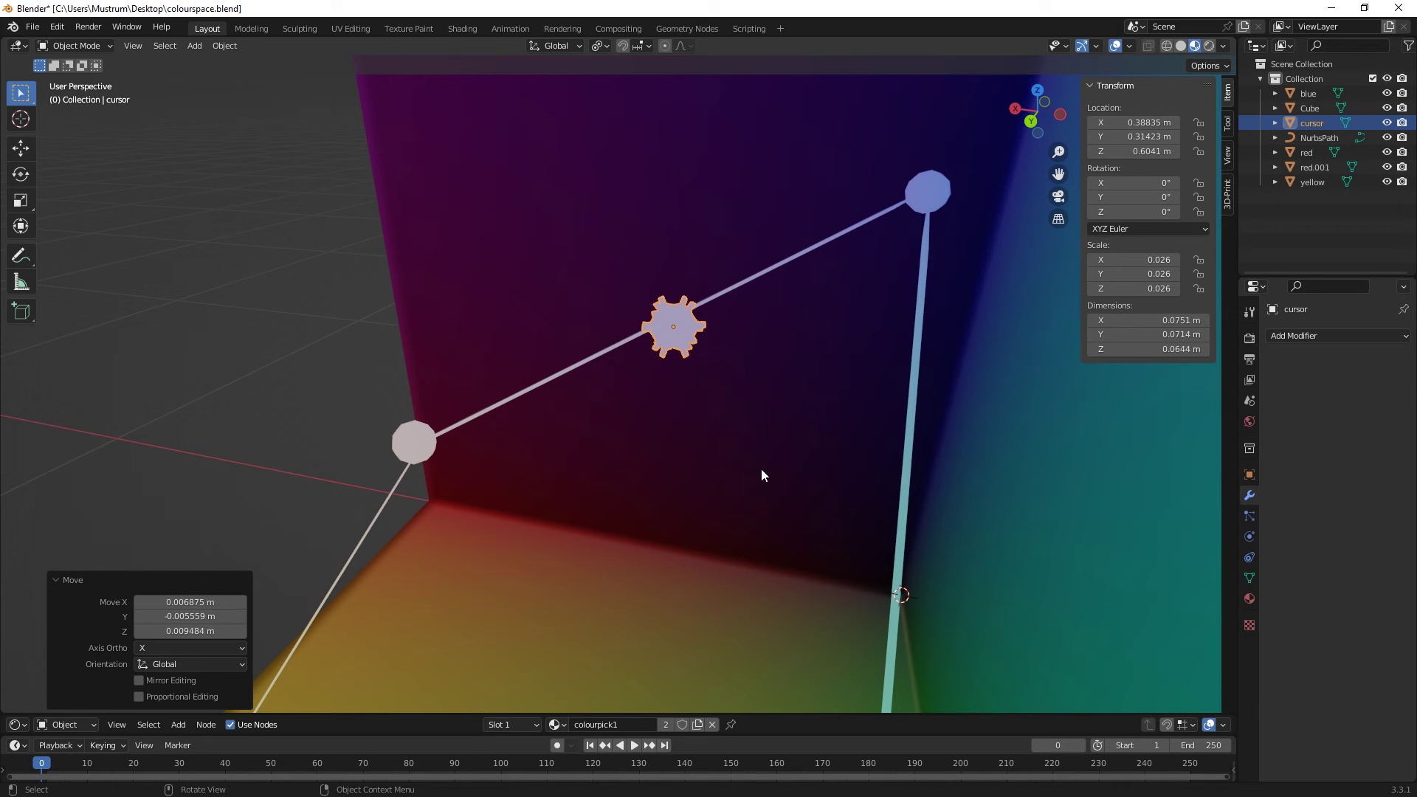
Highlight the blue and pale red markers at the two ends of the path segment that carries the cursor gear
scroll(762, 477, "down", 3)
left_click(804, 273)
left_click(494, 410)
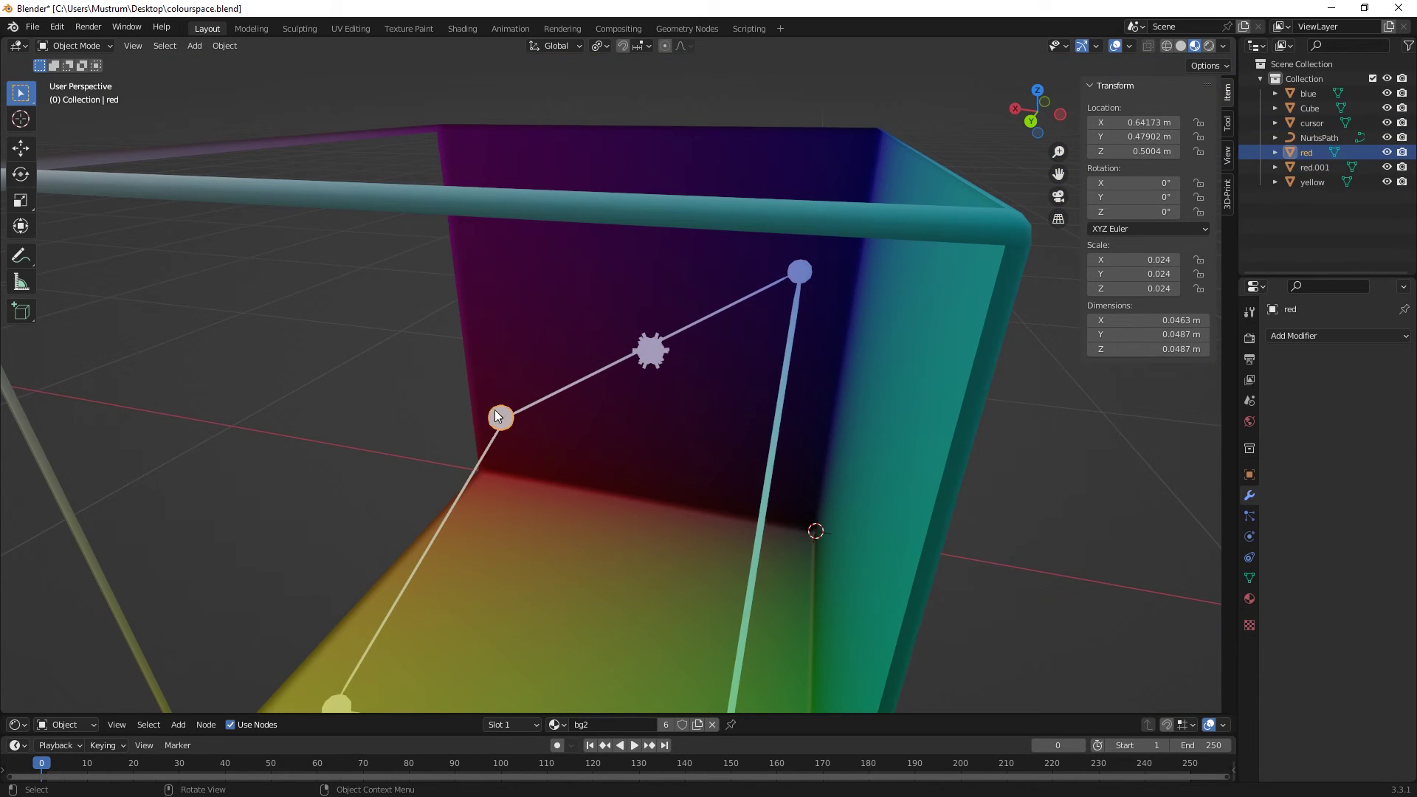
middle_click_drag(626, 524, 679, 485)
scroll(698, 465, "down", 3)
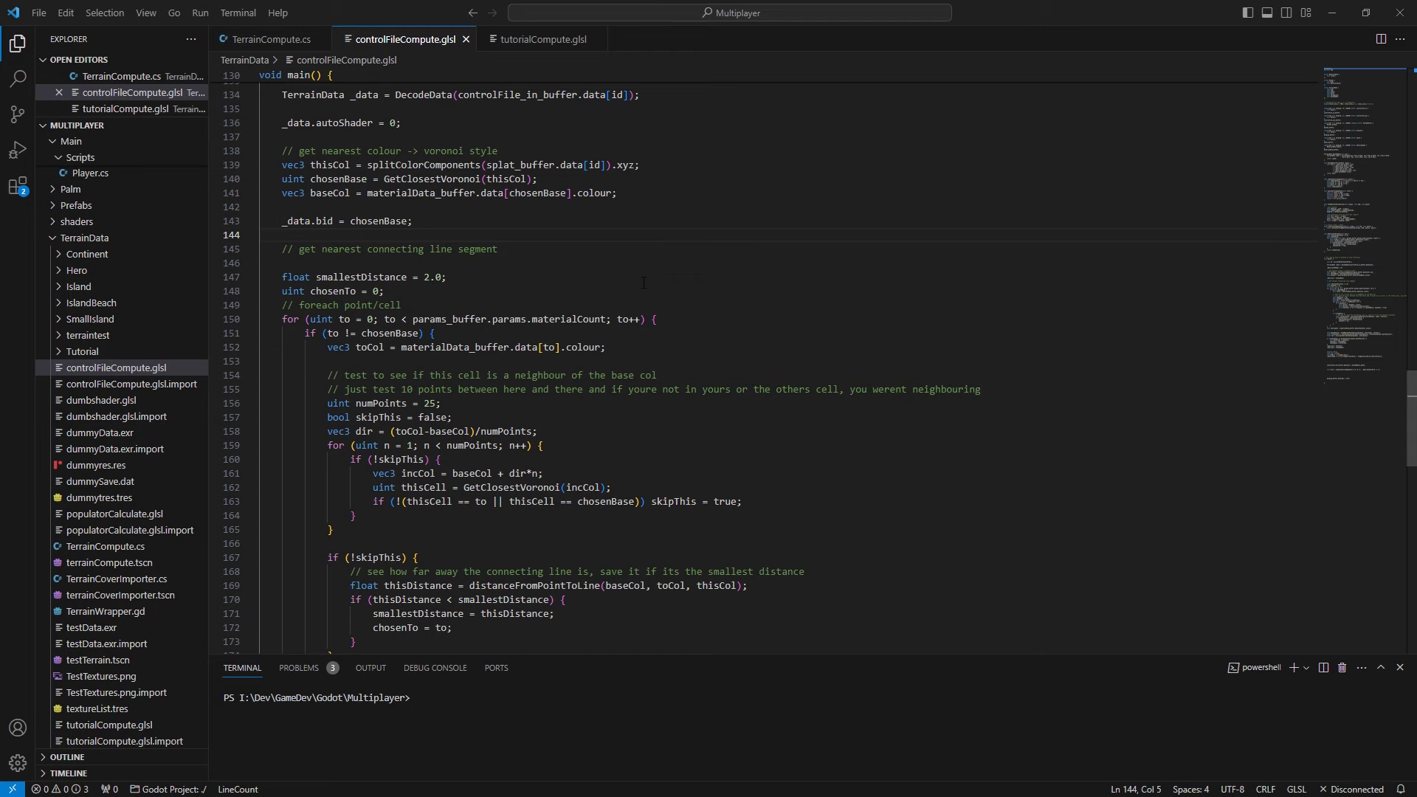
Switch to Visual Studio Code and highlight the controlFileCompute.glsl line that fills thisCol from splat_buffer through splitColorComponents
scroll(498, 304, "up", 1)
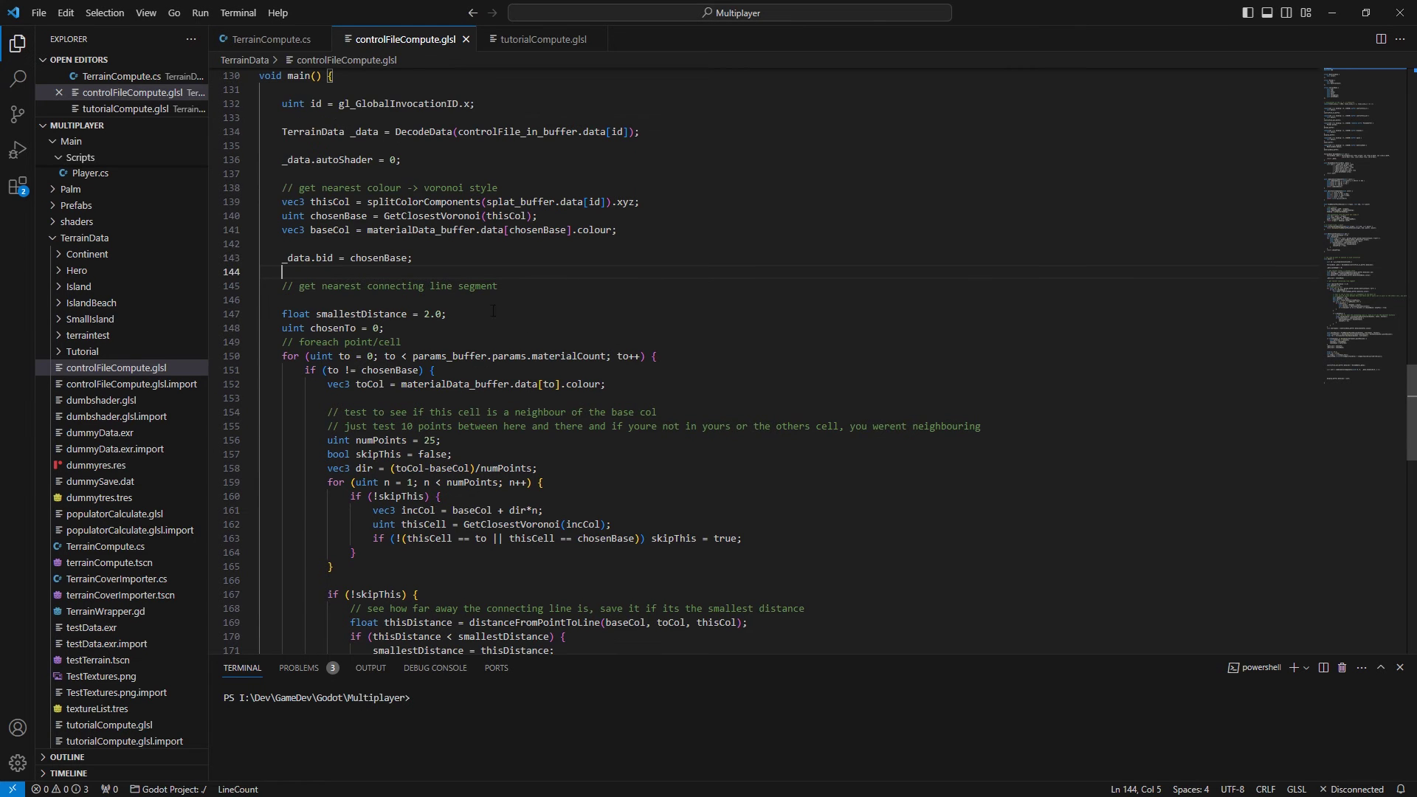
scroll(522, 360, "up", 2)
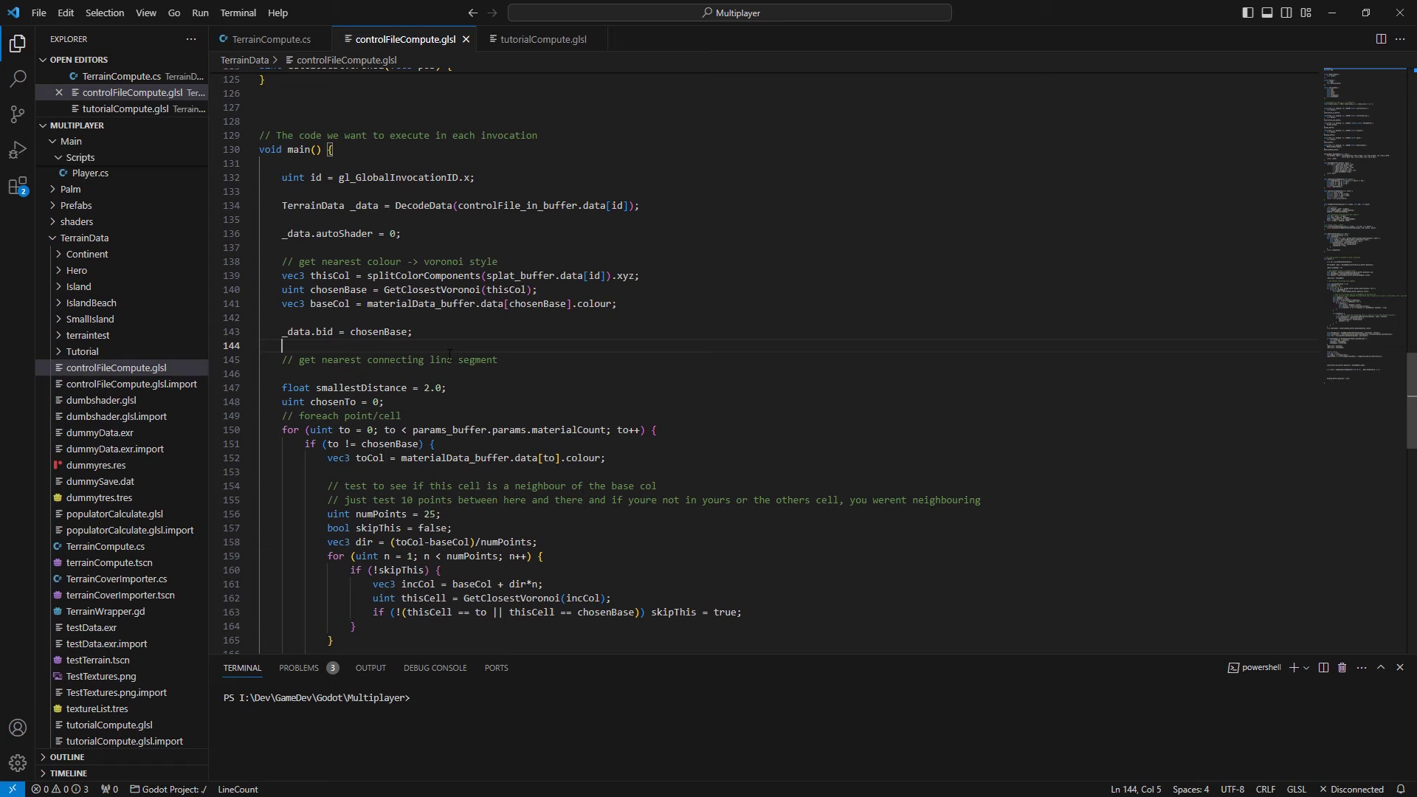
left_click_drag(361, 275, 618, 276)
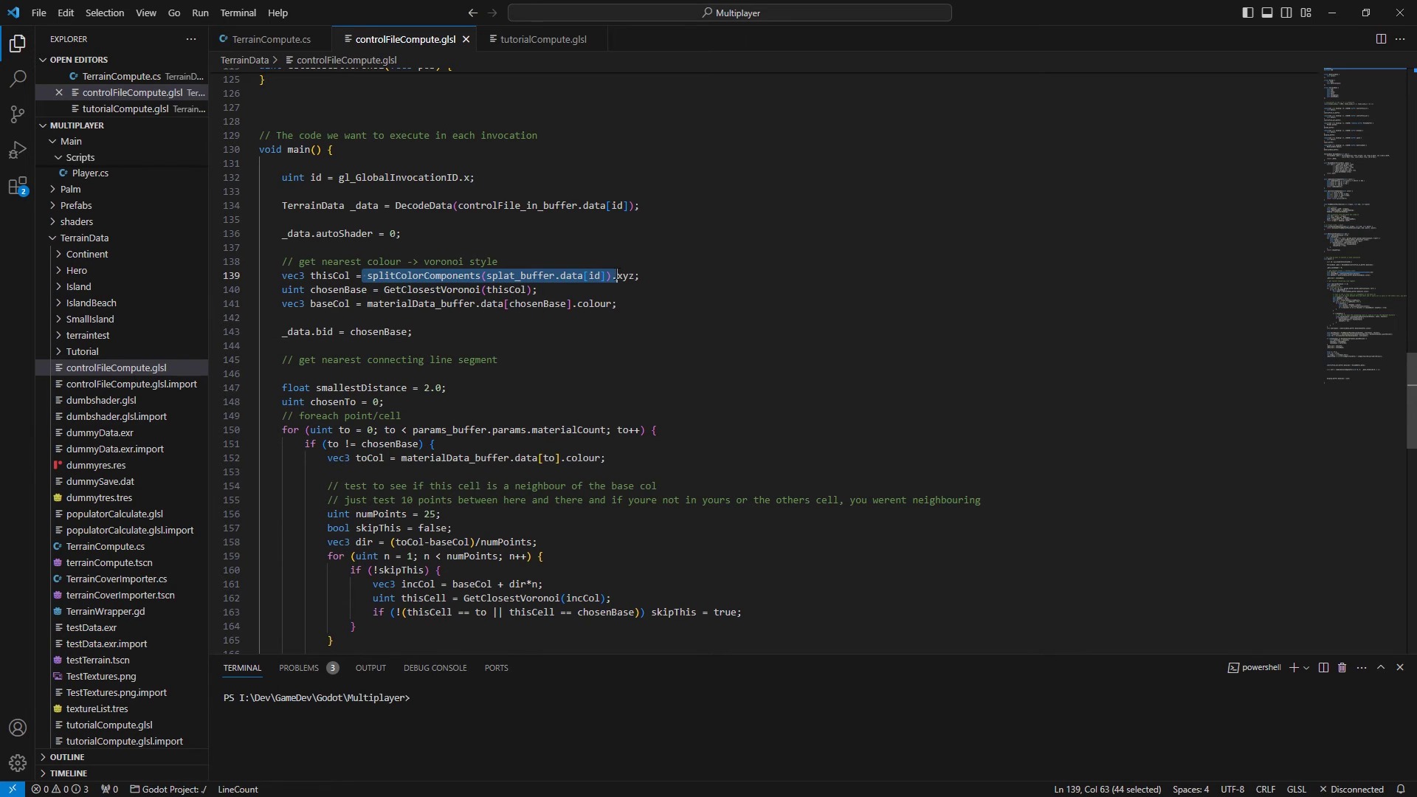
key("Up")
left_click_drag(493, 276, 608, 275)
left_click(608, 275)
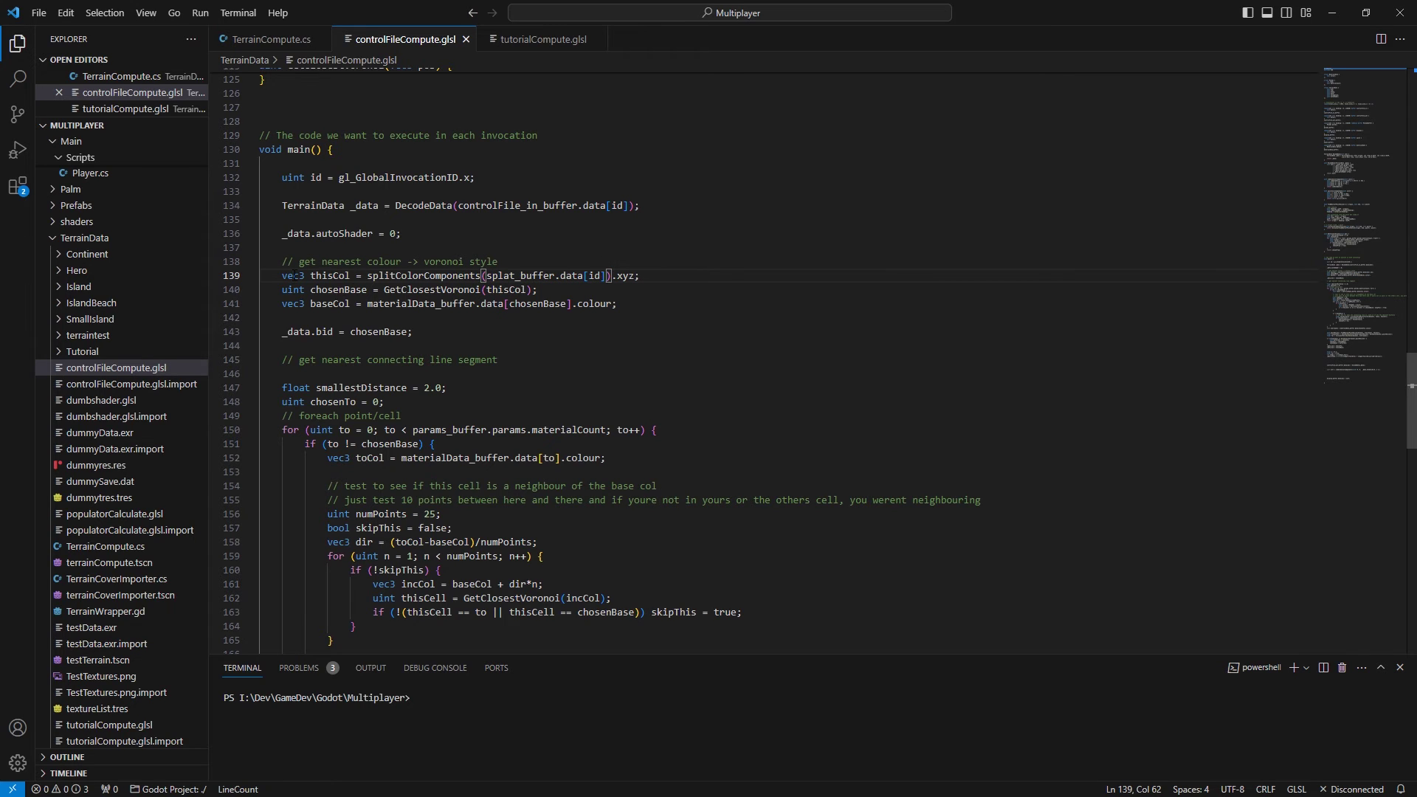
double_click(295, 275)
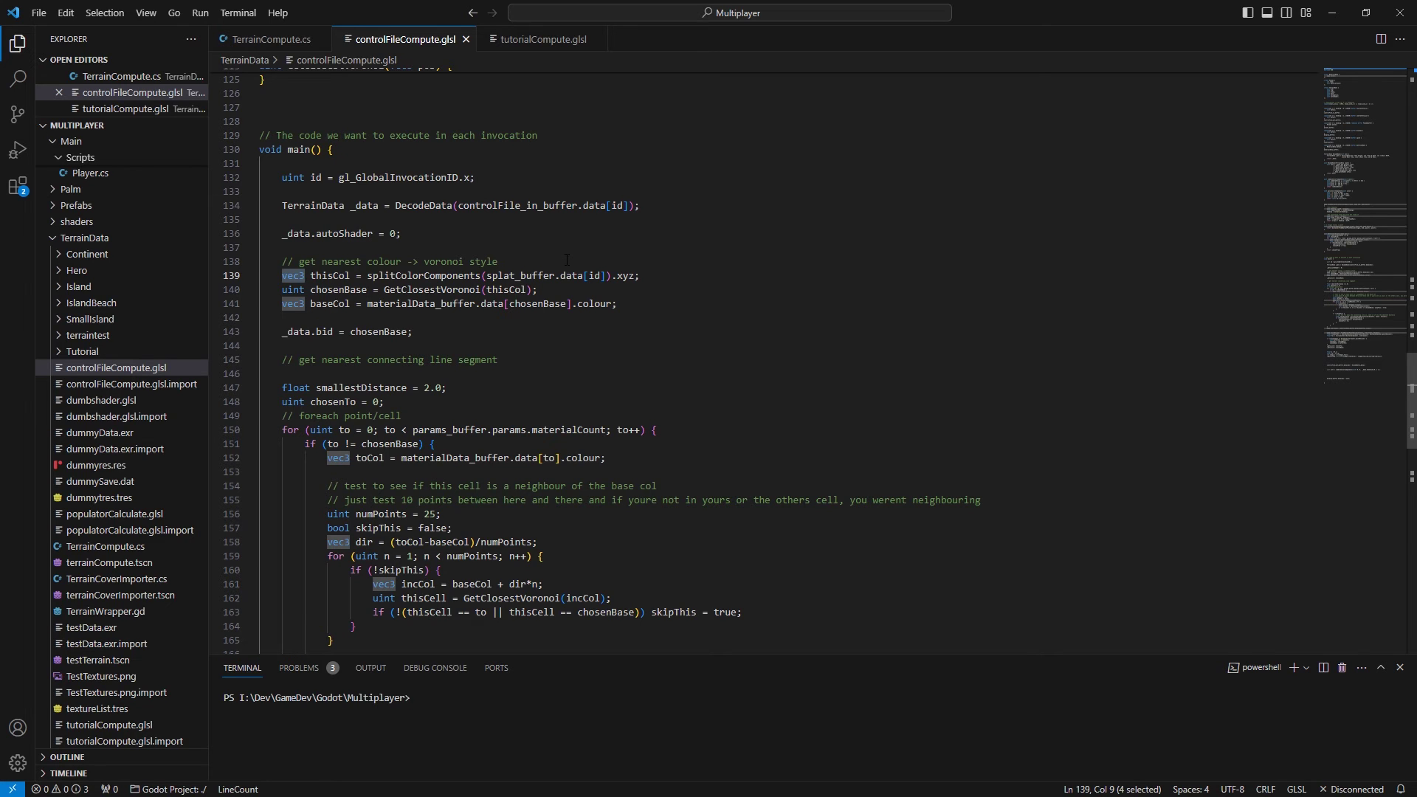
left_click(529, 265)
left_click_drag(293, 276, 407, 276)
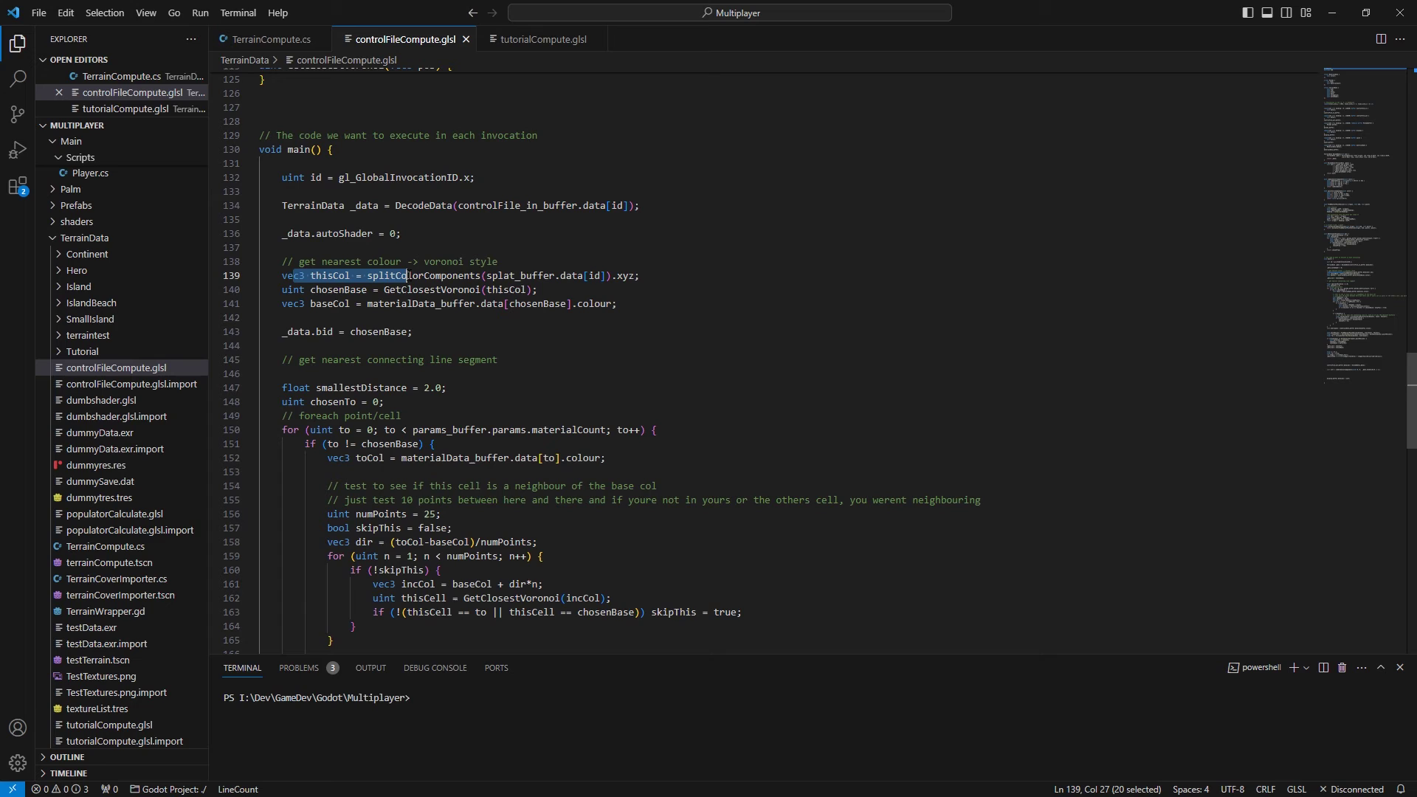
left_click(407, 276)
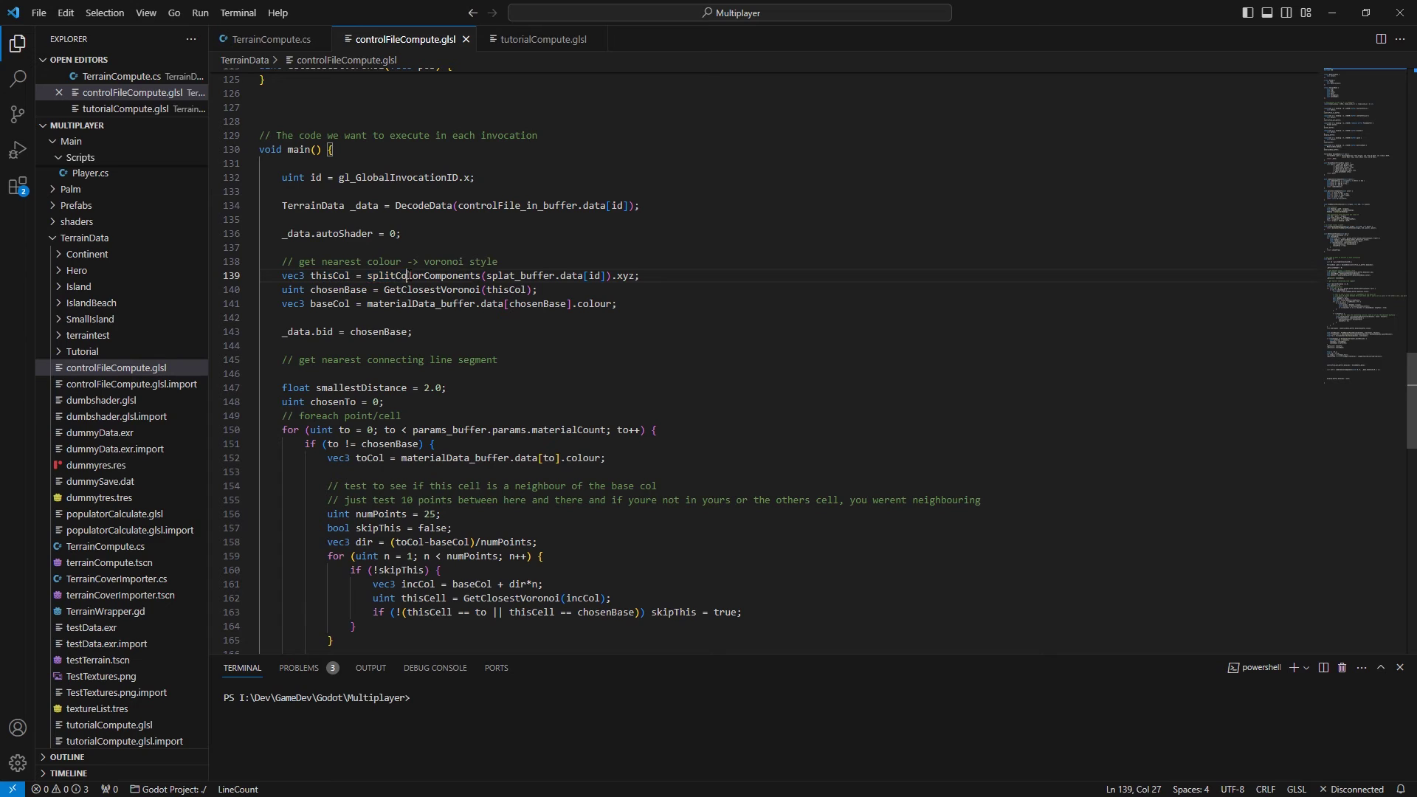
Examine the GetClosestVoronoi function, highlighting its materialCount loop limit and the distance calculation between fromCol and pos
left_click(366, 317)
double_click(391, 290)
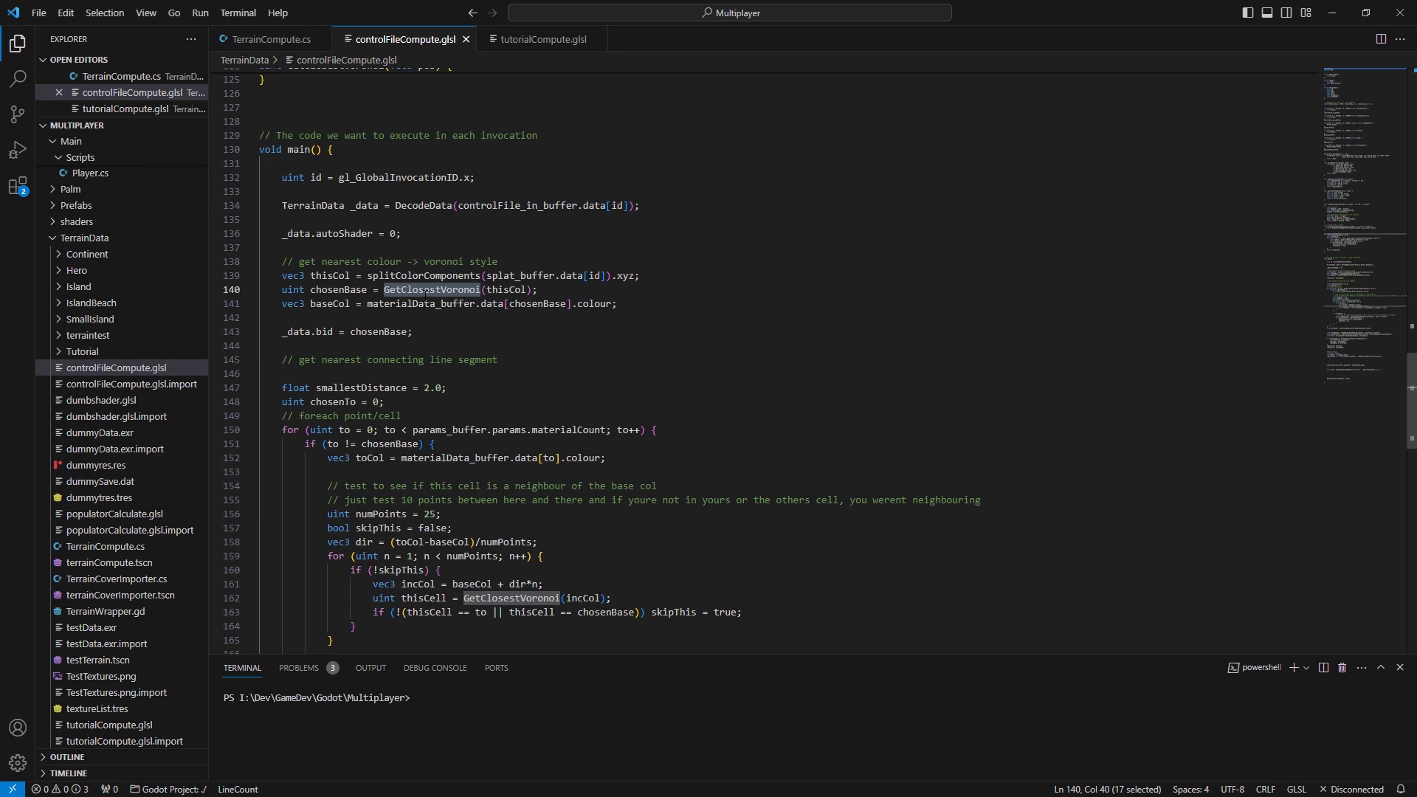
scroll(502, 465, "up", 5)
left_click(627, 510)
scroll(686, 435, "down", 2)
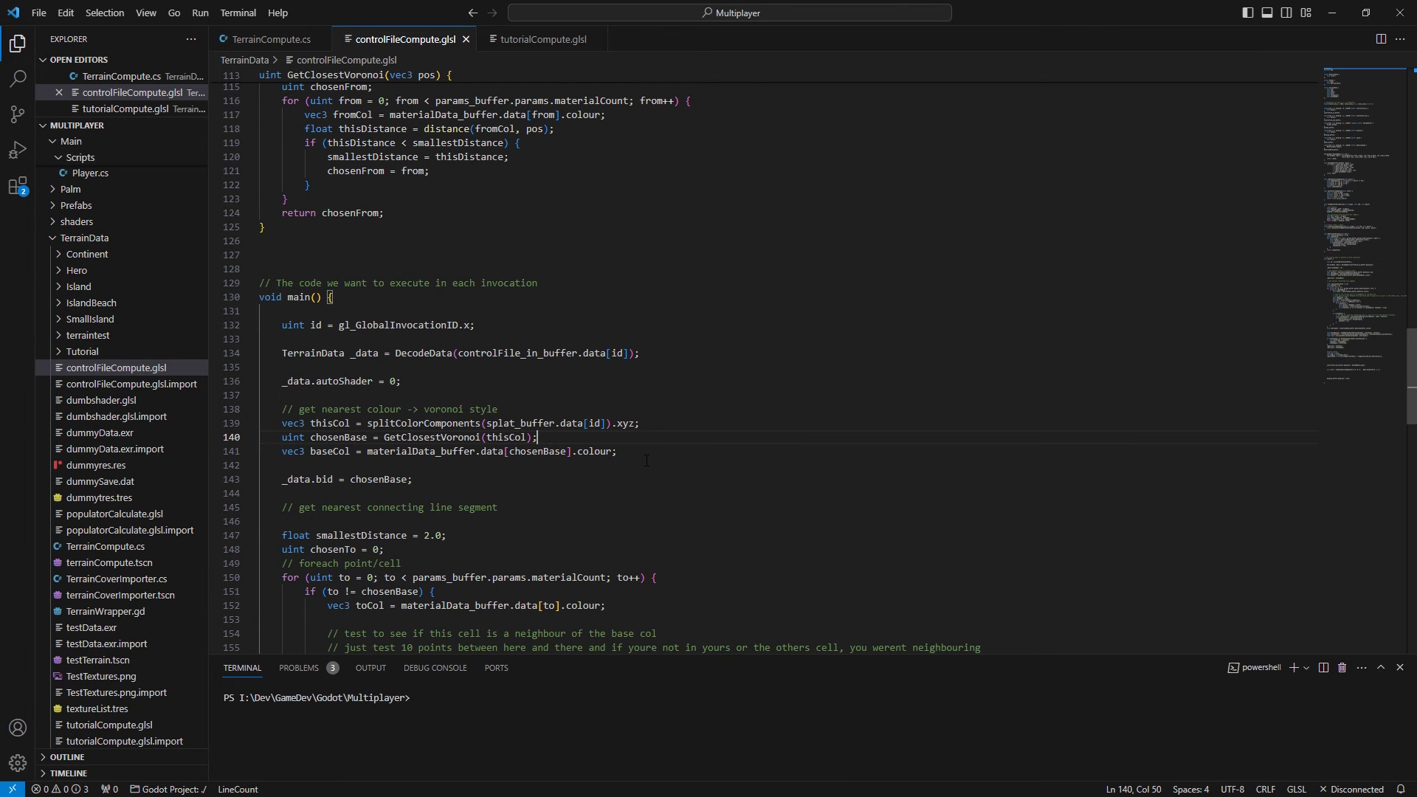
scroll(517, 442, "up", 3)
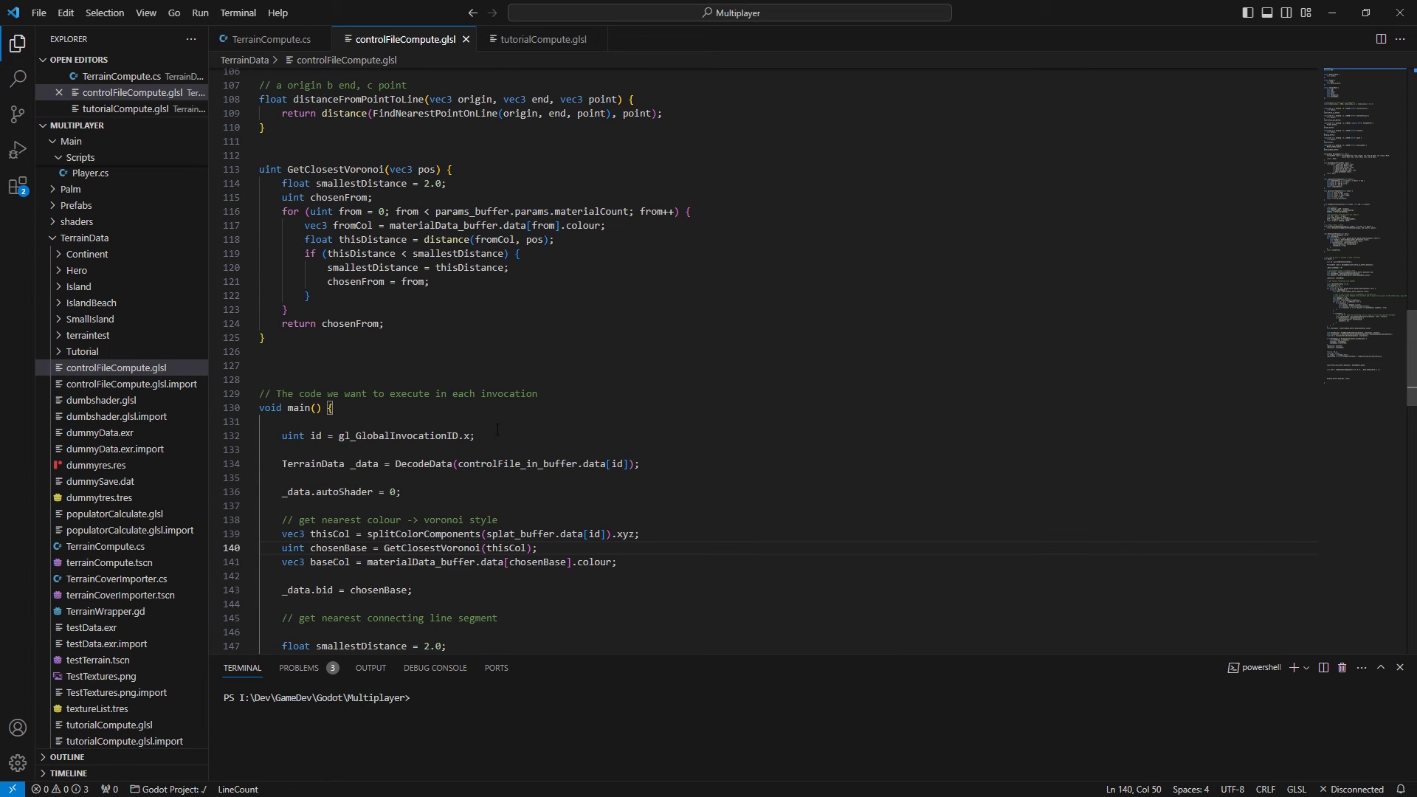
left_click_drag(446, 211, 633, 213)
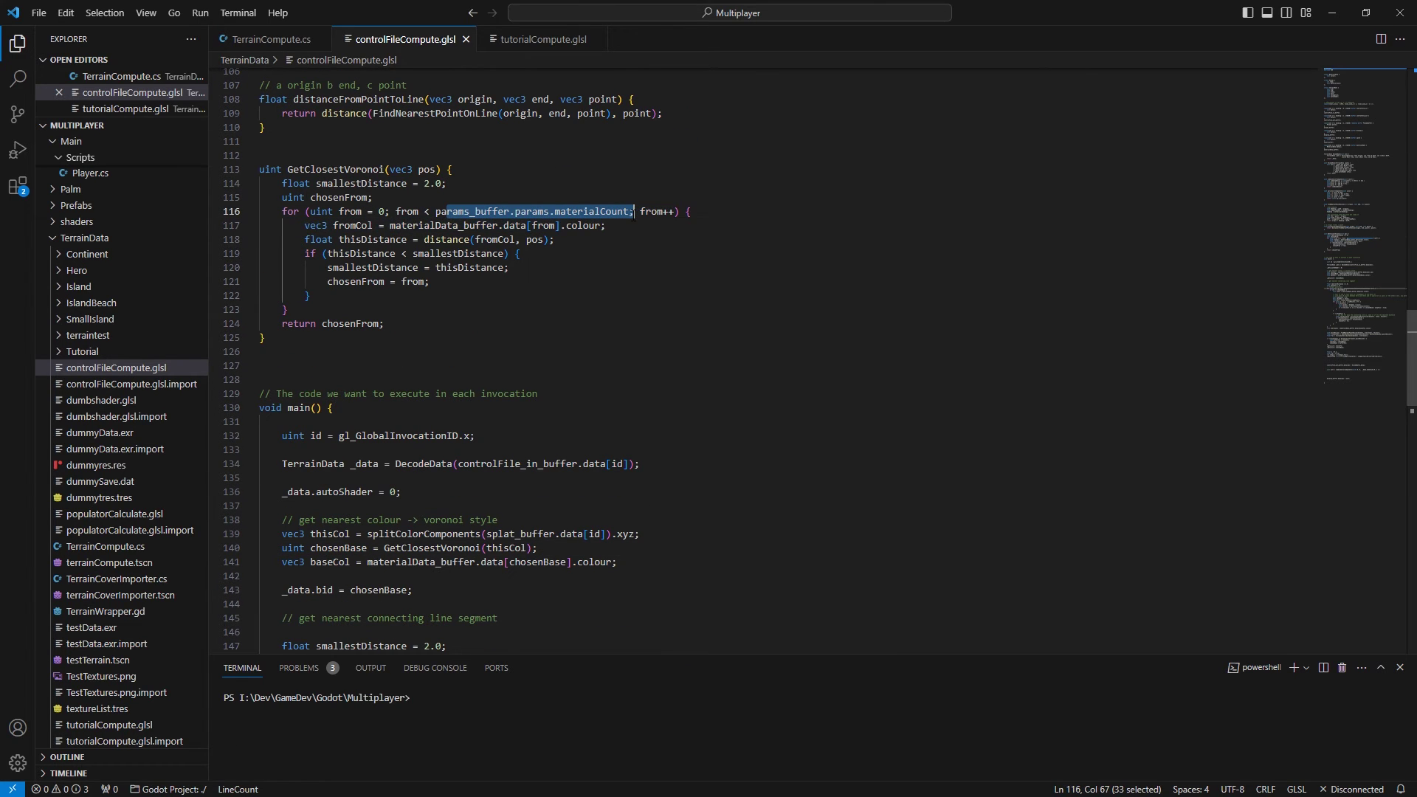
left_click_drag(390, 240, 510, 239)
left_click(321, 323)
Examine the nearest connecting line segment section, highlighting the loop's materialCount limit and the toCol lookup in materialData_buffer
scroll(322, 322, "down", 9)
left_click(347, 244)
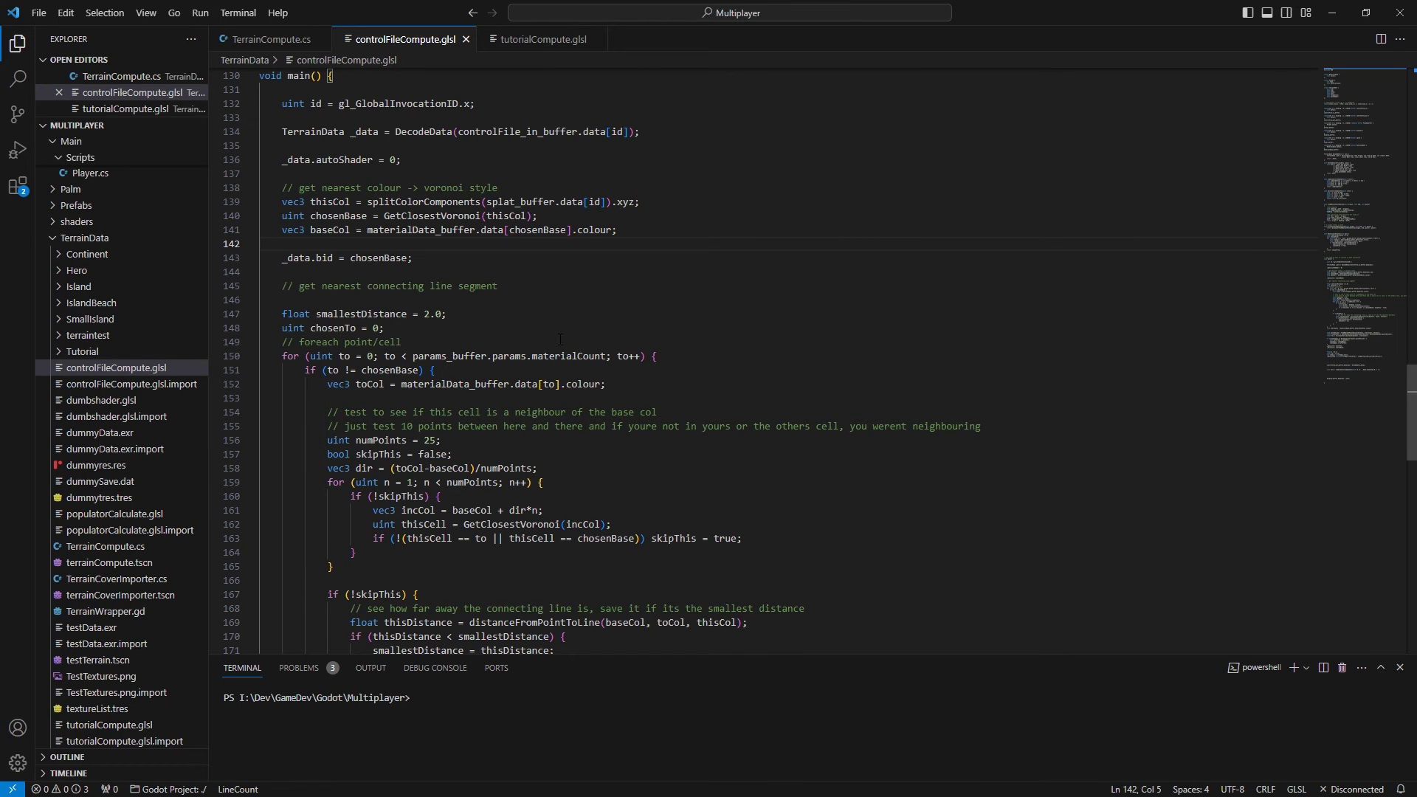
scroll(561, 339, "down", 4)
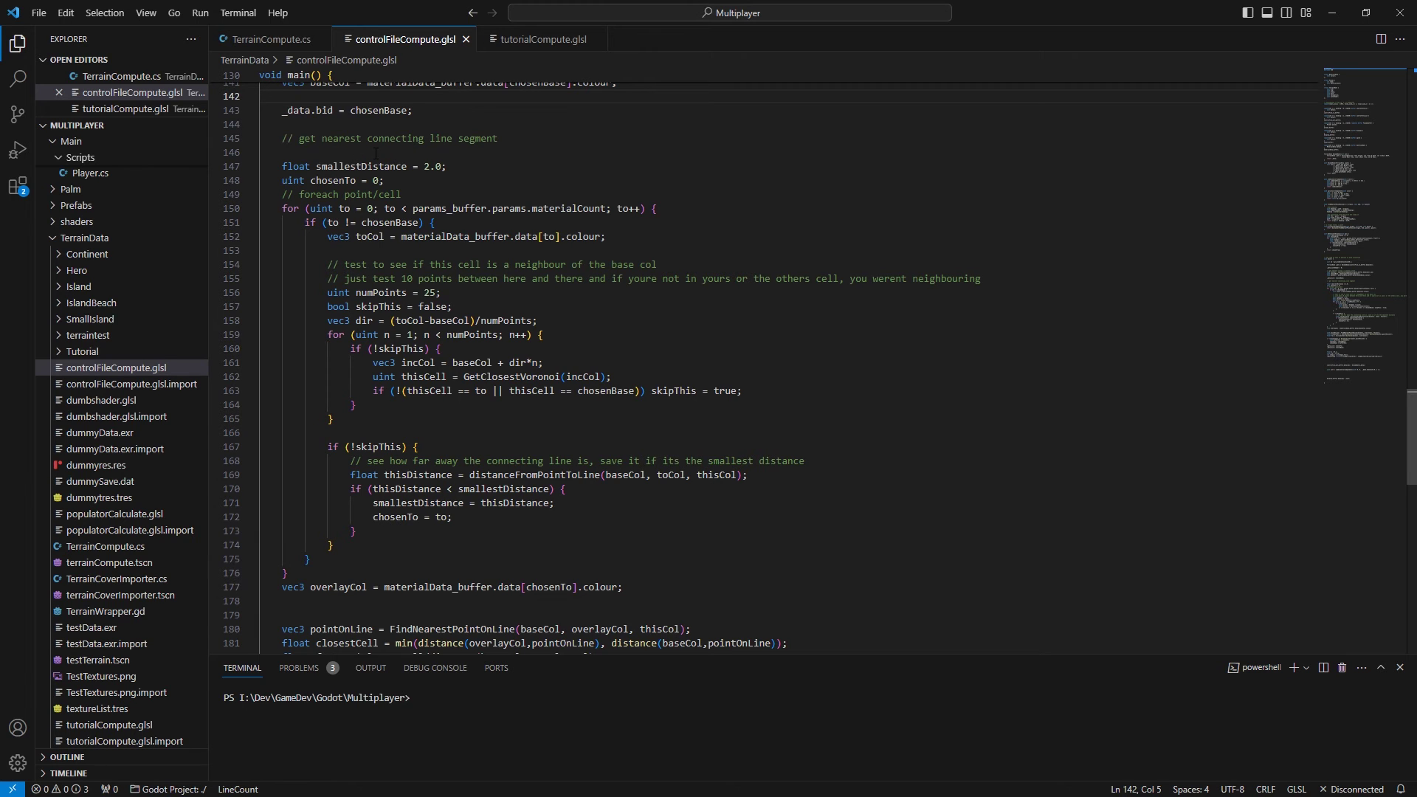
scroll(443, 126, "down", 1)
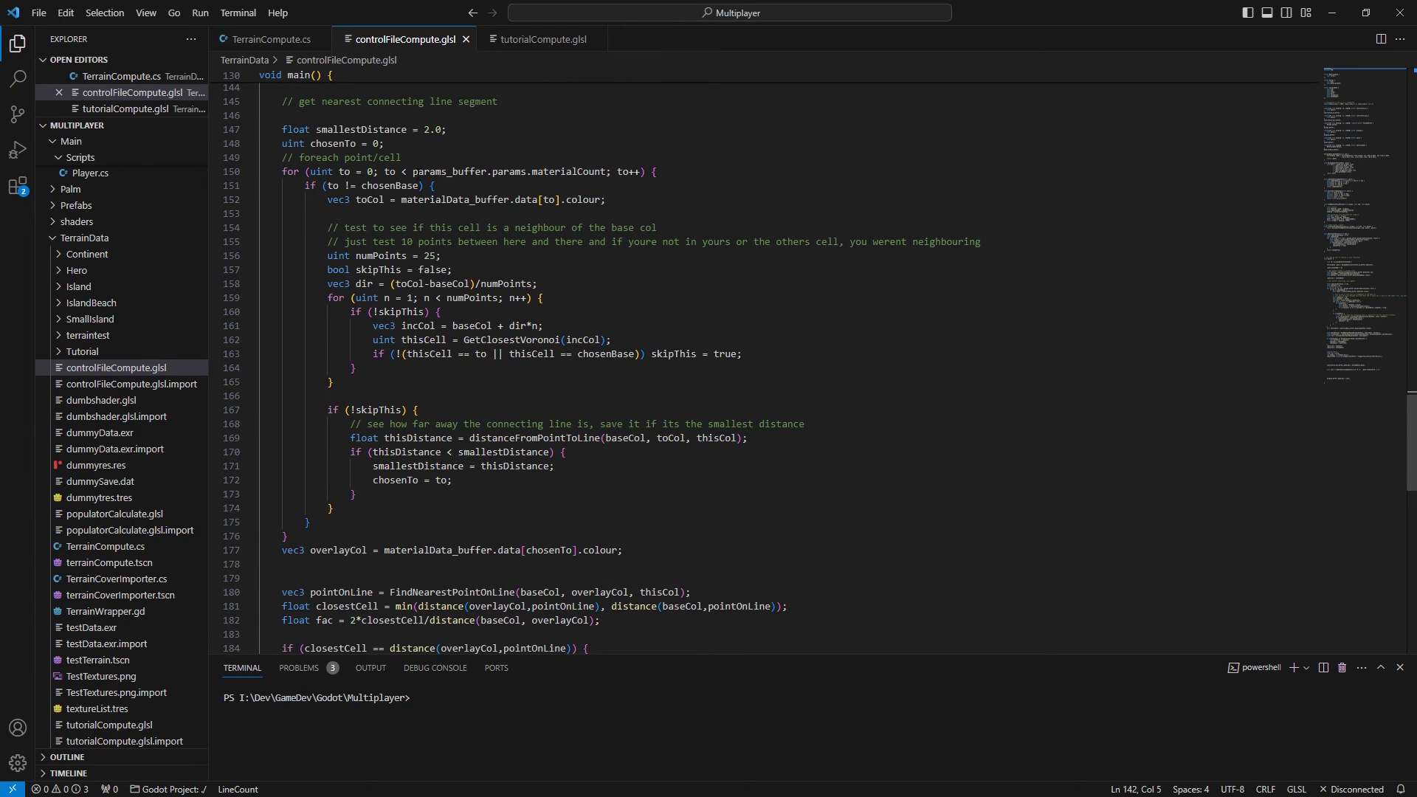
left_click_drag(396, 174, 578, 176)
left_click(566, 191)
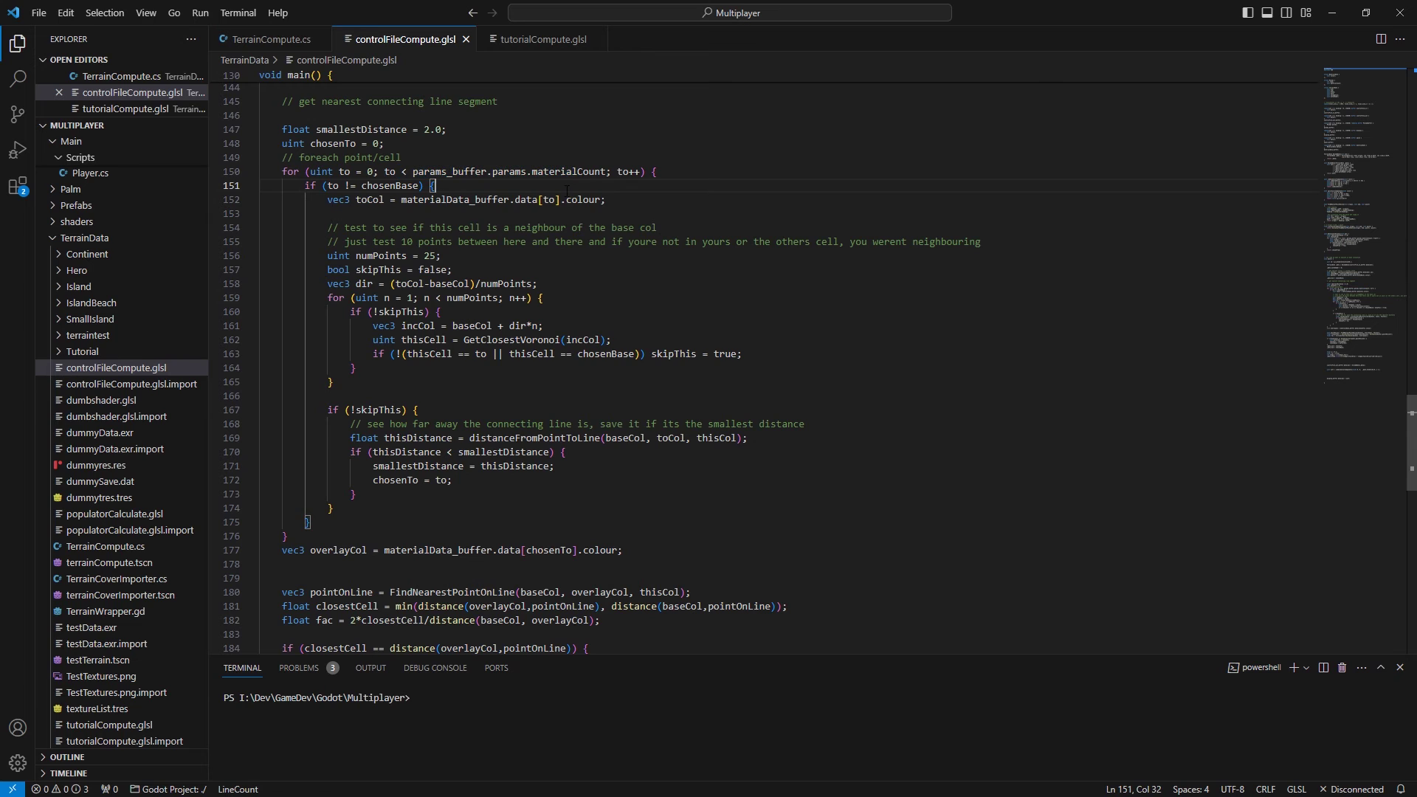
left_click_drag(443, 199, 558, 200)
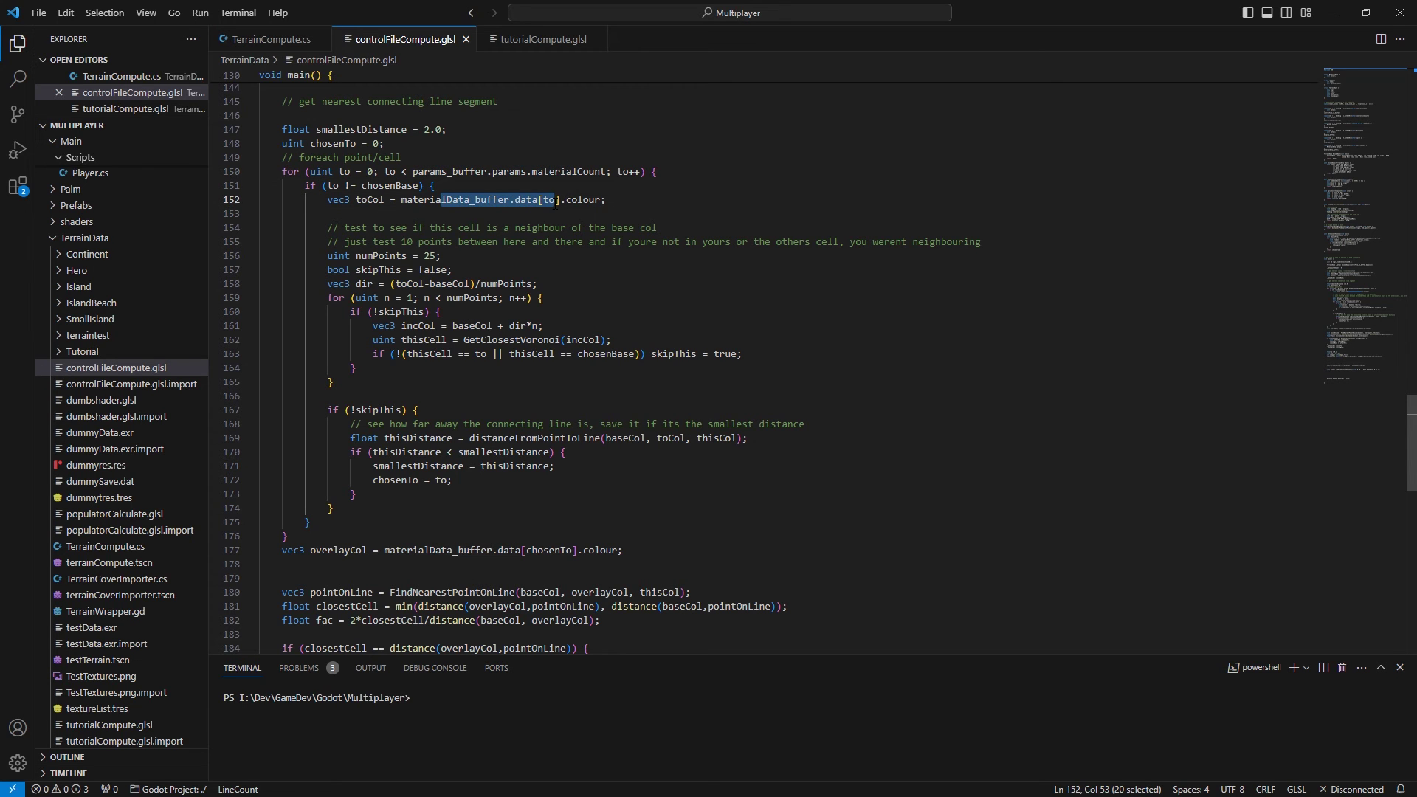
Highlight the neighbouring-cell test and the code that stores the smallest distance to a connecting line in smallestDistance and chosenTo
left_click_drag(385, 228, 436, 379)
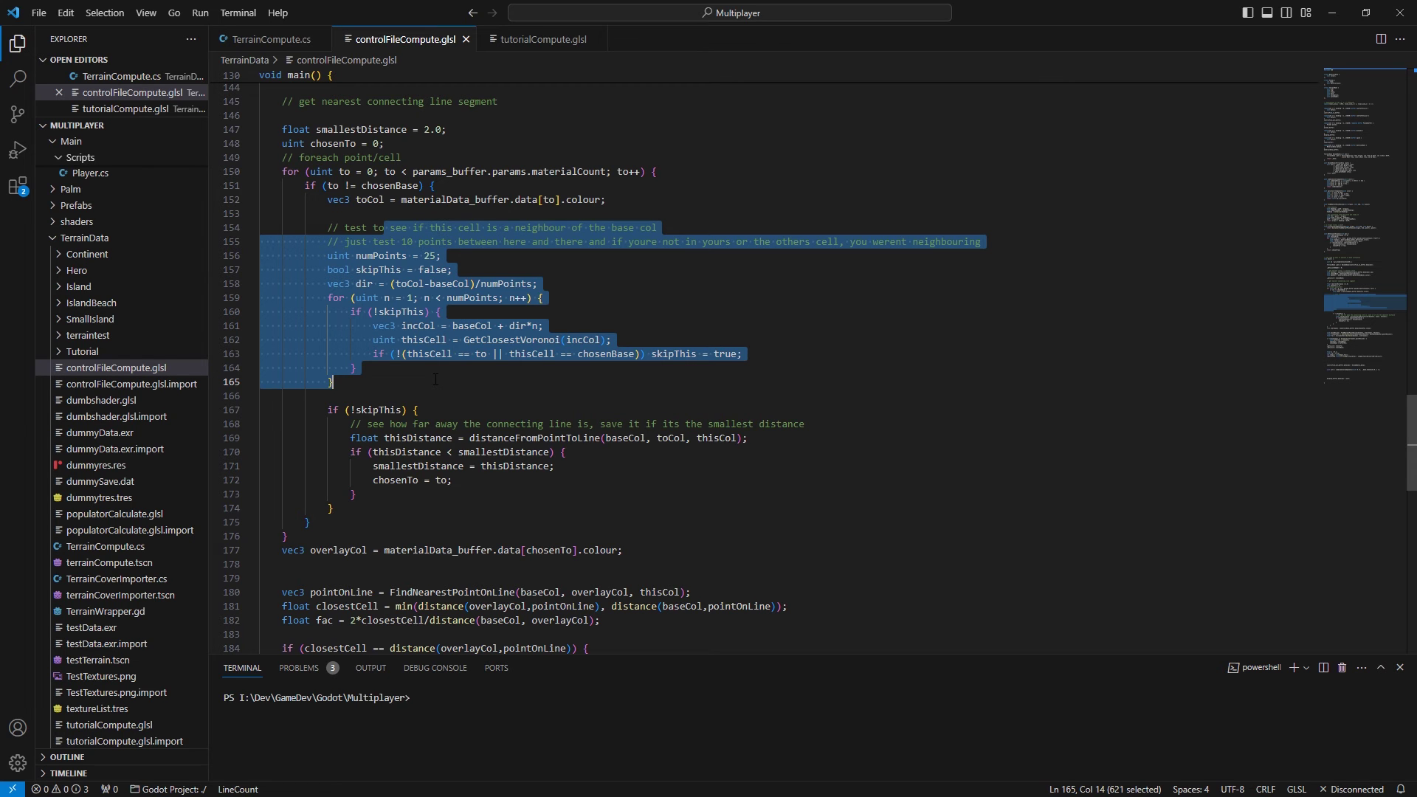
scroll(436, 295, "down", 2)
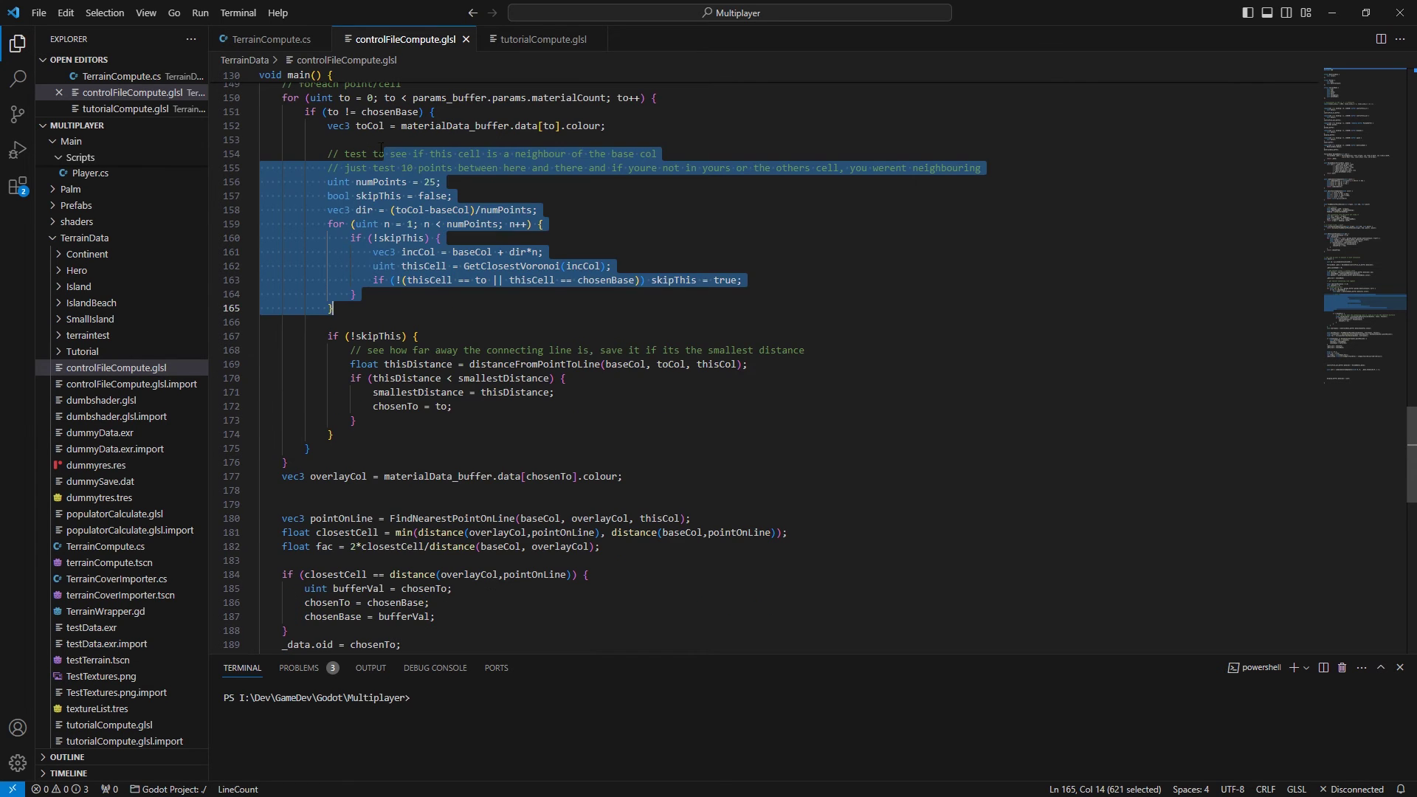
left_click_drag(381, 153, 435, 319)
left_click_drag(386, 364, 458, 405)
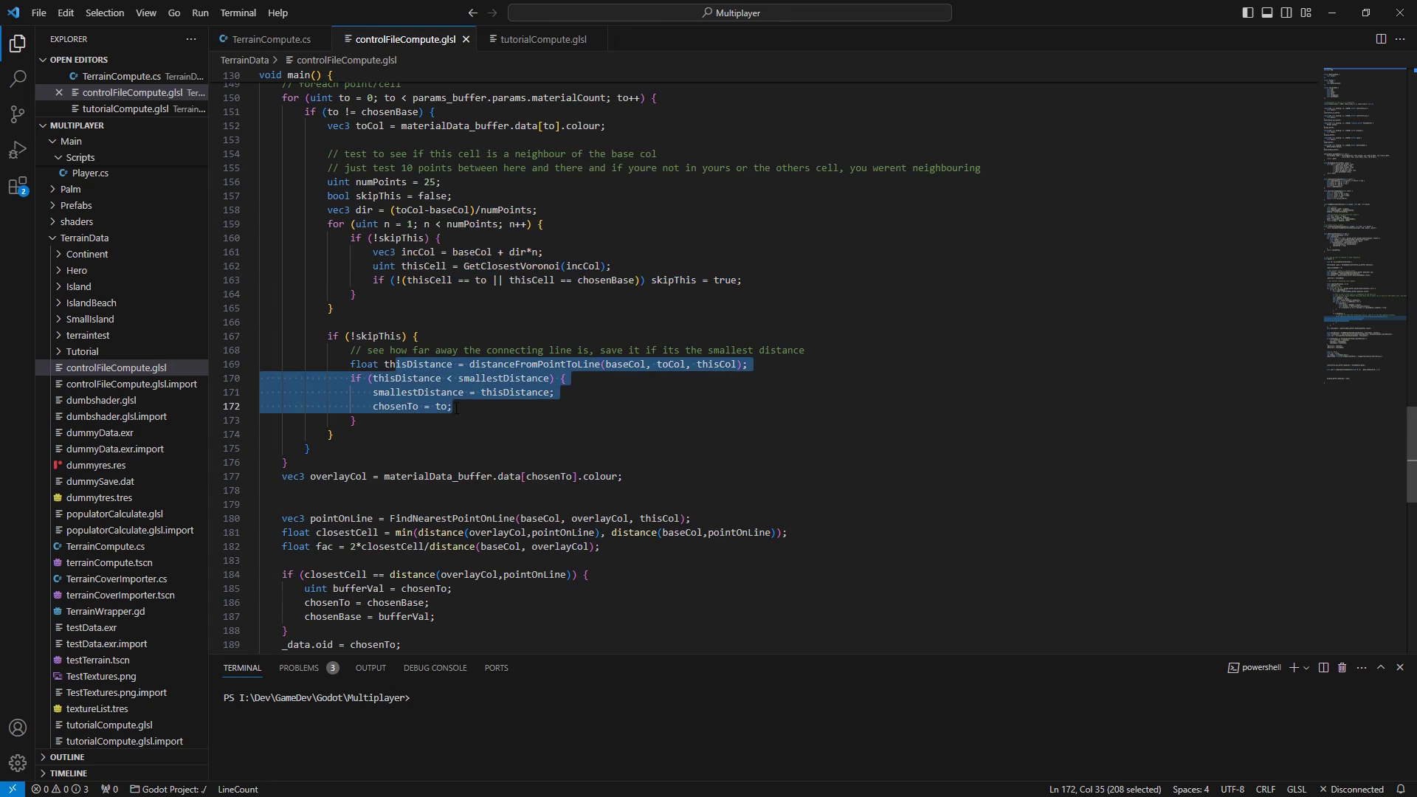
scroll(450, 403, "up", 1)
left_click_drag(364, 261, 396, 318)
left_click(402, 346)
left_click_drag(452, 387, 492, 453)
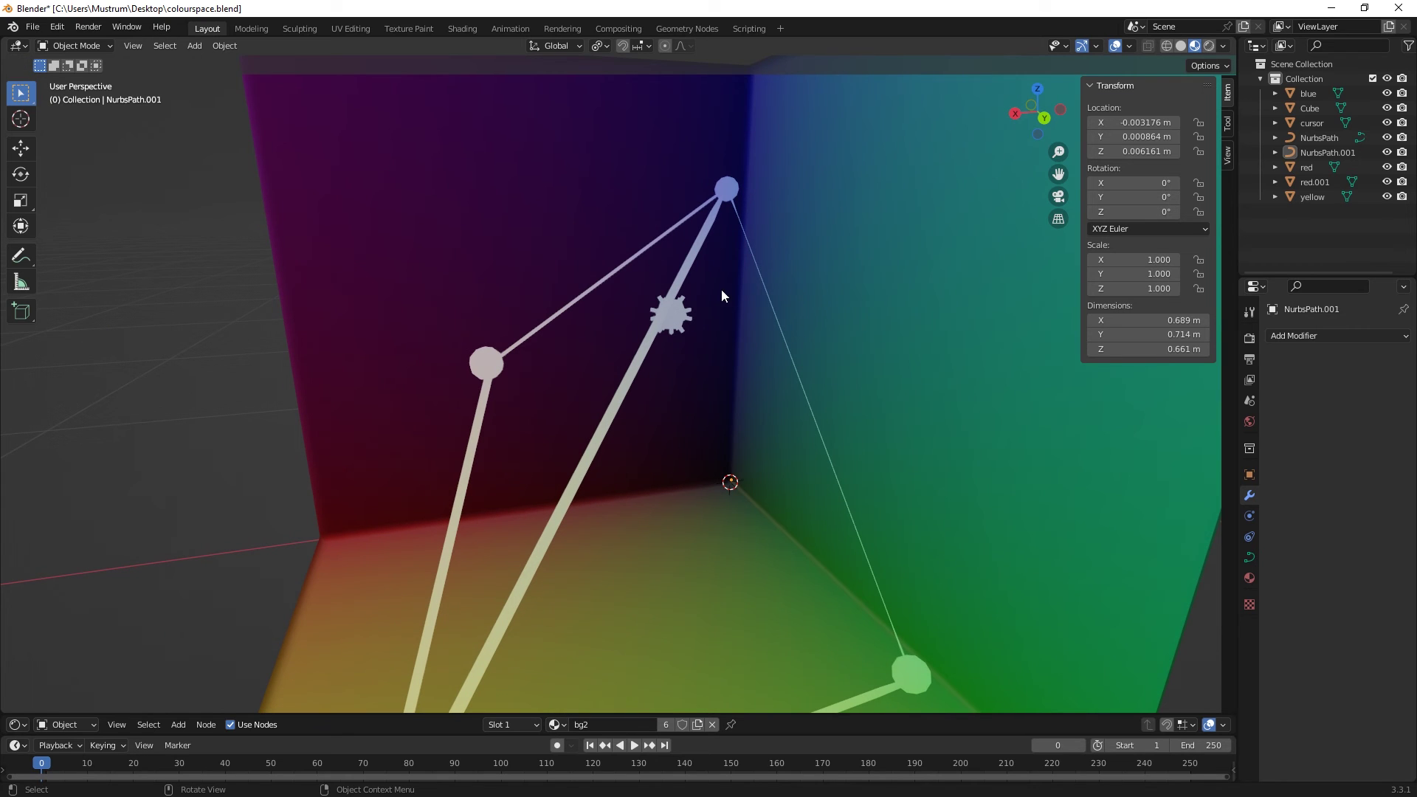
Switch to Blender and highlight the blue marker, the pale red marker and the outer path NurbsPath that connects them
left_click(701, 278)
left_click(732, 191)
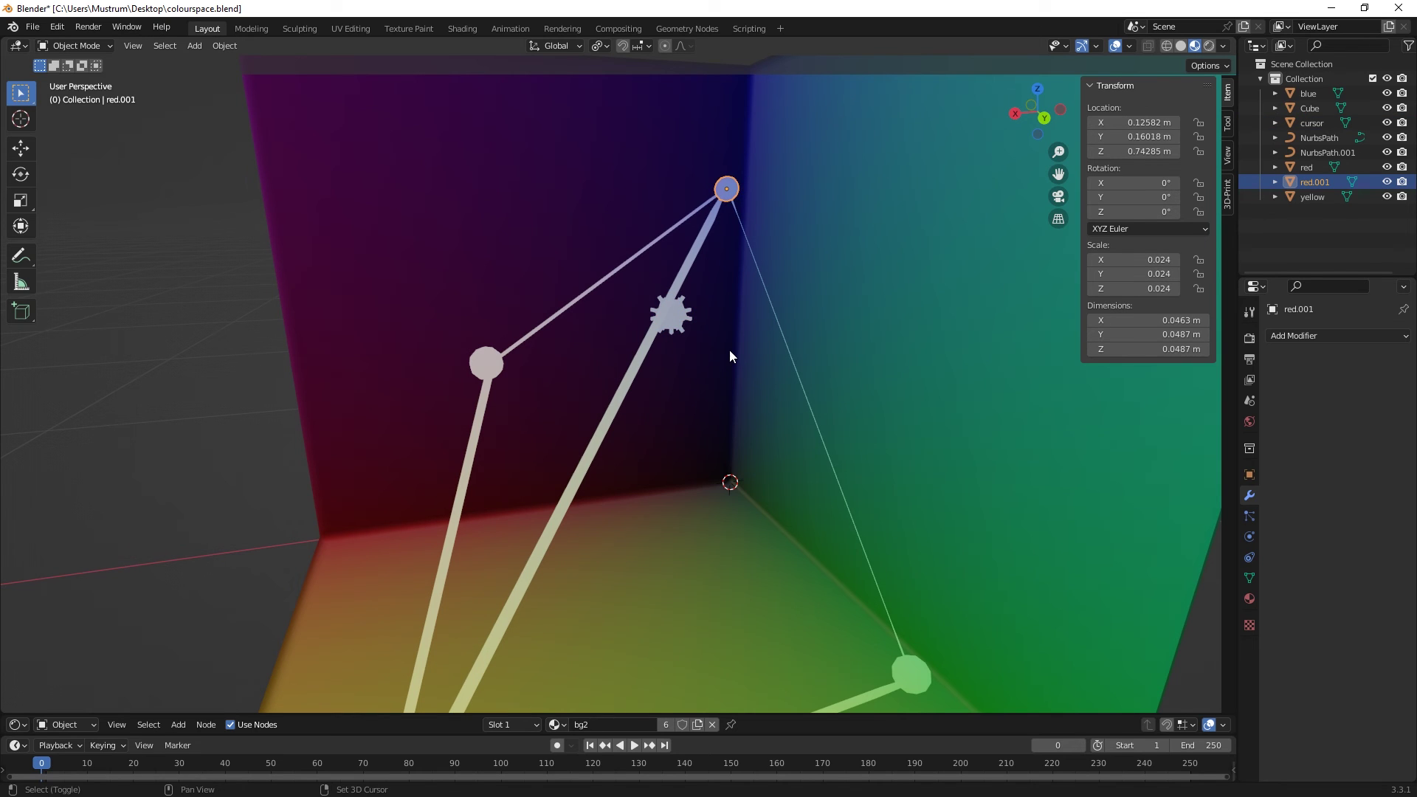
middle_click_drag(729, 350, 733, 237, "shift")
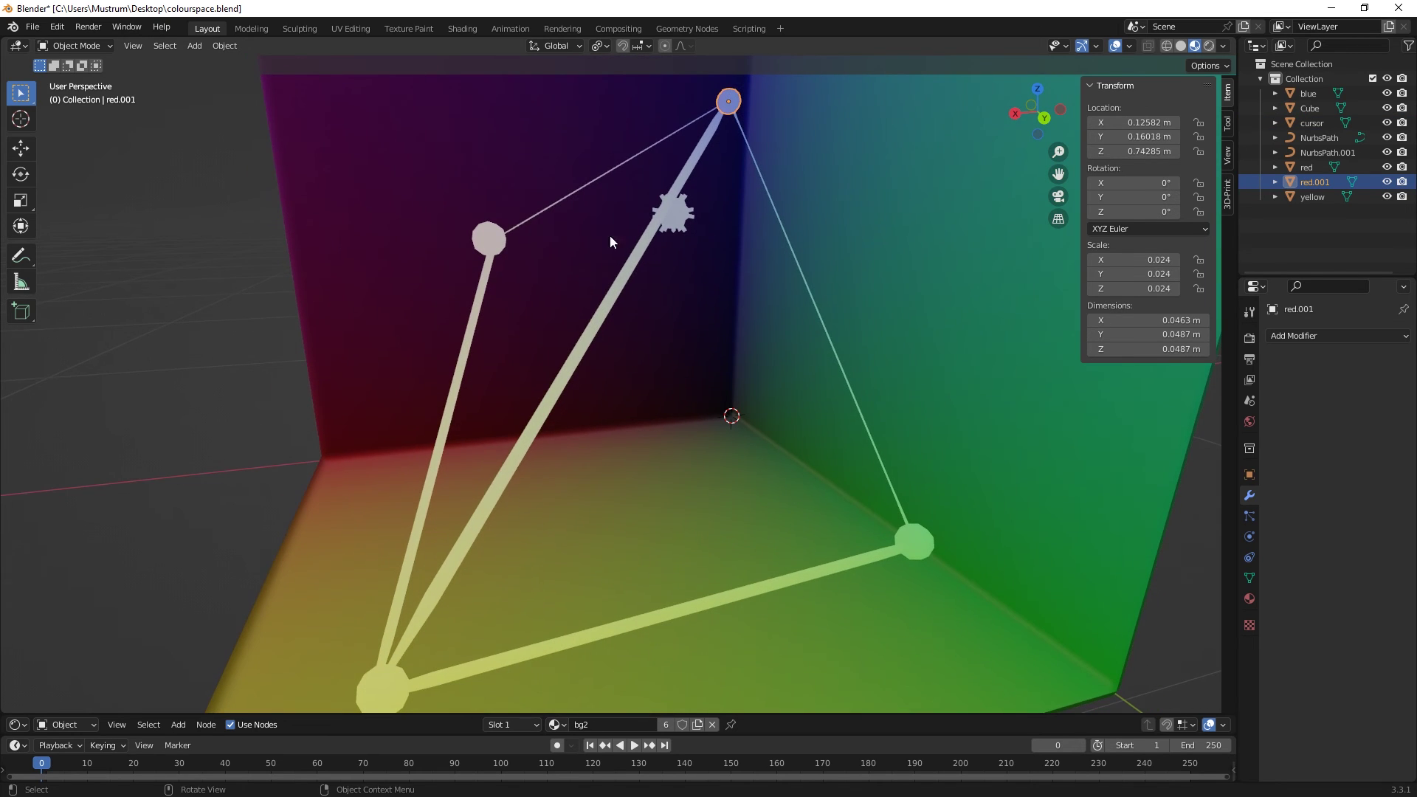
left_click(484, 241)
left_click(588, 193)
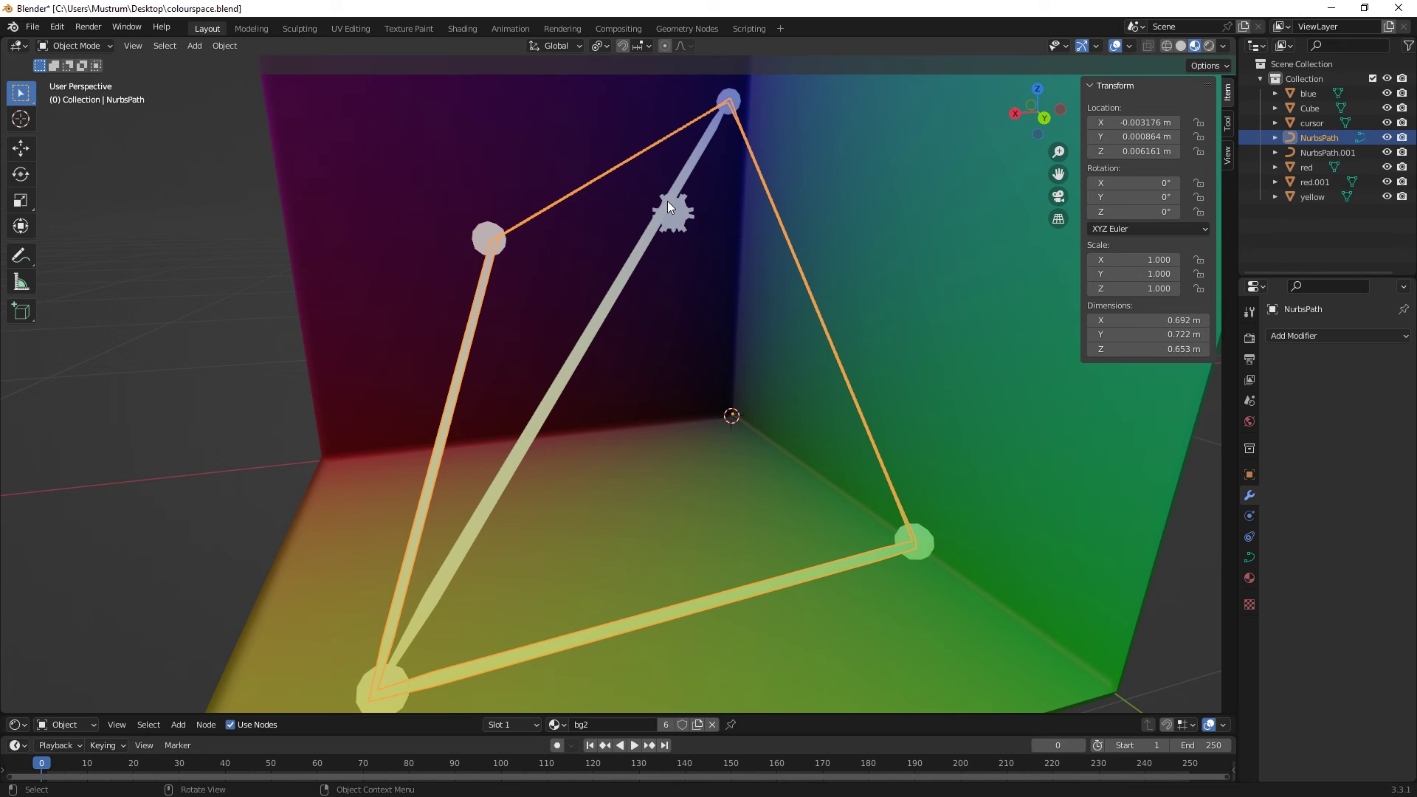
Delete the diagonal path NurbsPath.001 between the blue and yellow markers and select the remaining path NurbsPath
left_click(672, 196)
left_click(783, 228)
left_click(652, 228)
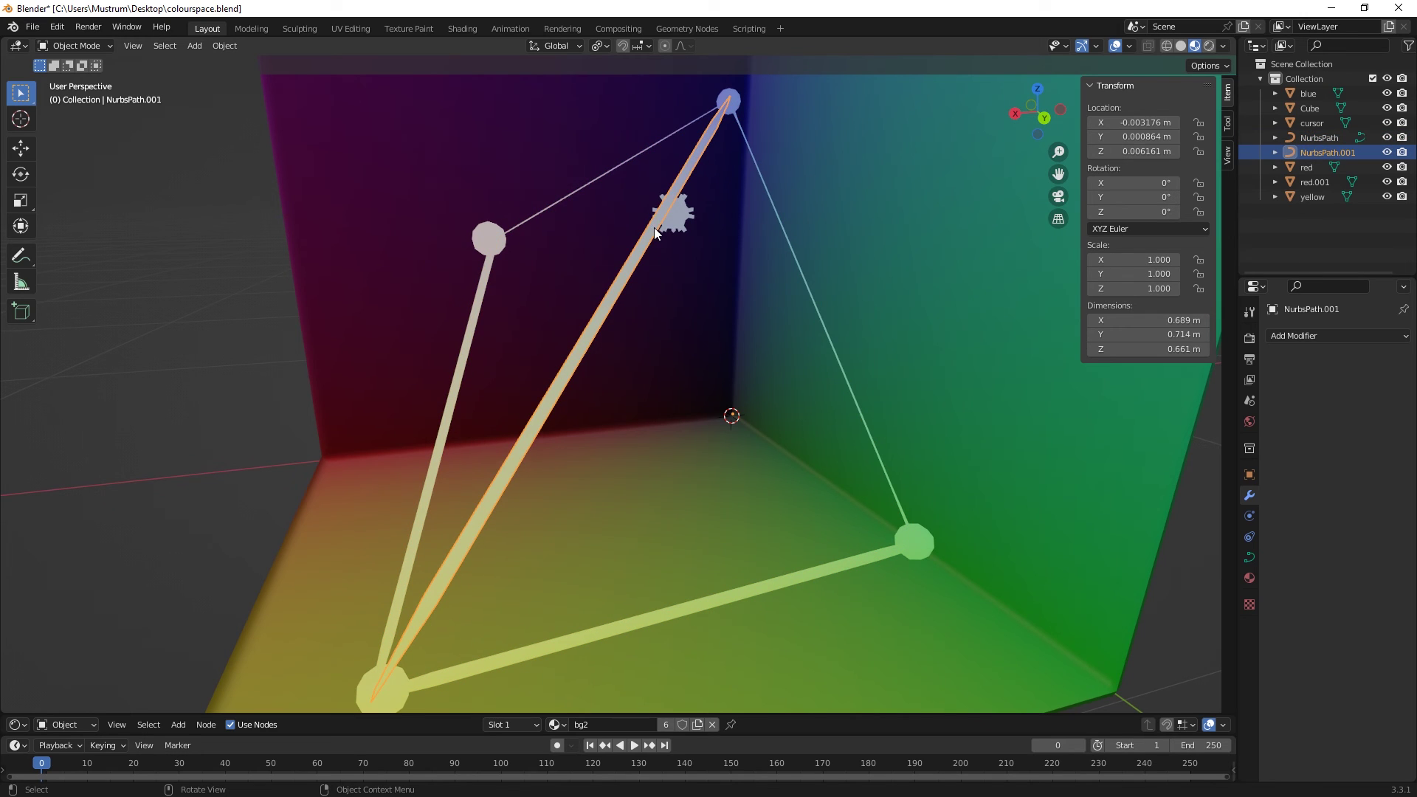
key("x")
left_click(656, 228)
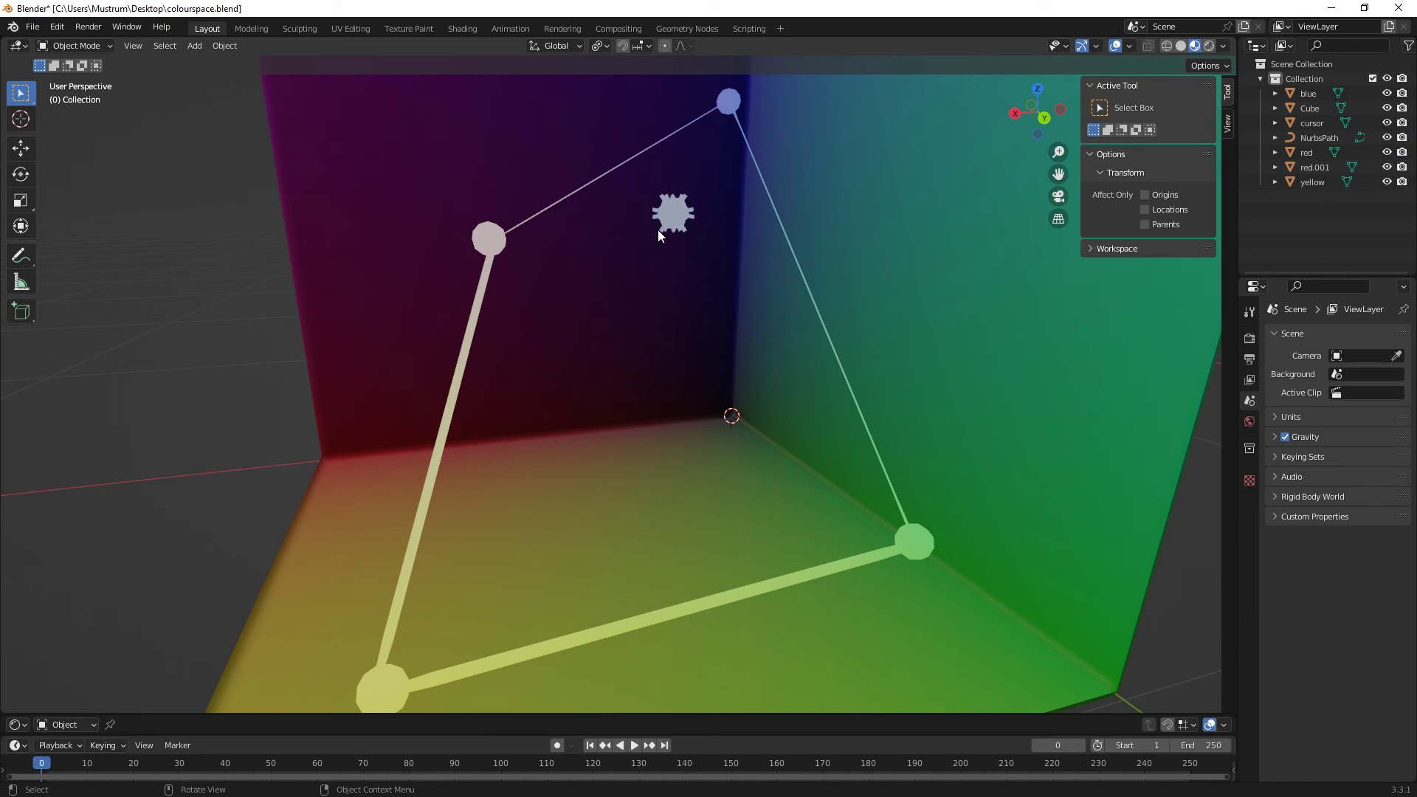
left_click(624, 162)
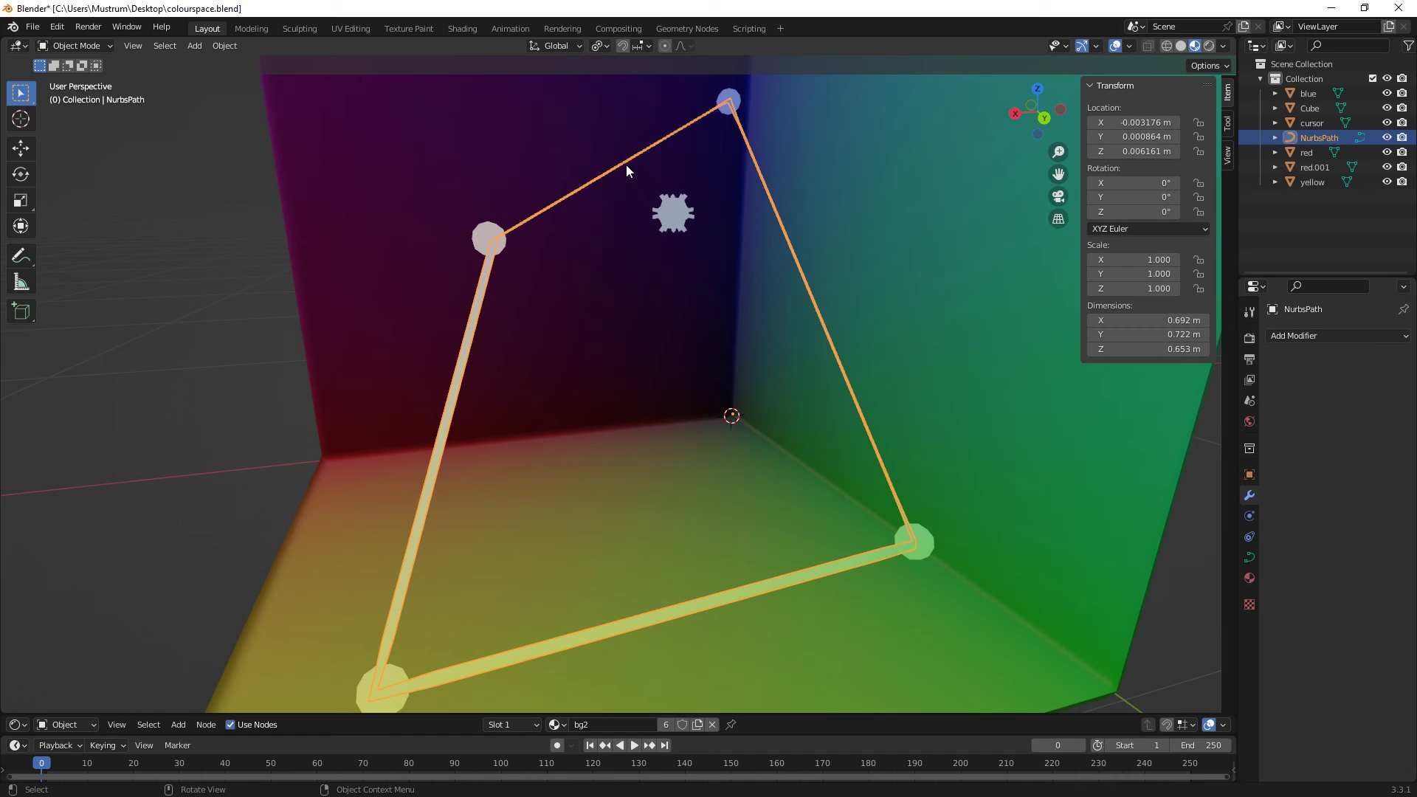
scroll(642, 192, "up", 6)
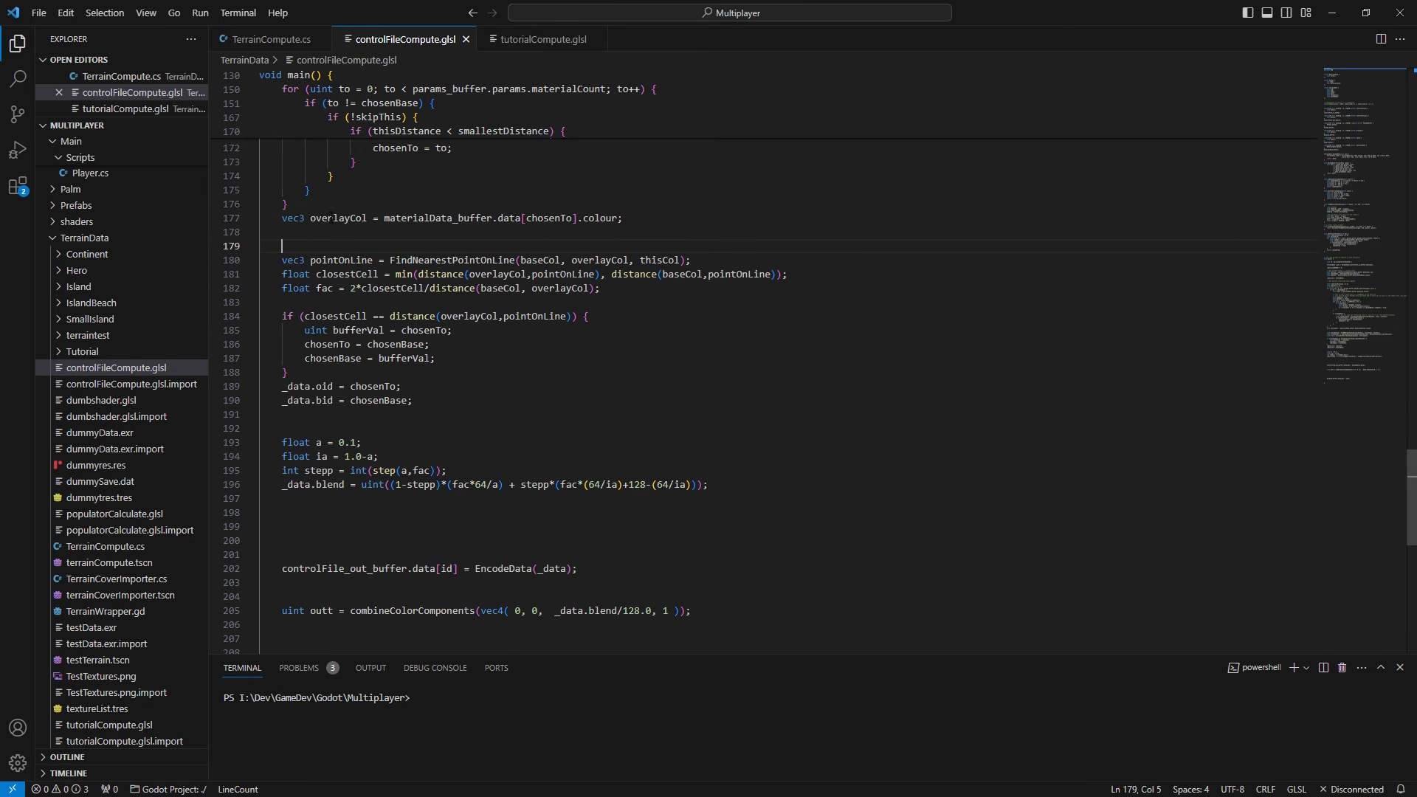
Switch to Visual Studio Code and highlight the overlayCol assignment and the pointOnLine call to FindNearestPointOnLine
left_click_drag(329, 218, 477, 220)
left_click(438, 243)
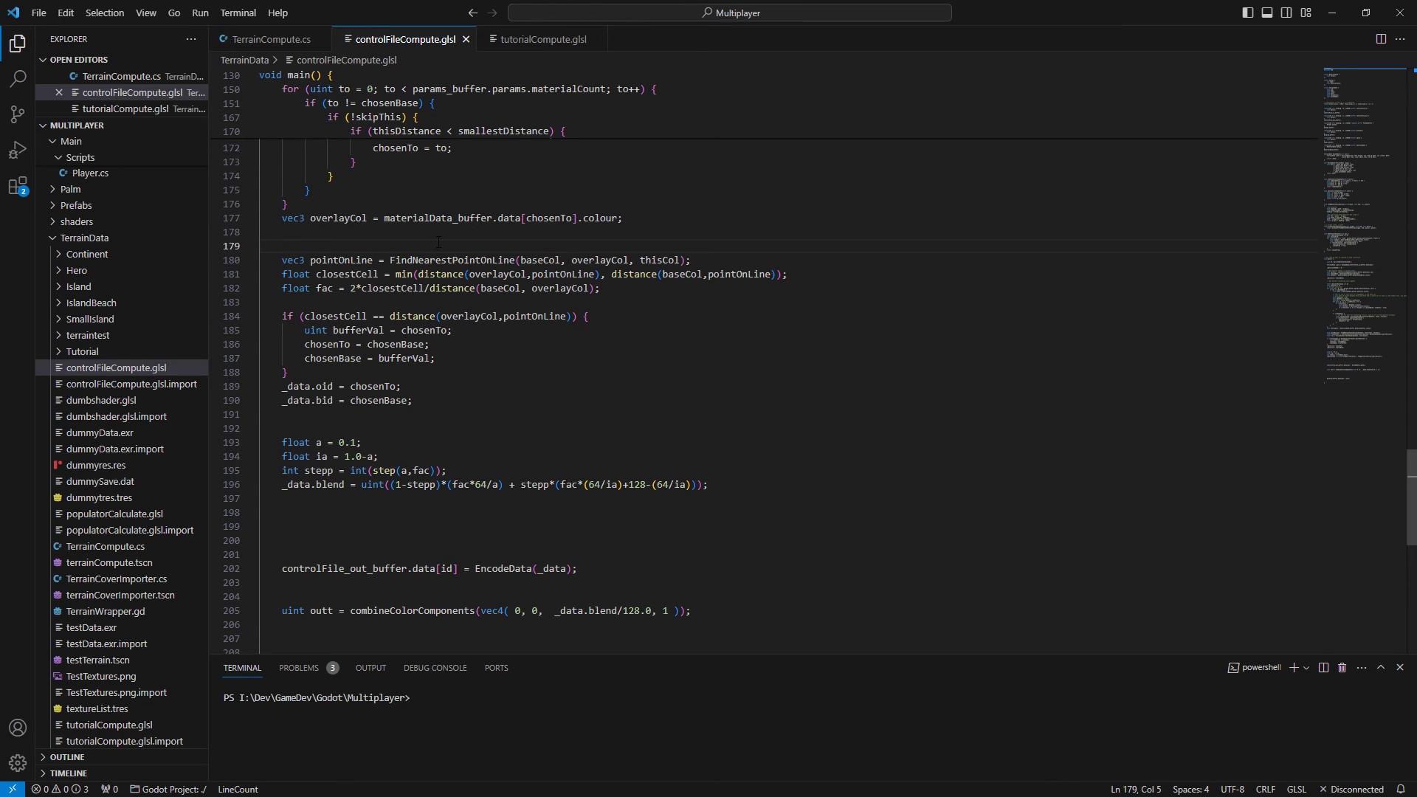
left_click_drag(325, 260, 421, 260)
left_click(389, 260)
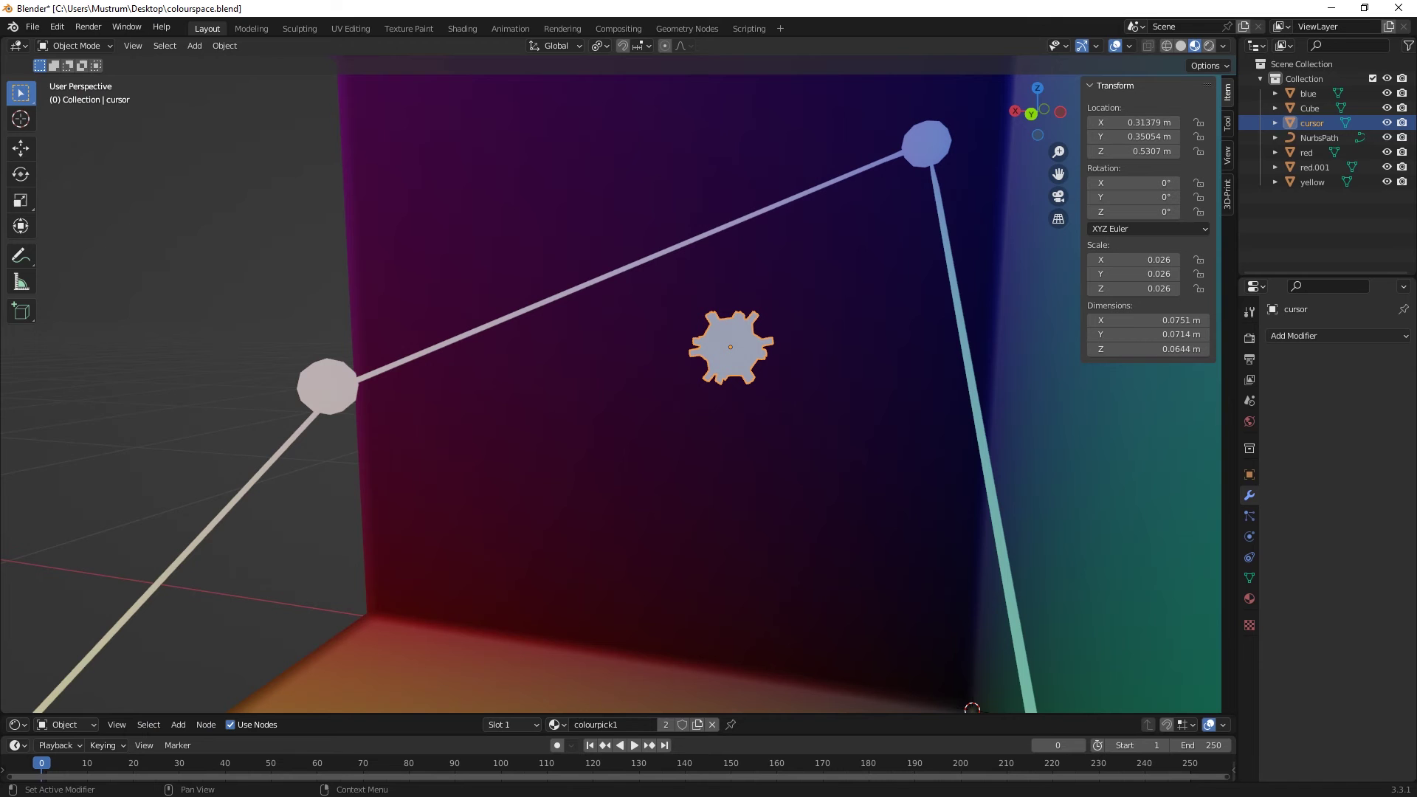
Switch to Blender and move the cursor gear onto the middle of the path between the pale red and blue markers
key("g")
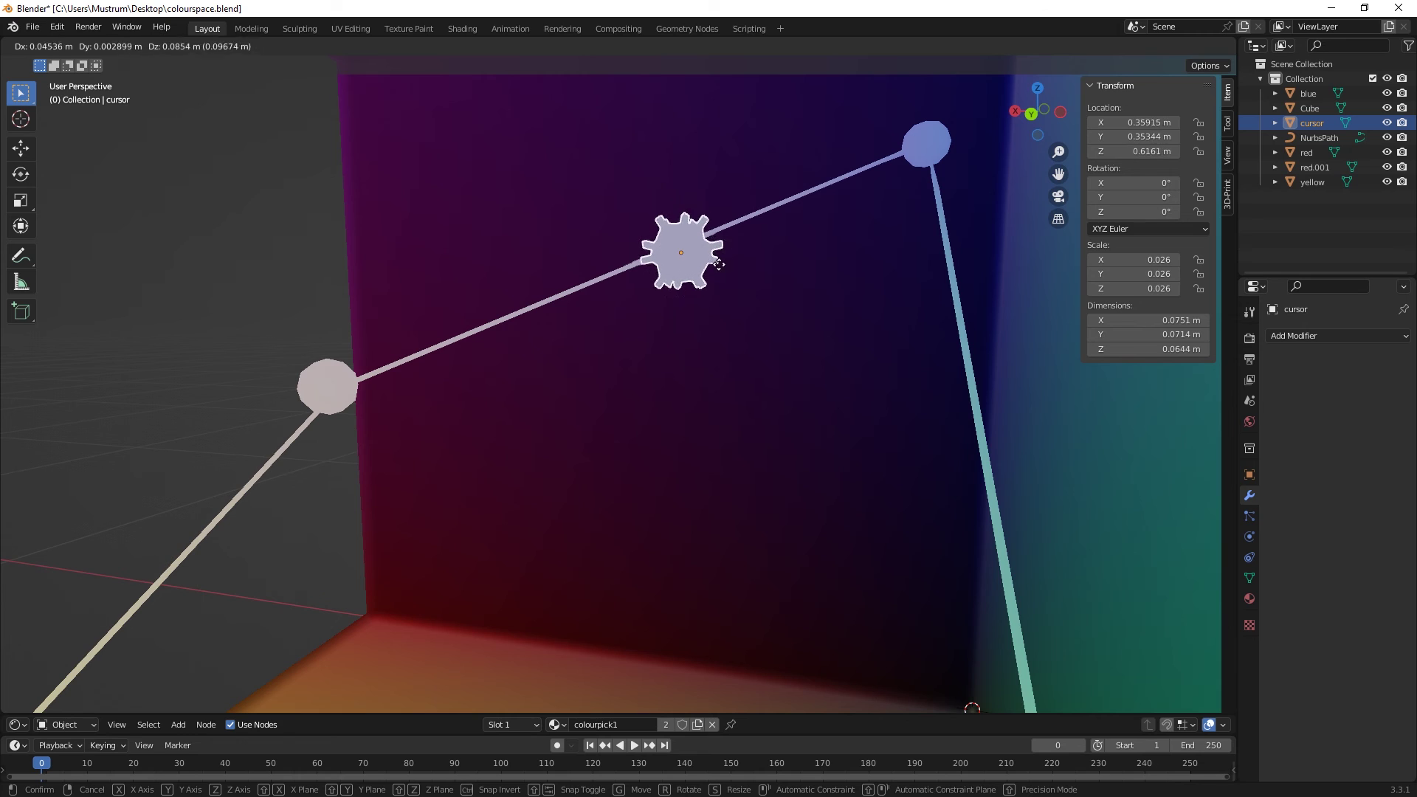
left_click(724, 279)
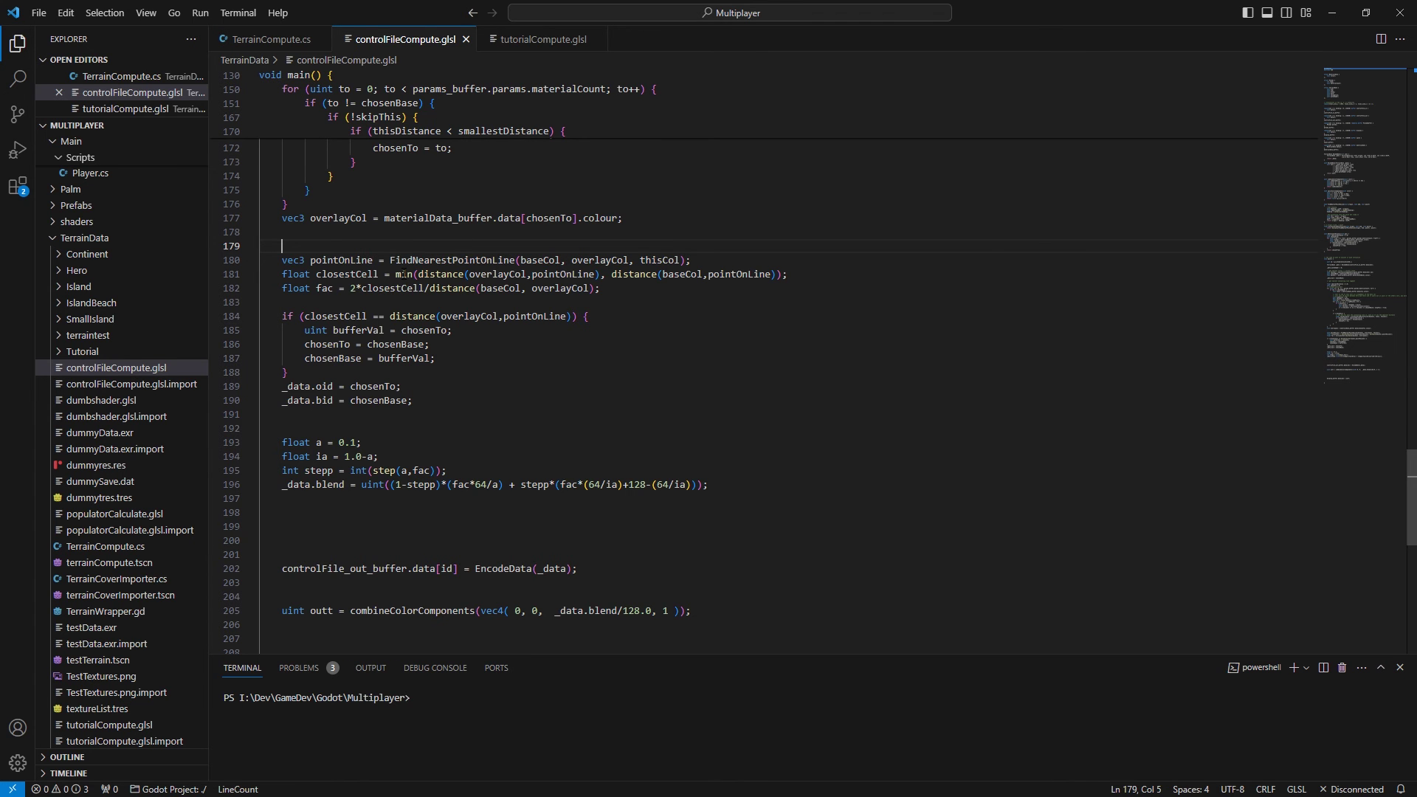
Highlight the closestCell calculation and swap code, and in Blender move the cursor gear along the path near the blue marker, about X 0.27, Y 0.32, Z 0.66 m
left_click_drag(403, 274, 287, 374)
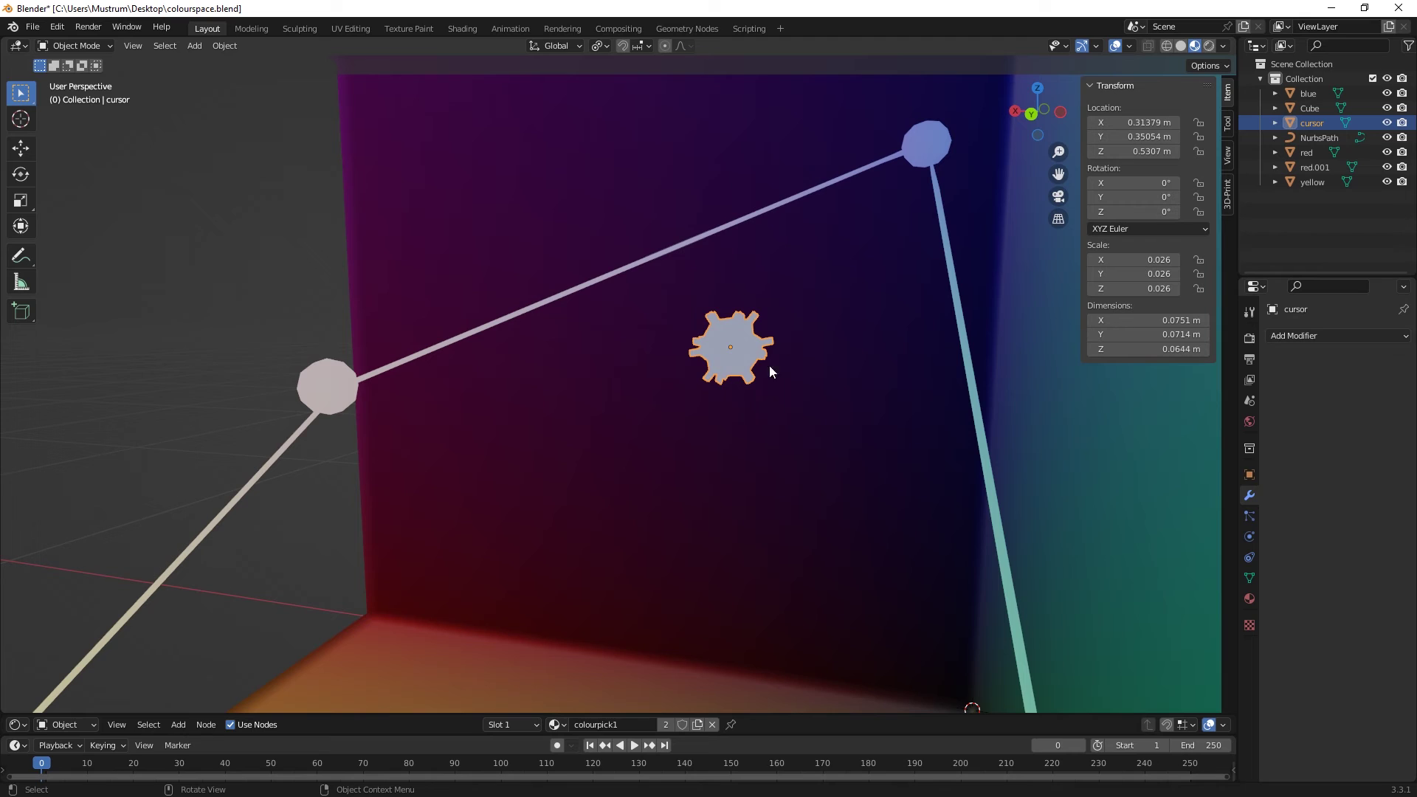
key("g")
left_click(839, 153)
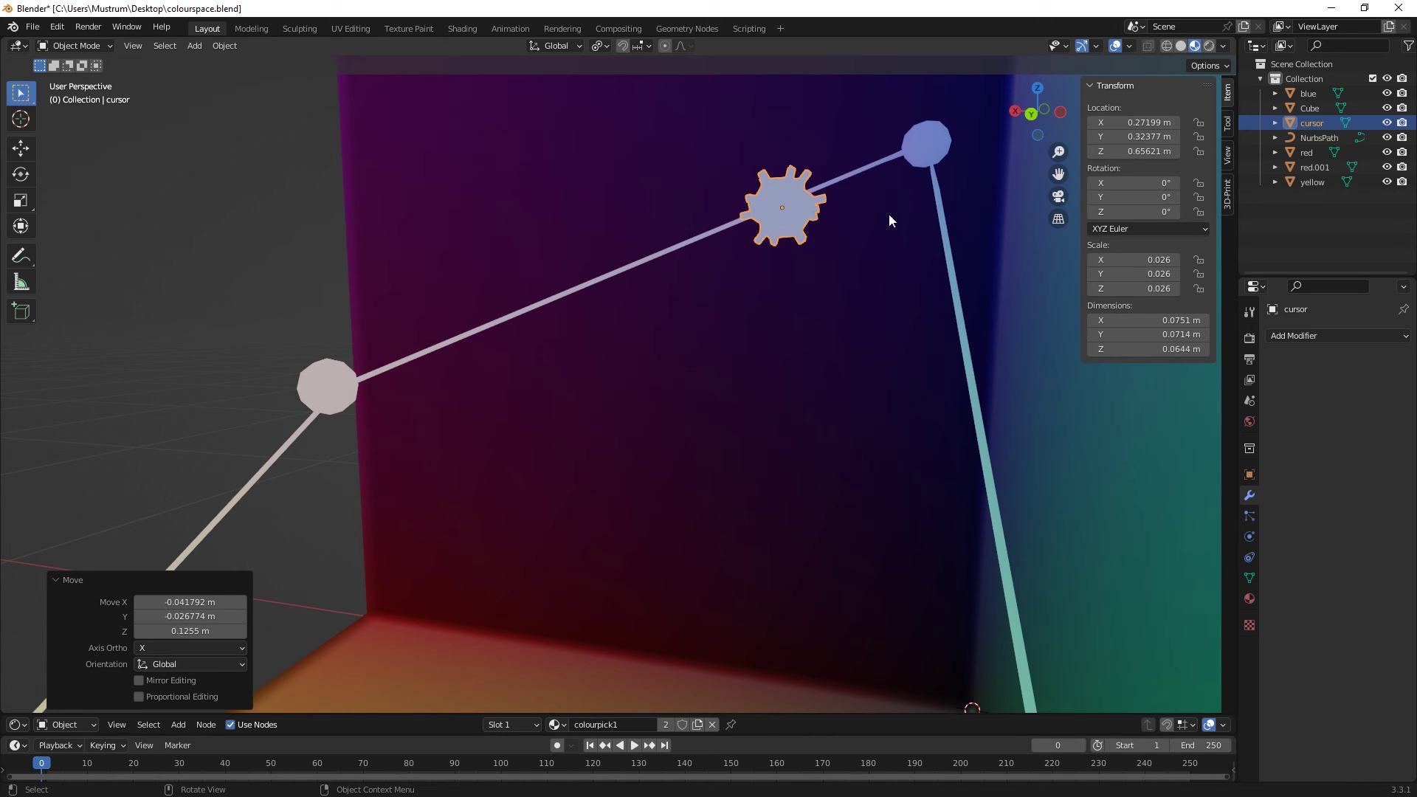
Move the cursor gear along the path towards the pale red marker, to about X 0.43, Y 0.38, Z 0.59 m
key("g")
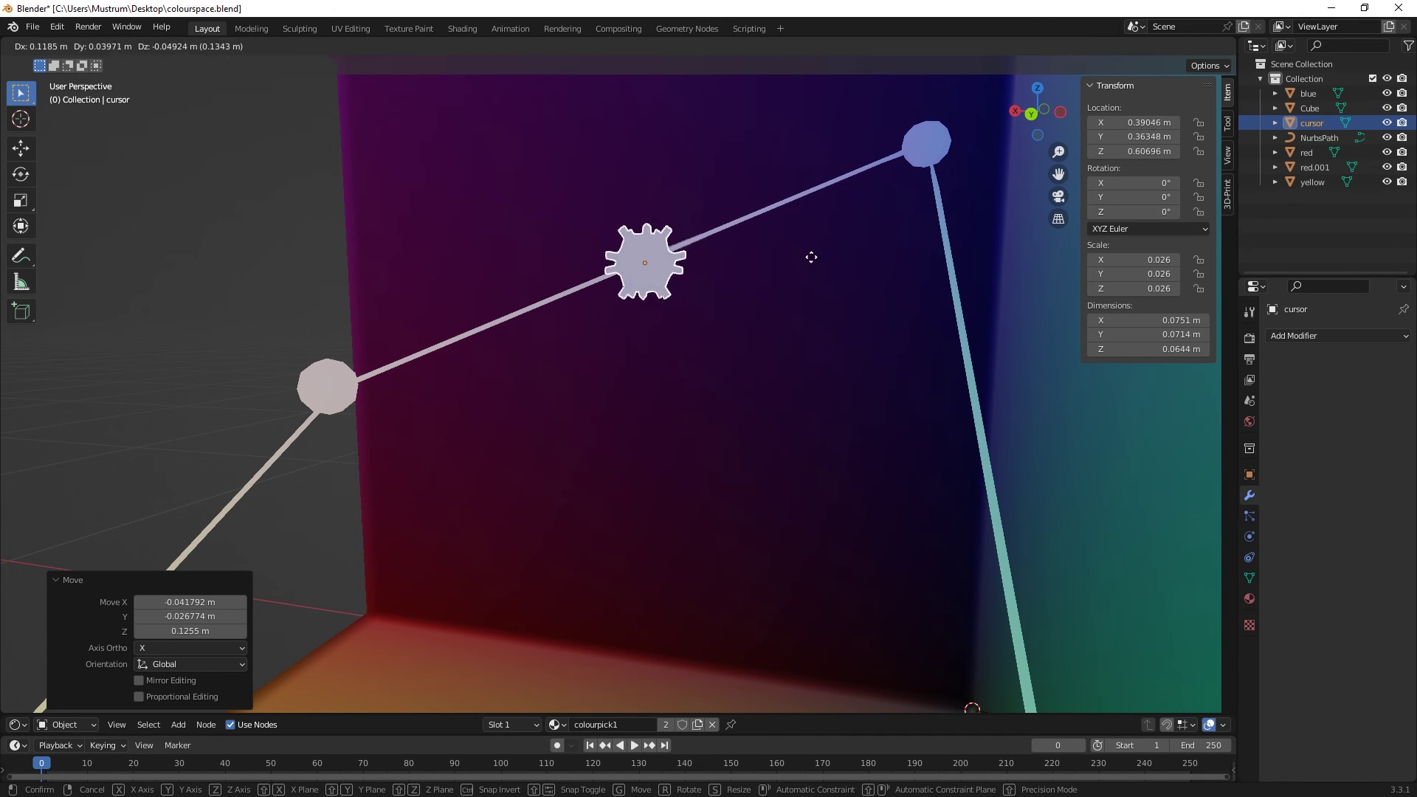
left_click(771, 284)
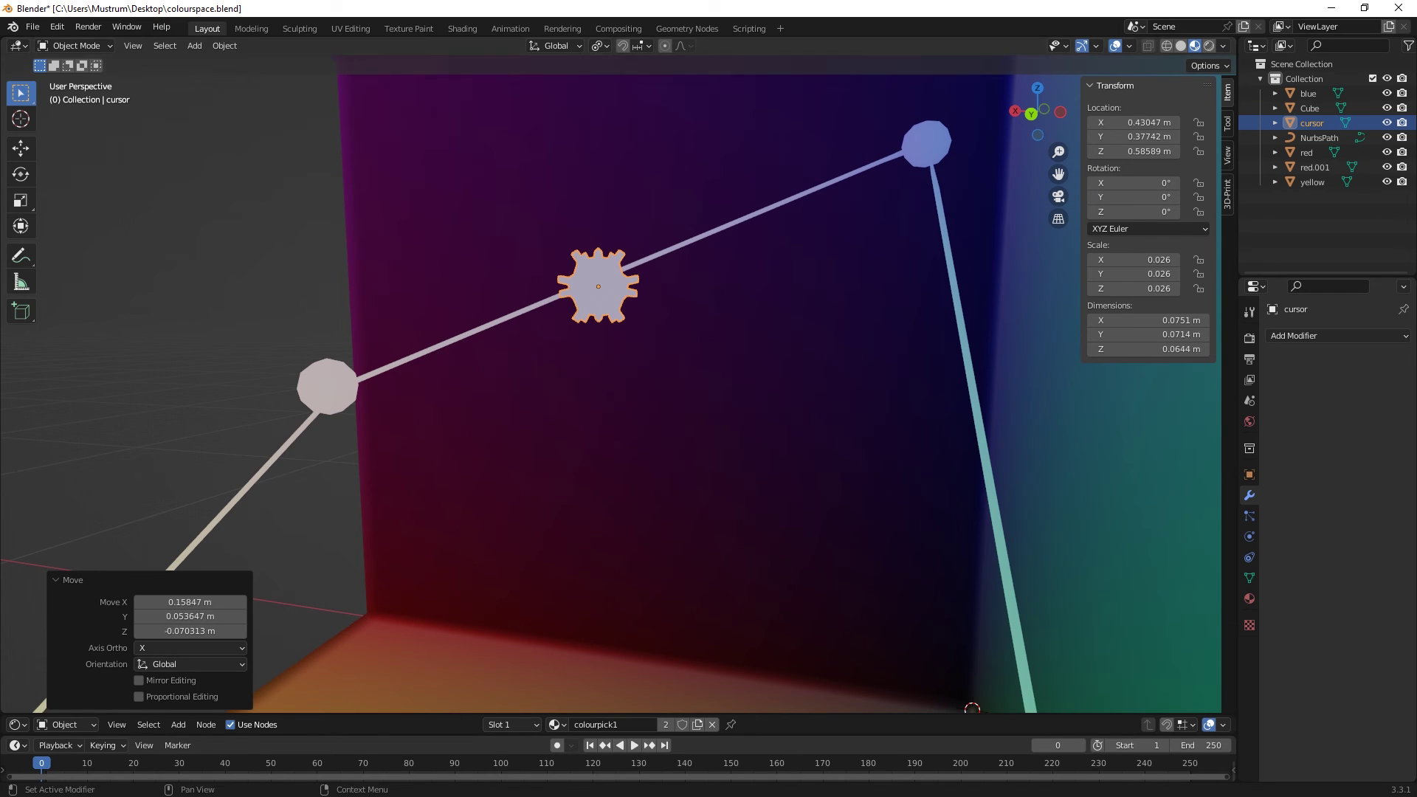
Switch to Visual Studio Code and highlight the fac calculation with the swap block, and the oid and bid assignment fields
key("alt+Tab")
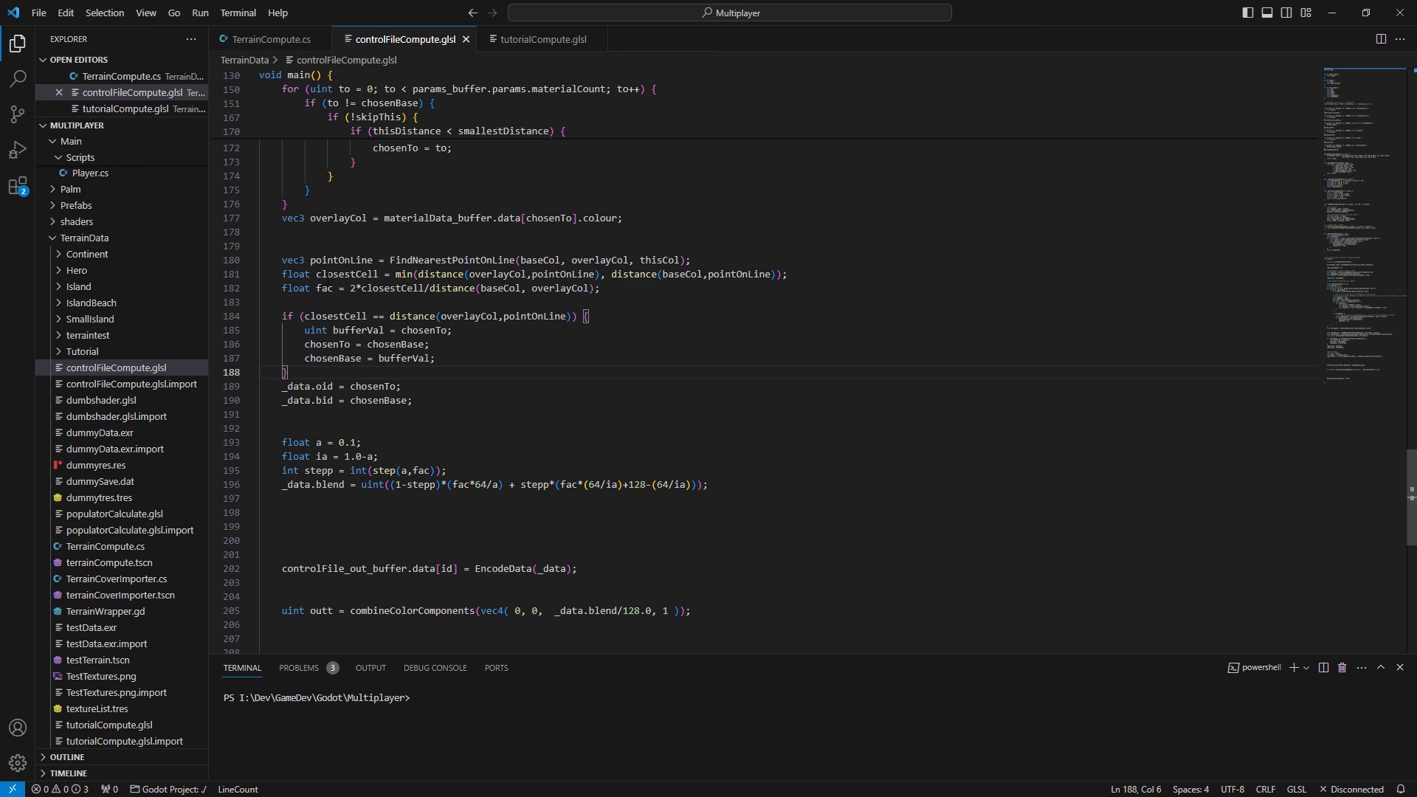
left_click_drag(328, 279, 511, 371)
left_click(512, 372)
double_click(324, 386)
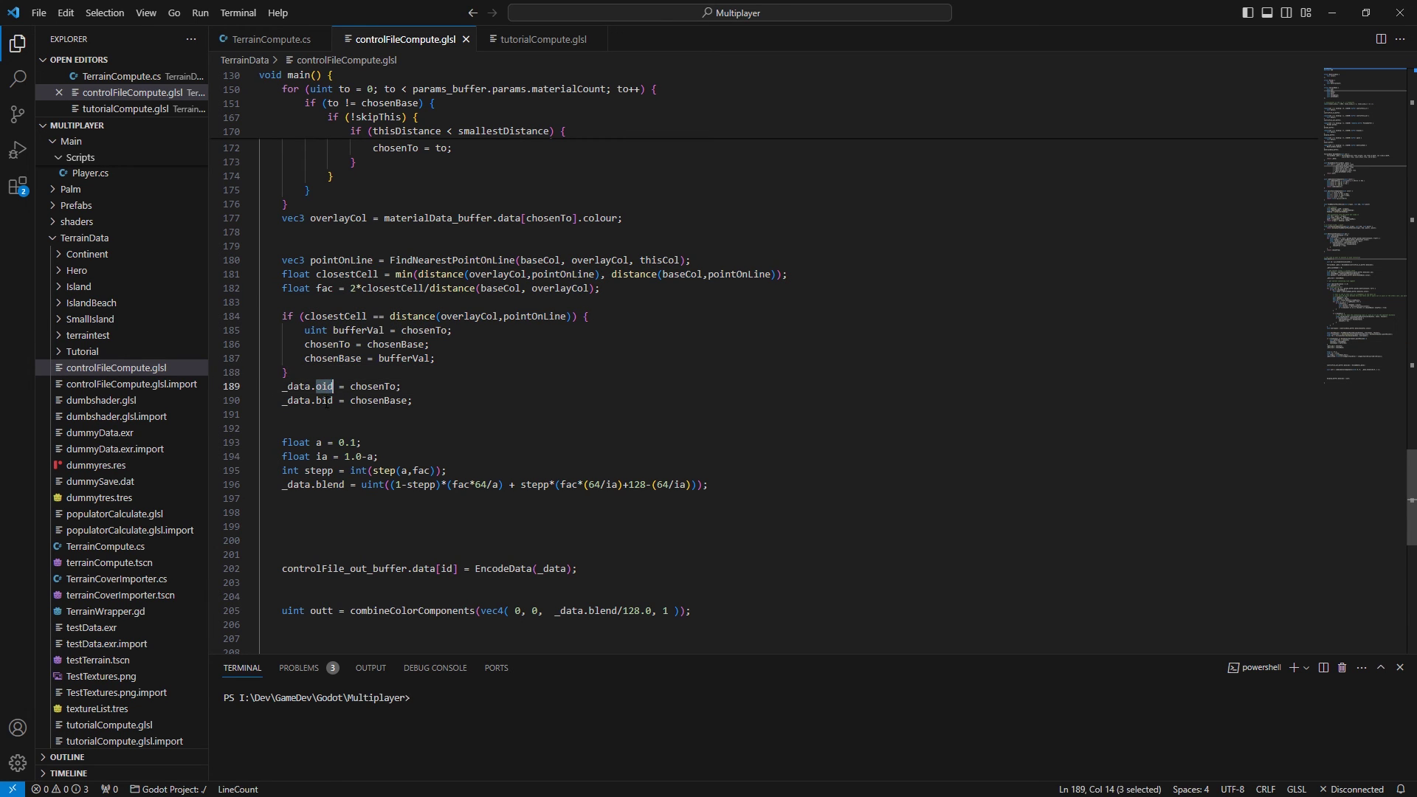
double_click(325, 401)
left_click(419, 431)
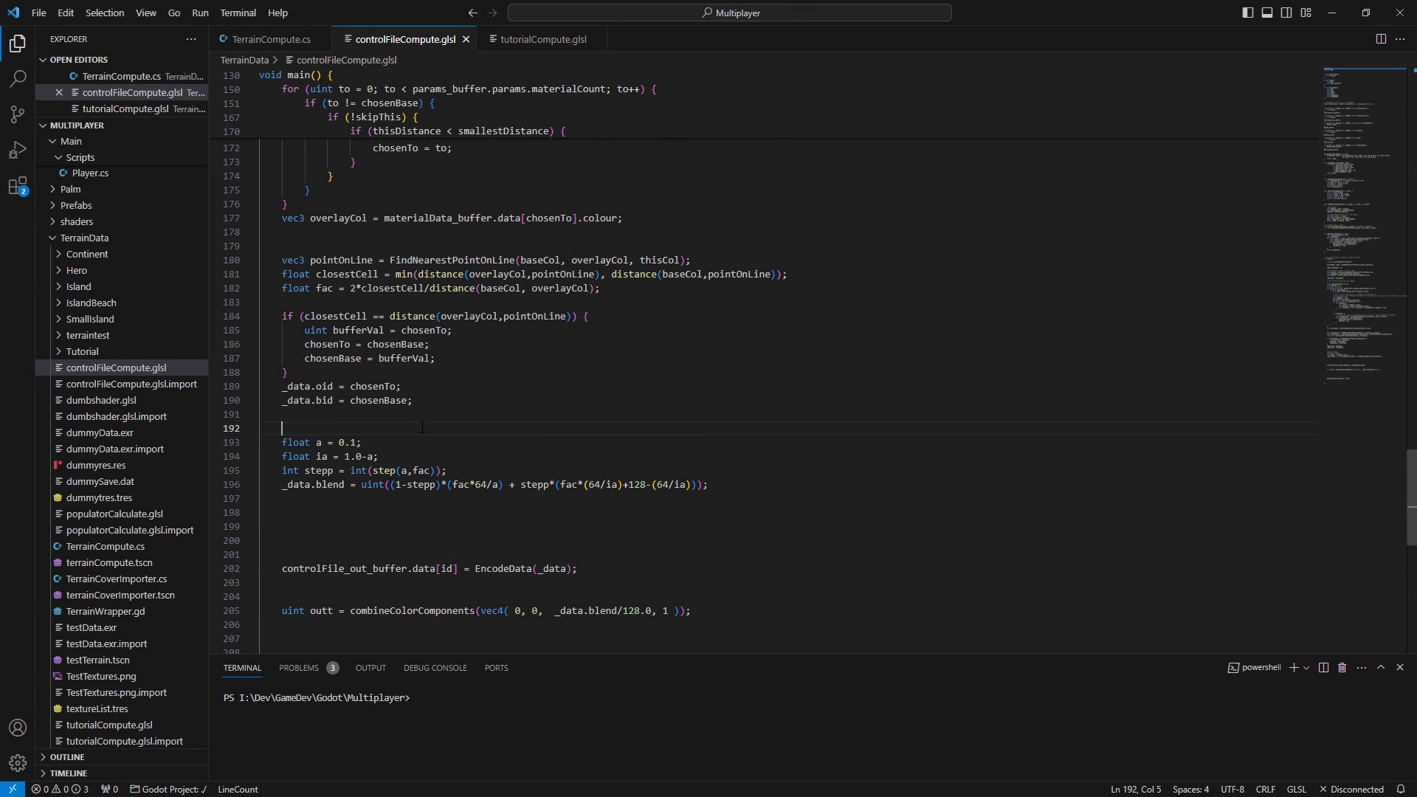
Highlight the blend code from float a = 0.1 through the _data.blend assignment
scroll(419, 431, "down", 4)
left_click_drag(282, 280, 799, 338)
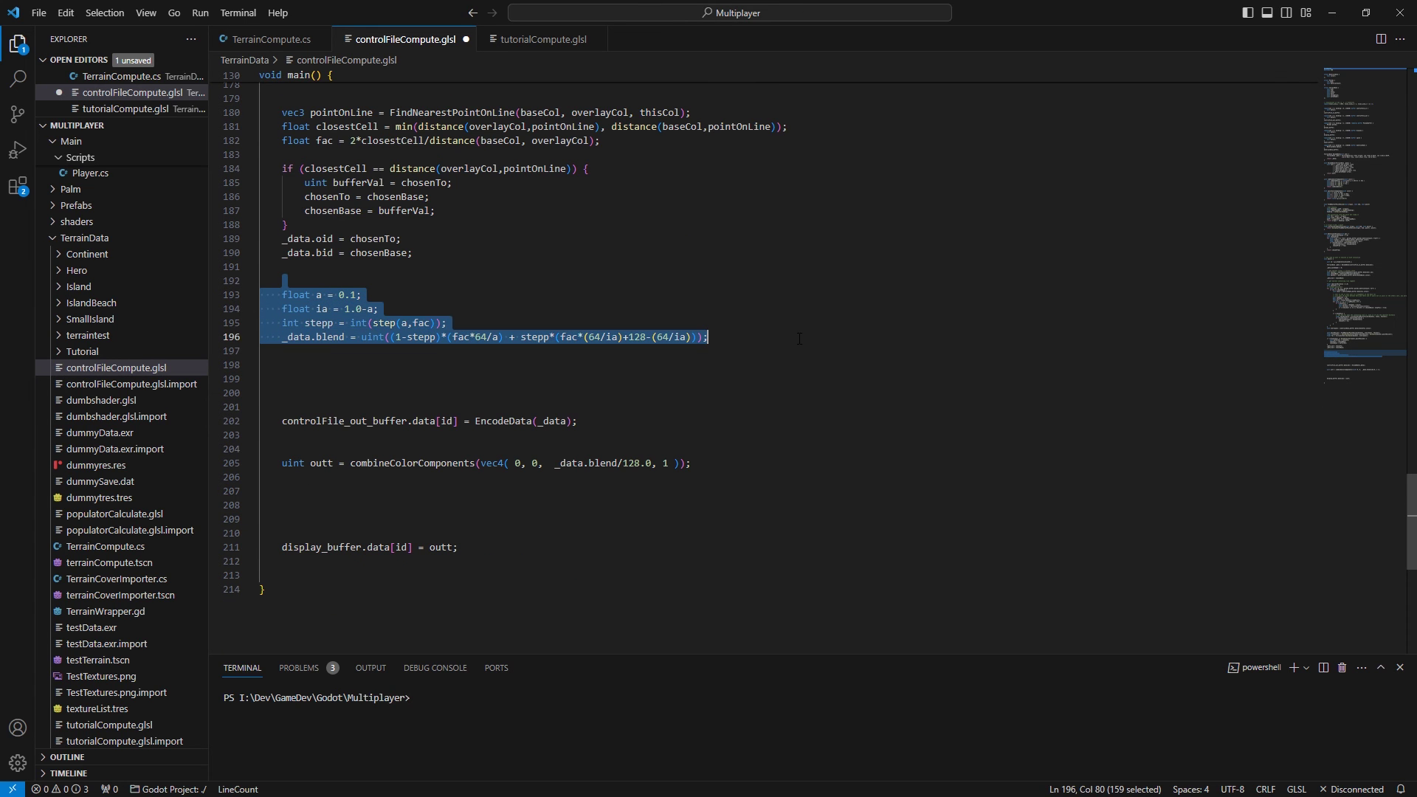
left_click(688, 311)
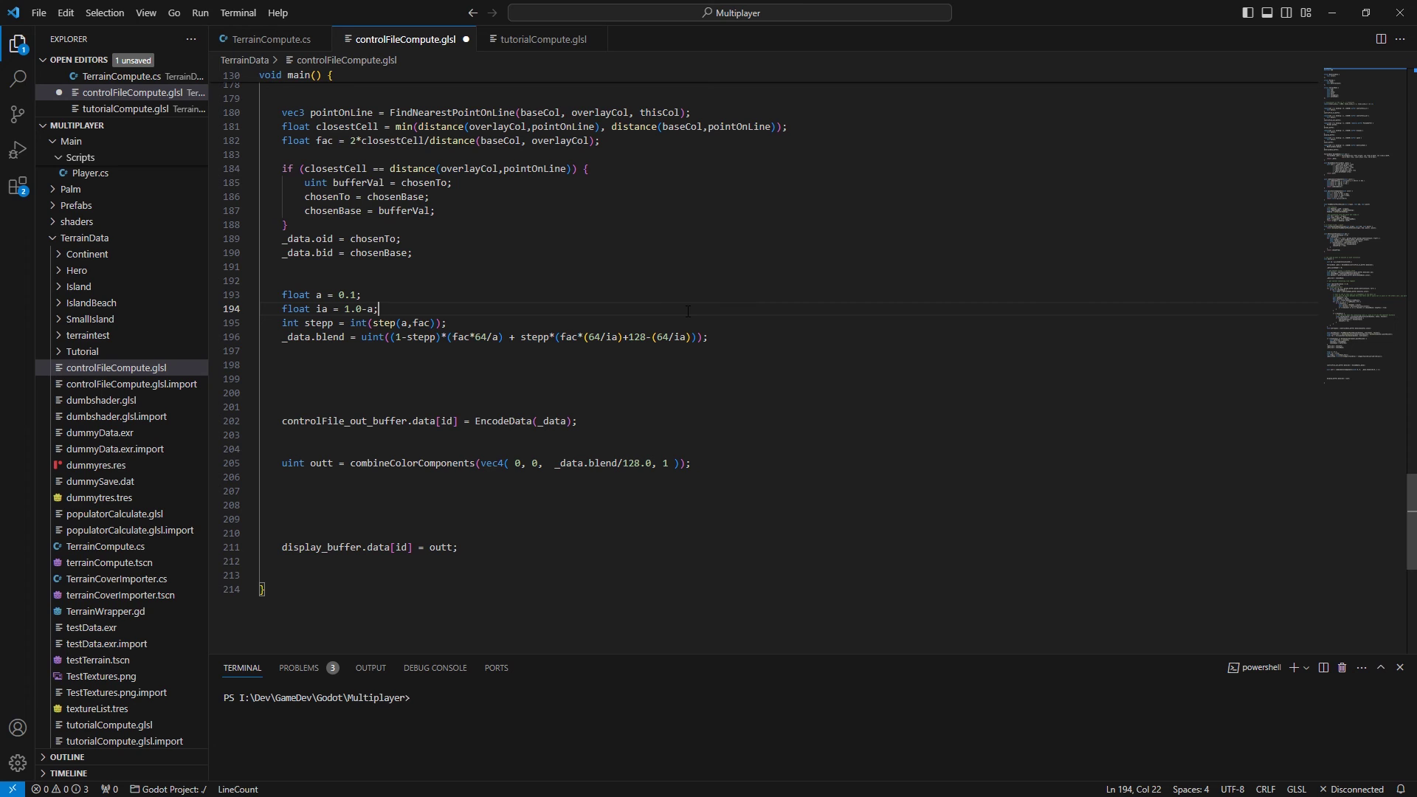
Switch to the Blender scene with the grass and stone meshes and move the stone vertically to about Z -0.30 m
key("alt+Tab")
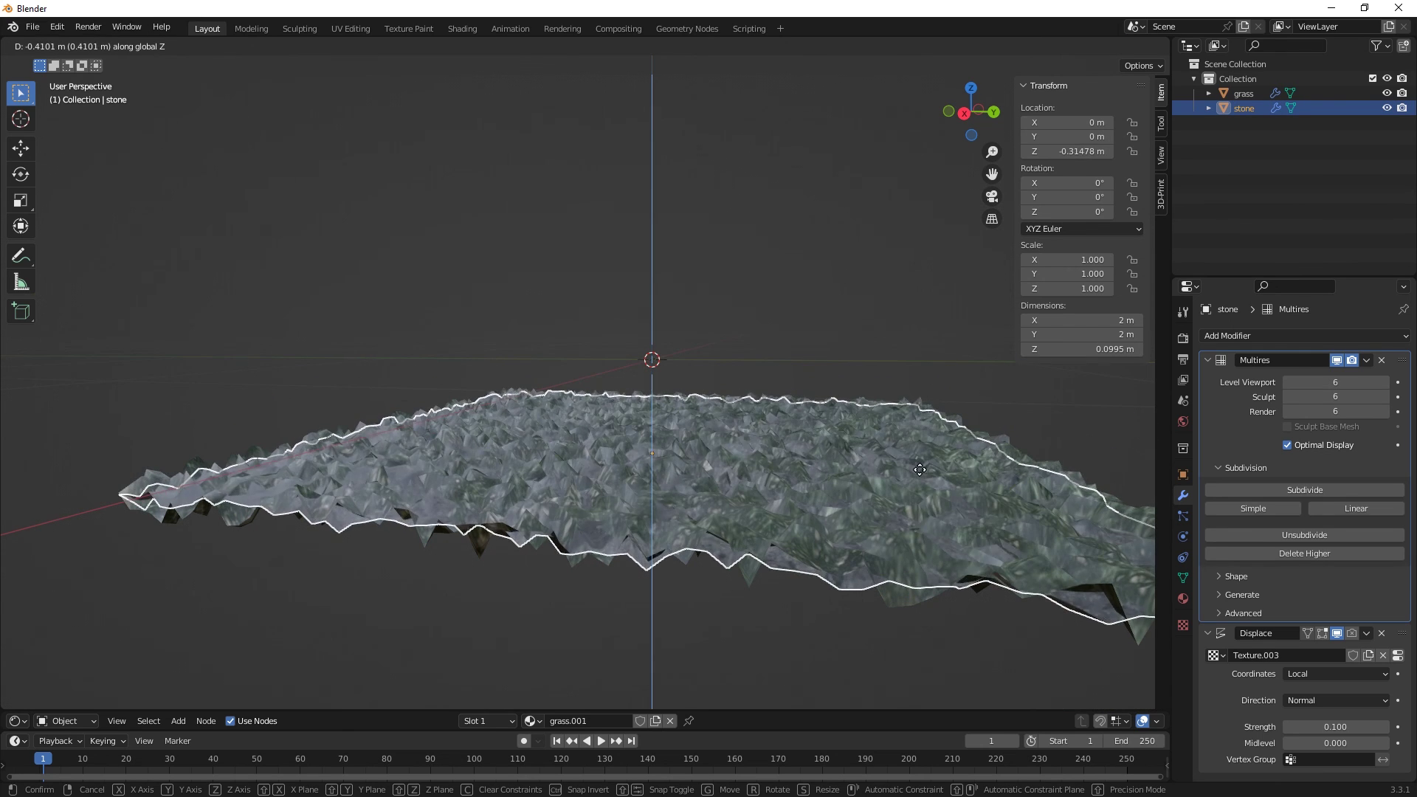
left_click(919, 465)
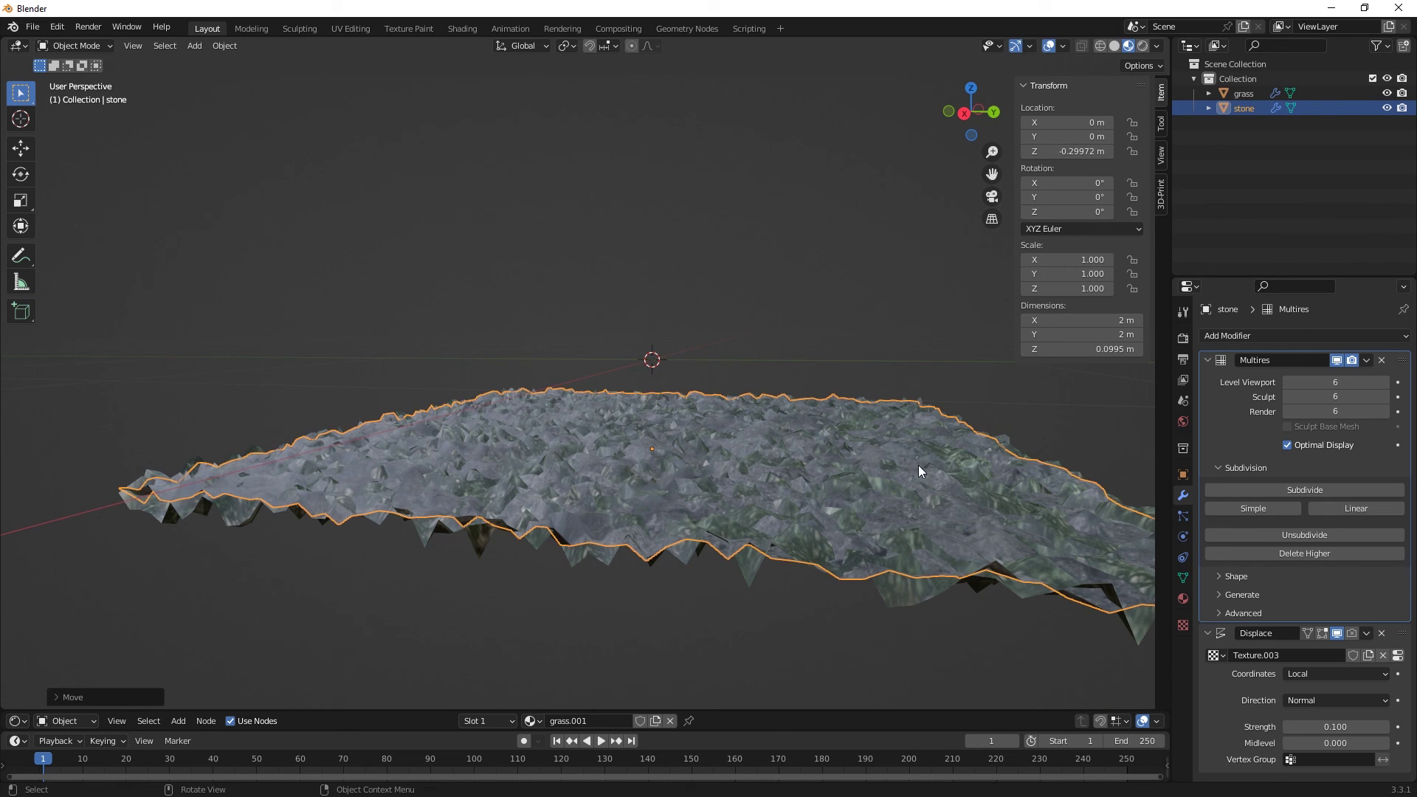
left_click(866, 381)
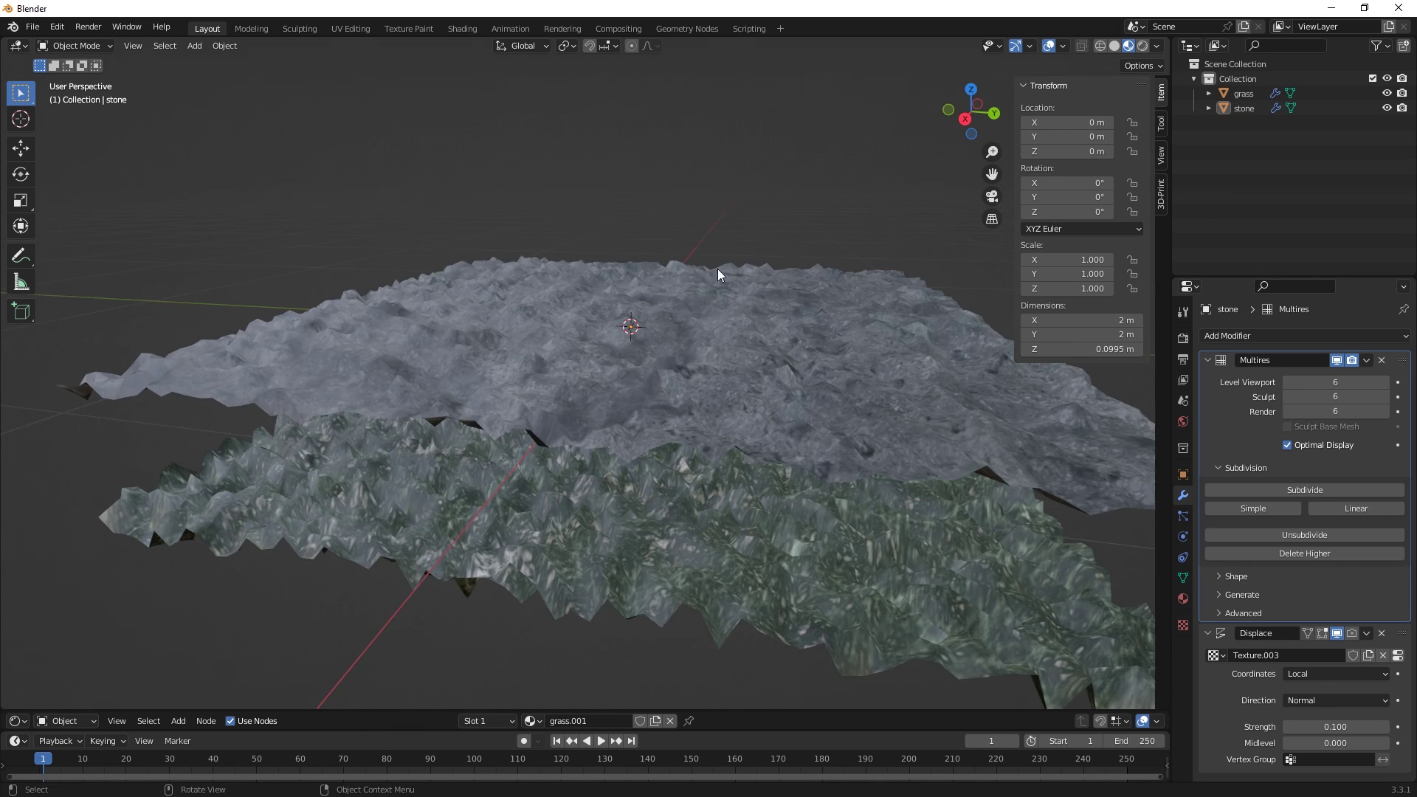
Select the grass mesh and set its Displace modifier strength to 1.100
middle_click_drag(781, 422, 764, 375)
left_click(763, 375)
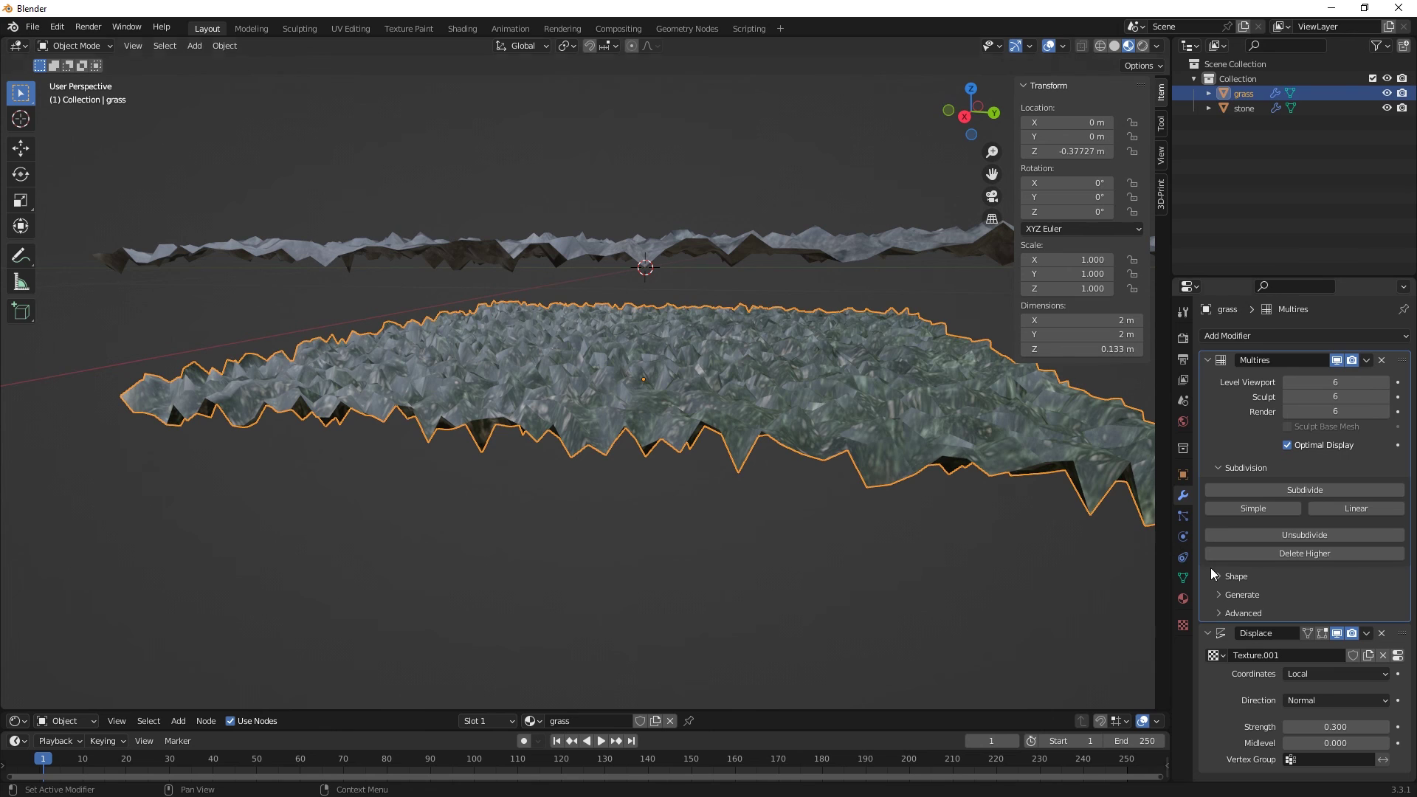
mouse_move(1335, 730)
left_mouse_down()
mouse_move(1373, 729)
mouse_move(1310, 729)
mouse_move(1348, 730)
left_mouse_up()
key("a")
middle_click_drag(805, 248, 703, 358)
key("g")
key("z")
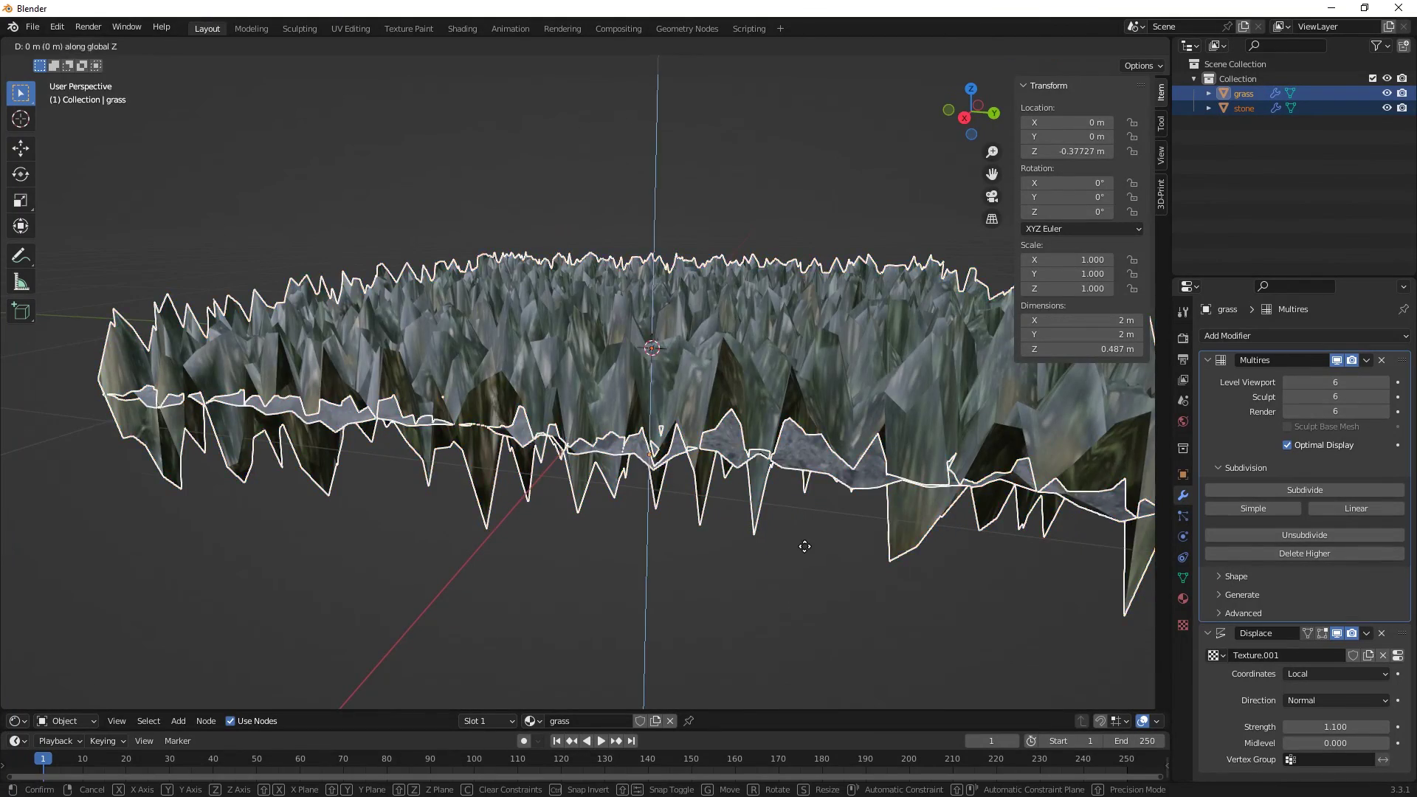
key("Escape")
Raise the stone mesh above the grass spikes to about Z 0.33 m and lower it back into them to about Z 0.10 m
left_click(1244, 108)
key("g")
key("z")
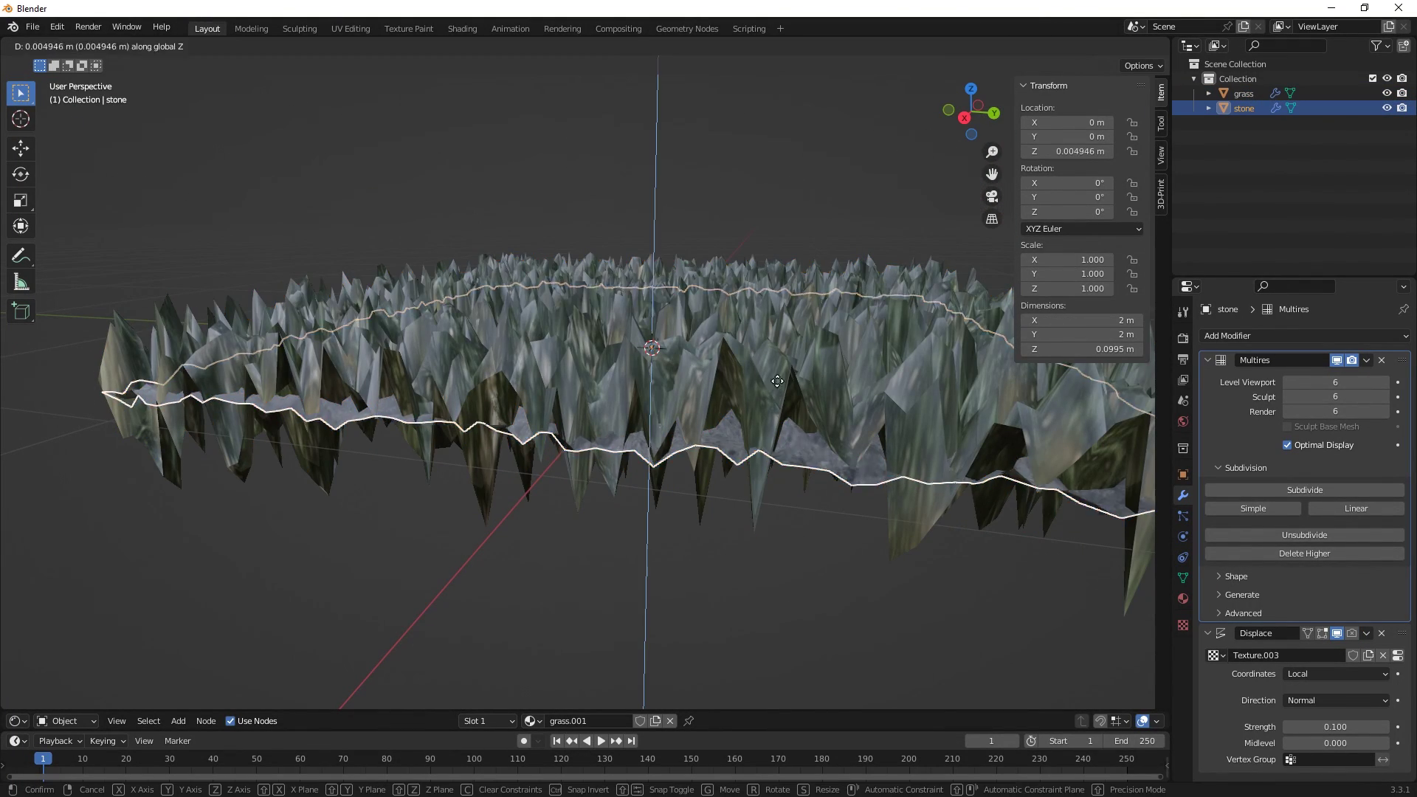
left_click(769, 281)
middle_click_drag(721, 287, 818, 326)
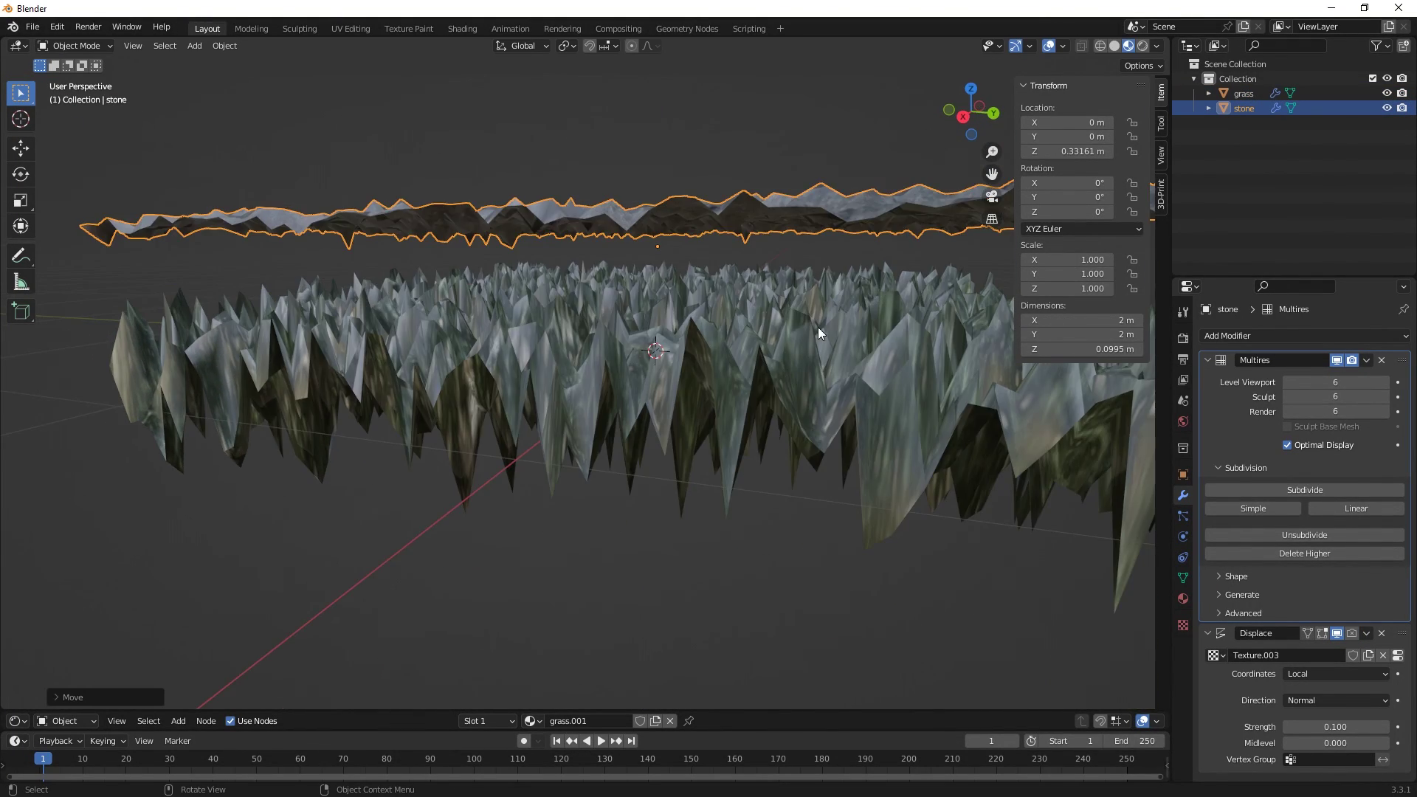
key("g")
key("z")
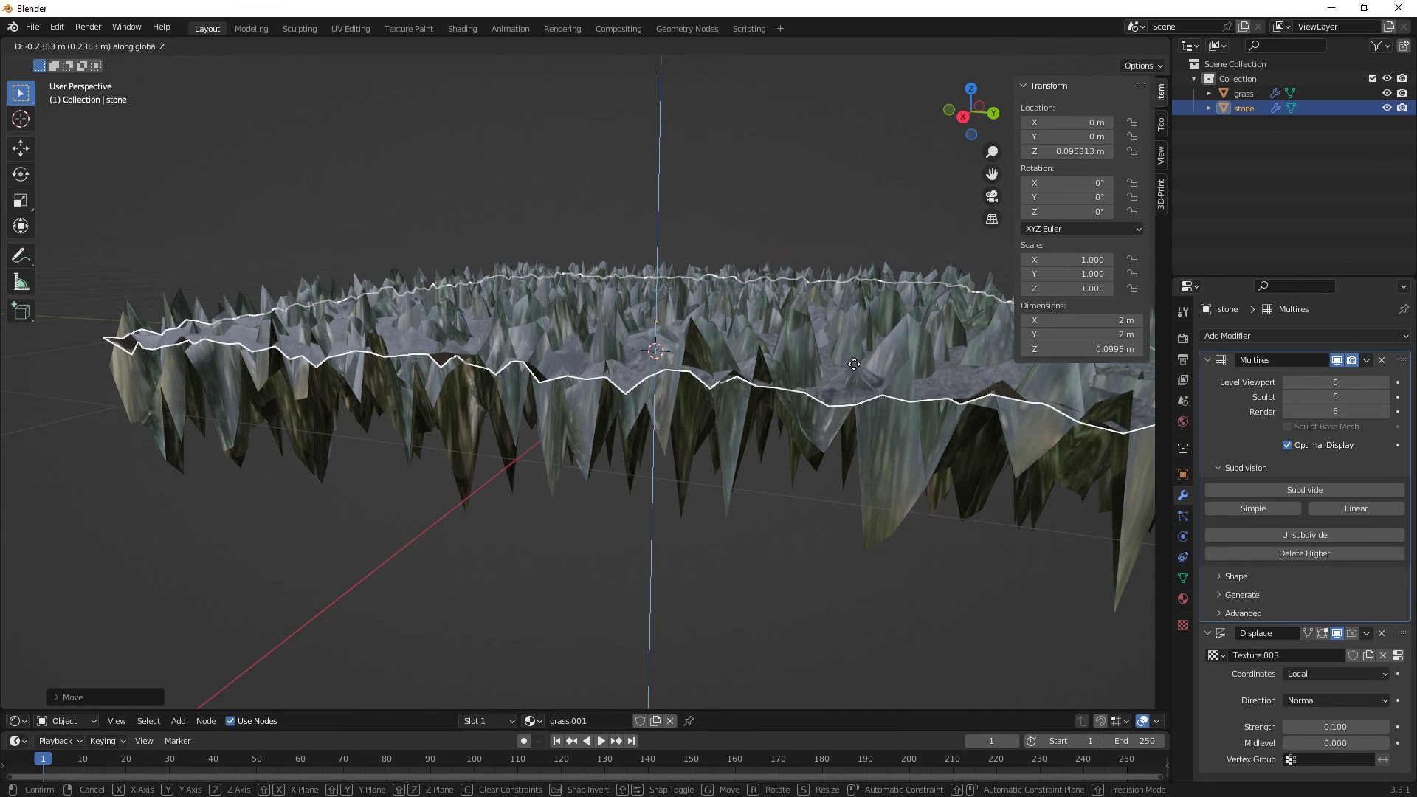
left_click(855, 364)
middle_click_drag(855, 364, 794, 341)
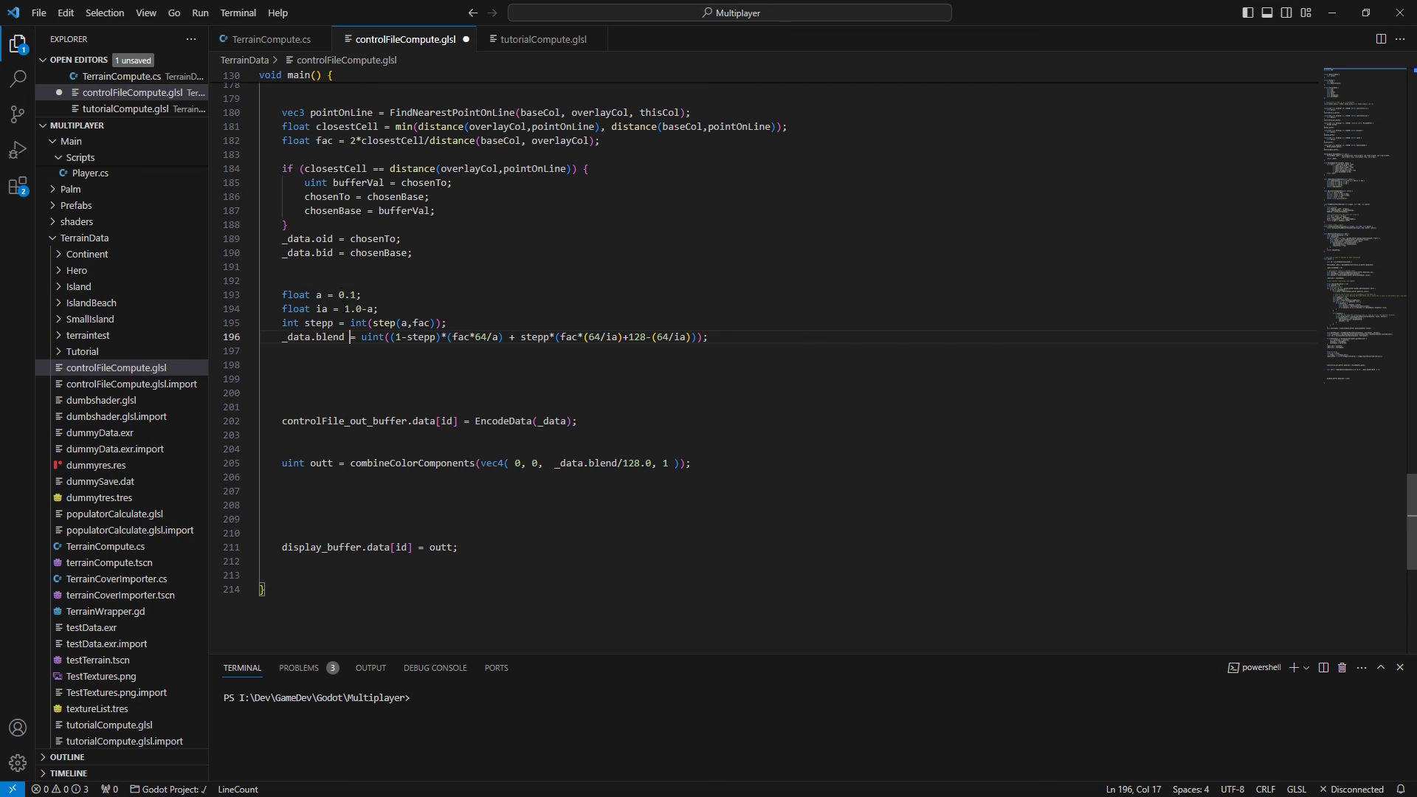
Switch to Visual Studio Code and highlight the four lines computing a, ia, stepp and _data.blend again
left_click_drag(335, 281, 788, 337)
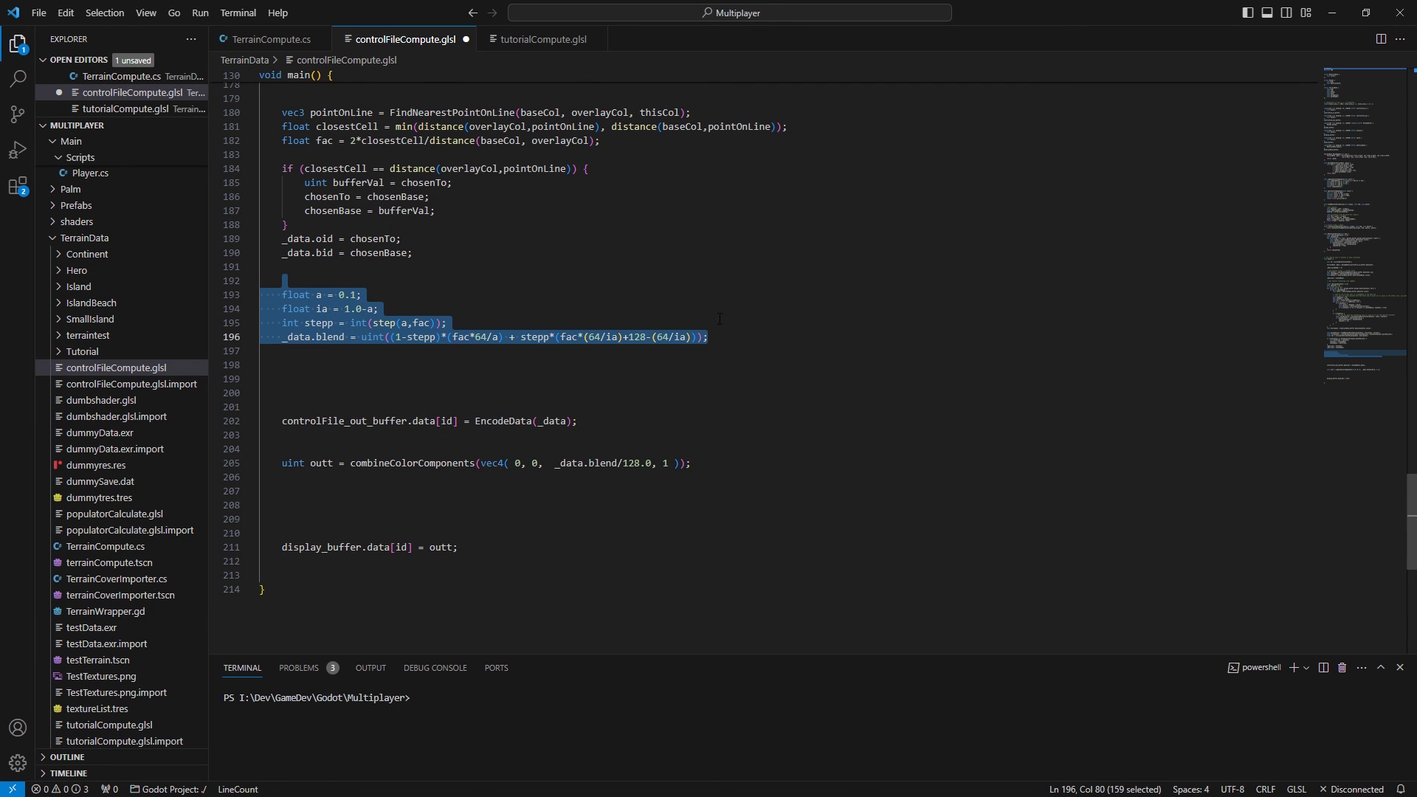
left_click(688, 311)
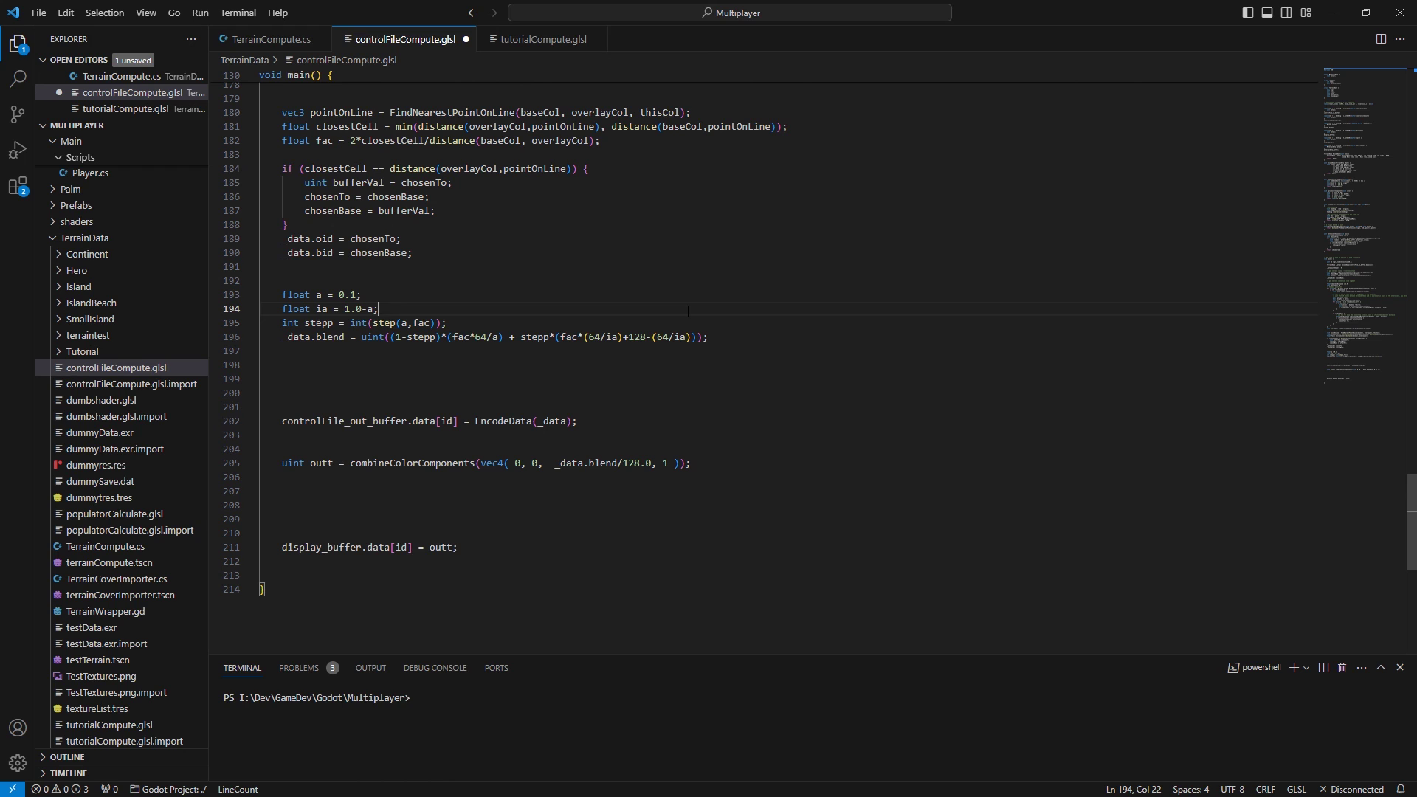
left_click(554, 393)
Highlight _data, EncodeData and controlFile_out_buffer.data[id] in the output assignment, and examine the EncodeData function before returning to the end of main
double_click(552, 420)
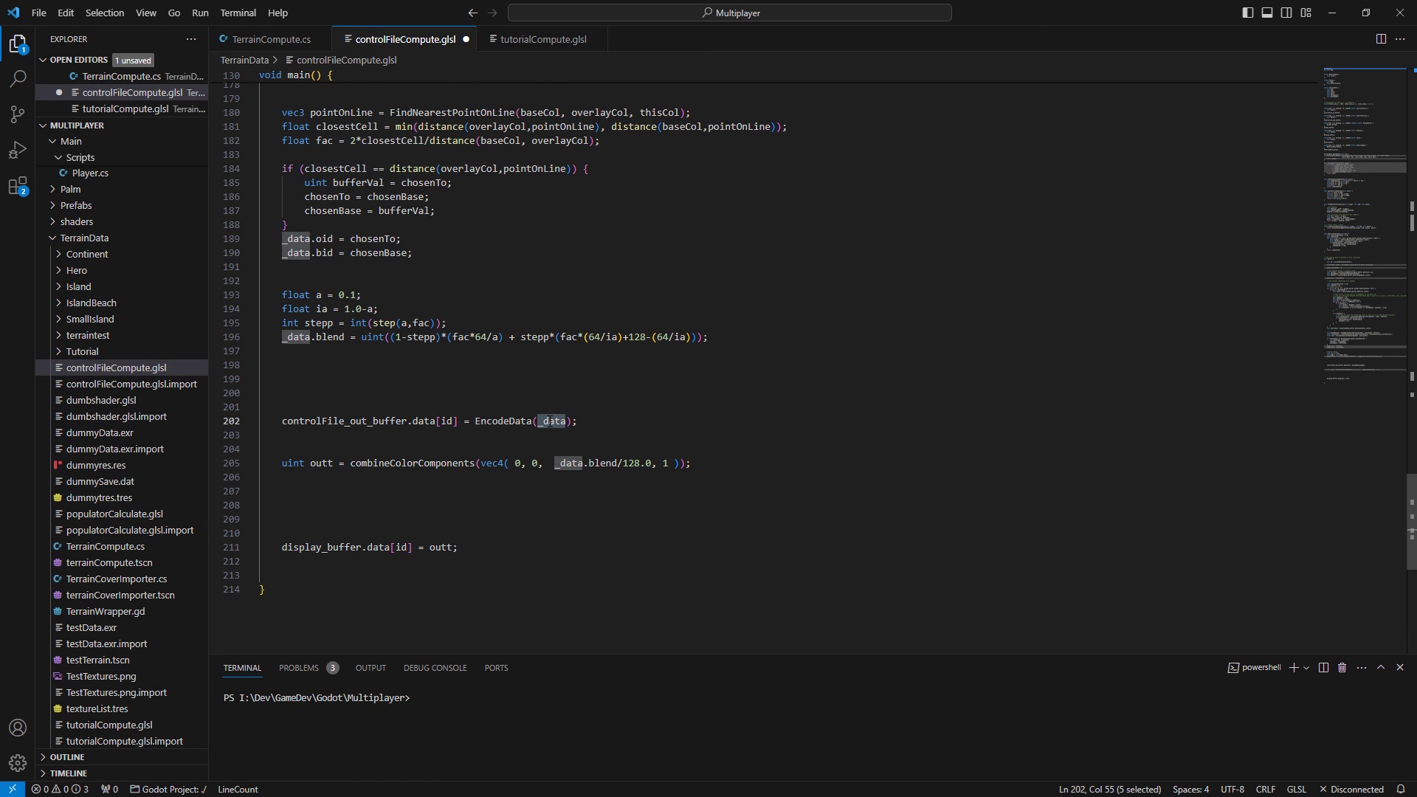
double_click(512, 421)
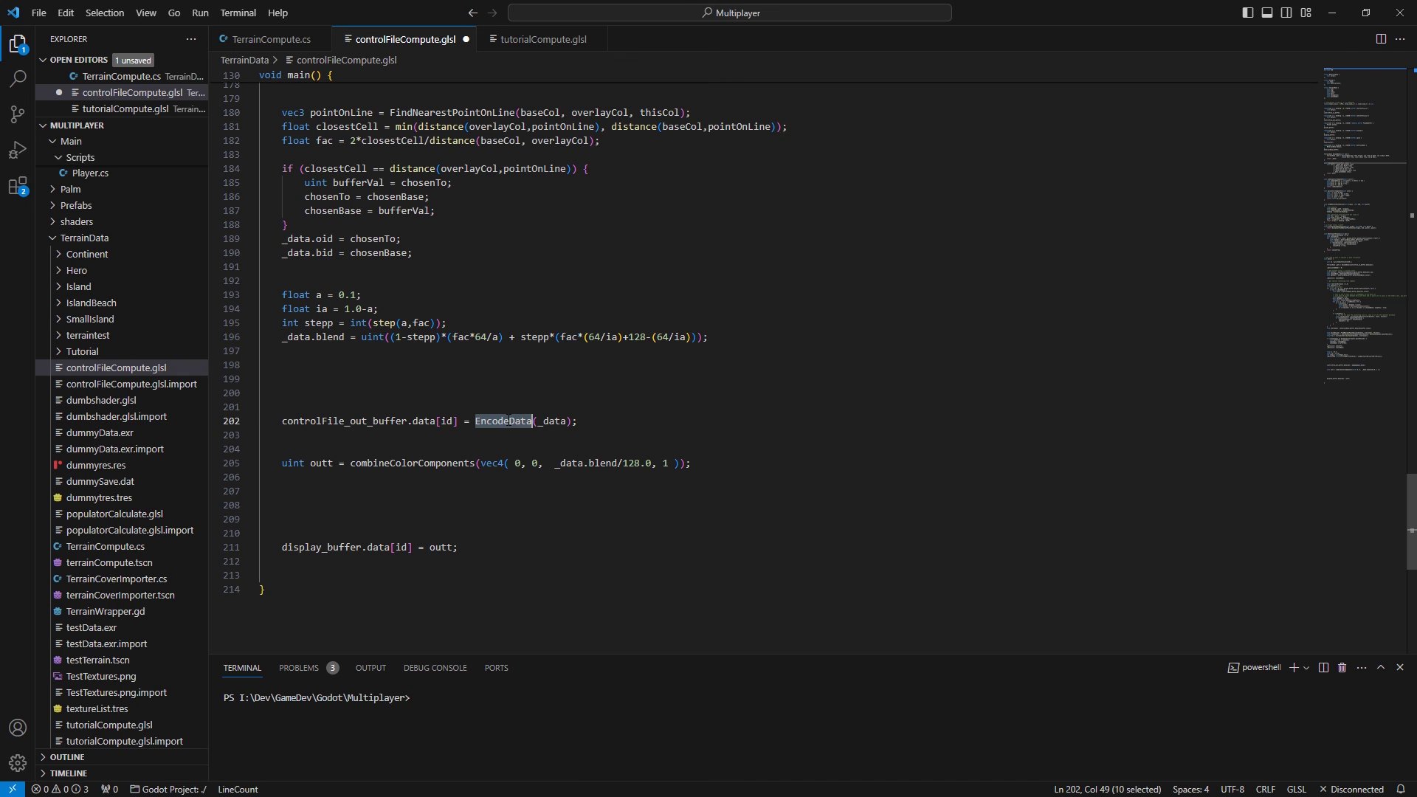
double_click(503, 421)
left_click_drag(287, 422, 464, 422)
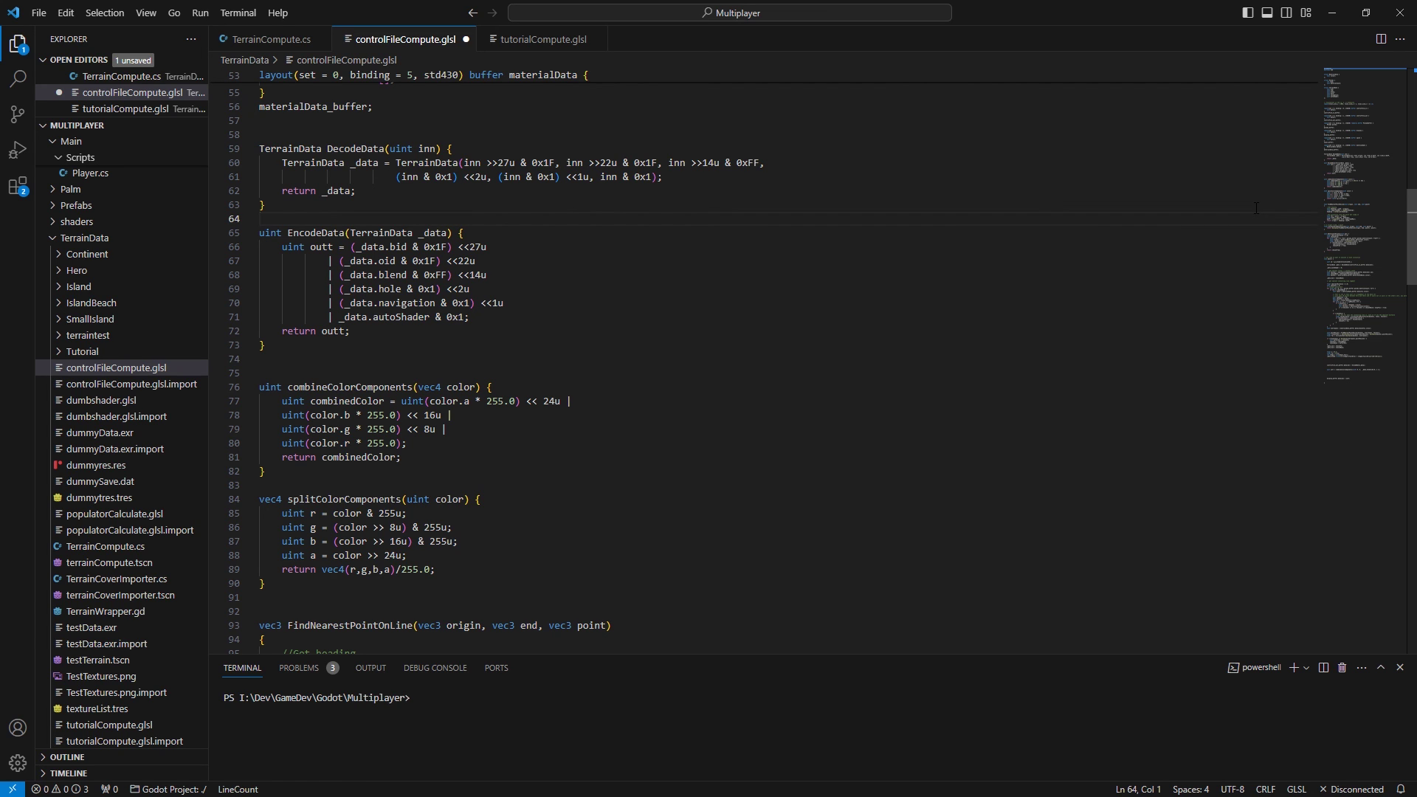
scroll(1282, 208, "down", 20)
left_click(672, 219)
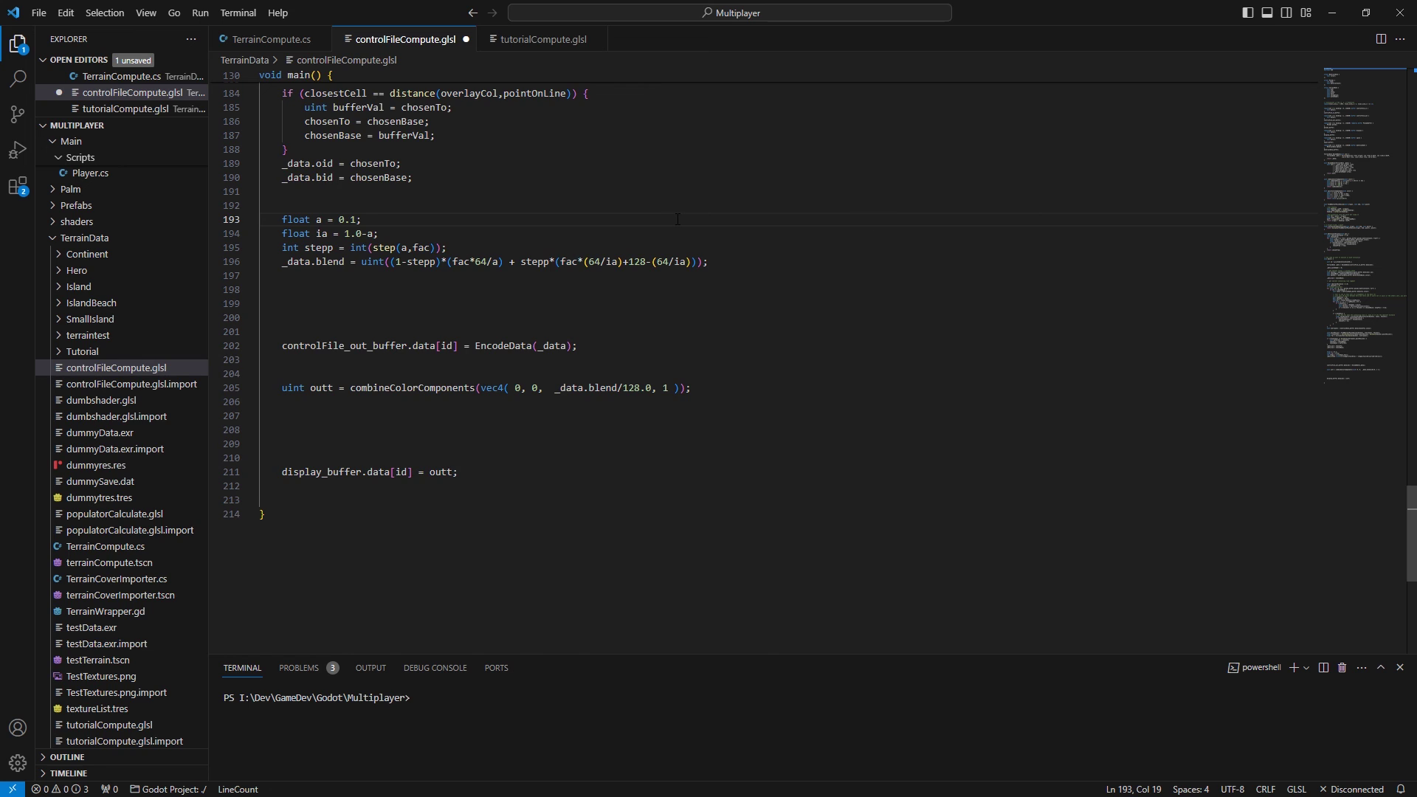
Open TerrainCompute.cs and highlight the computeManager.Execute() call in the ExecuteShader method
left_click(282, 44)
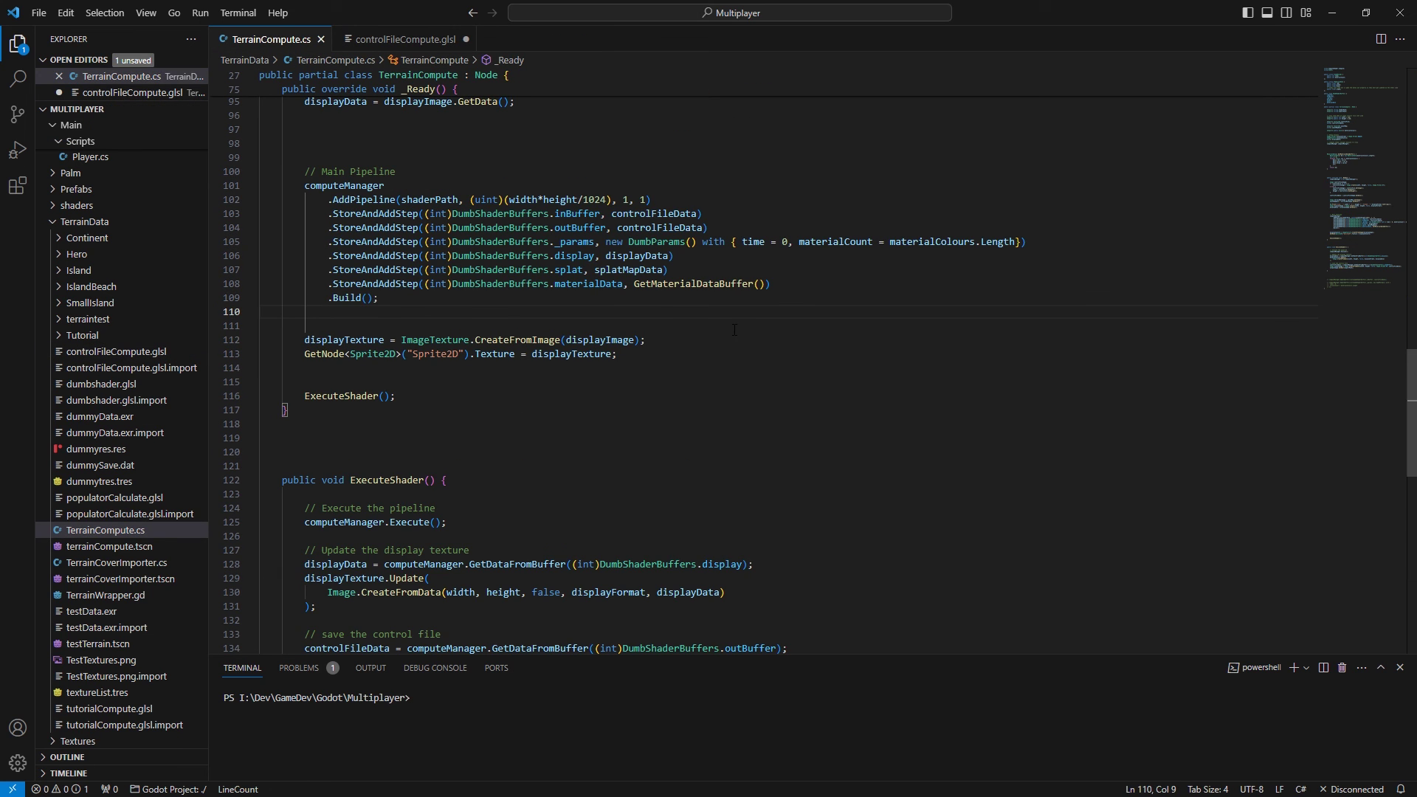
left_click(741, 330)
scroll(738, 341, "down", 4)
left_click(676, 395)
left_click_drag(357, 228, 448, 229)
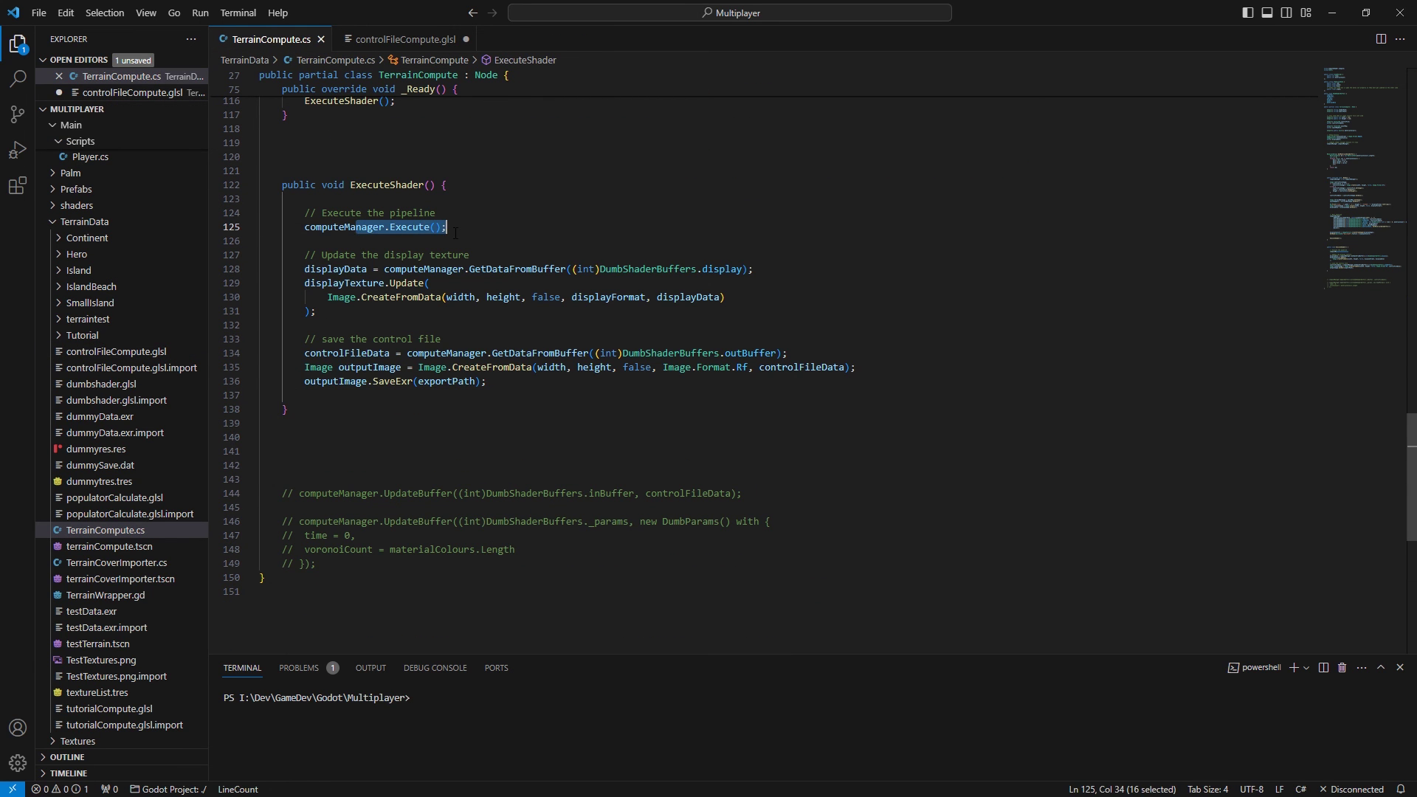
left_click(447, 229)
Highlight the display texture update and the outputImage.SaveExr(exportPath) call, and switch to the Godot editor
left_click_drag(351, 269, 432, 317)
left_click(431, 317)
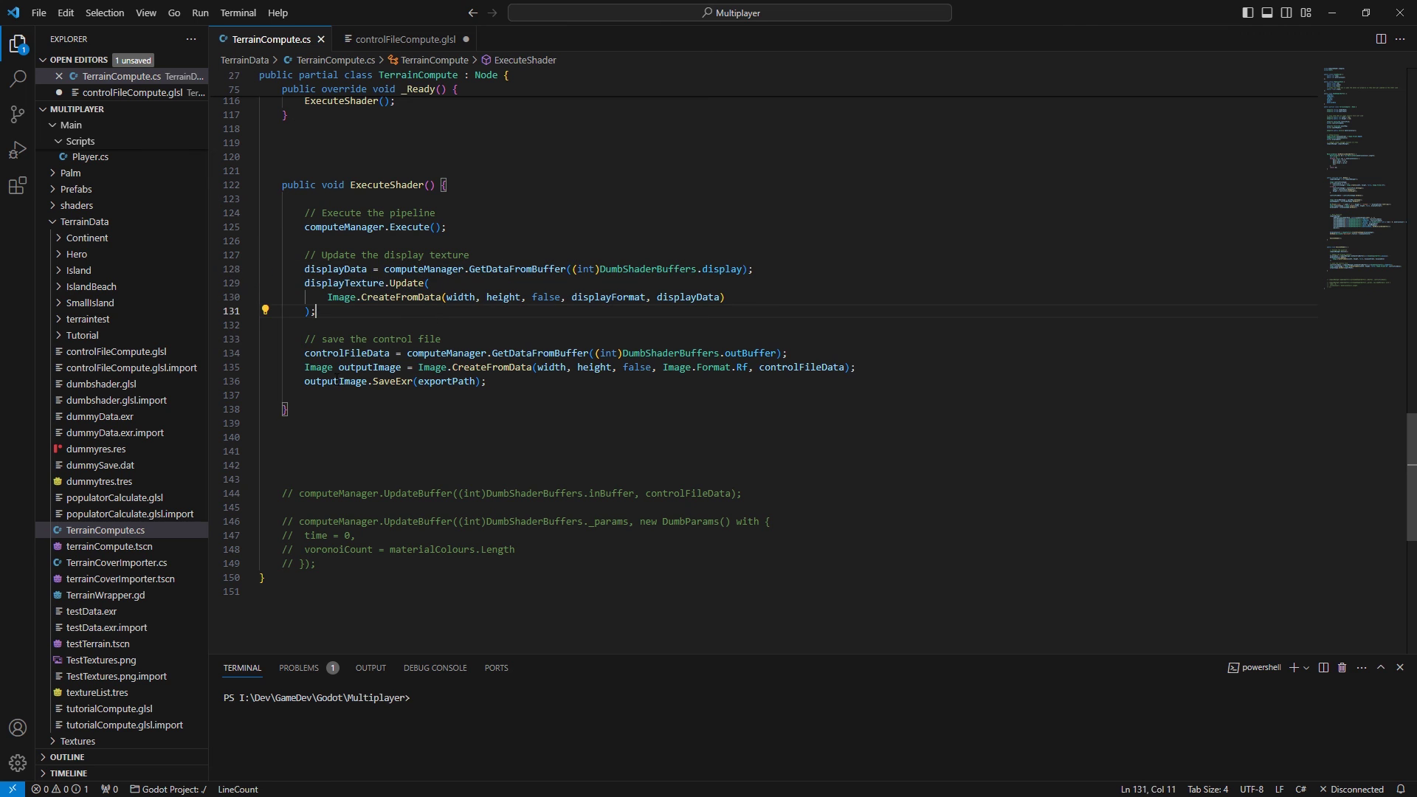
left_click_drag(322, 382, 524, 384)
left_click(526, 384)
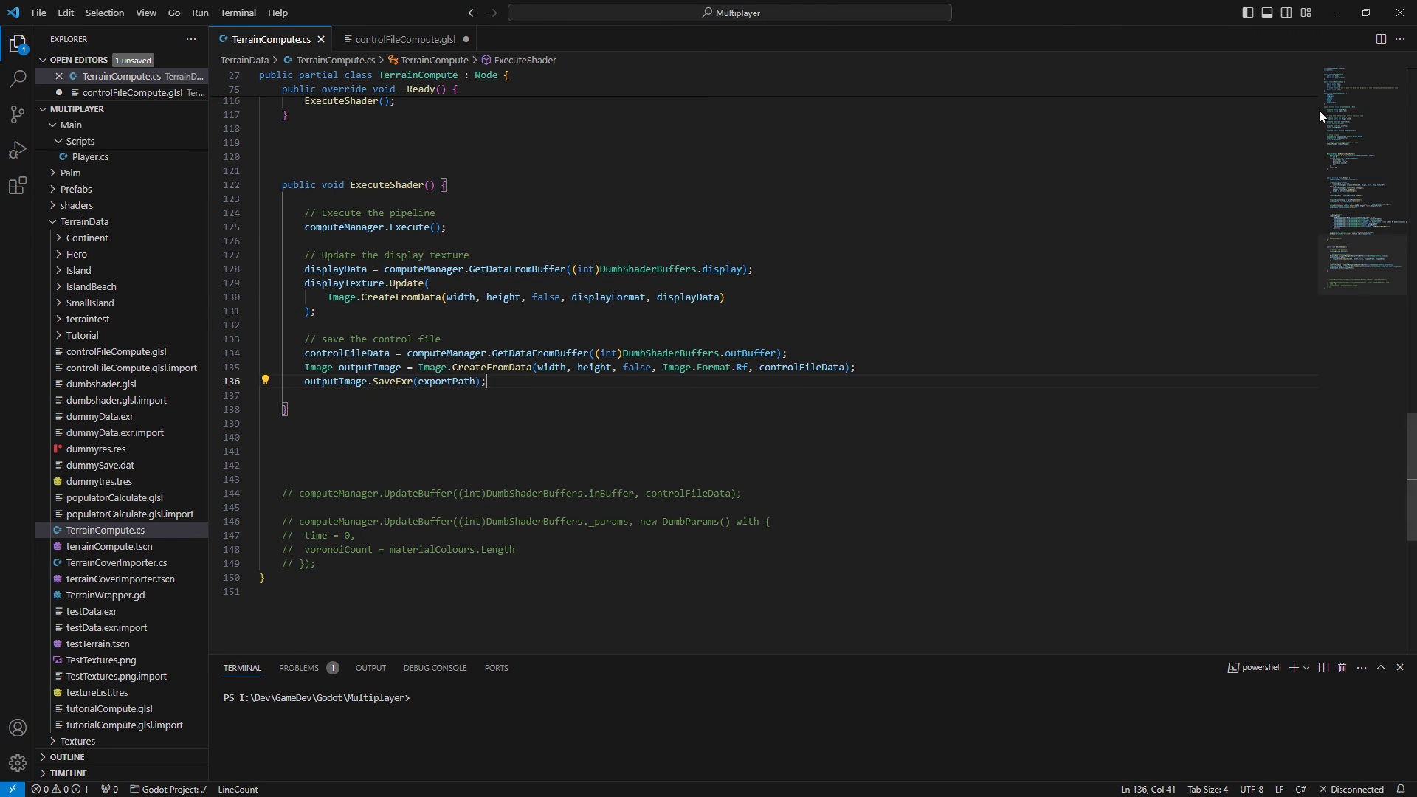
left_click(1332, 13)
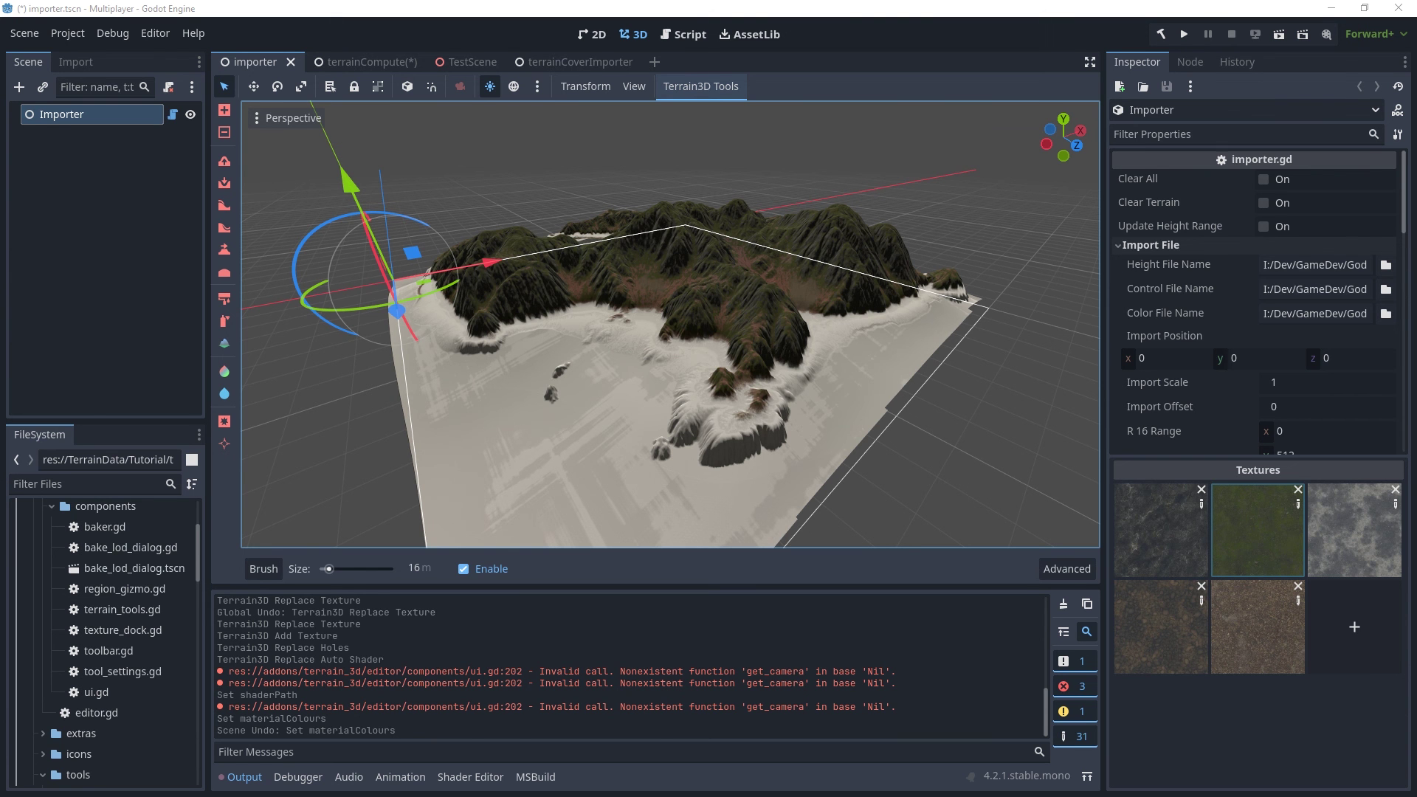